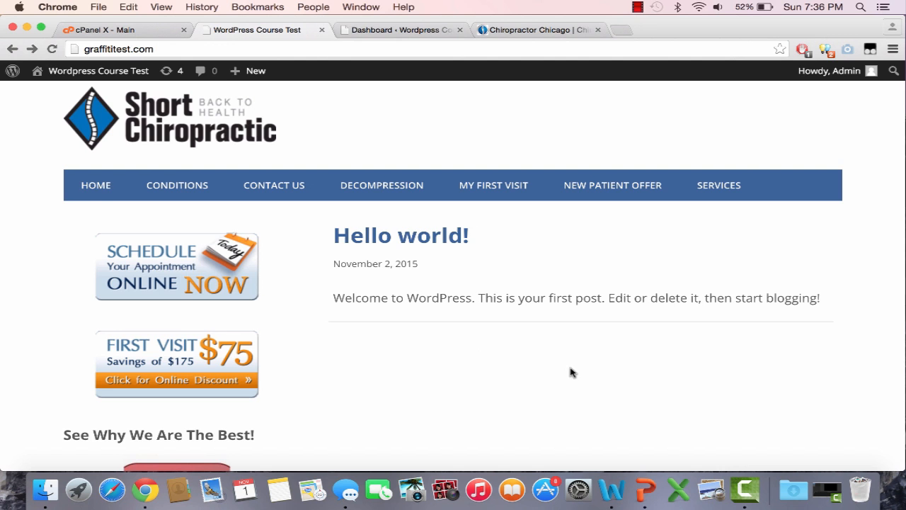
Examine the test WordPress site's home page, including its navigation menu, sidebar banners and default post
scroll(572, 372, down, 2)
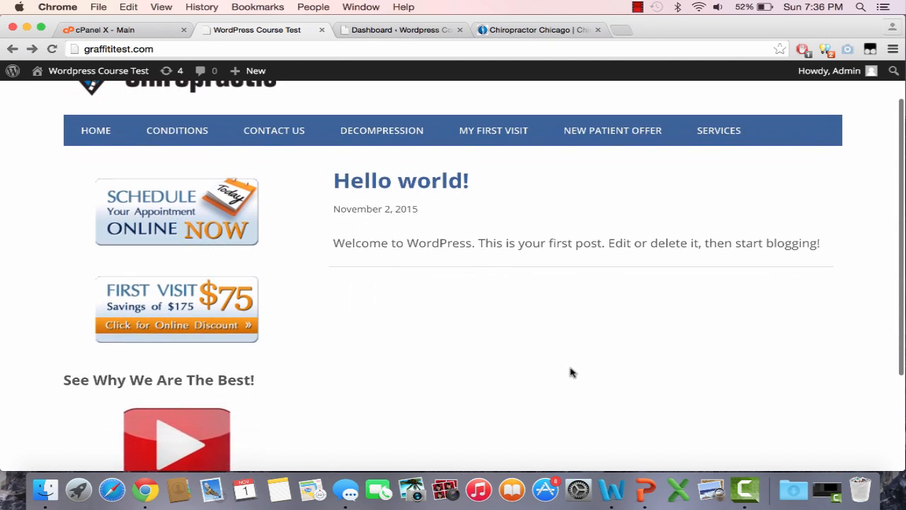
scroll(572, 372, up, 2)
scroll(572, 371, down, 5)
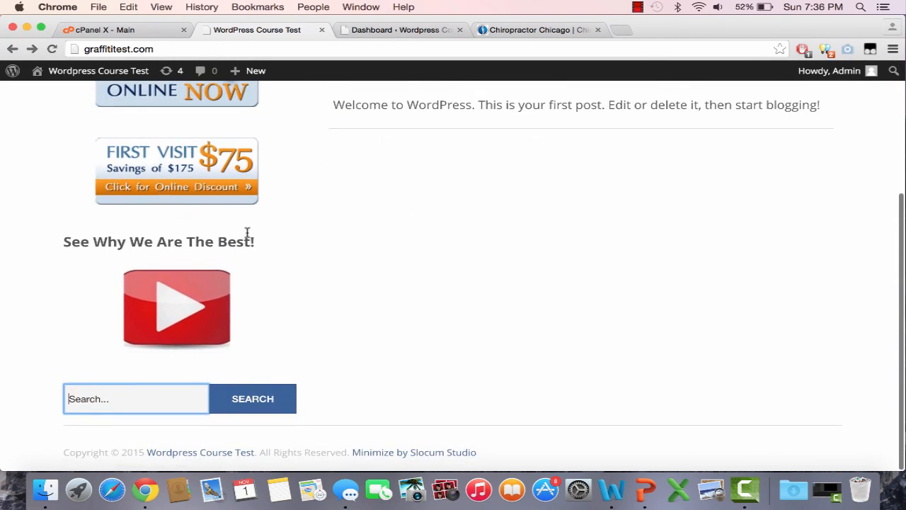
scroll(248, 235, up, 5)
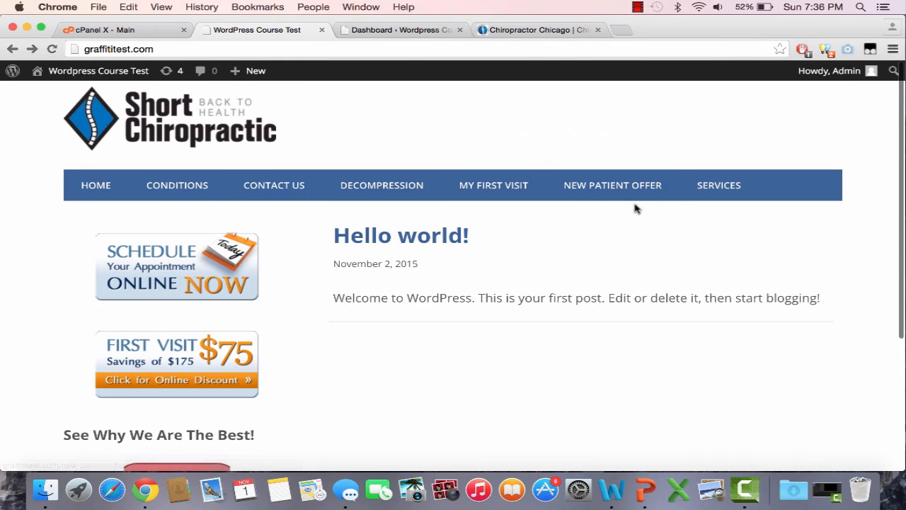
scroll(635, 342, down, 3)
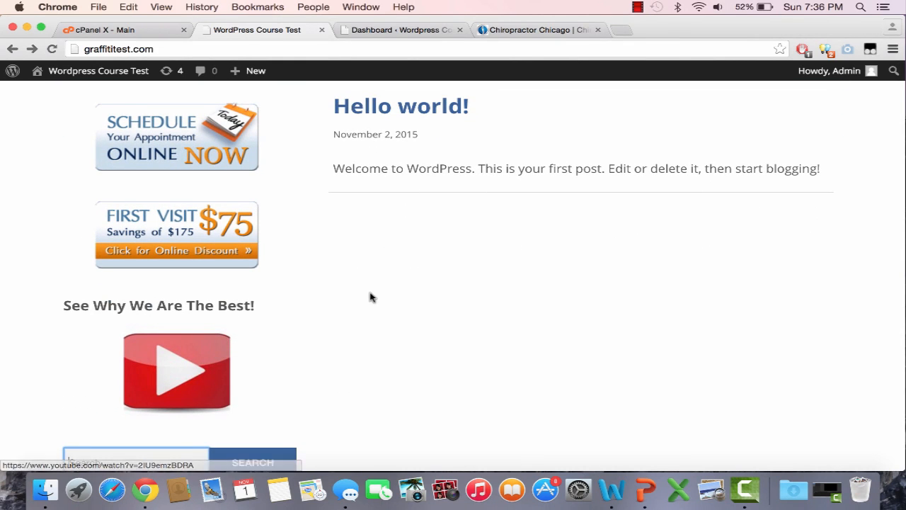
scroll(370, 296, up, 3)
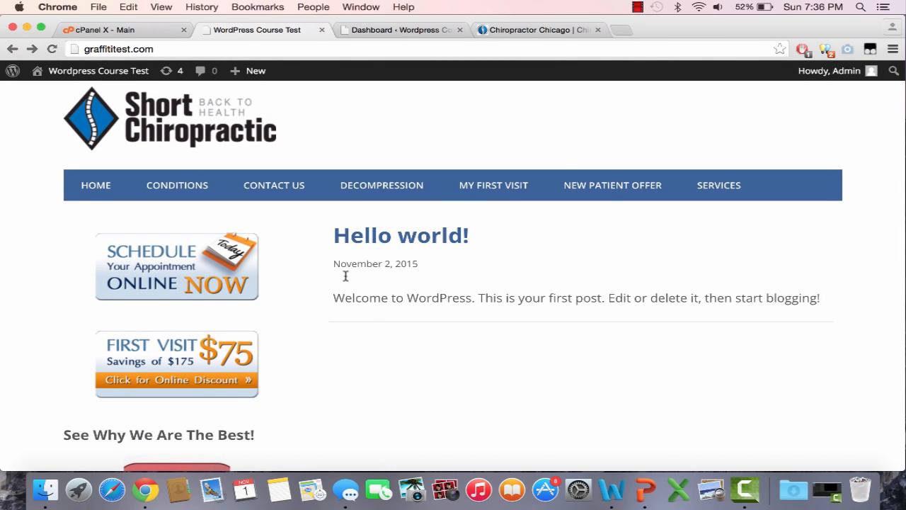
Open an empty browser tab, and look over the home page of the Chicago Chiropractic site
click(621, 30)
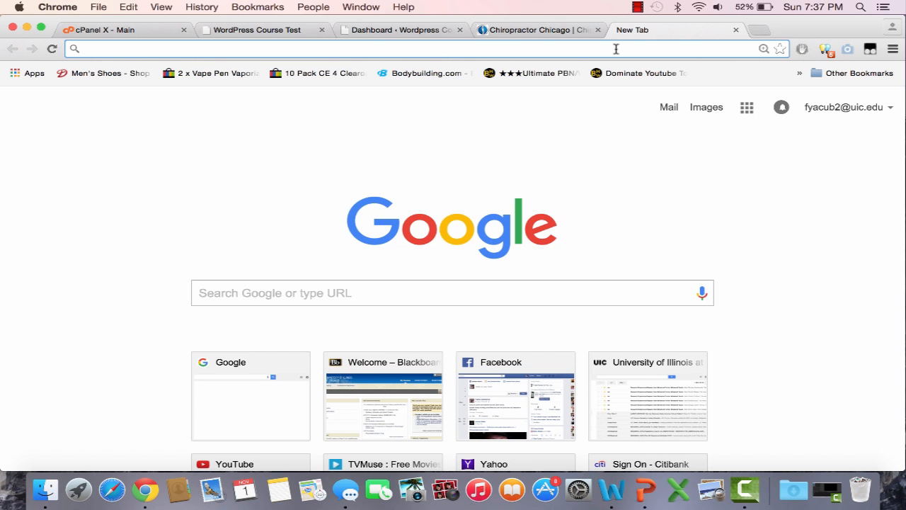
click(546, 30)
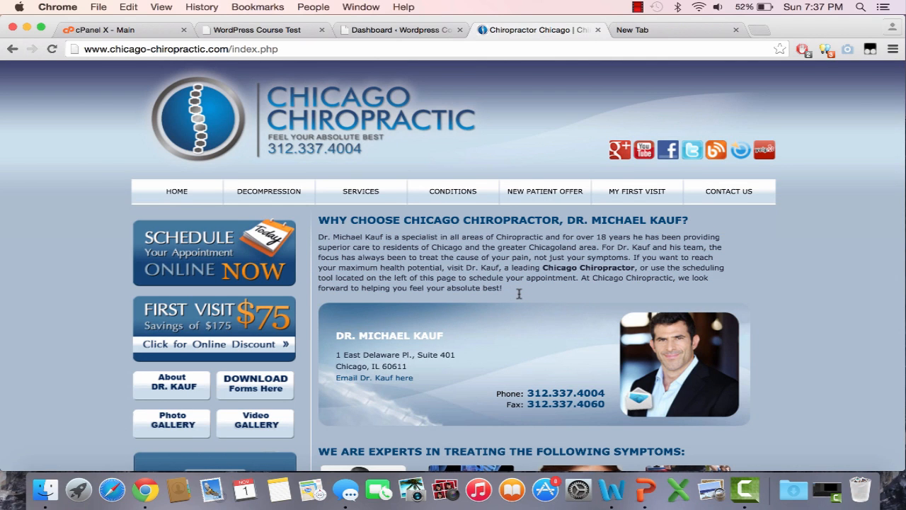
scroll(646, 211, down, 2)
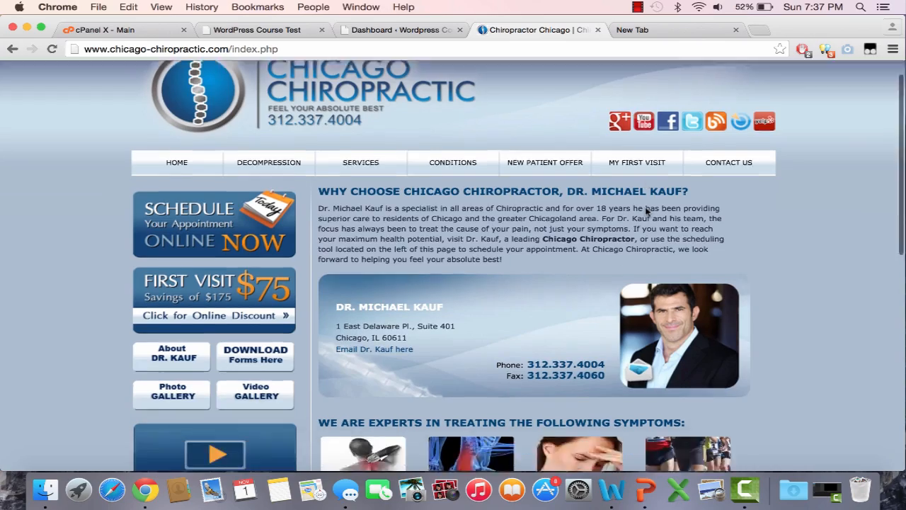
scroll(647, 211, down, 10)
scroll(647, 212, up, 10)
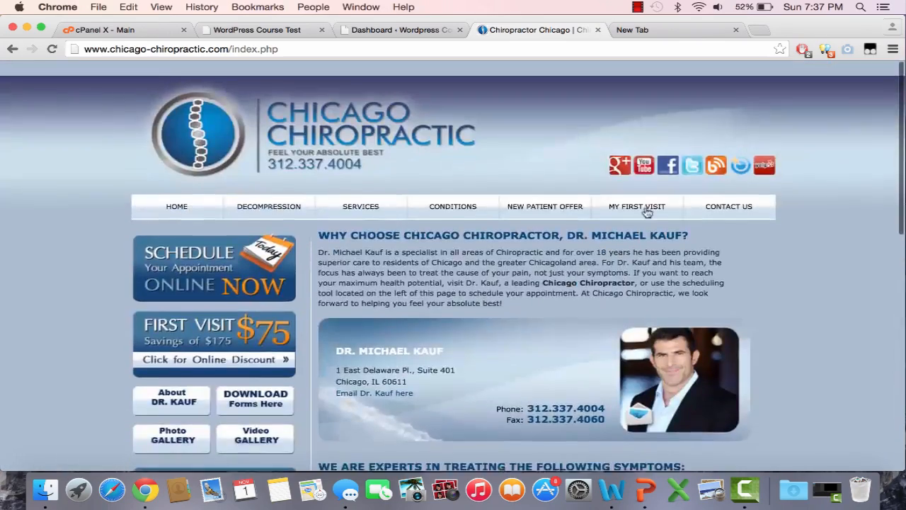
Review the Services and Conditions pages of the Chicago Chiropractic site, and return to its home page
click(354, 193)
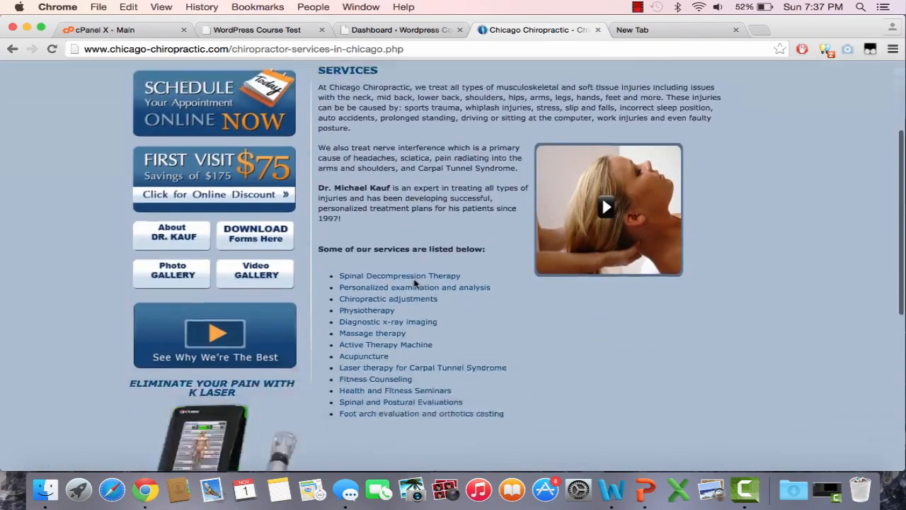
scroll(415, 286, up, 4)
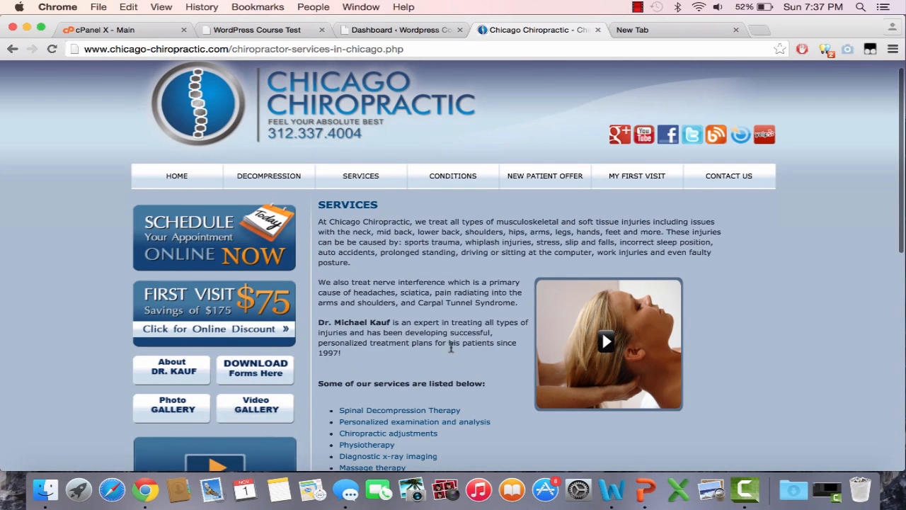
click(435, 186)
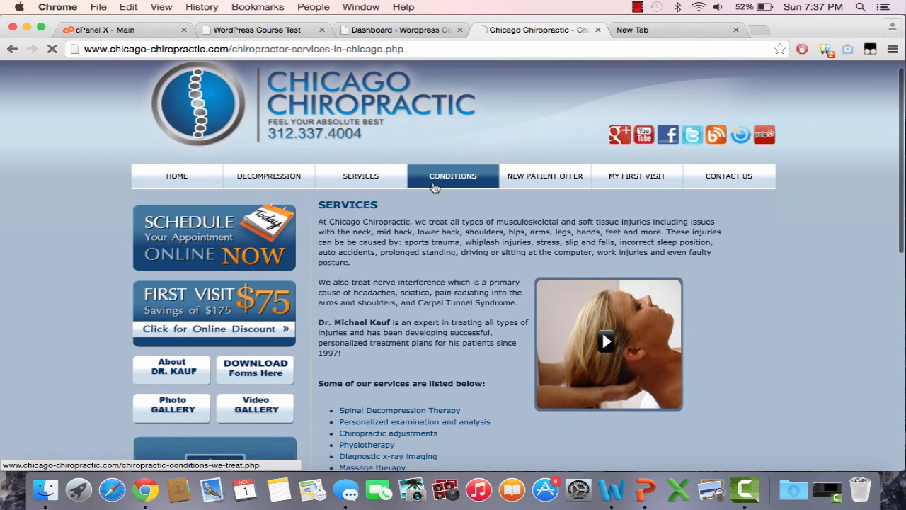
scroll(419, 323, down, 2)
scroll(421, 324, up, 2)
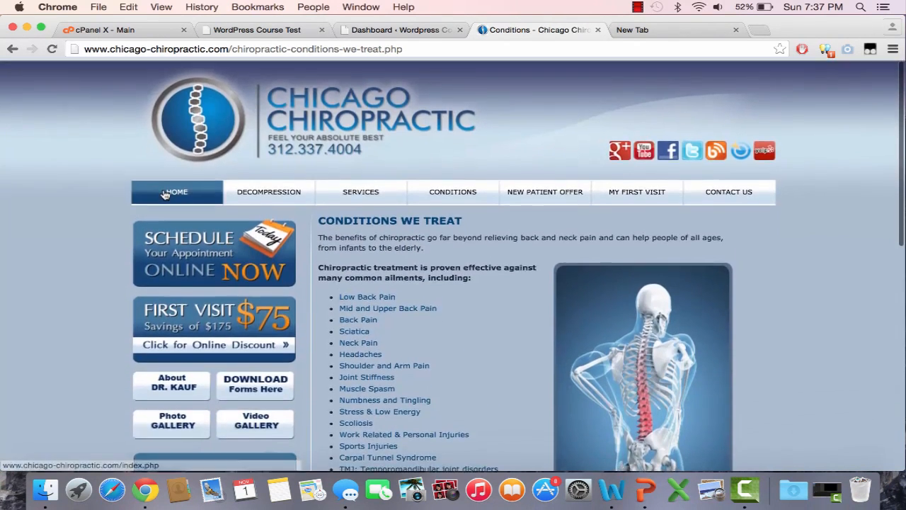
click(164, 194)
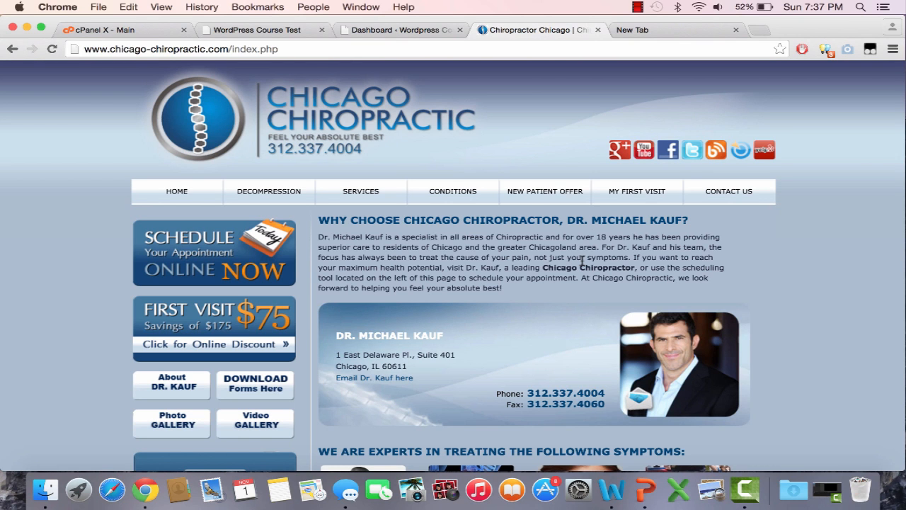
Go to iwriter.com in the empty browser tab and open its form for submitting a new content project
click(684, 30)
text(i)
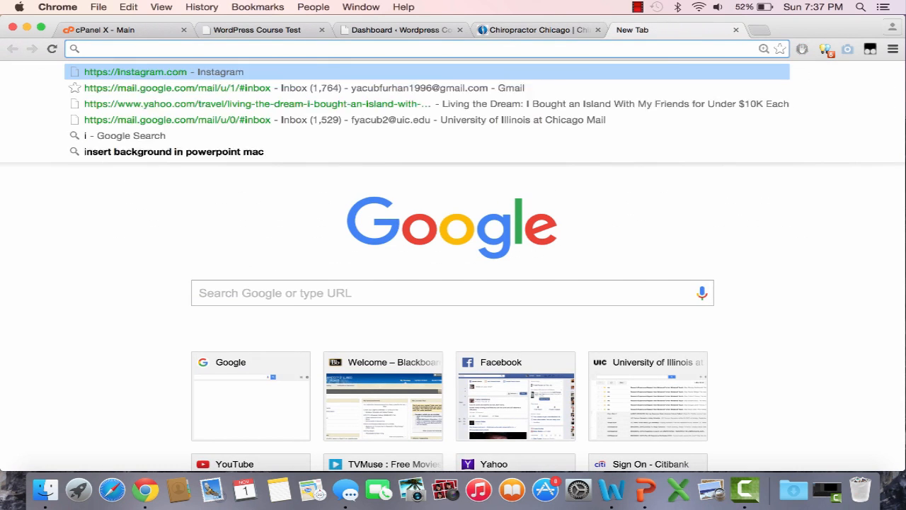
text(writer)
key(Return)
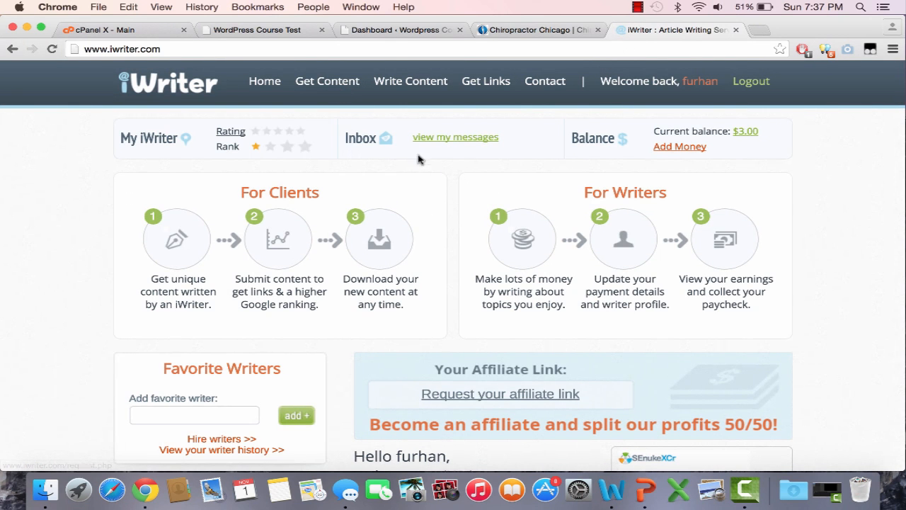
click(328, 88)
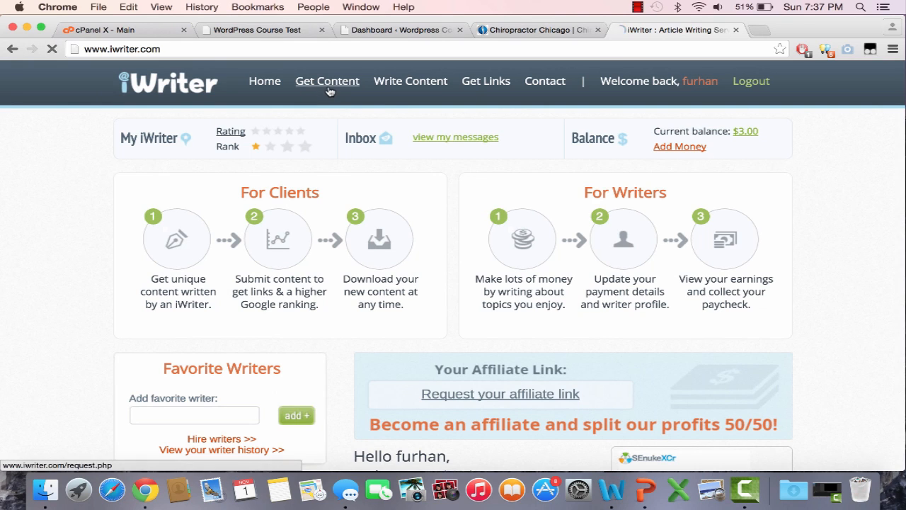
Keep the project type as "Have articles written" and set the article length to 500
click(558, 210)
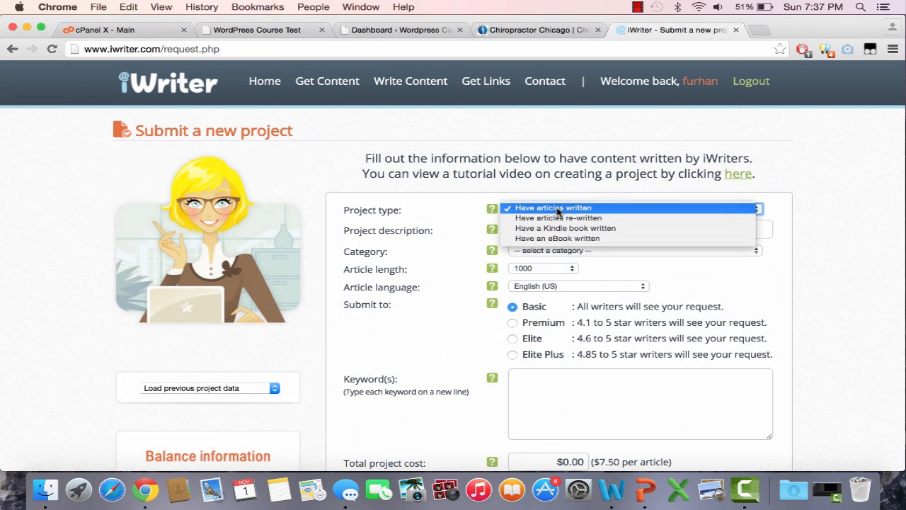
click(558, 209)
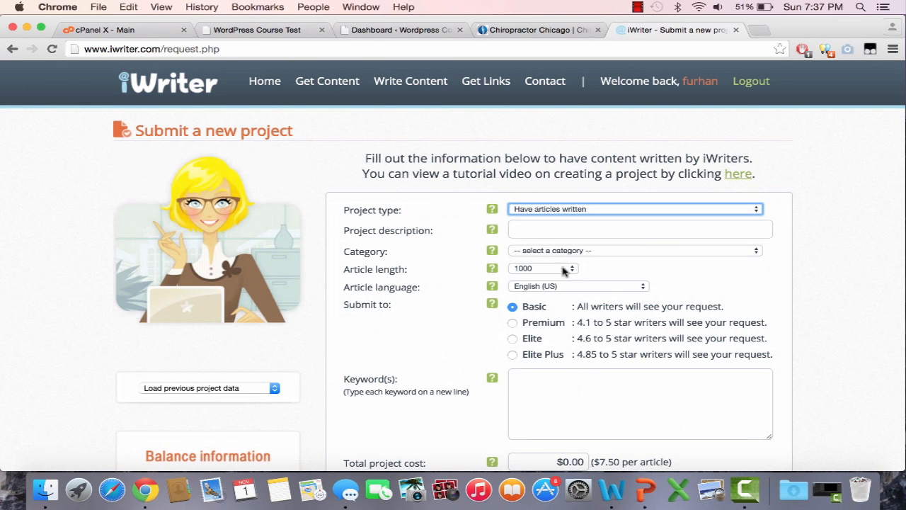
scroll(531, 323, down, 2)
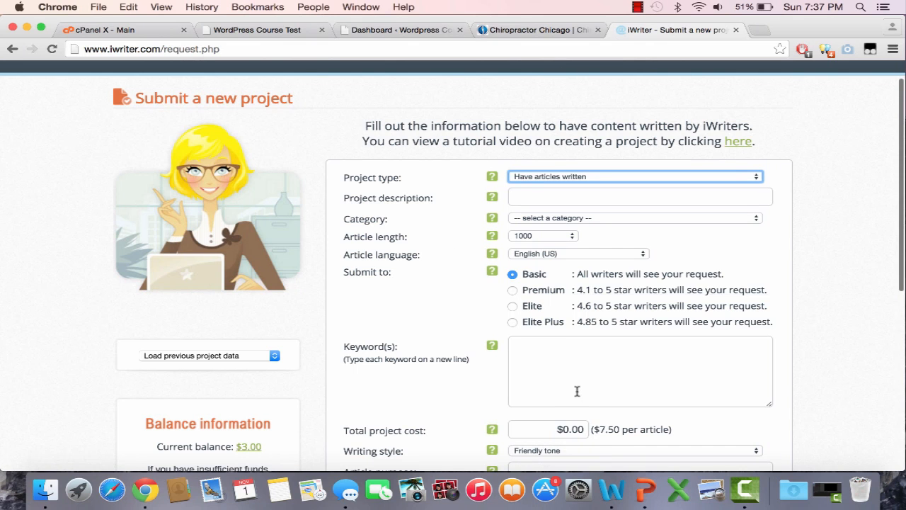
scroll(577, 400, down, 2)
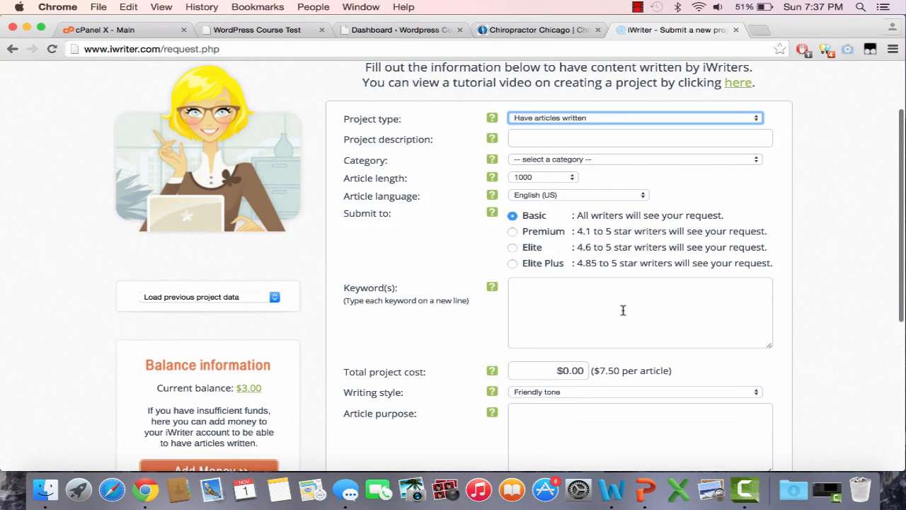
click(555, 178)
click(538, 157)
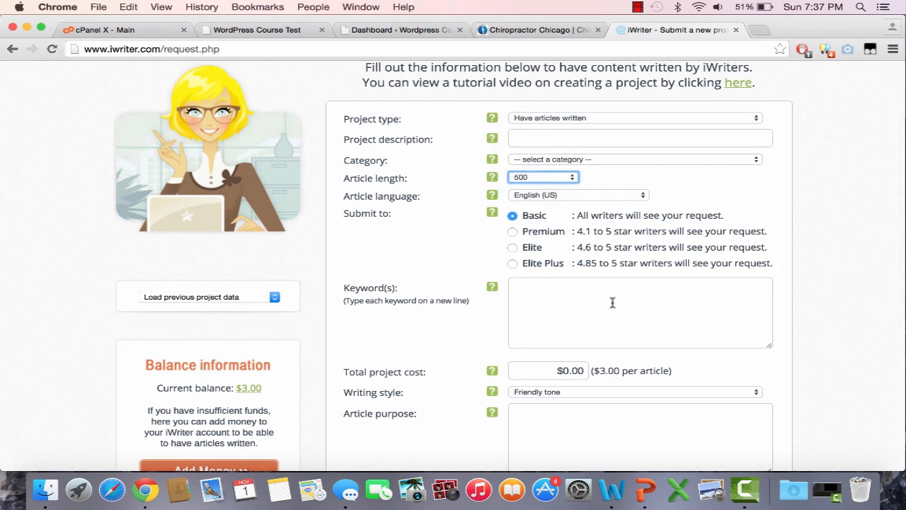
Submit the project to Elite Plus writers and set the writing style to Professional tone
click(513, 263)
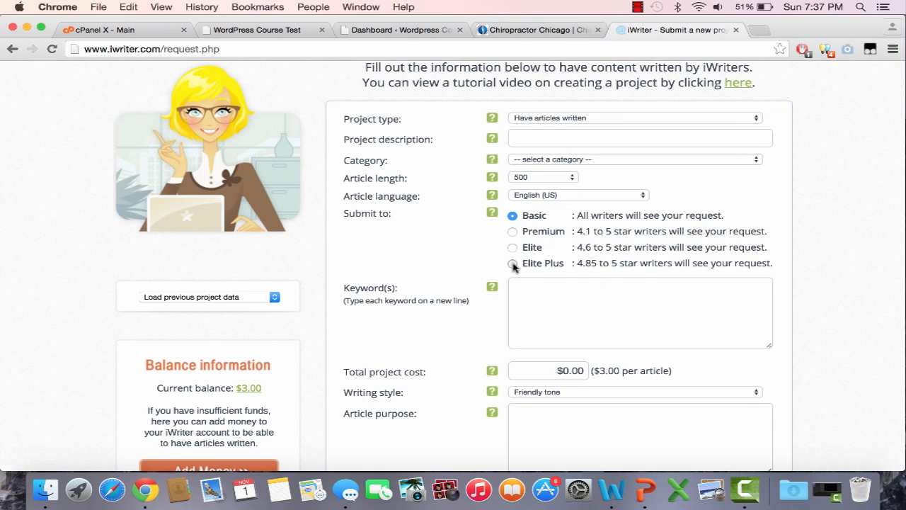
scroll(524, 333, down, 2)
click(531, 367)
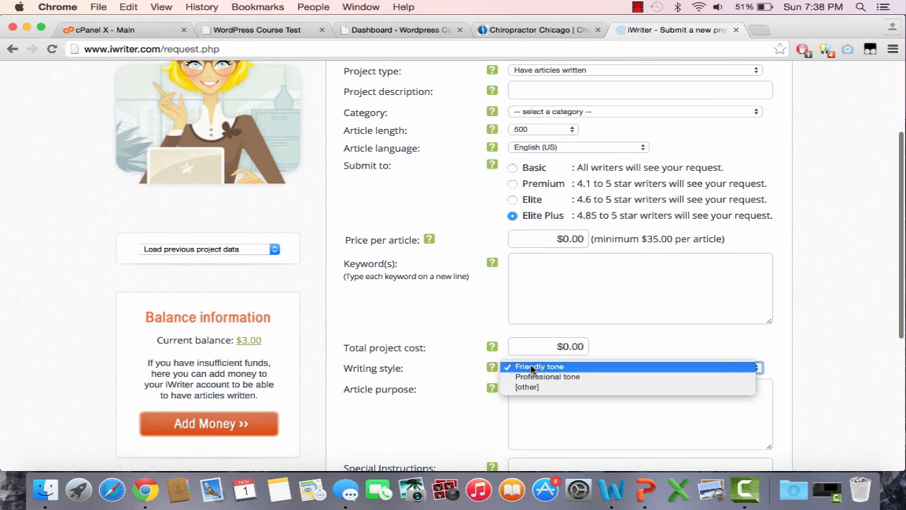
click(534, 377)
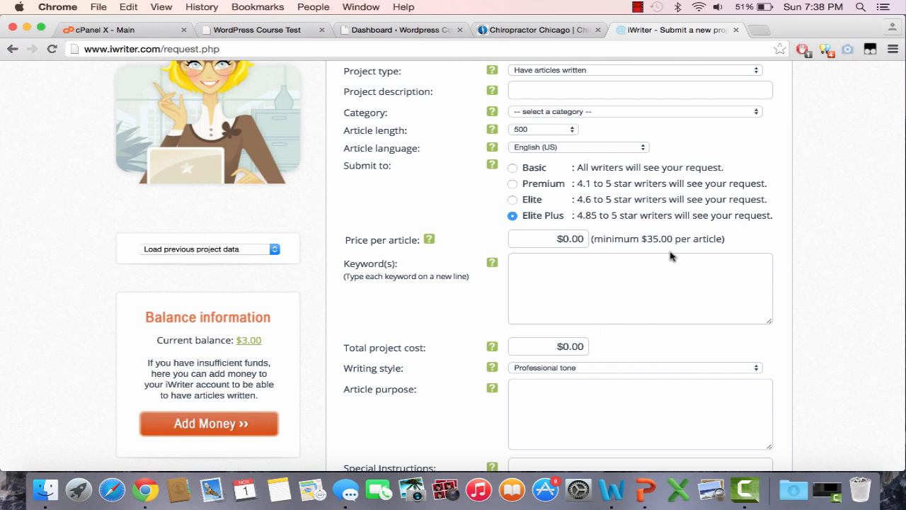
Highlight the minimum price per article for Elite Plus writers, and go back to the Chicago Chiropractic site
drag(677, 241, 642, 240)
click(641, 241)
drag(661, 238, 652, 242)
click(556, 29)
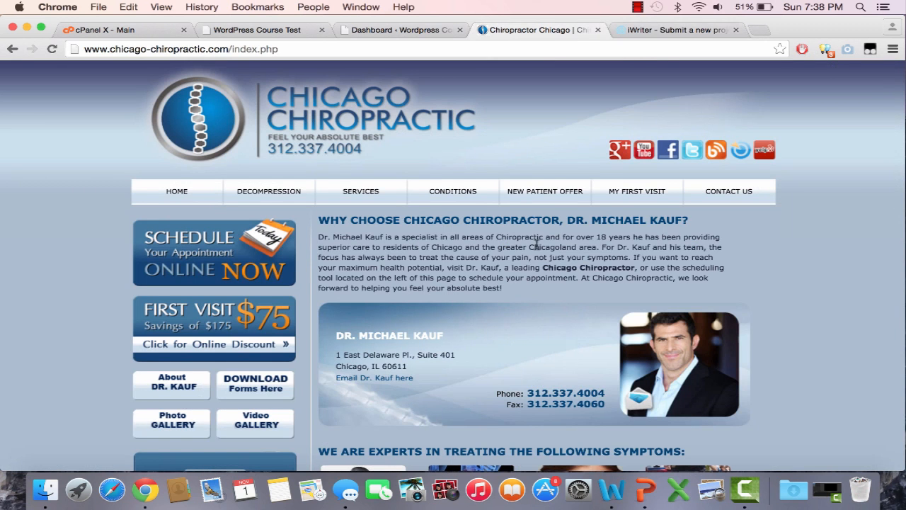
Replace the iWriter page with warriorforum.com and open the Warriors For Hire sub-forum
click(669, 30)
click(649, 51)
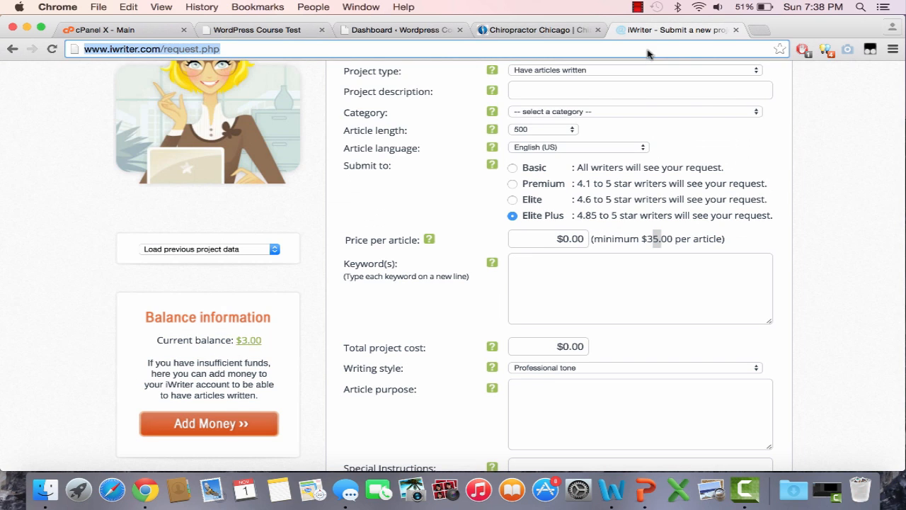
text(warriorforum.com)
key(Return)
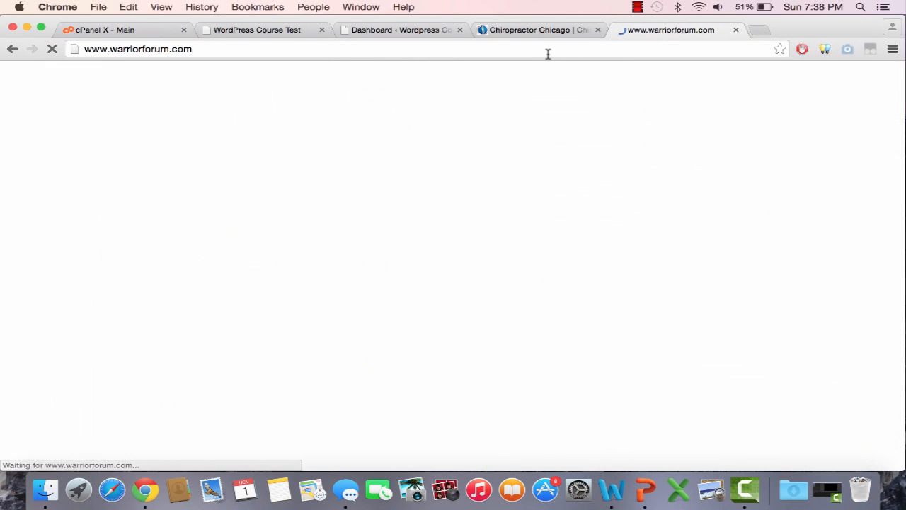
scroll(212, 85, down, 5)
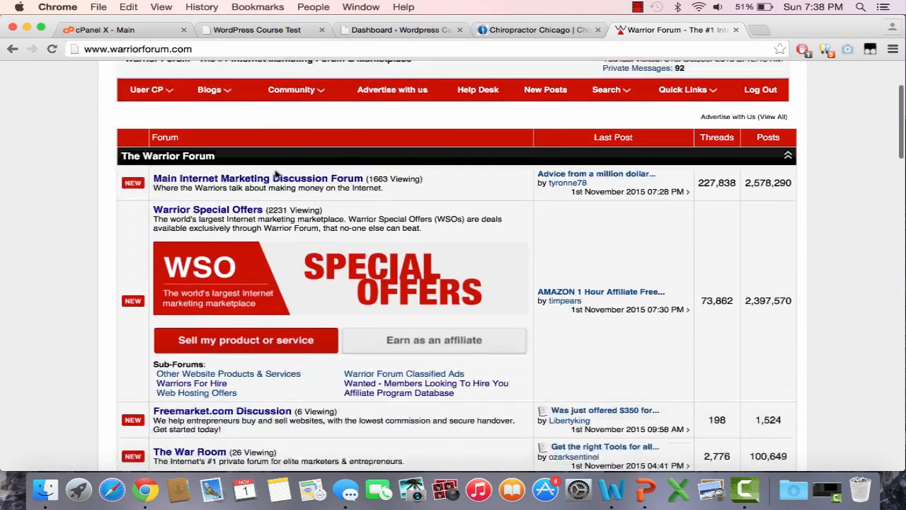
click(204, 257)
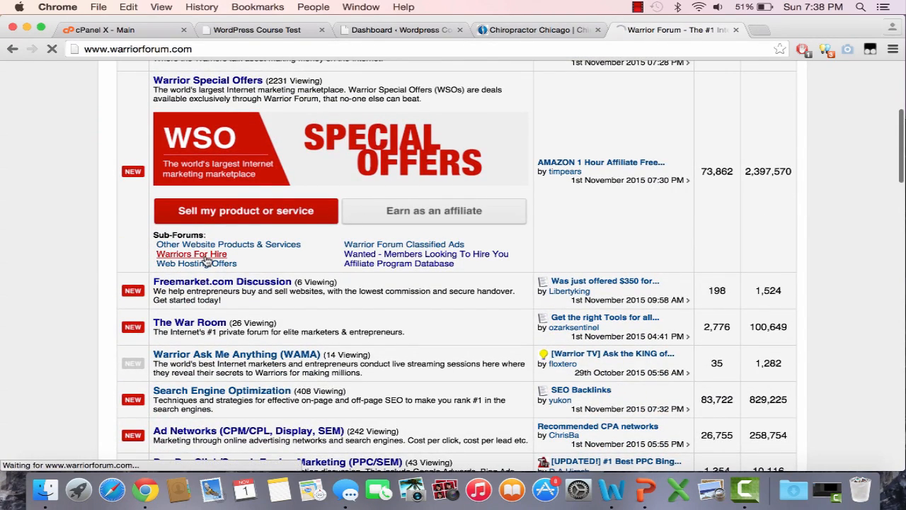
scroll(398, 332, down, 1)
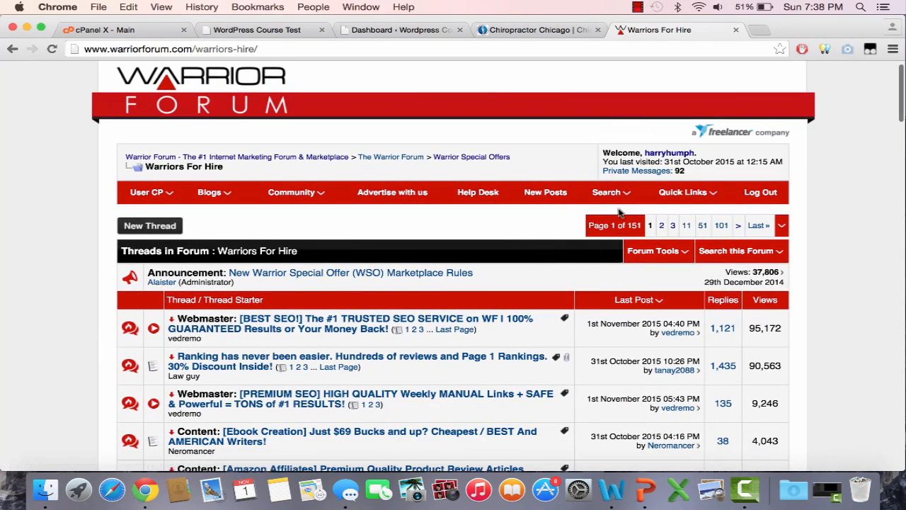
Search the Warrior Forum threads for "articles" and look through the matching threads
click(613, 194)
click(613, 229)
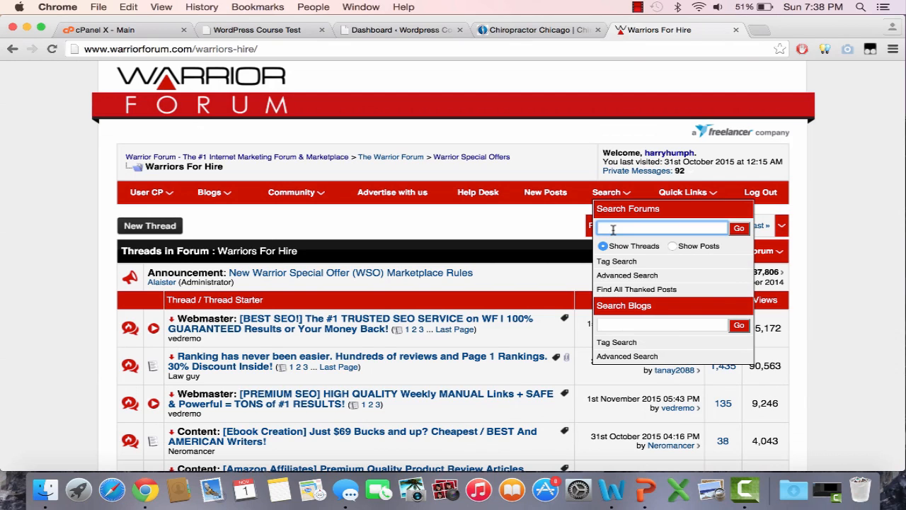
text(articles)
key(Return)
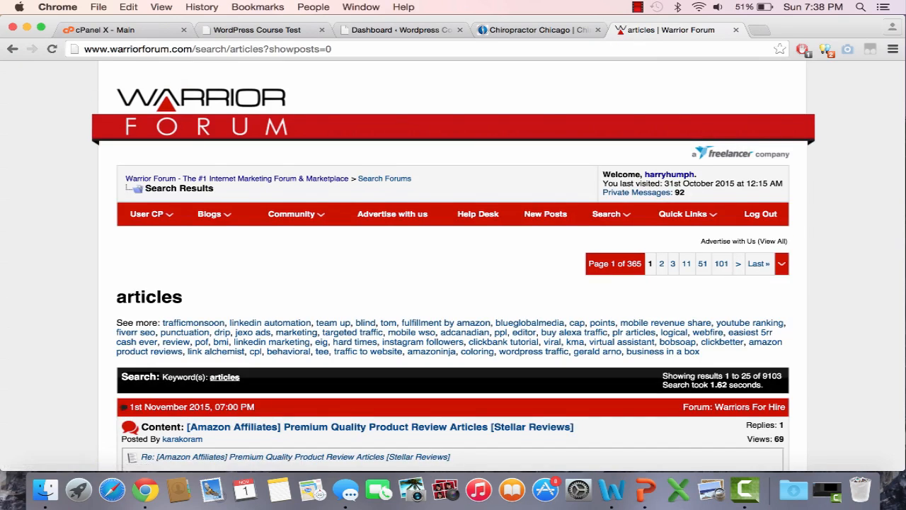
scroll(464, 262, down, 5)
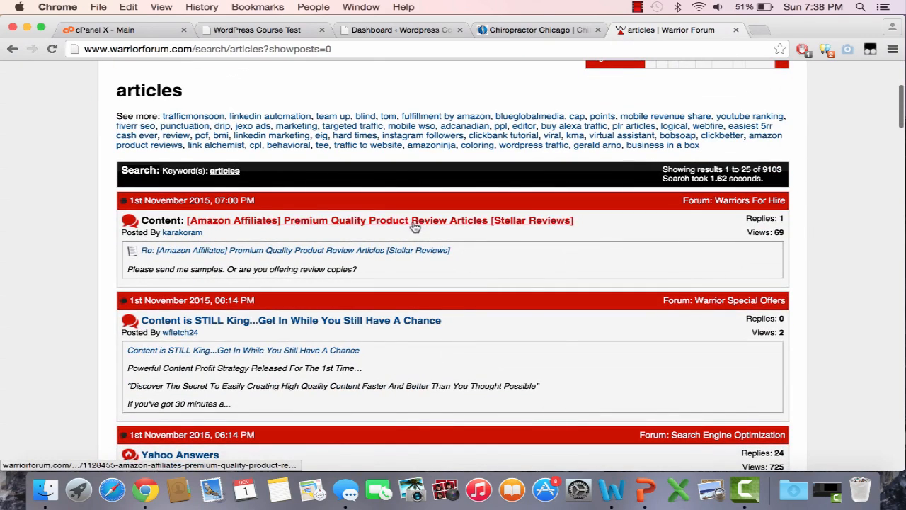
scroll(453, 348, down, 6)
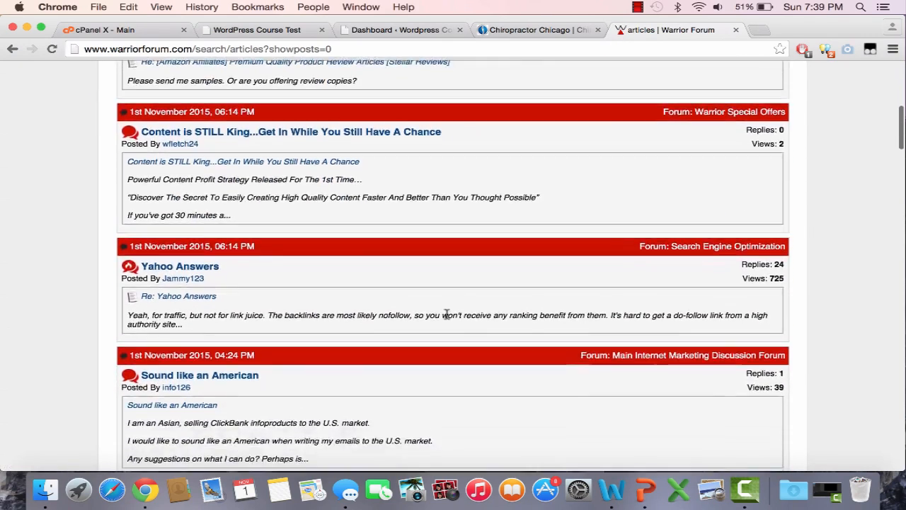
Look through the remaining "articles" search results on Warrior Forum, return to the Warriors For Hire sub-forum and close the forum page
scroll(446, 315, down, 7)
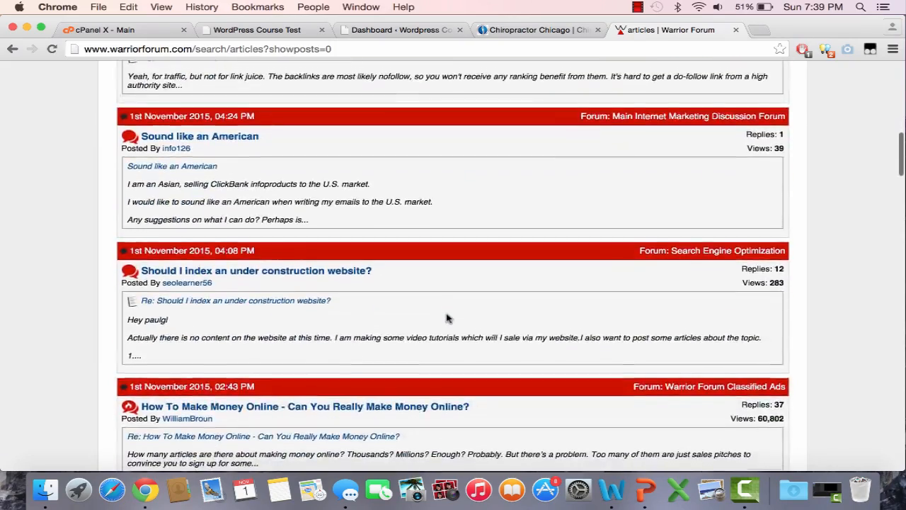
scroll(447, 320, down, 8)
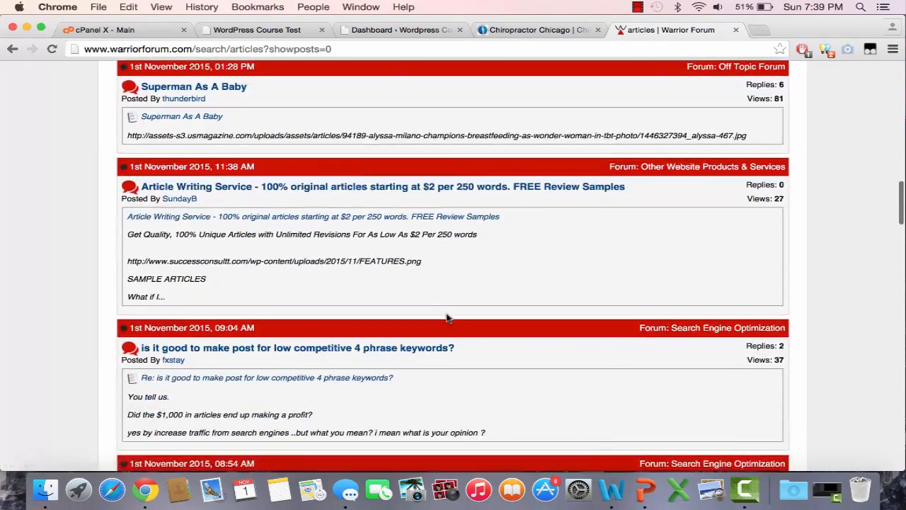
scroll(330, 313, down, 8)
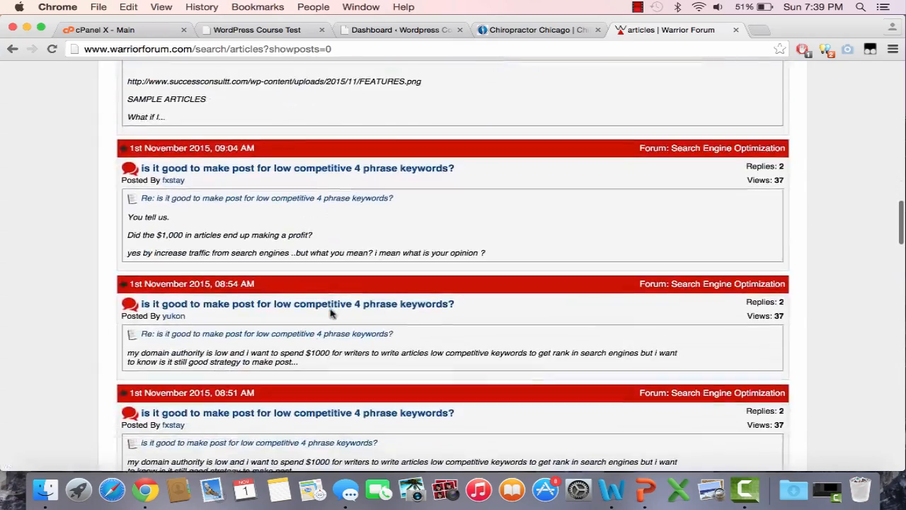
scroll(330, 313, down, 9)
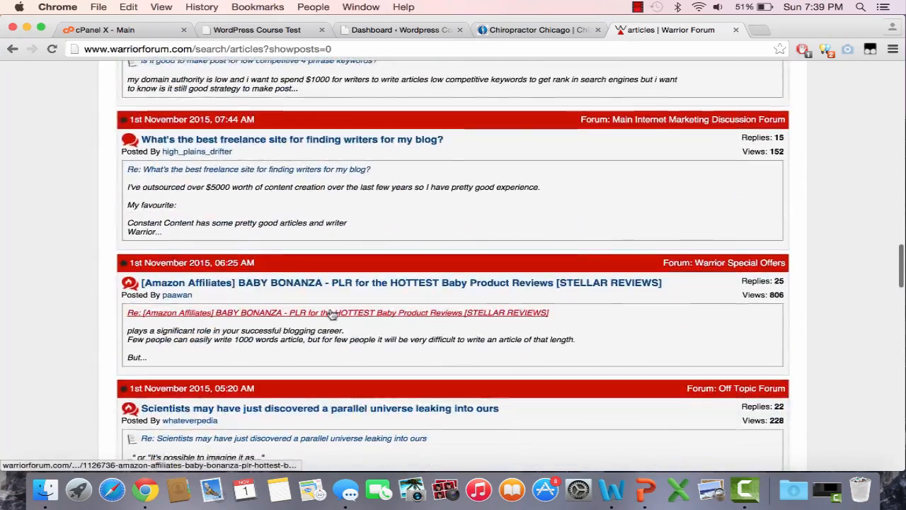
scroll(330, 314, down, 2)
click(12, 49)
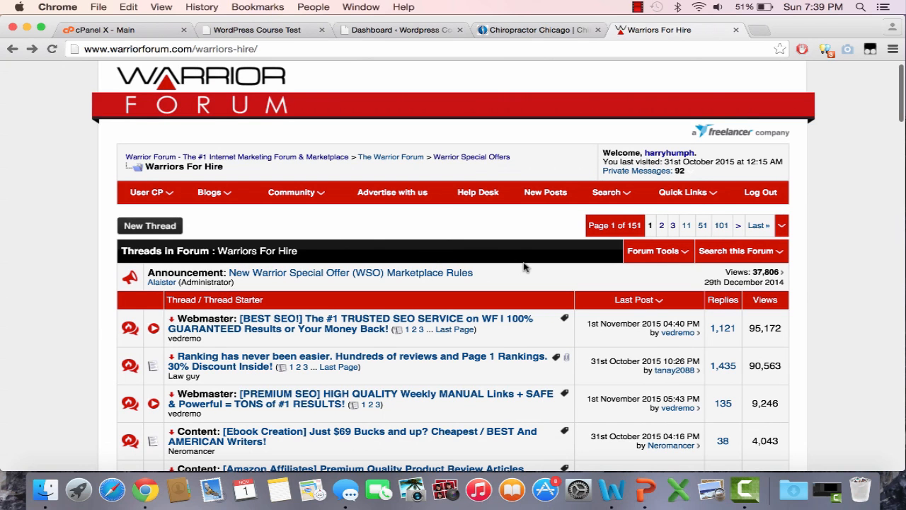
click(736, 31)
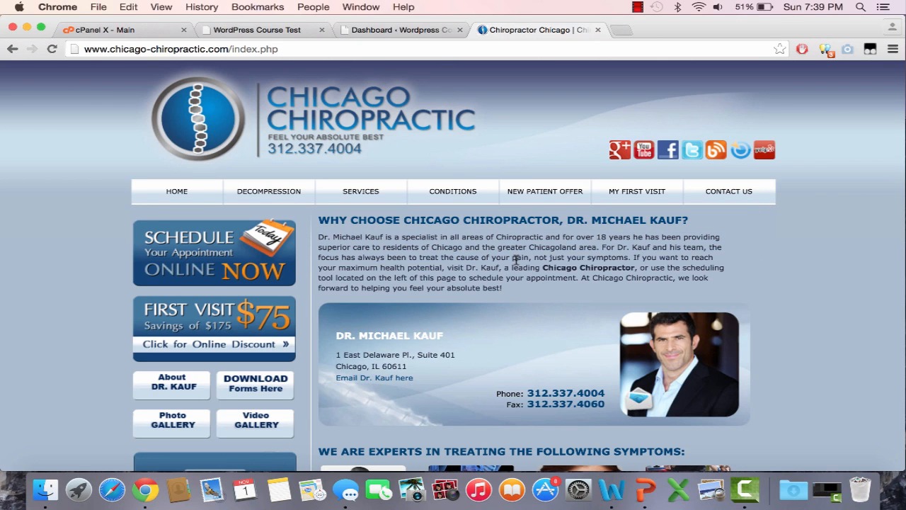
Compare the WordPress Course Test home page, including its sidebar and footer, with the Chicago Chiropractic home page
click(281, 33)
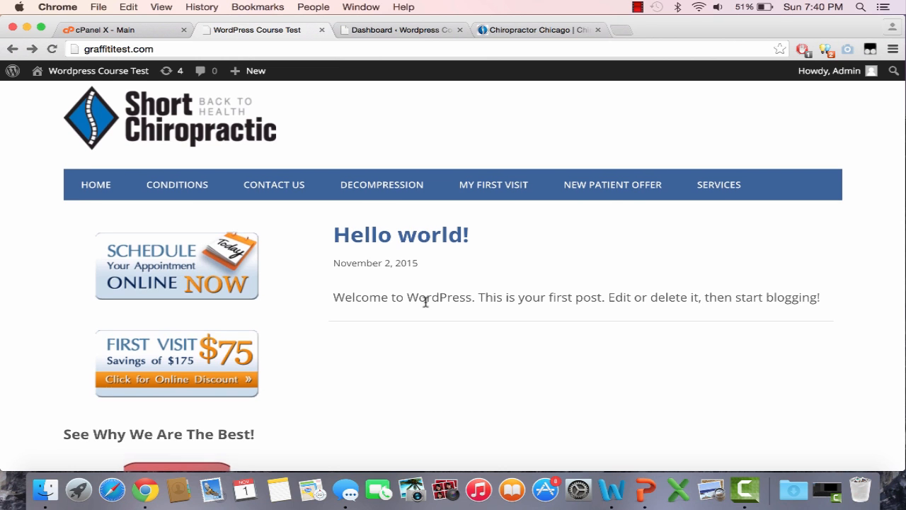
scroll(425, 340, down, 3)
click(506, 32)
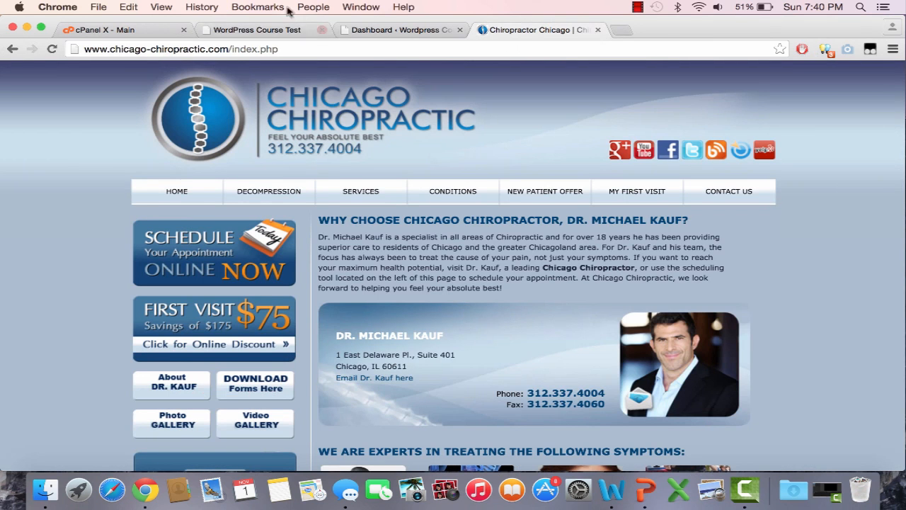
click(261, 32)
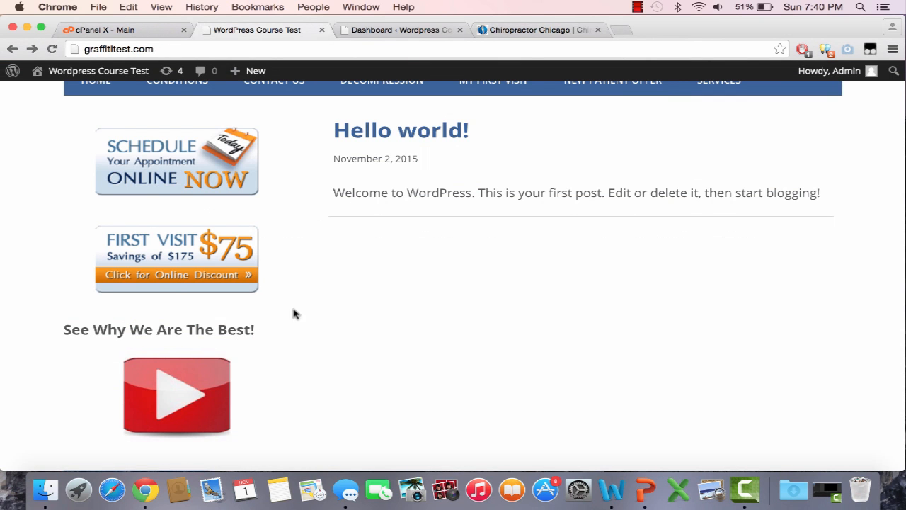
scroll(450, 366, down, 2)
click(635, 8)
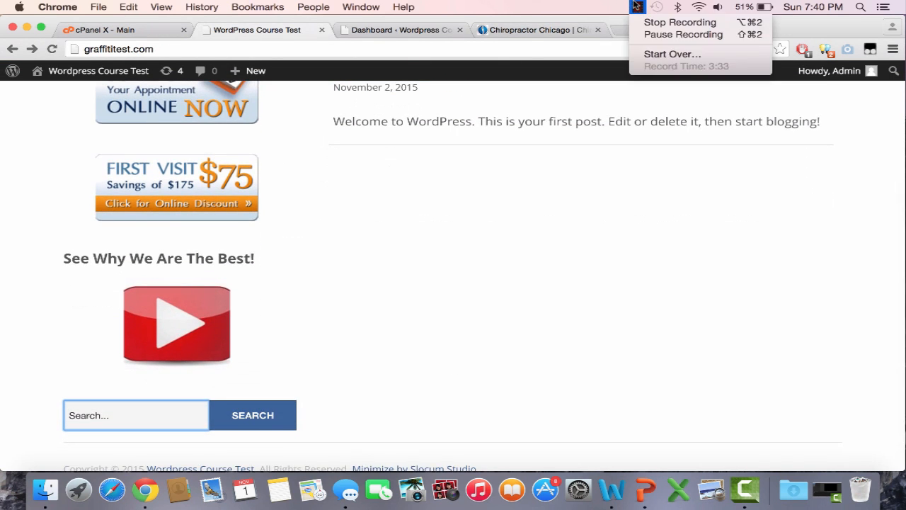
click(634, 7)
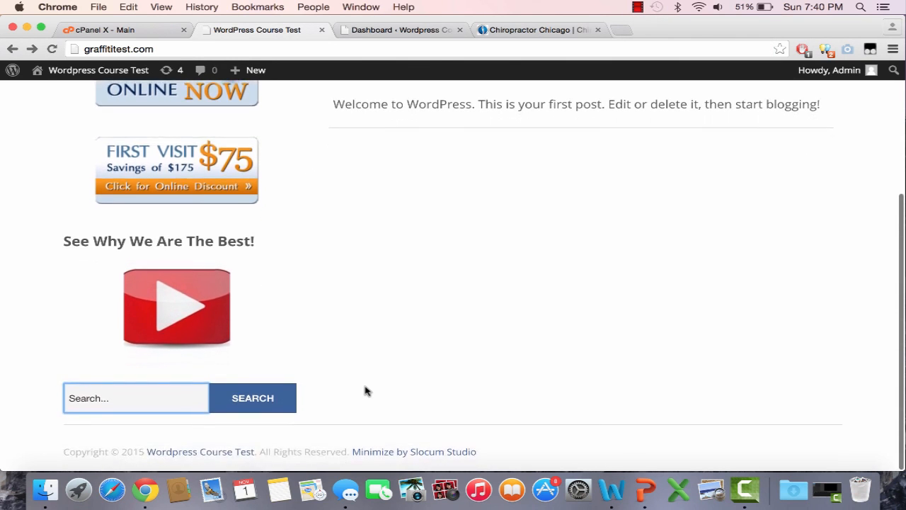
scroll(366, 390, up, 5)
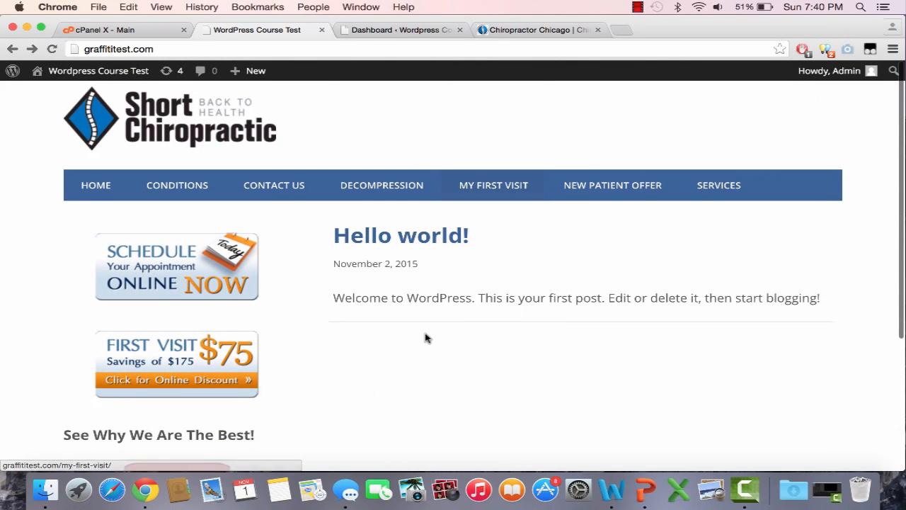
Visit the test site's Conditions, Contact Us, Decompression and My First Visit pages, return to Home and highlight the "Hello world!" title
click(201, 193)
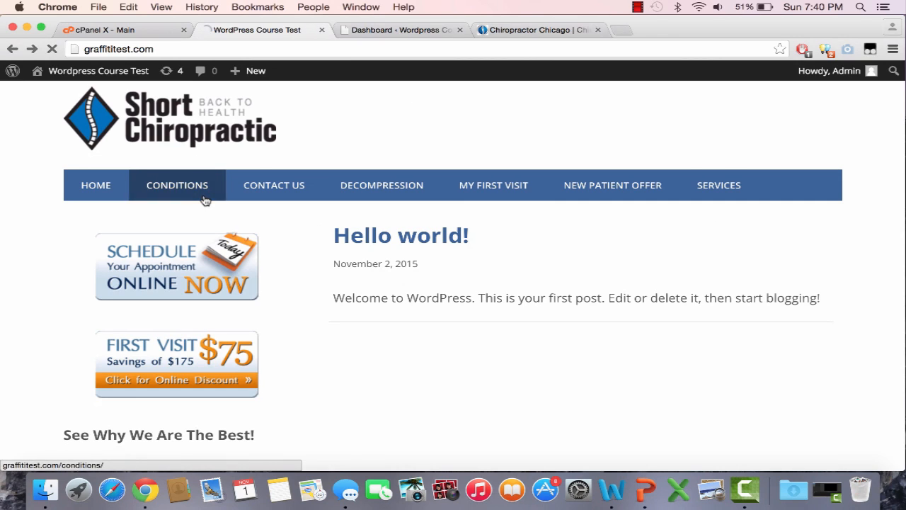
click(300, 191)
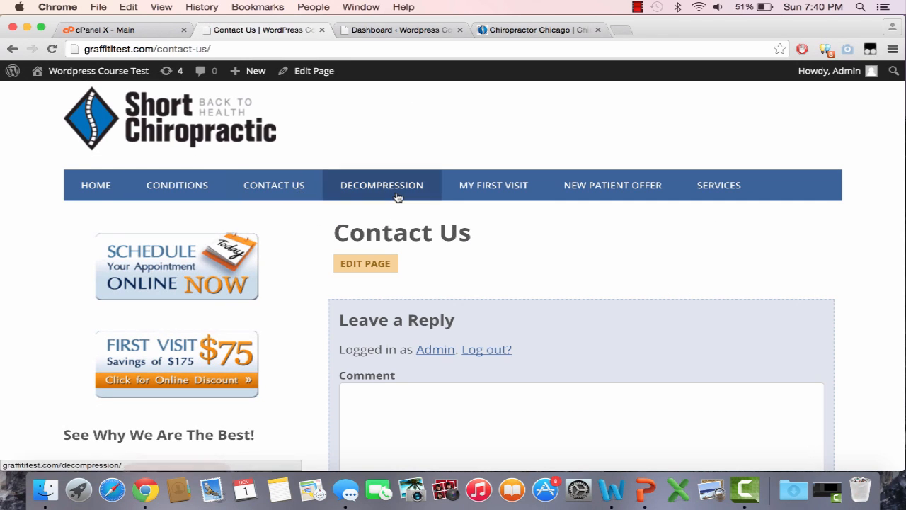
click(395, 192)
click(509, 193)
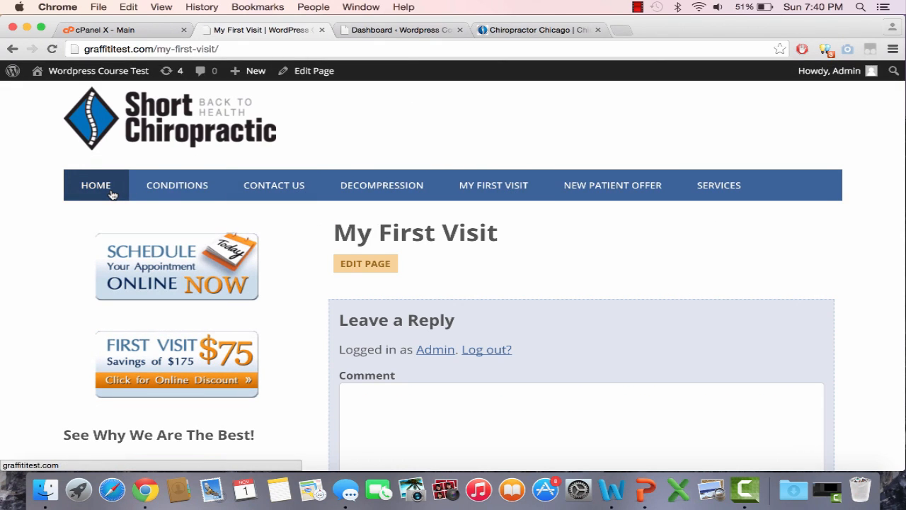
click(111, 195)
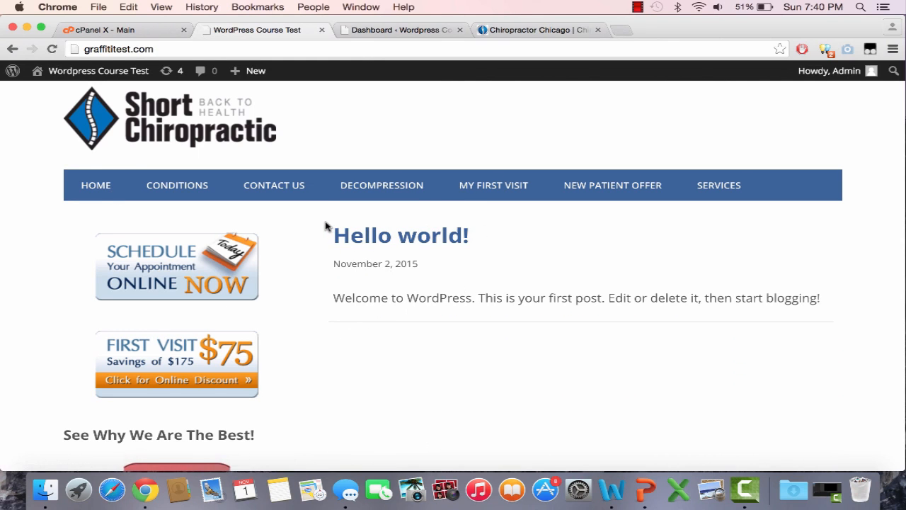
drag(331, 234, 477, 253)
click(524, 257)
Switch to the WordPress dashboard and look through the General and Writing settings
click(374, 32)
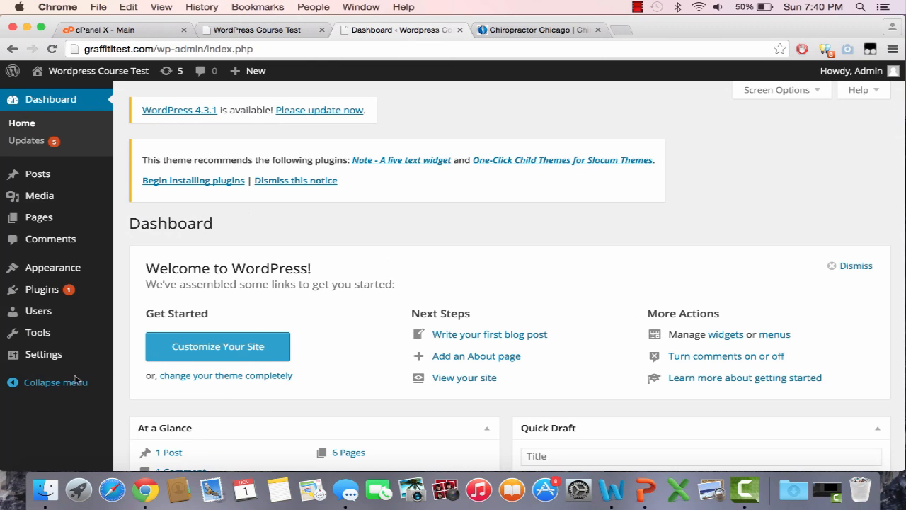
mouse_move(67, 356)
click(154, 363)
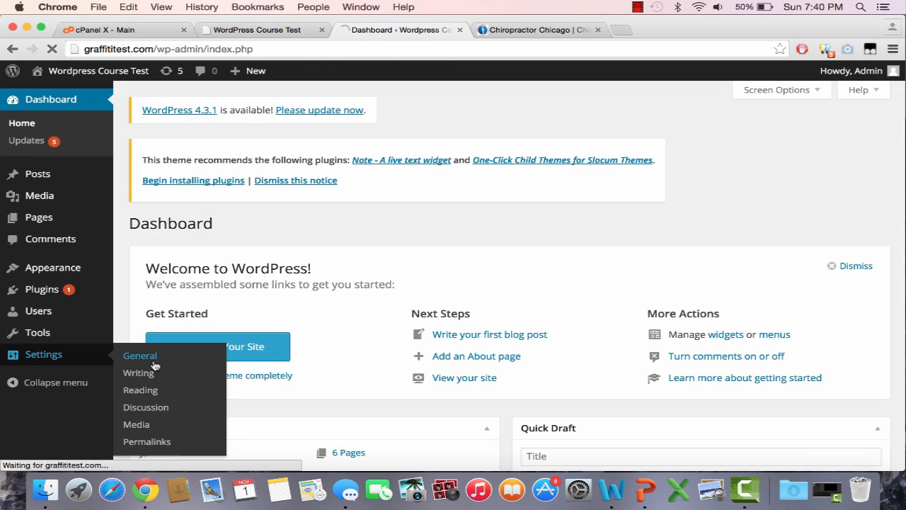
scroll(155, 365, down, 8)
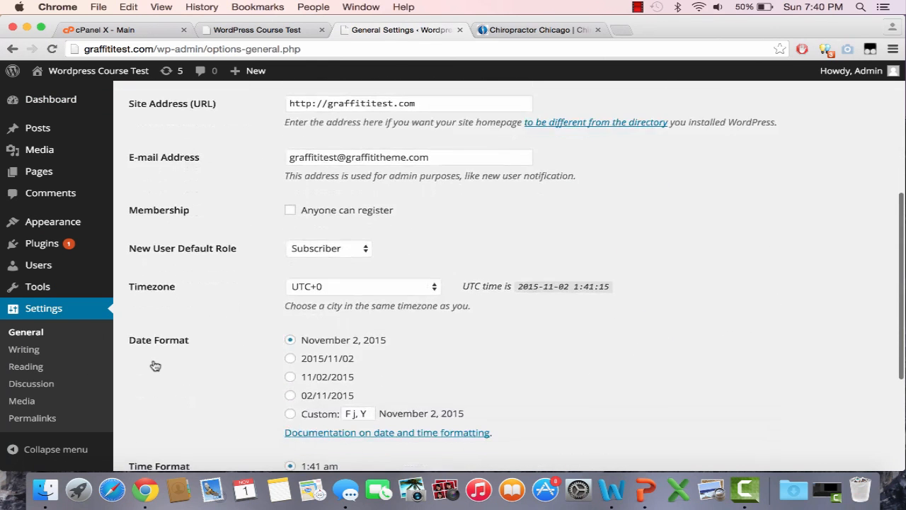
scroll(116, 325, down, 3)
scroll(116, 324, up, 8)
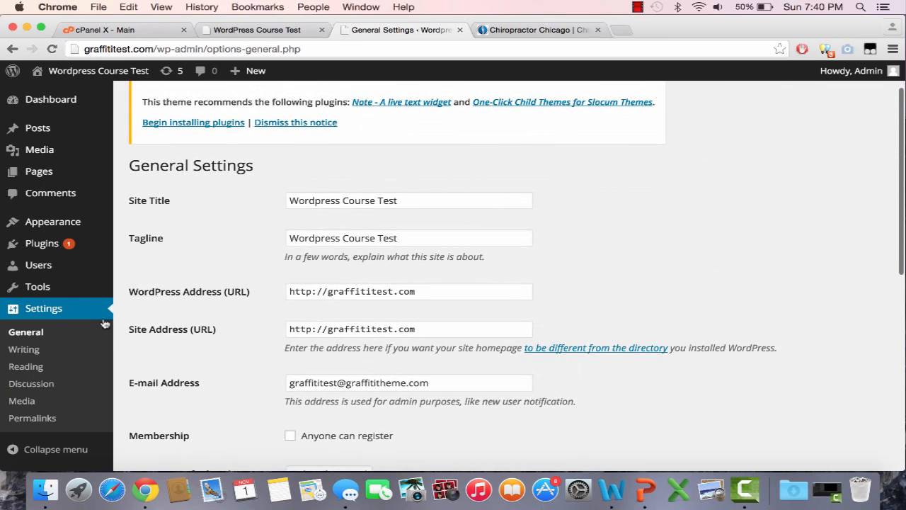
click(65, 351)
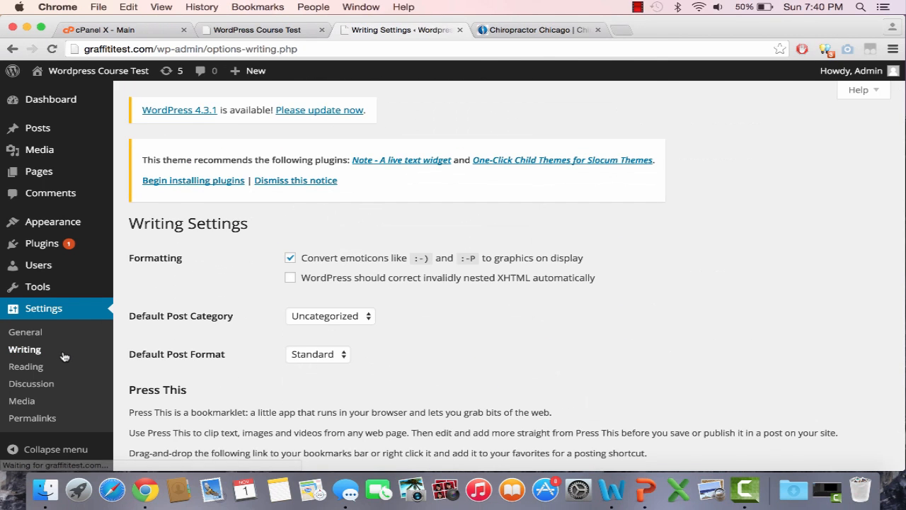
scroll(64, 357, down, 5)
In the Reading settings, set the front page to display a static page and check which pages are available for it
click(49, 367)
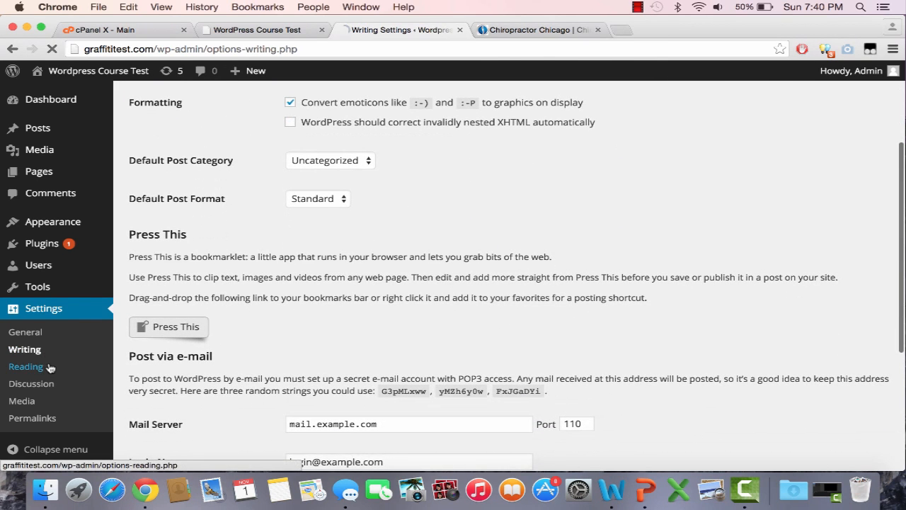
scroll(393, 366, down, 2)
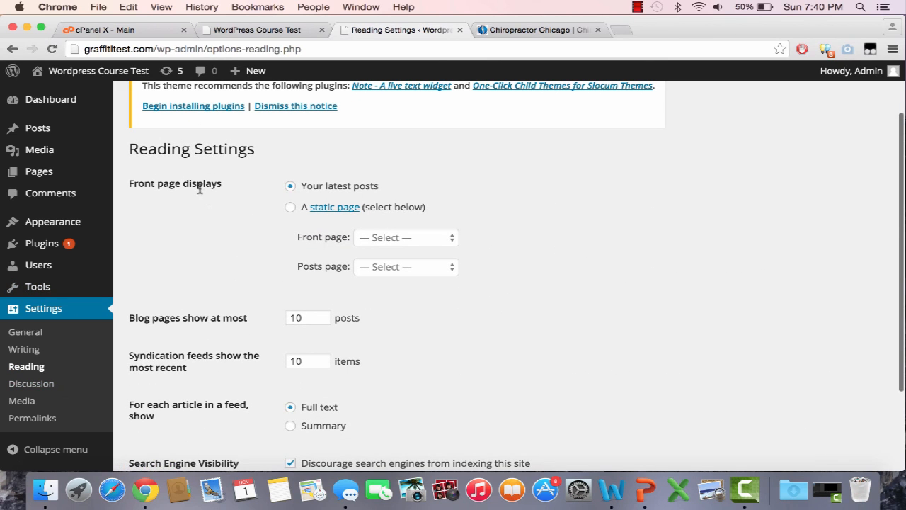
click(291, 207)
click(370, 237)
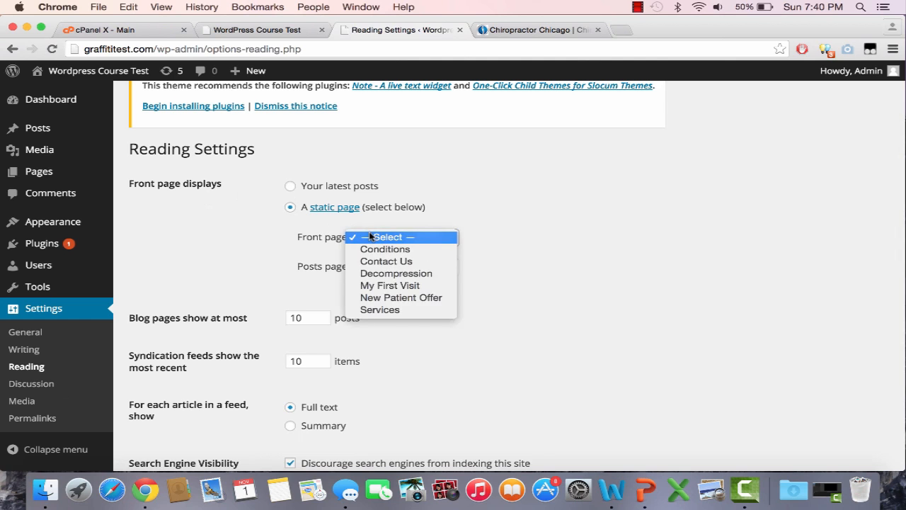
click(467, 209)
scroll(466, 209, down, 2)
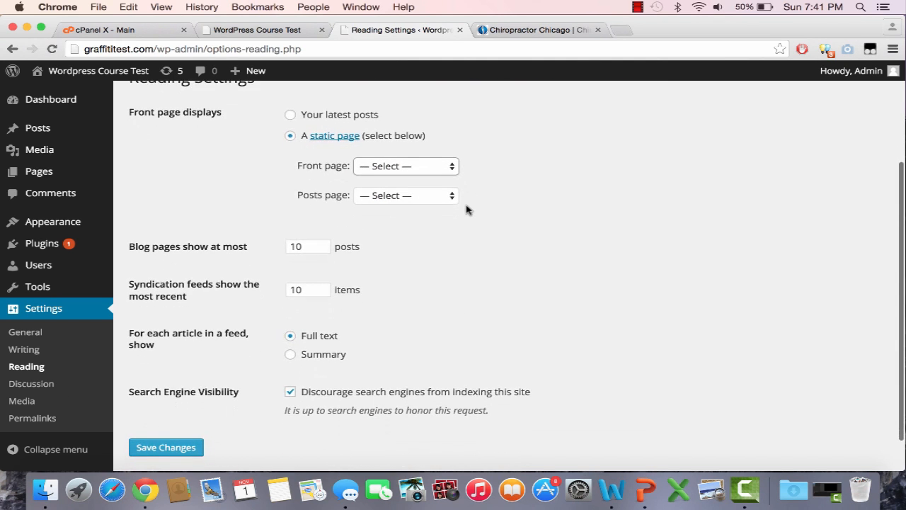
scroll(467, 209, up, 4)
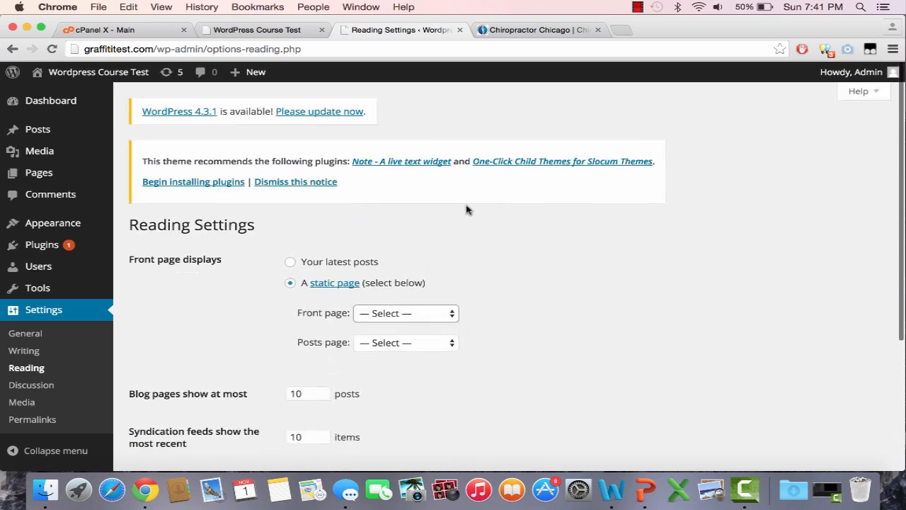
Add a new page titled "Home" and publish it
click(77, 172)
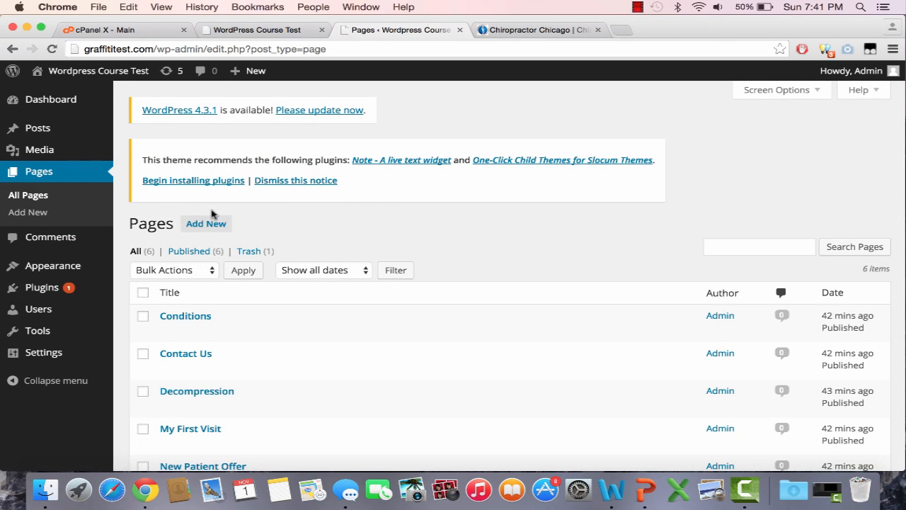
click(212, 224)
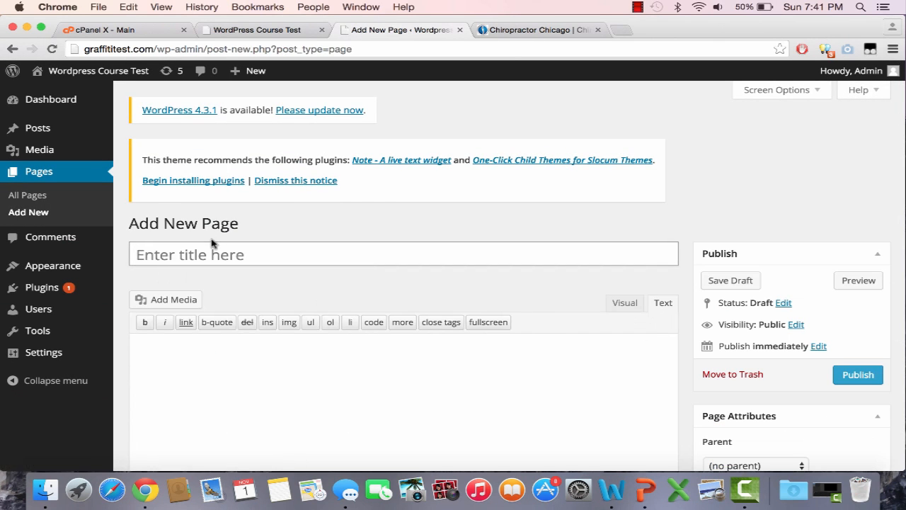
text(Home)
click(855, 373)
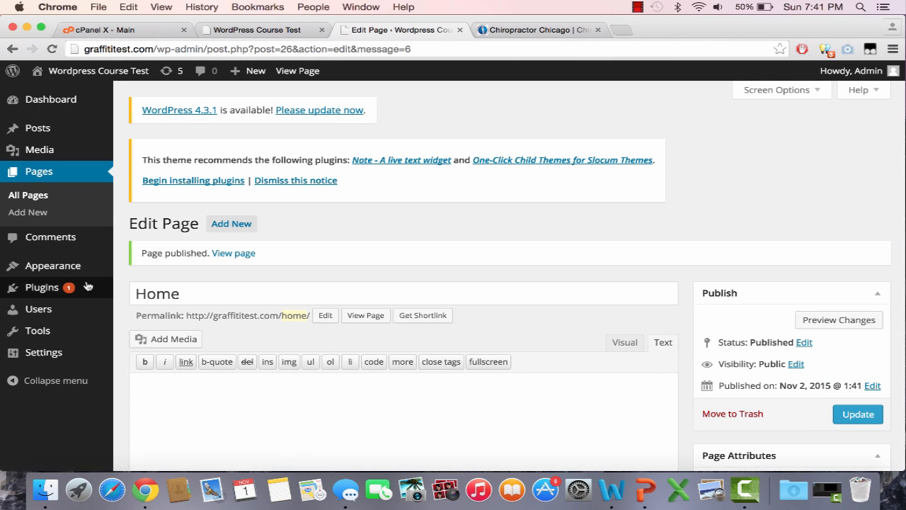
mouse_move(68, 362)
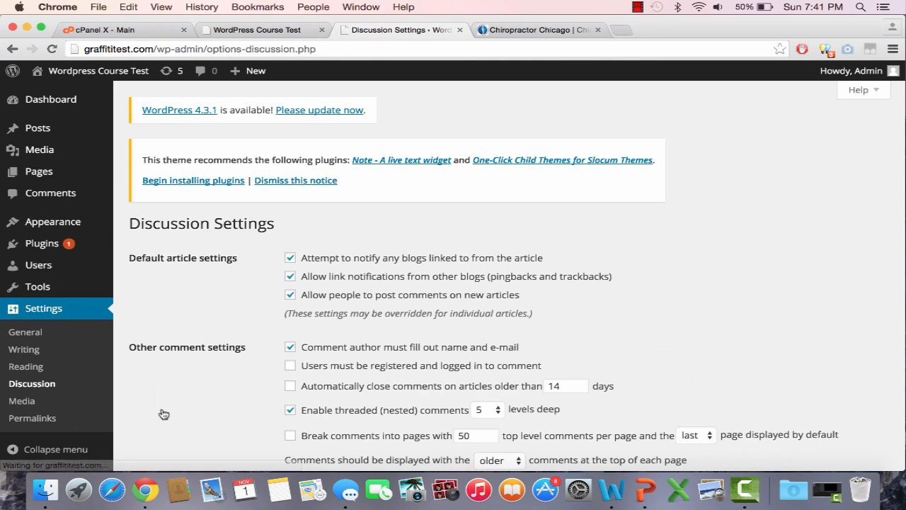
scroll(164, 414, down, 4)
right_click(162, 413)
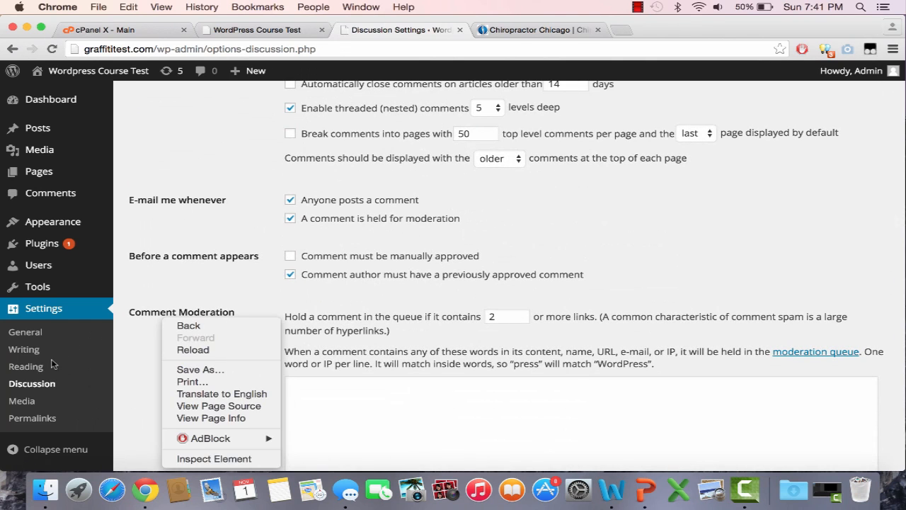
click(46, 368)
In the Reading settings, set the front page to a static page, choose Home as the front page and save the changes
click(26, 367)
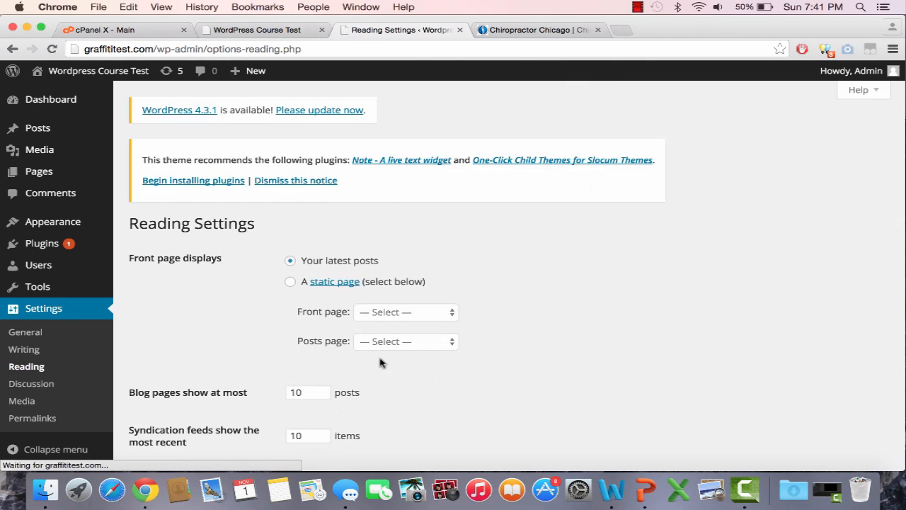
scroll(381, 361, down, 5)
click(290, 104)
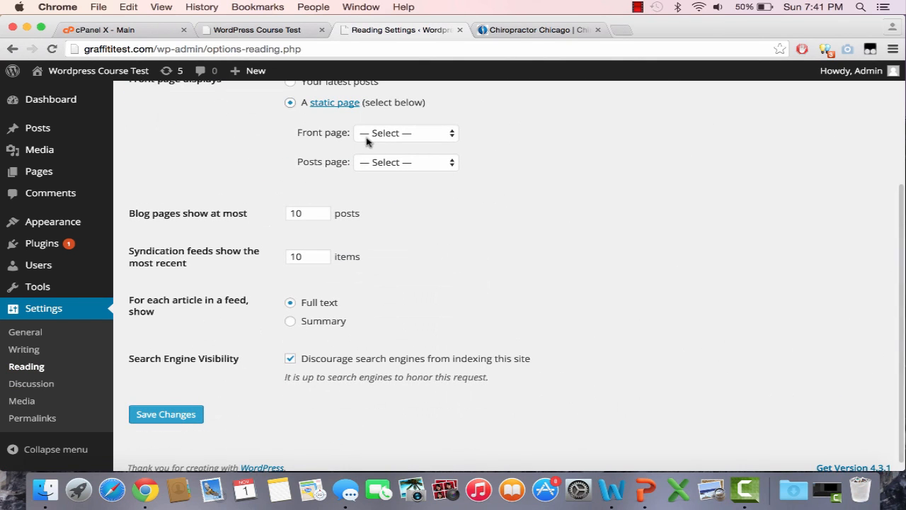
click(366, 133)
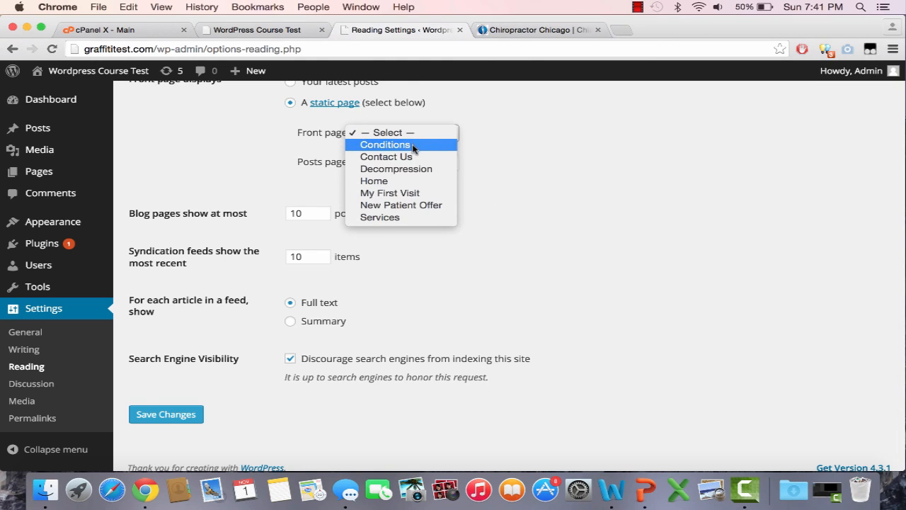
click(416, 185)
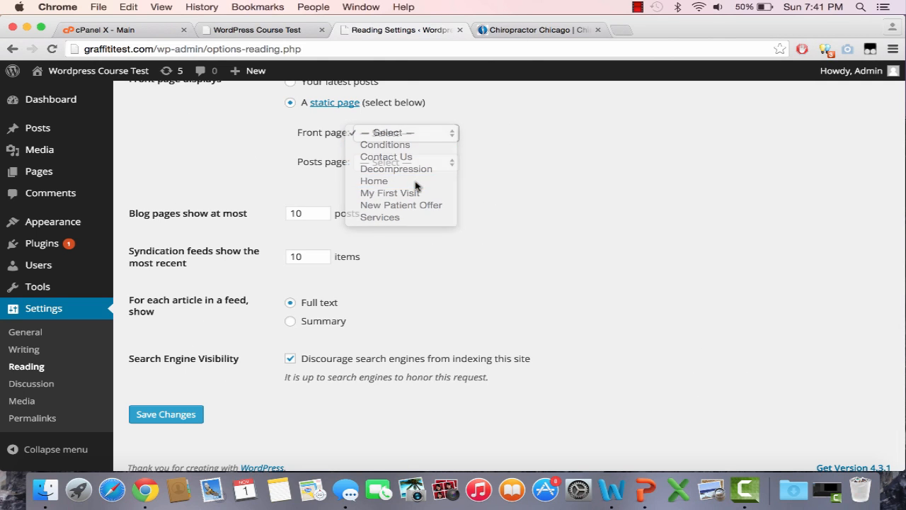
click(190, 414)
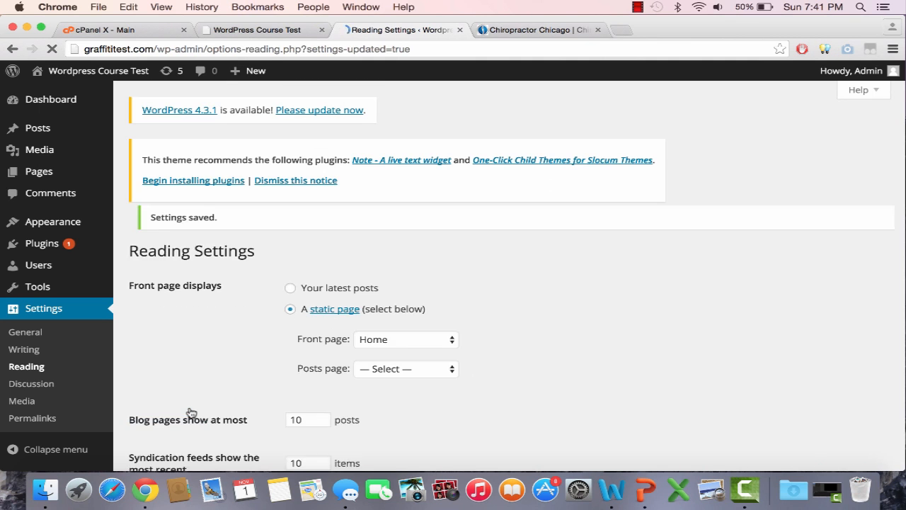
Reload the test site graffititest.com and look over its new front page
click(281, 31)
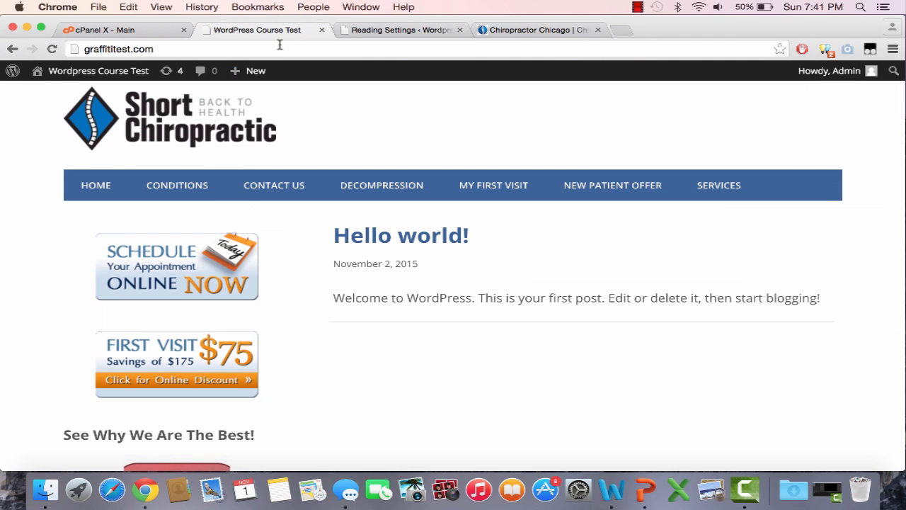
click(280, 48)
key(Return)
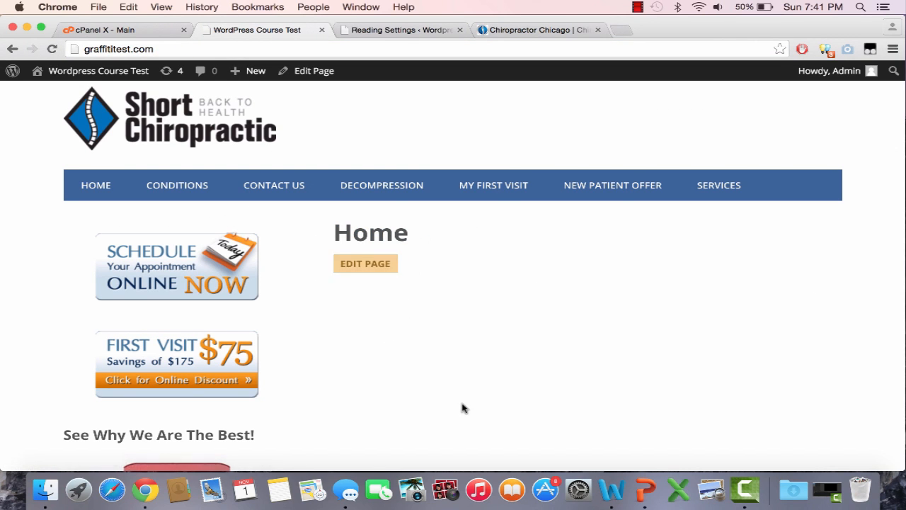
scroll(461, 406, down, 5)
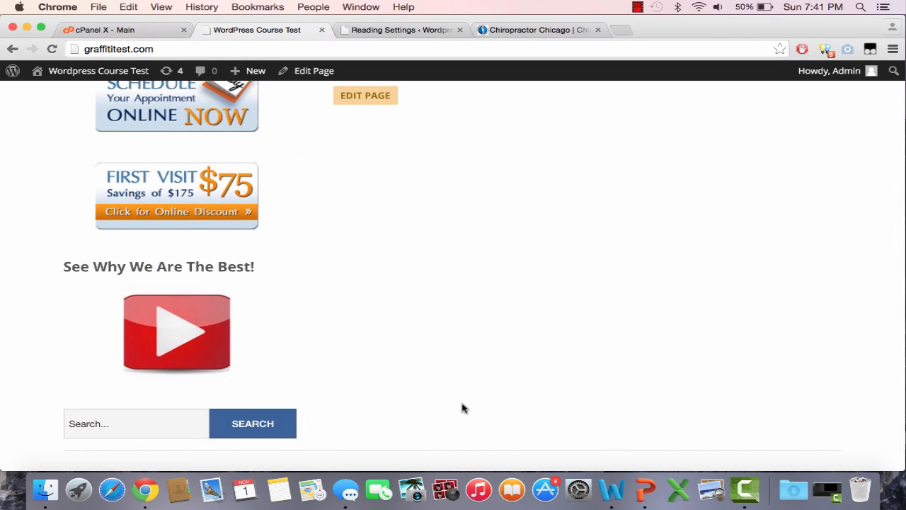
scroll(461, 407, up, 3)
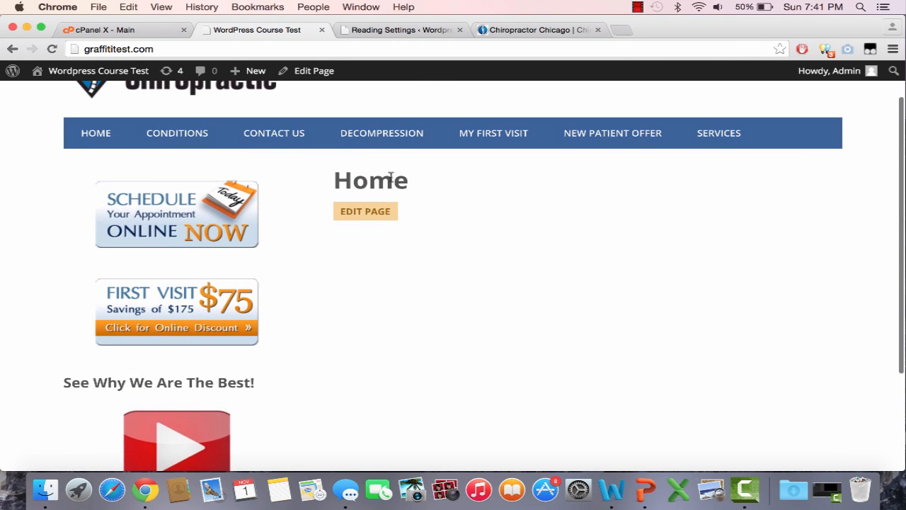
Review the intro text, doctor contact banner and symptom pictures on the Chicago Chiropractic home page, and return to the test site
click(544, 30)
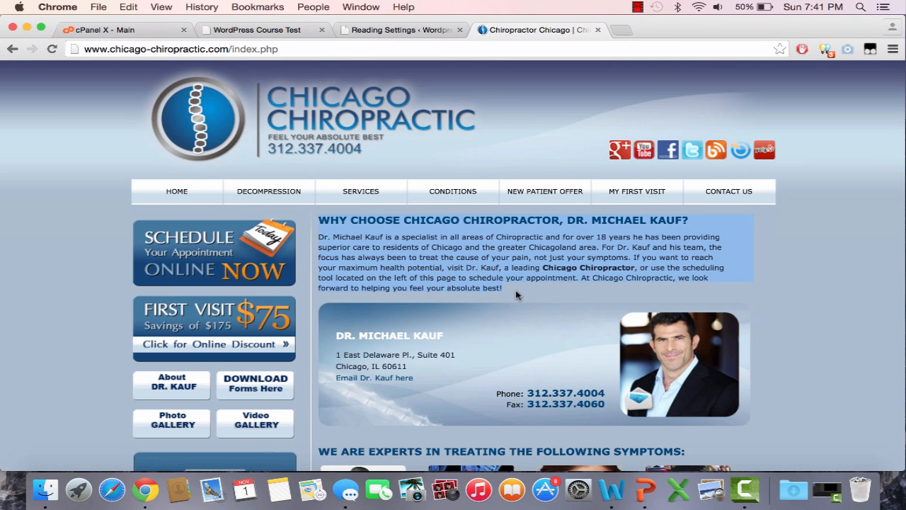
scroll(517, 293, down, 1)
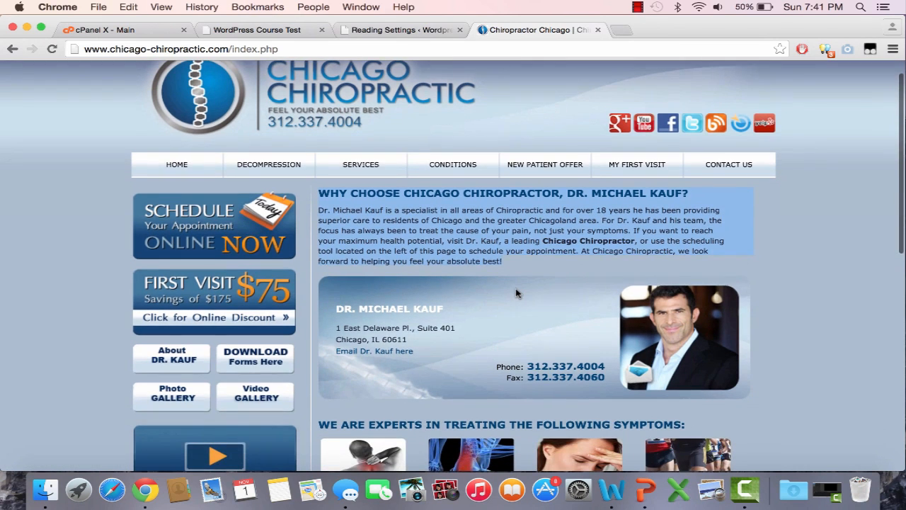
scroll(516, 293, down, 5)
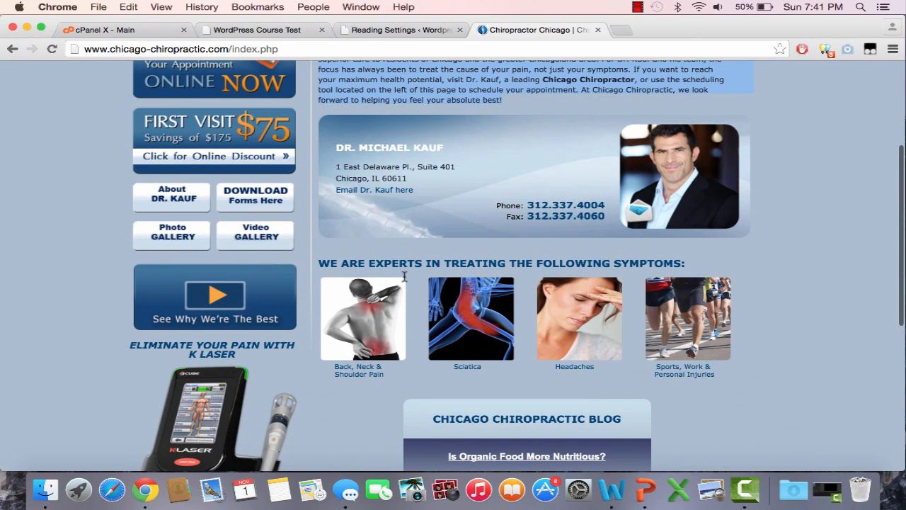
click(277, 35)
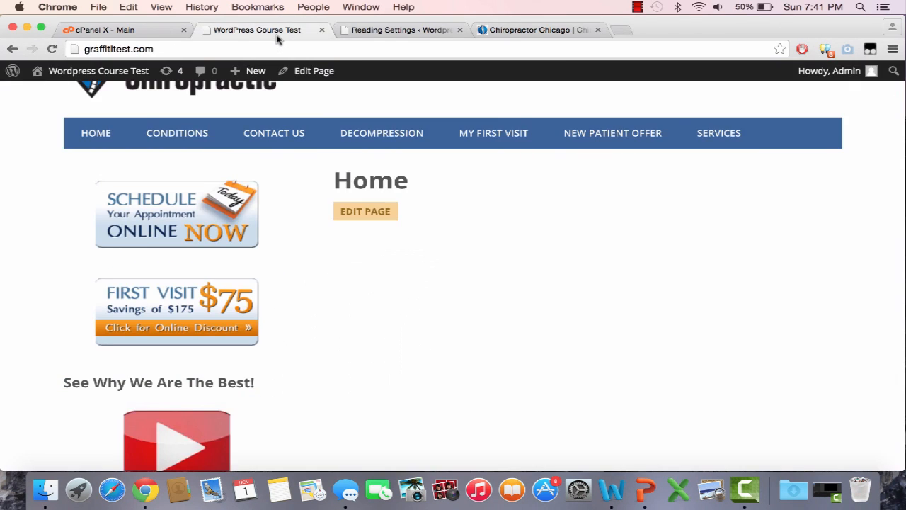
Open the Home page for editing and paste in the "Why choose Chicago Chiropractor" heading and paragraph from the Chicago Chiropractic site
click(356, 30)
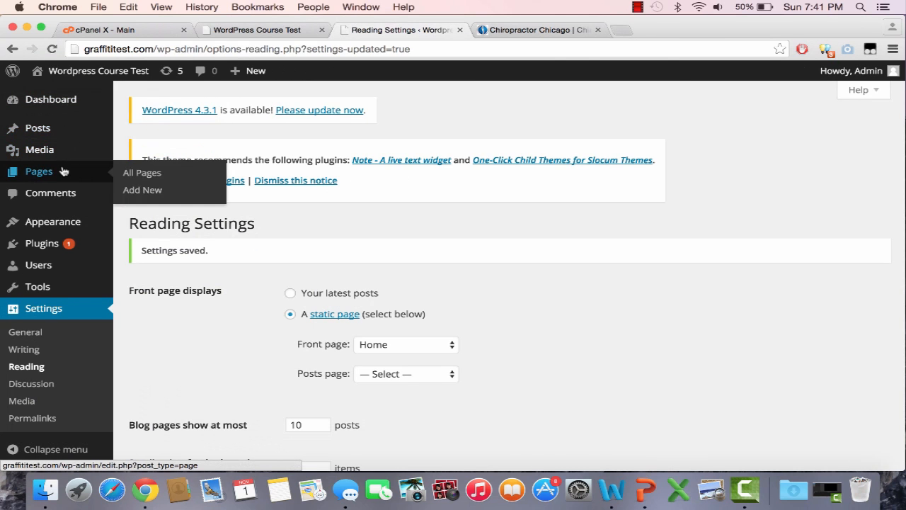
click(138, 180)
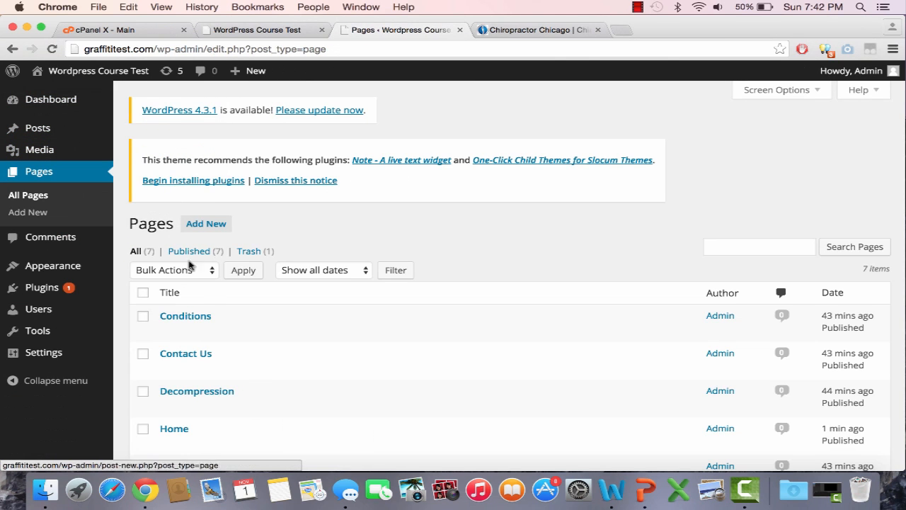
scroll(180, 399, down, 2)
click(168, 399)
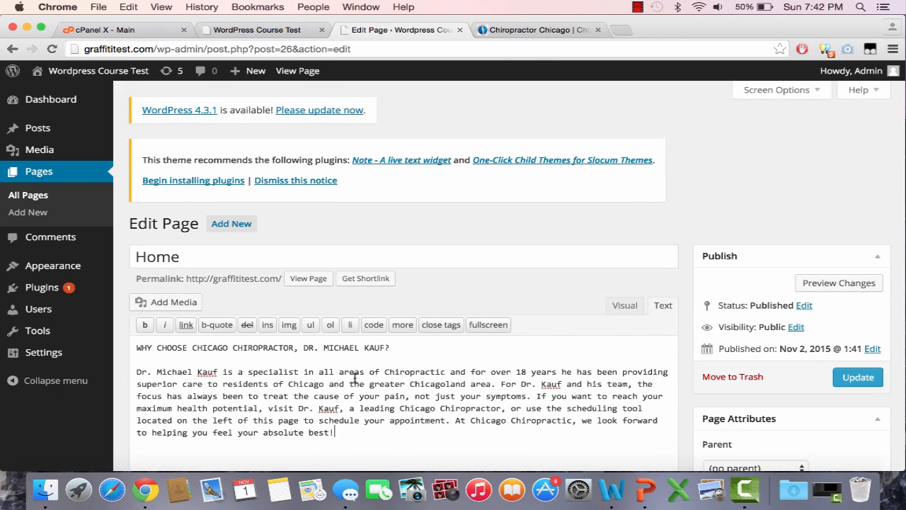
scroll(354, 378, down, 2)
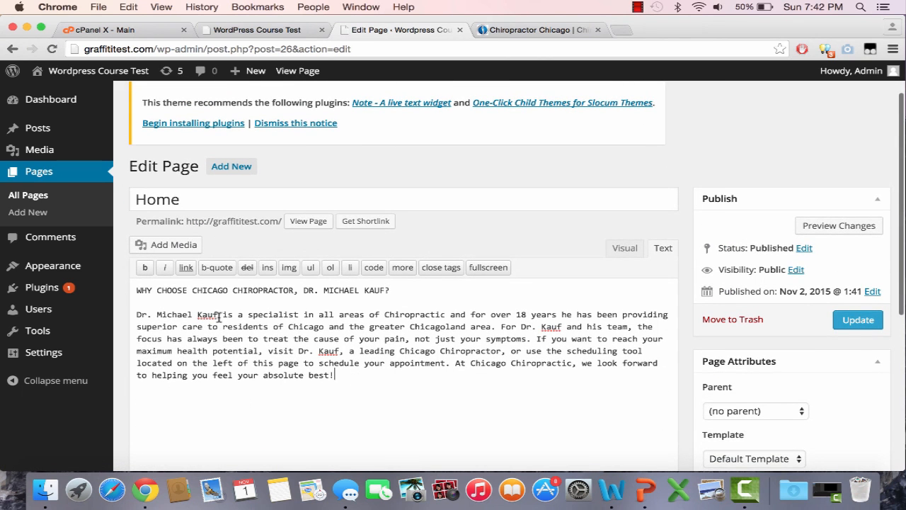
Delete the doctor's surname from the paragraph's opening sentence and replace it with the doctor's first name in the "visit Dr." sentence
key(BackSpace)
text(K)
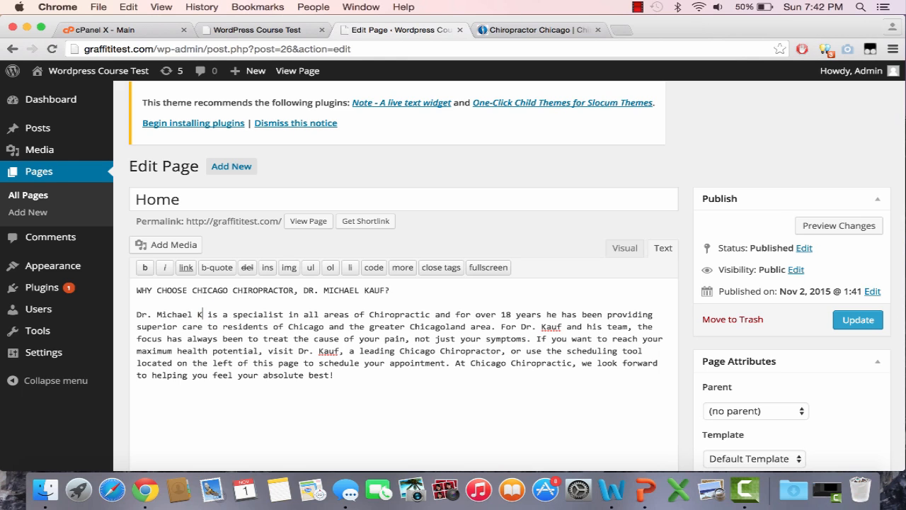
key(BackSpace)
key(BackSpace)
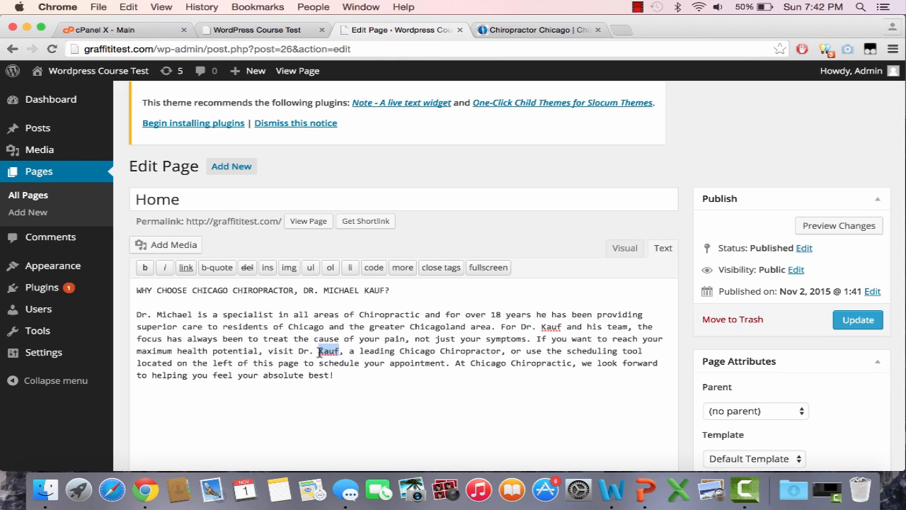
text(Michael)
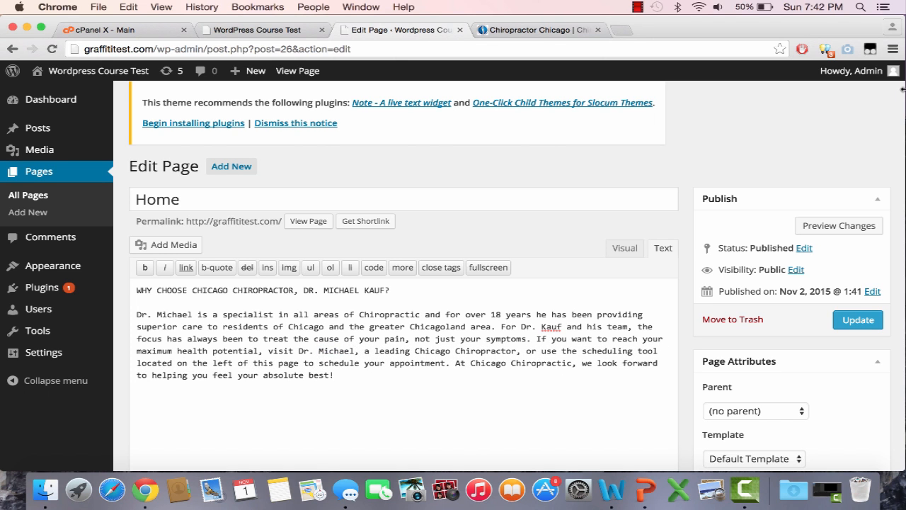
Check the doctor's banner on the Chicago Chiropractic site and search Google Images for "doctor" in a new tab
click(563, 31)
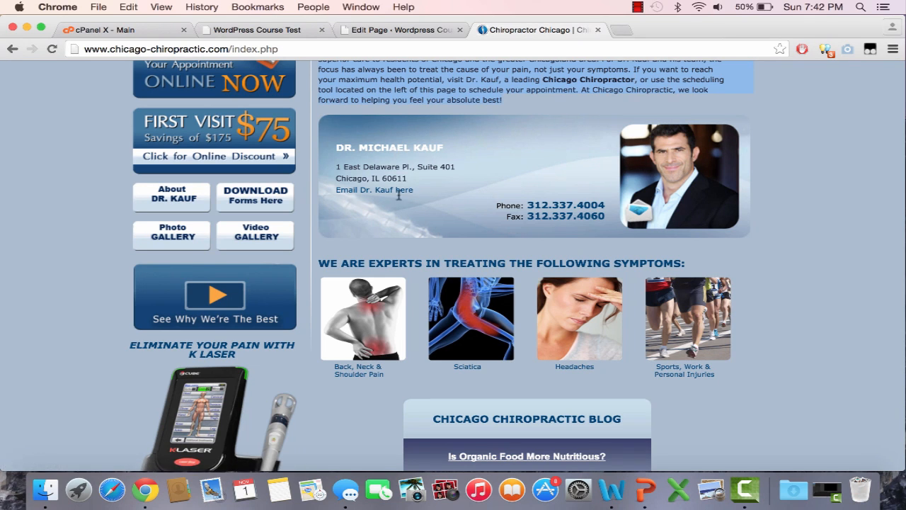
click(401, 31)
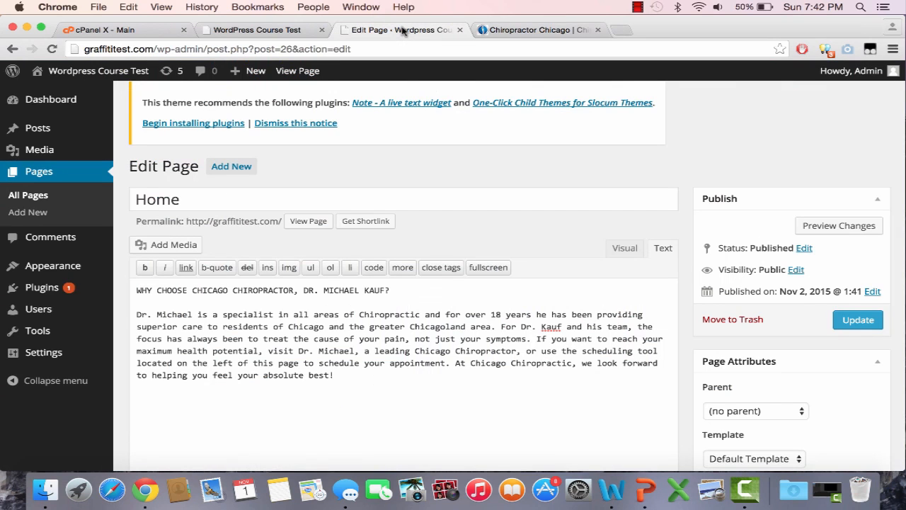
click(621, 30)
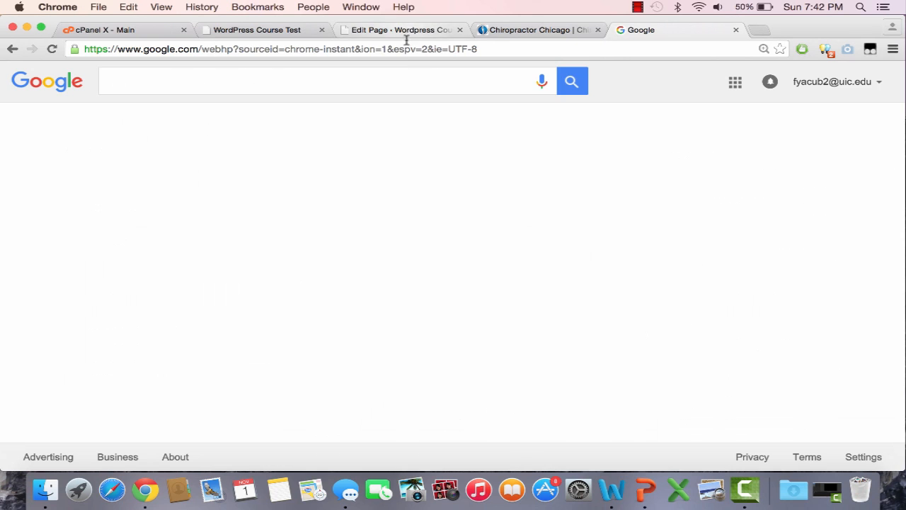
click(403, 86)
text(doct)
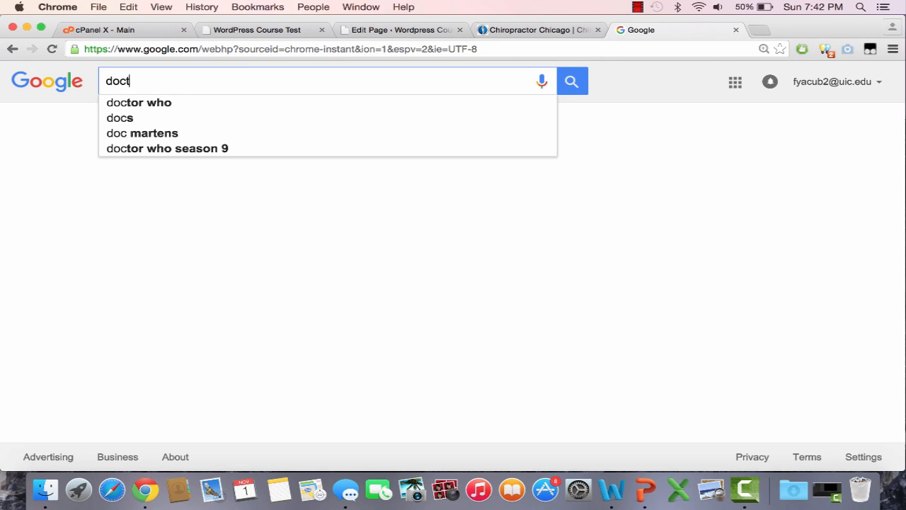
text(or)
key(Return)
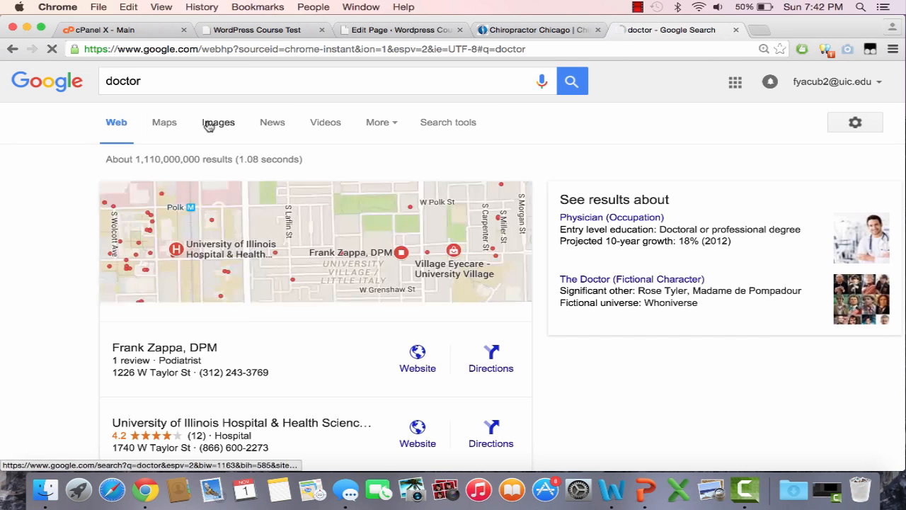
click(236, 129)
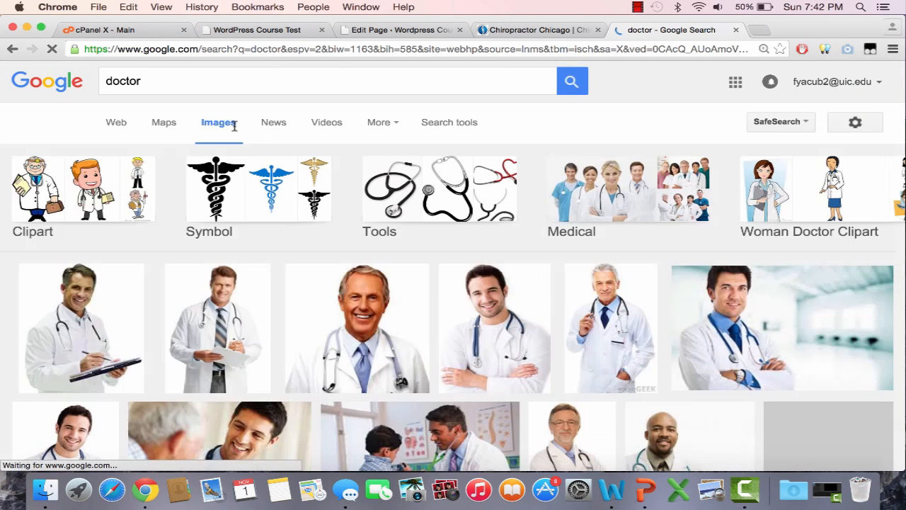
scroll(454, 296, down, 4)
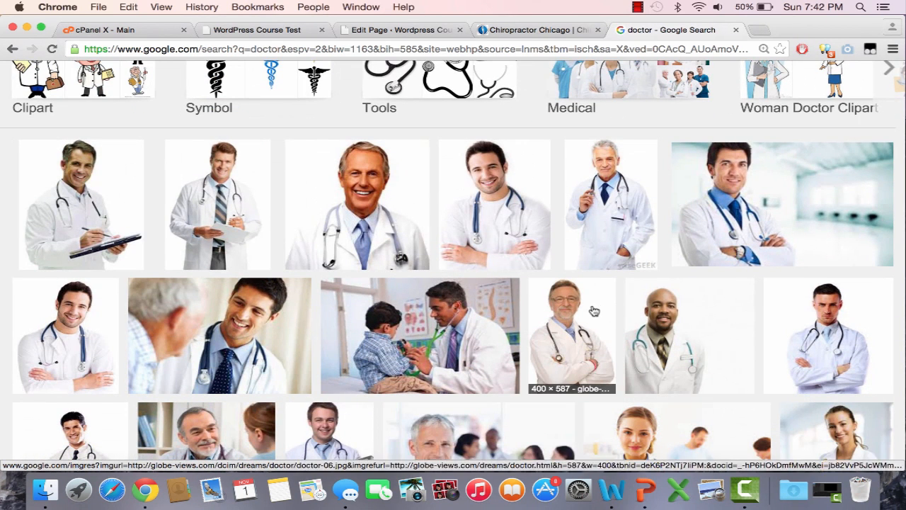
Open the full-size DoctorMan.png picture of the doctor holding a clipboard and save it to the Desktop as "Doctor"
click(259, 230)
click(672, 247)
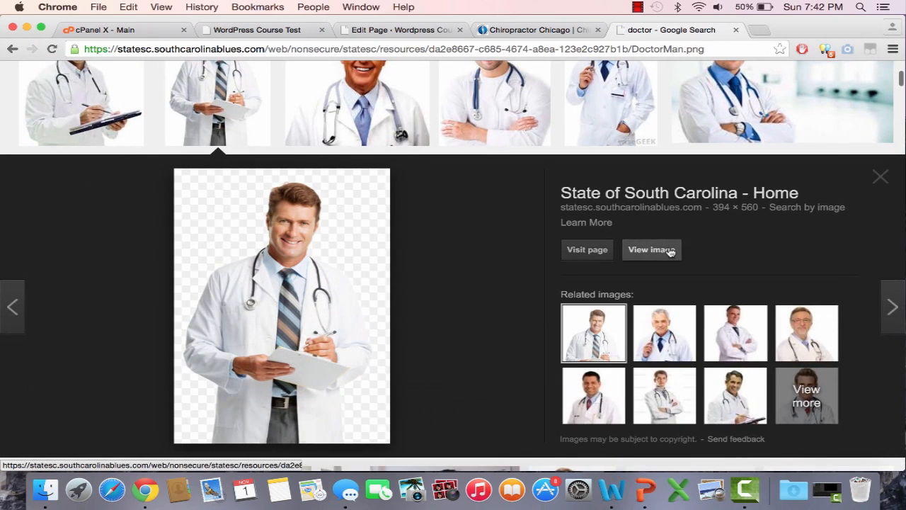
right_click(210, 218)
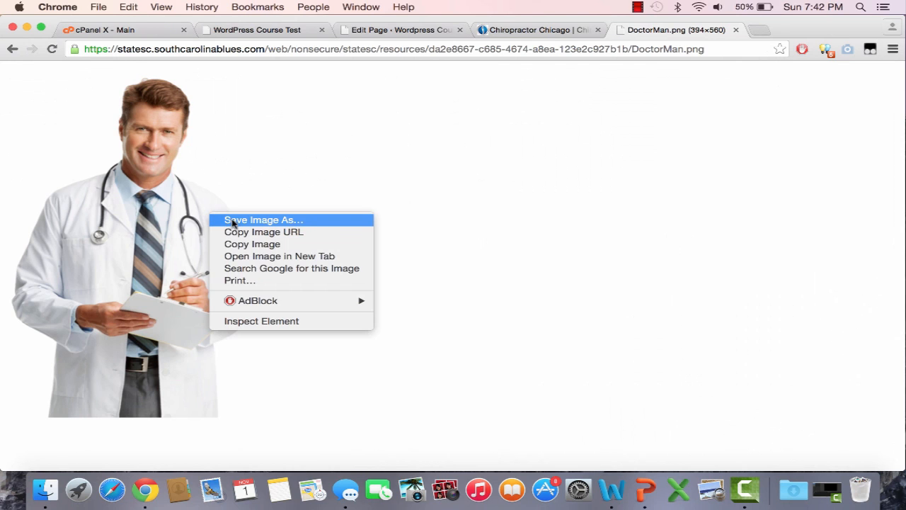
click(233, 221)
text(Doctor)
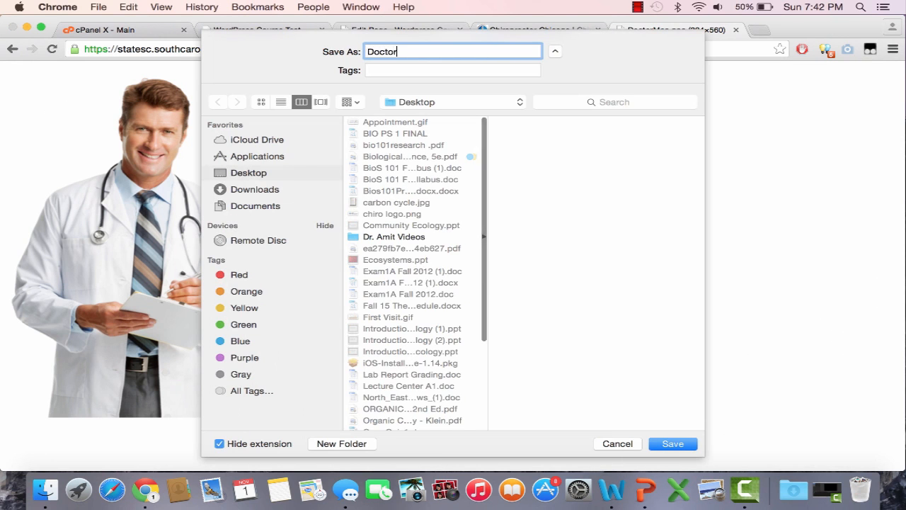
key(Return)
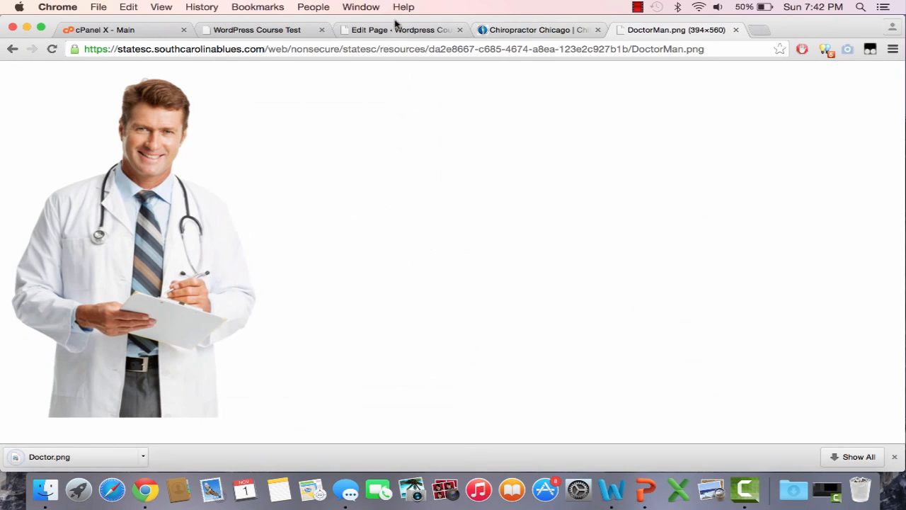
Upload Doctor.png from the Desktop as new media for the Home page
click(398, 30)
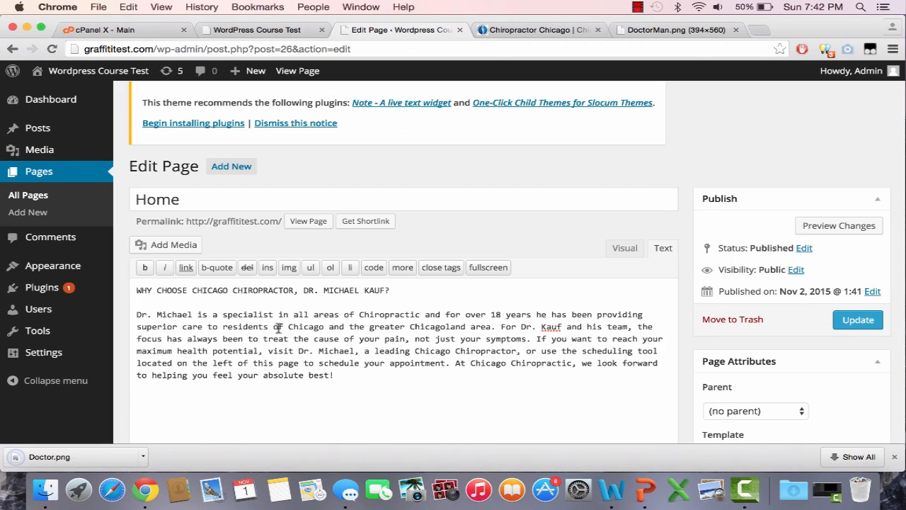
click(177, 245)
click(210, 127)
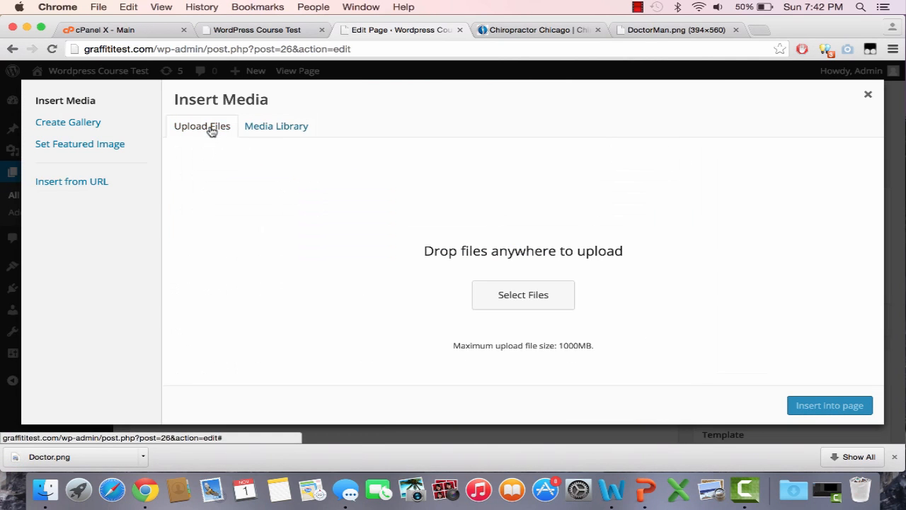
click(521, 294)
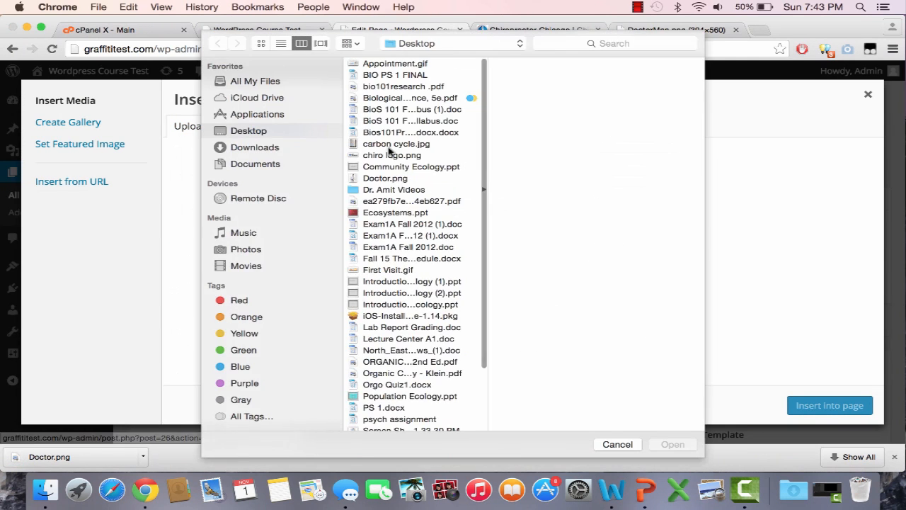
scroll(423, 124, down, 1)
click(405, 169)
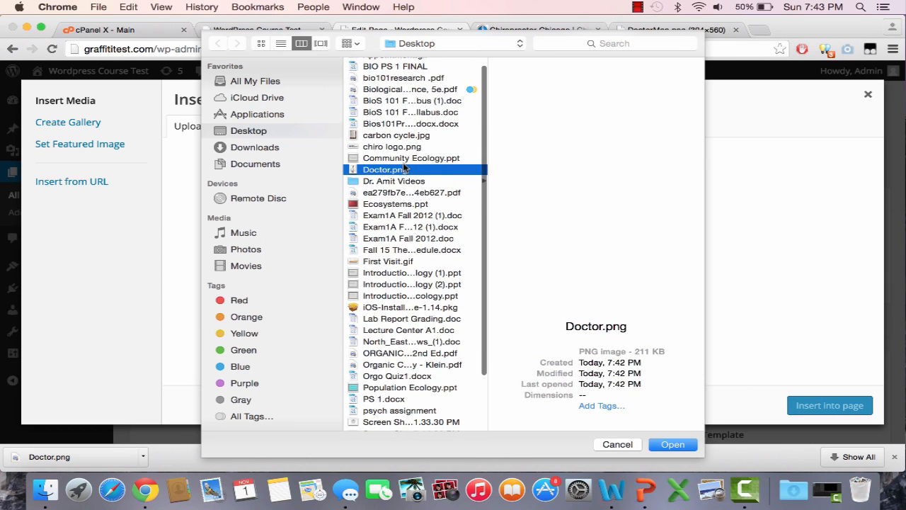
click(693, 447)
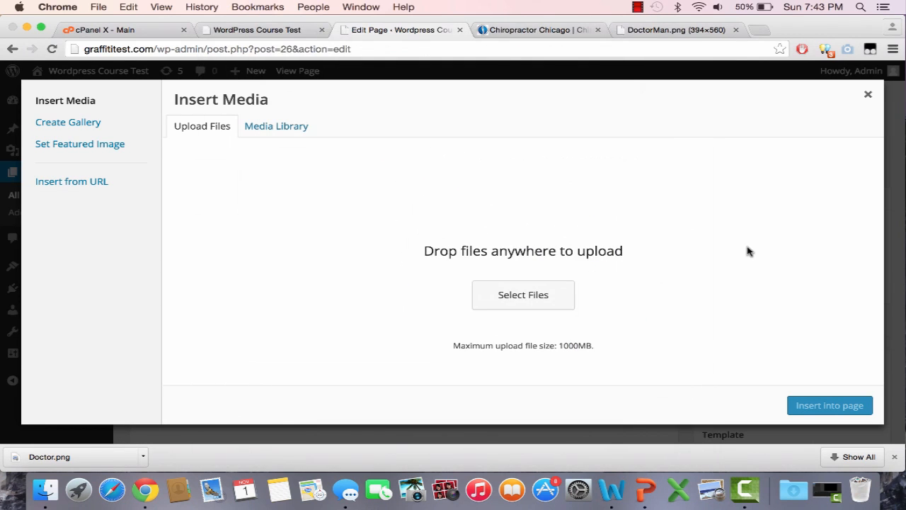
Insert the uploaded Doctor image into the Home page at Medium – 211 × 300 size with Left alignment
scroll(748, 251, down, 5)
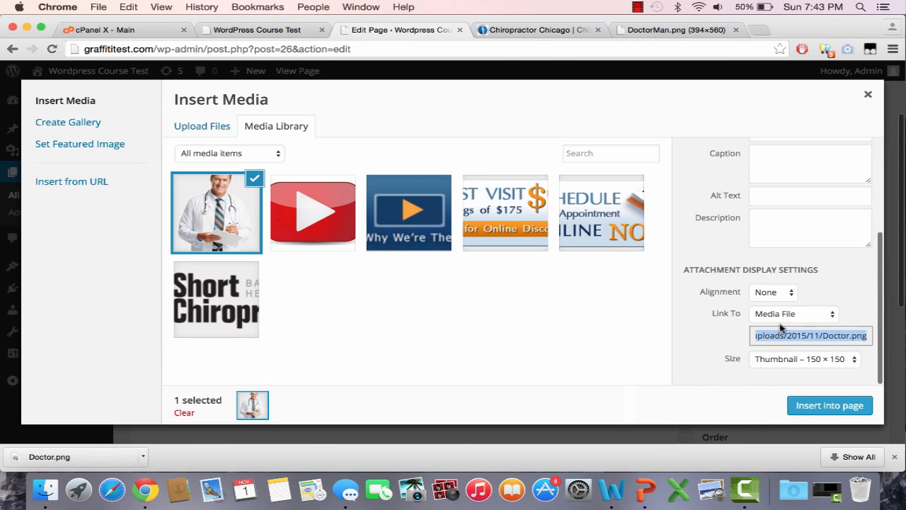
click(789, 358)
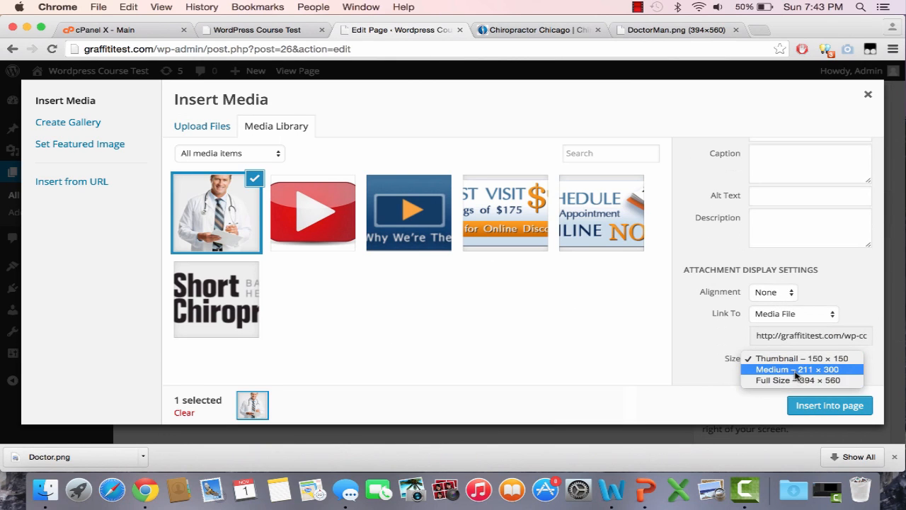
click(798, 369)
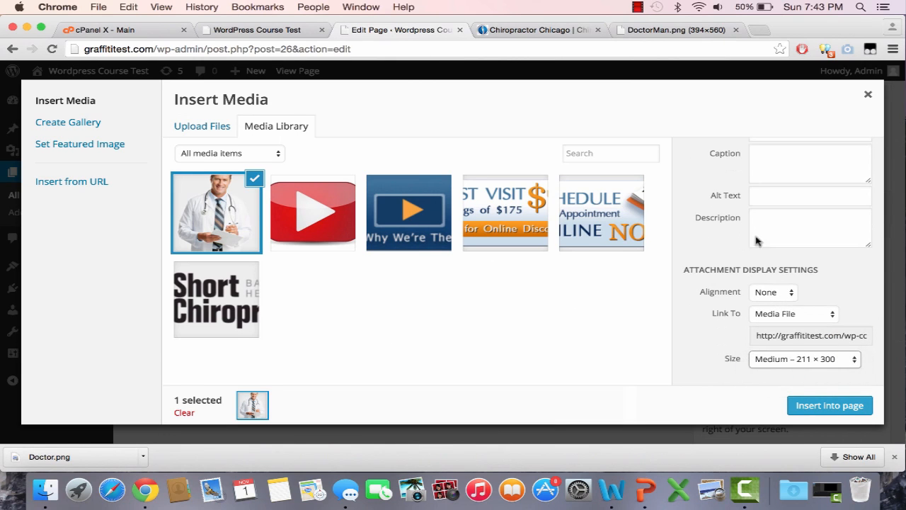
scroll(775, 262, up, 5)
scroll(776, 264, down, 5)
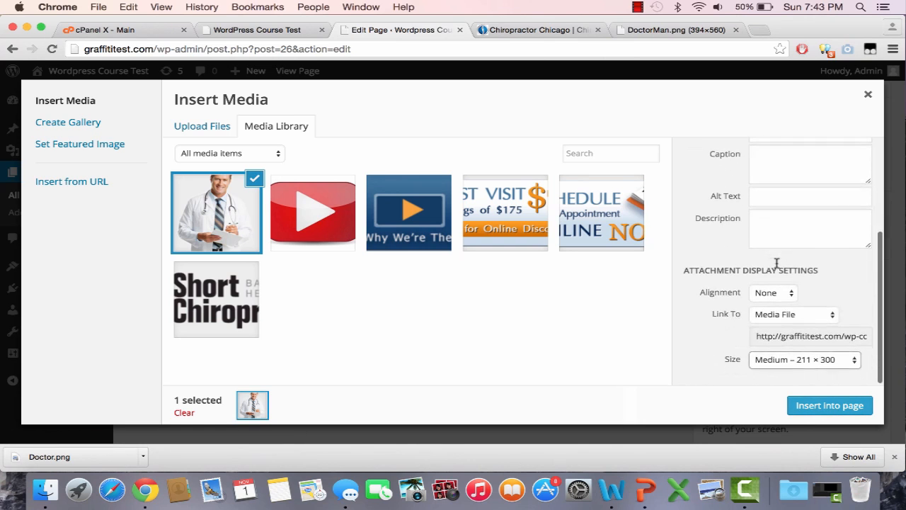
click(784, 297)
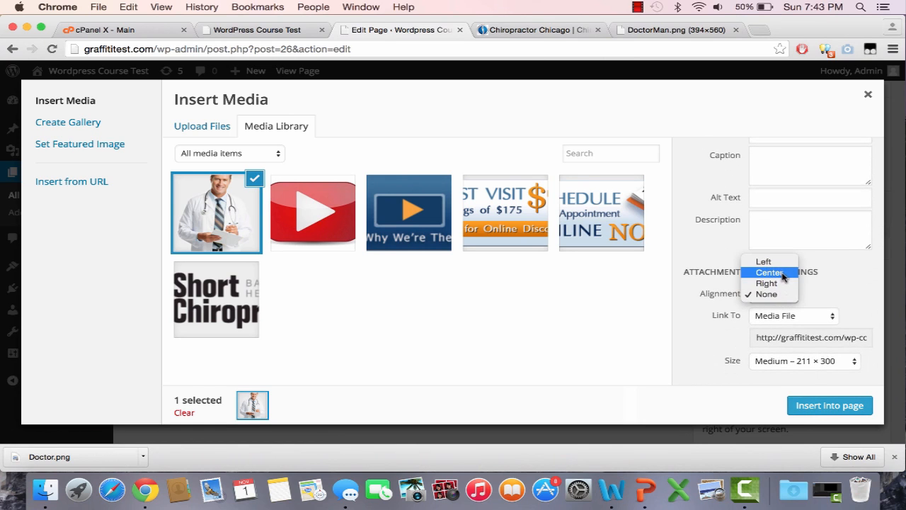
click(763, 261)
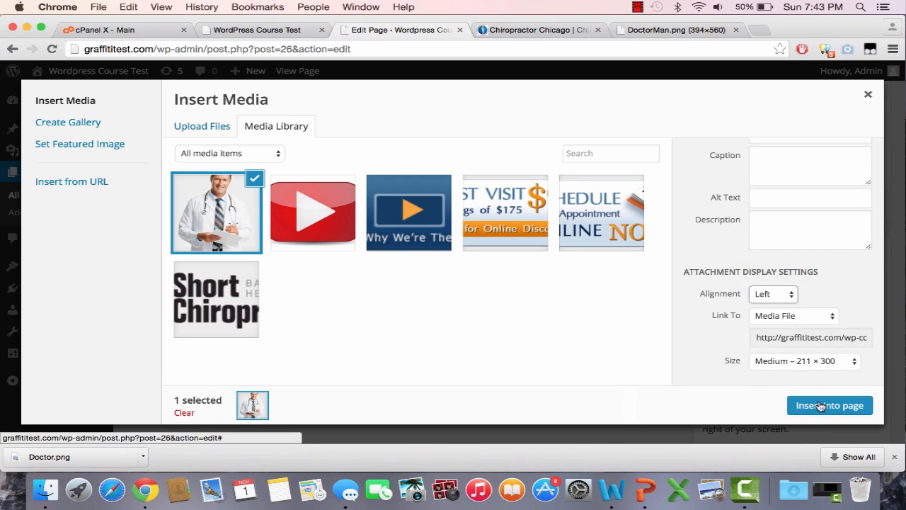
click(820, 405)
Update the Home page and check the doctor image below the paragraph on the reloaded live site
scroll(588, 370, down, 2)
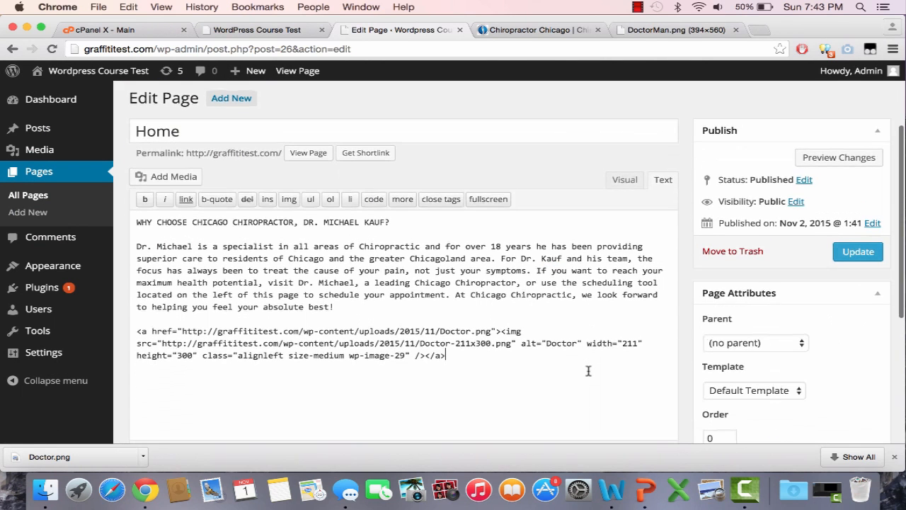
scroll(588, 370, down, 1)
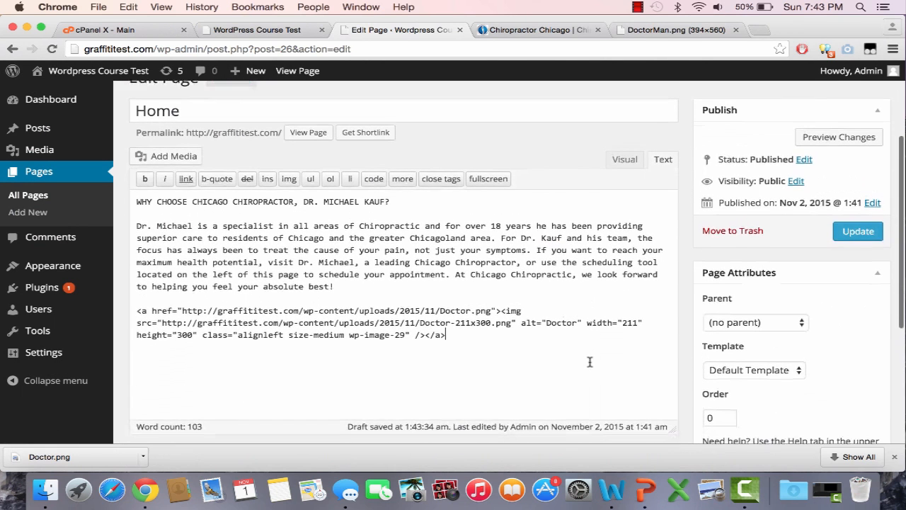
click(835, 233)
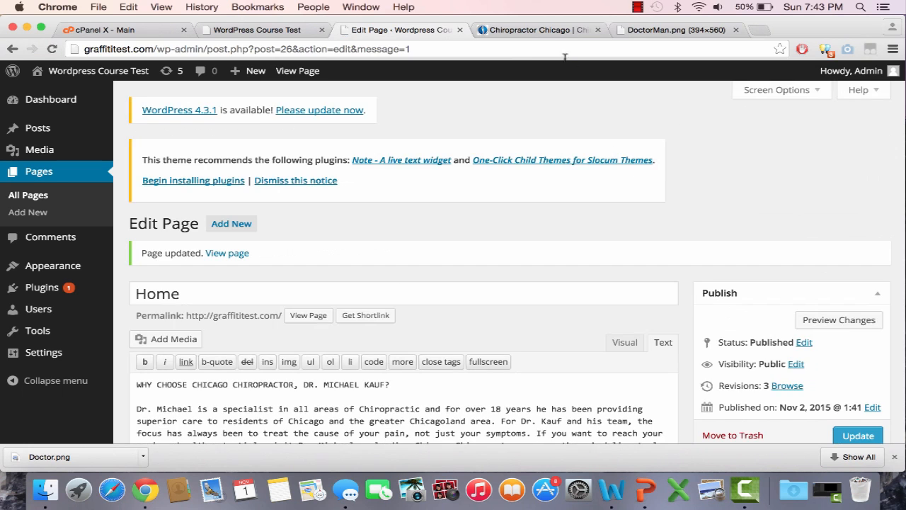
click(538, 30)
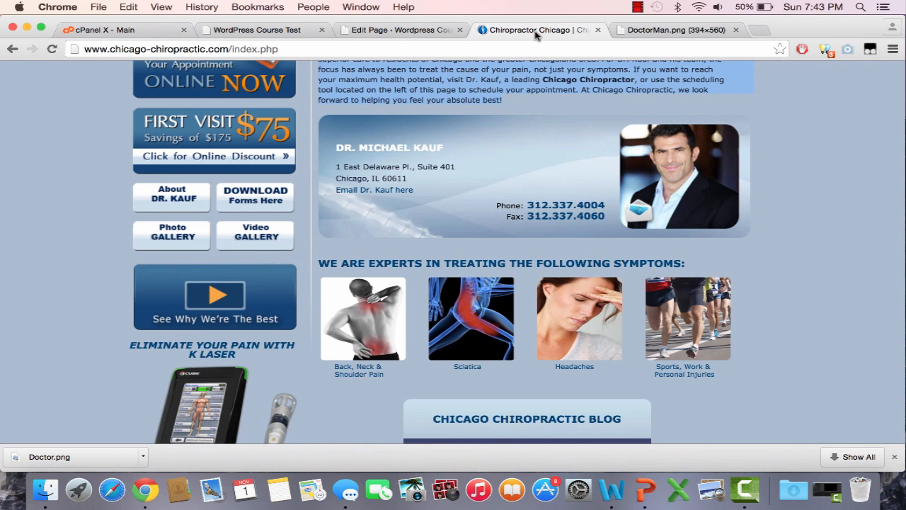
click(251, 33)
click(251, 48)
key(Return)
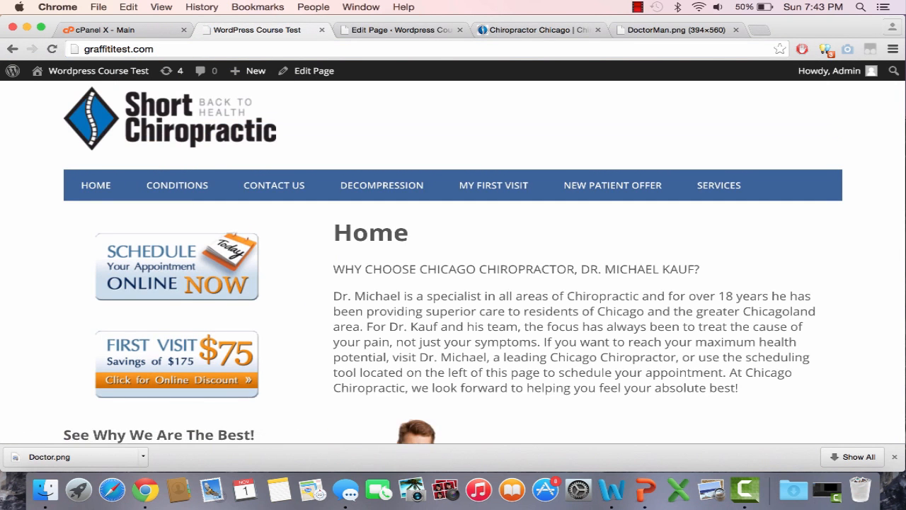
scroll(333, 237, down, 3)
scroll(539, 347, up, 2)
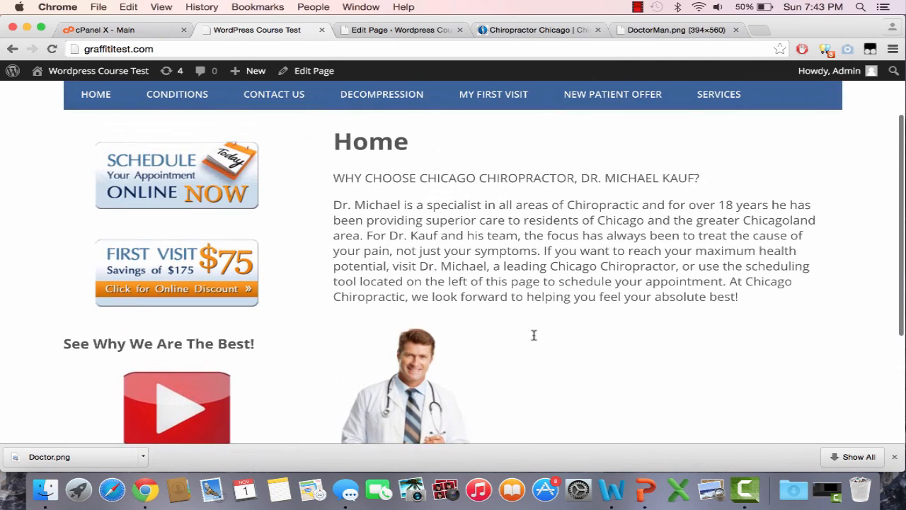
Try to switch the Home page content to the visual editor and add a blank line above the doctor image code
click(429, 34)
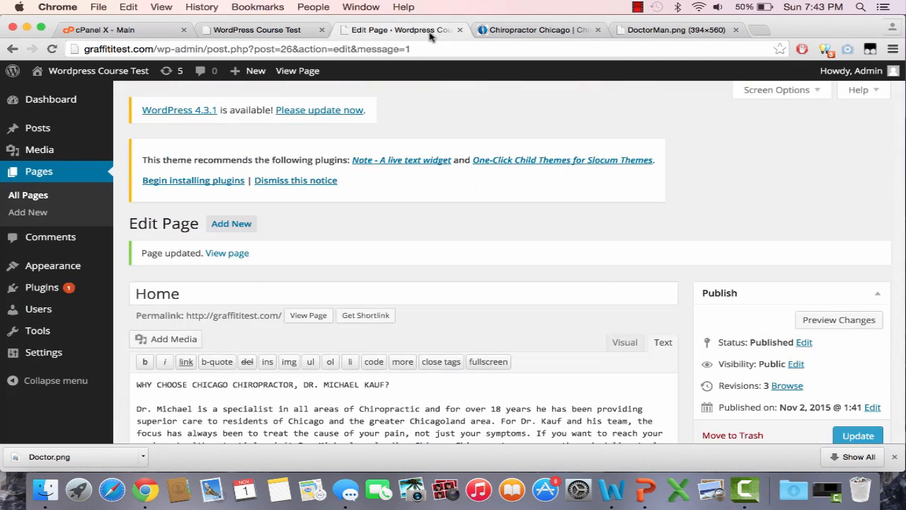
scroll(524, 269, down, 5)
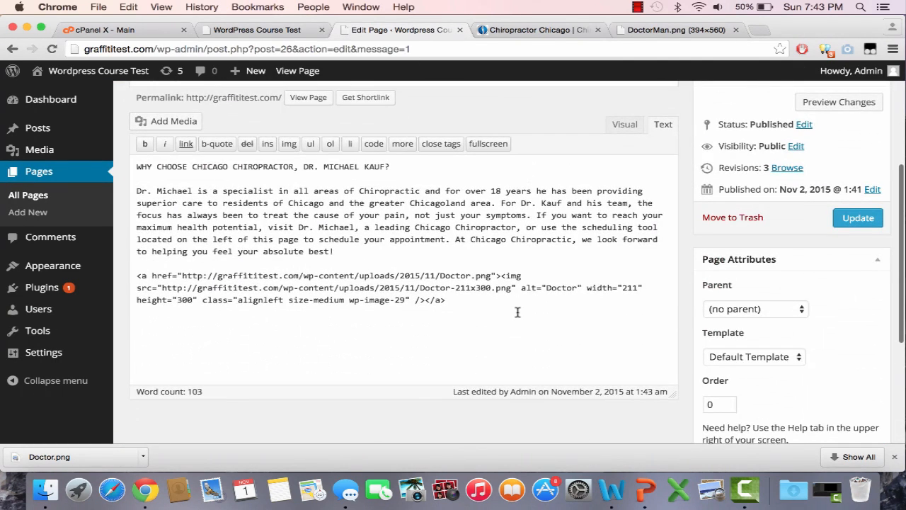
click(628, 129)
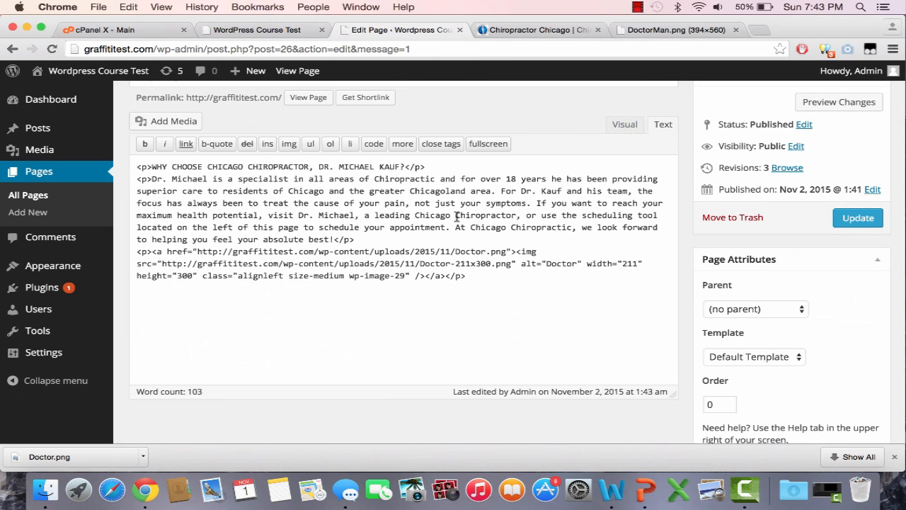
key(Return)
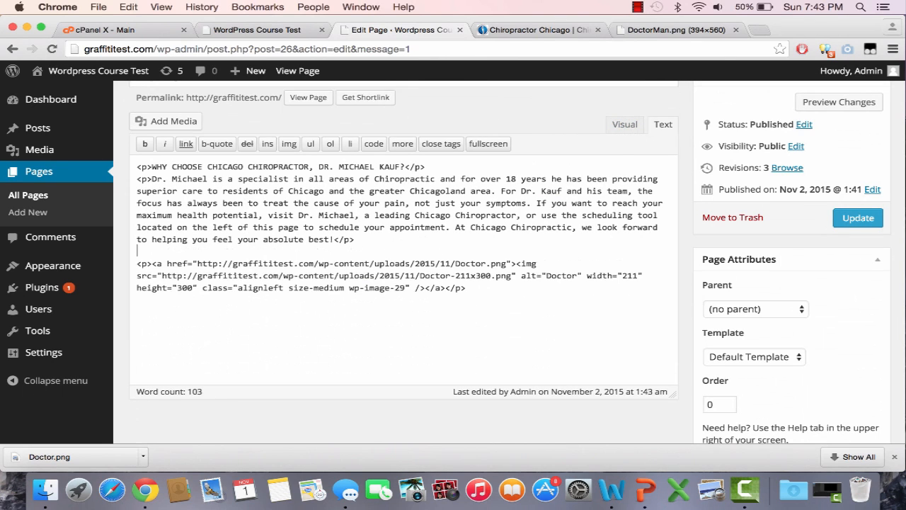
click(639, 129)
double_click(642, 129)
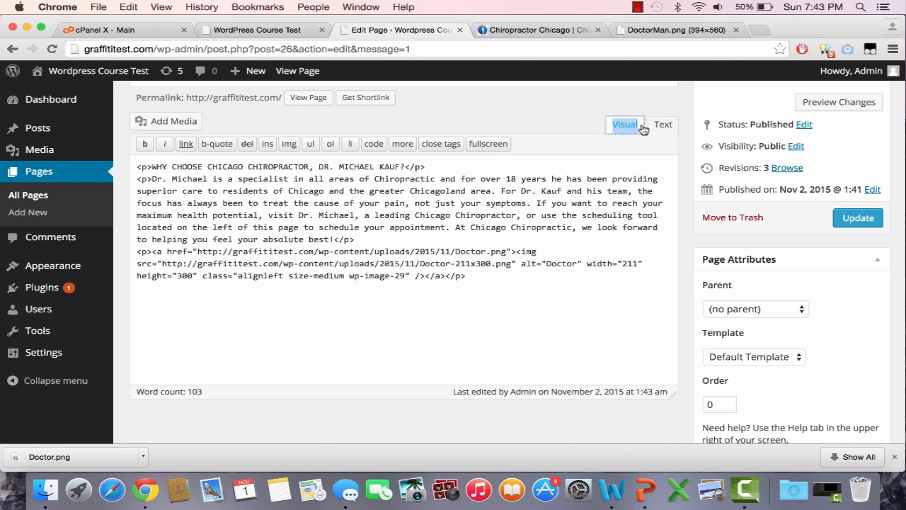
click(632, 262)
click(462, 239)
key(Return)
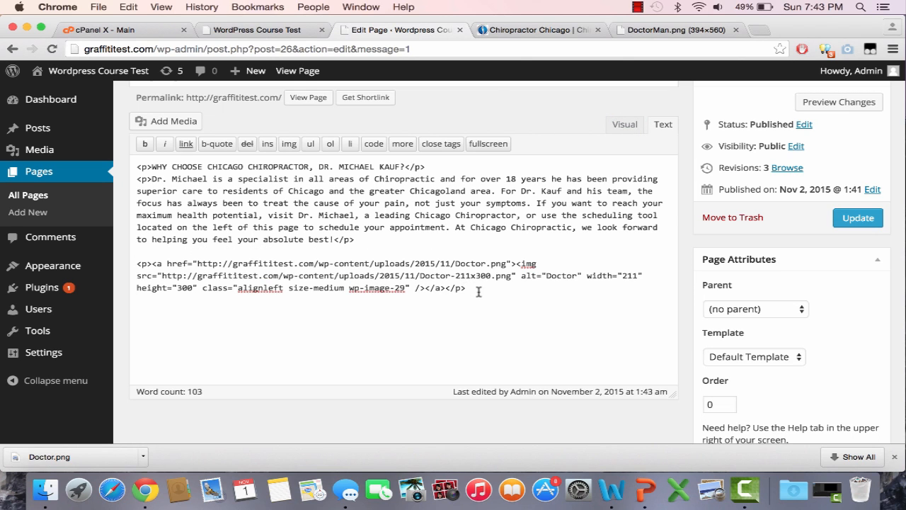
Copy the doctor's name and address from the Chicago Chiropractic banner and paste them below the image code on the Home page
click(528, 32)
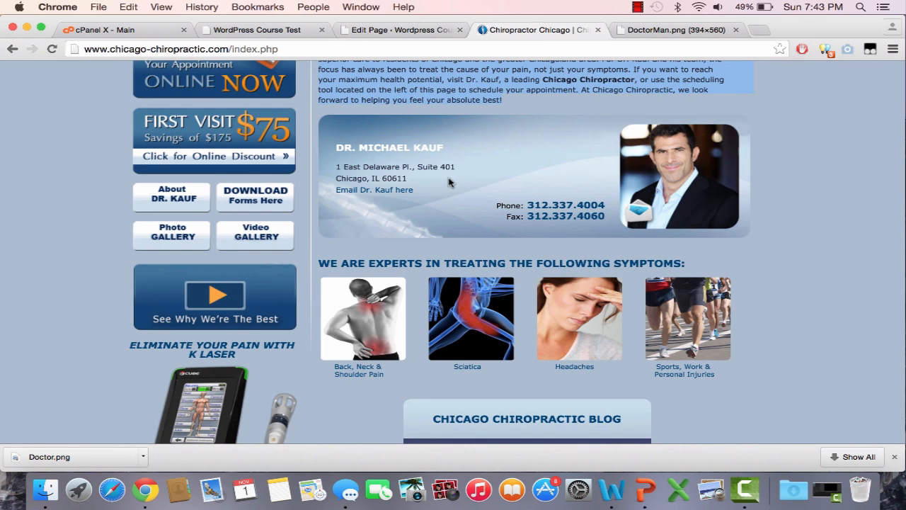
click(418, 192)
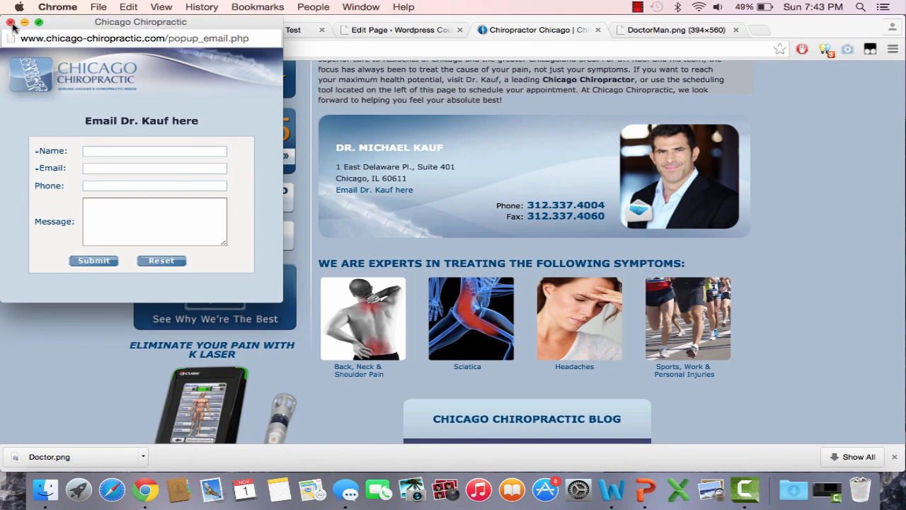
click(10, 22)
drag(408, 180, 338, 145)
key(super+c)
click(429, 32)
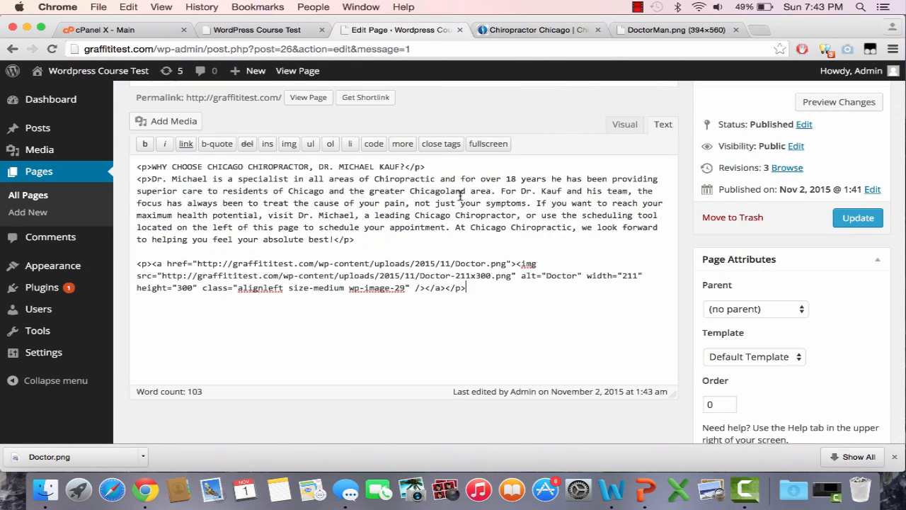
key(super+v)
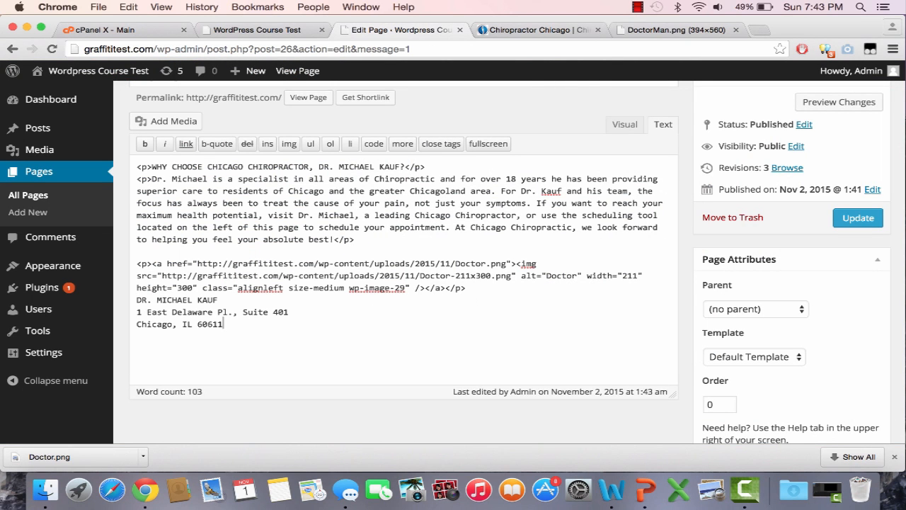
Try to show the content with the pasted contact lines in the visual editor, and update the Home page
drag(222, 325, 119, 302)
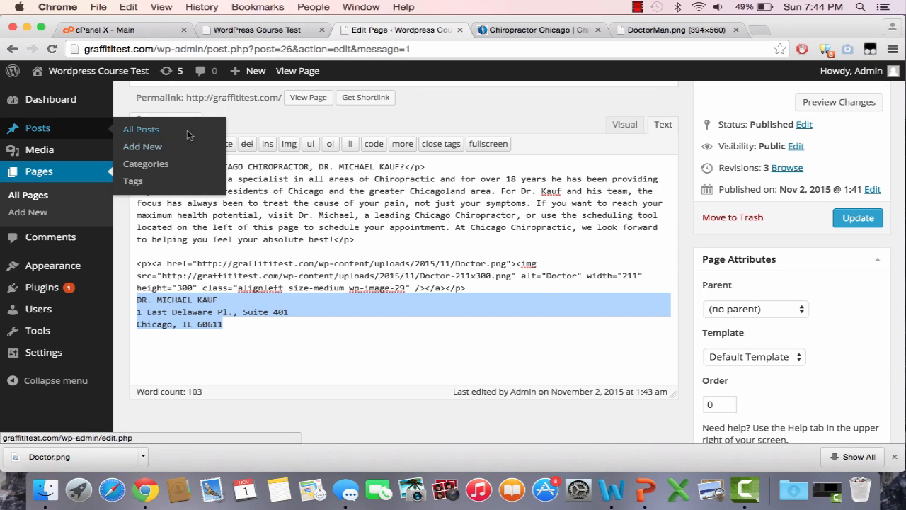
click(616, 126)
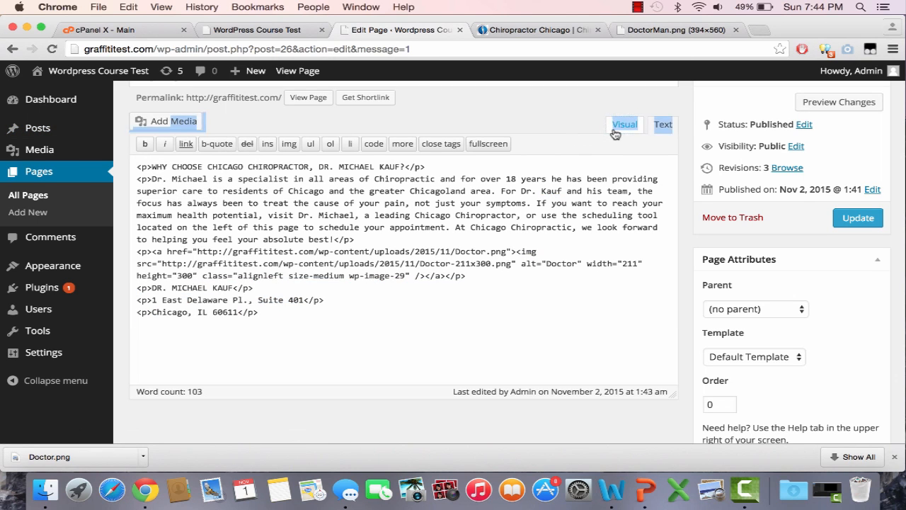
click(359, 341)
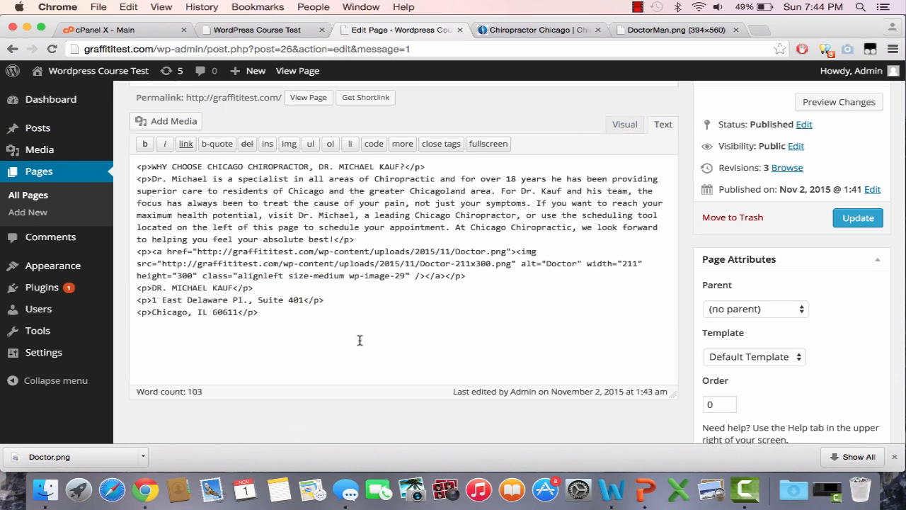
click(857, 218)
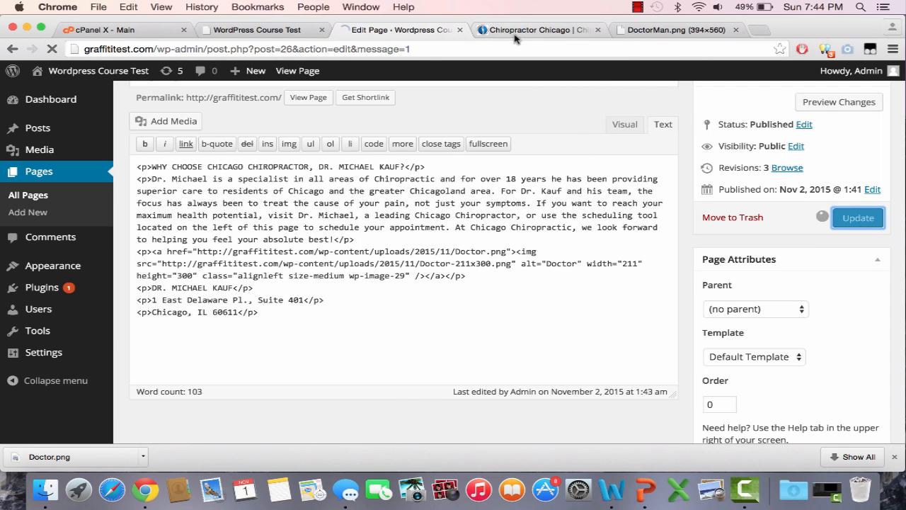
Reload the live front page and check how the name and address sit beside the doctor image
click(254, 30)
click(231, 49)
key(Return)
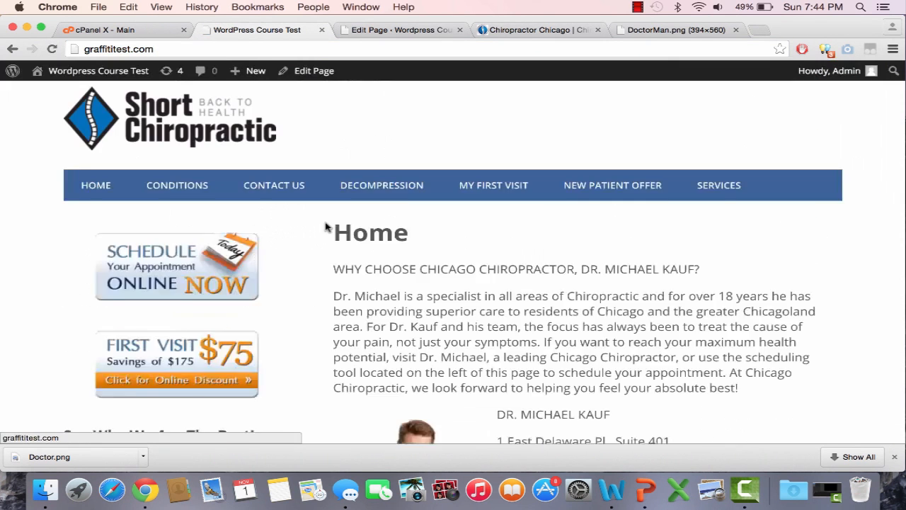
scroll(324, 226, down, 5)
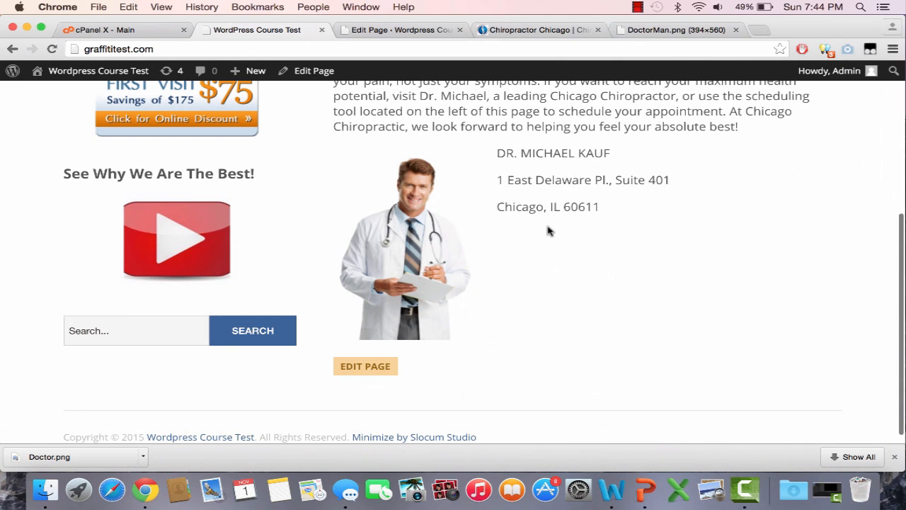
Make the doctor's name and both address lines below the image code bold, and update the Home page
click(389, 30)
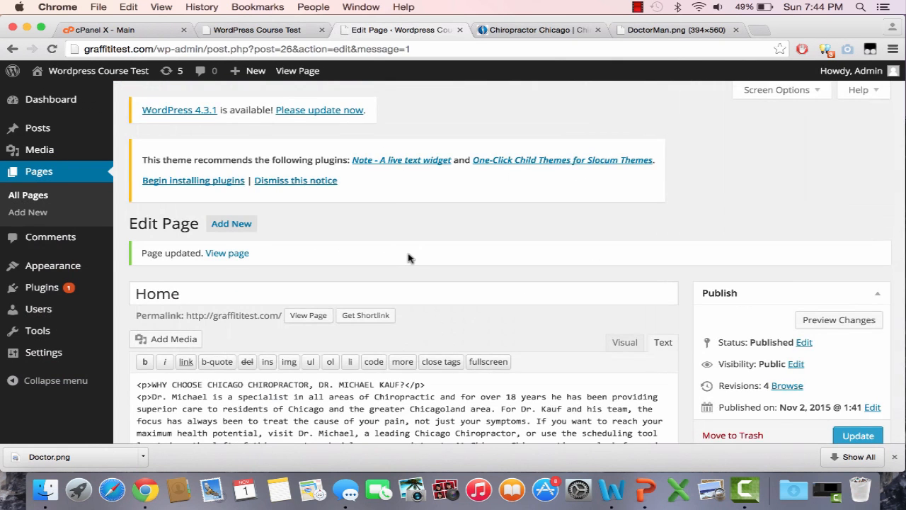
scroll(409, 259, down, 4)
scroll(541, 333, down, 1)
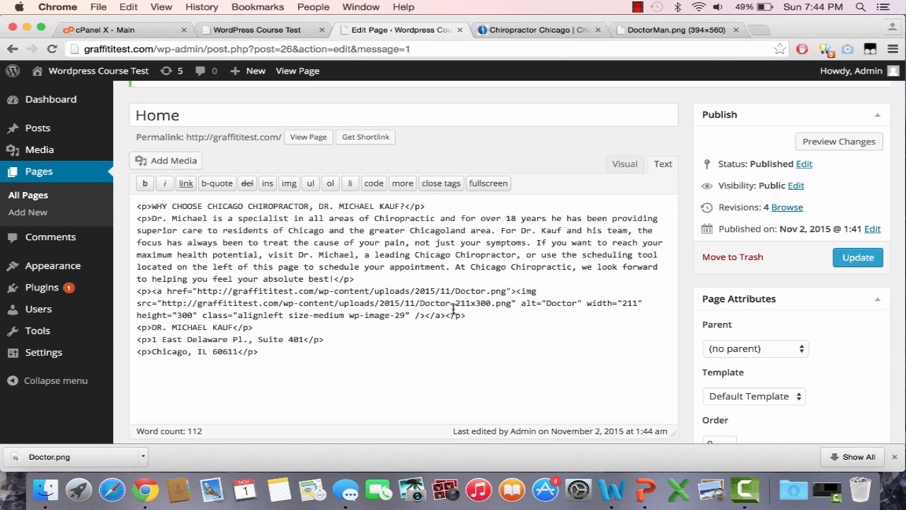
drag(152, 327, 234, 329)
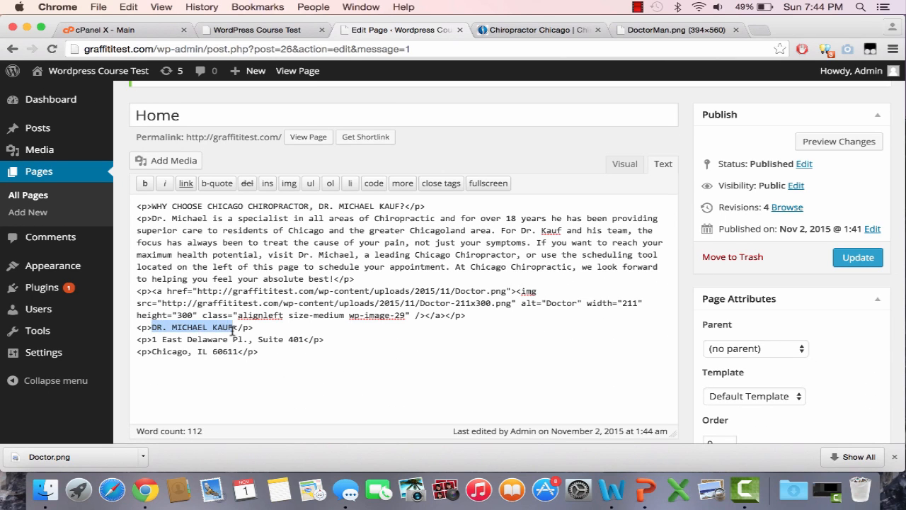
click(145, 183)
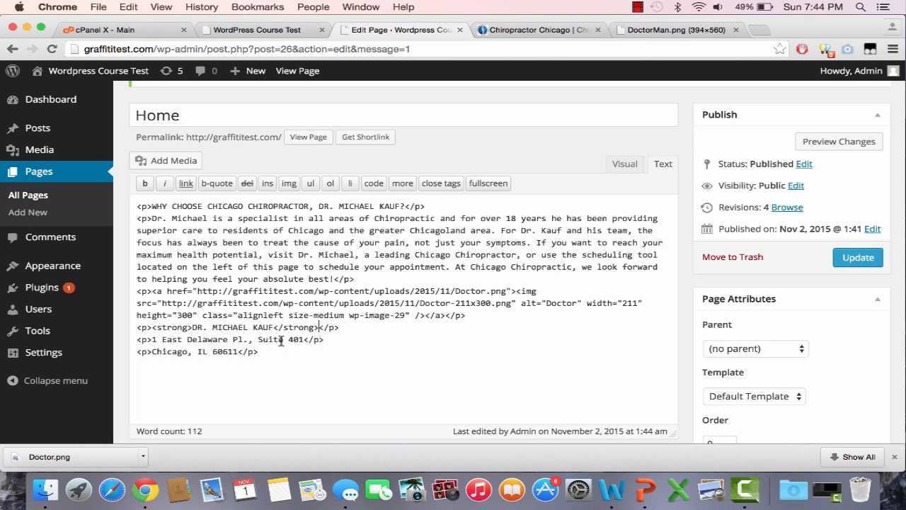
drag(301, 339, 154, 332)
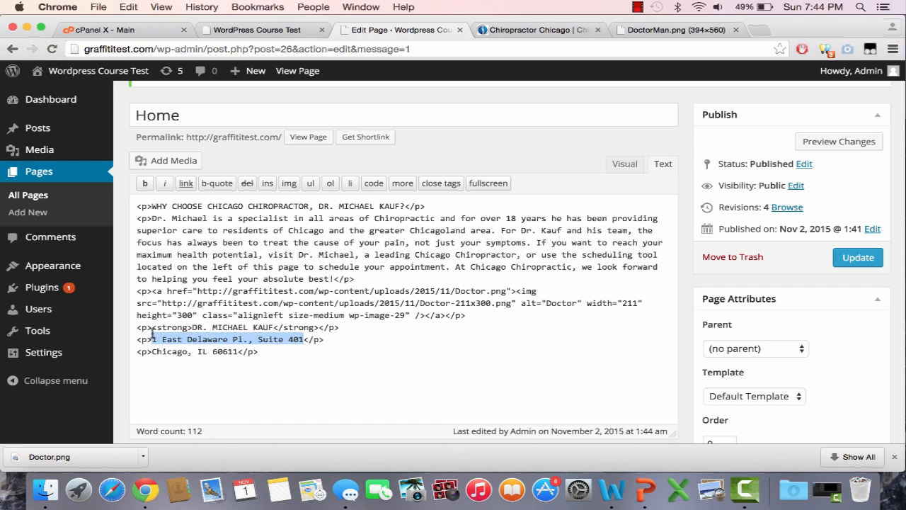
click(146, 184)
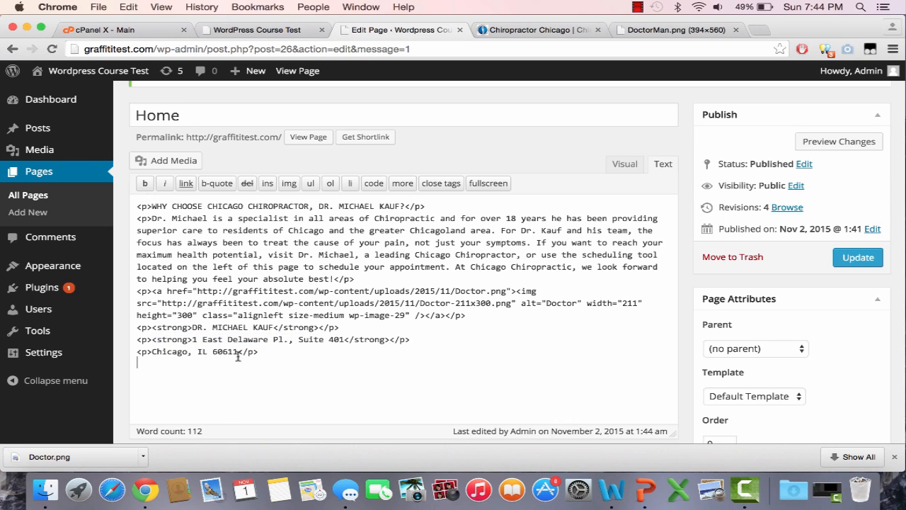
mouse_move(238, 357)
mouse_down()
mouse_move(153, 351)
mouse_move(230, 350)
mouse_up()
click(154, 351)
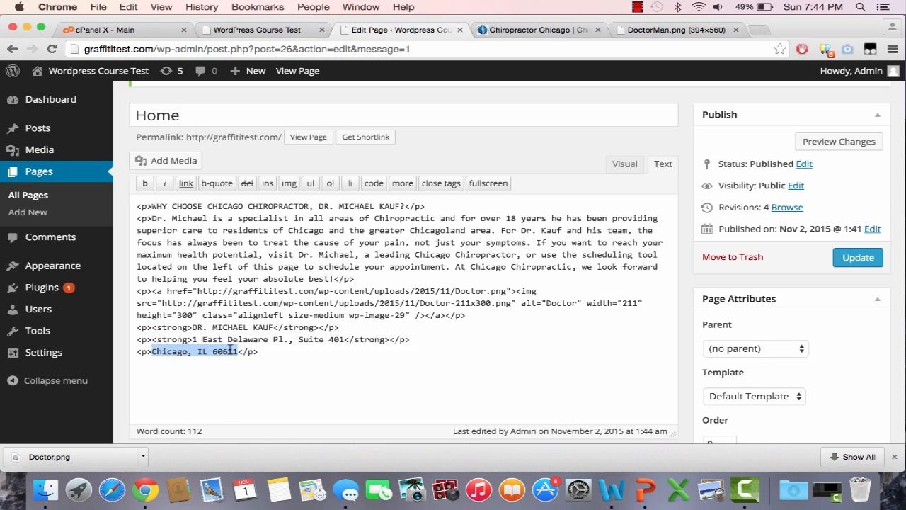
click(145, 184)
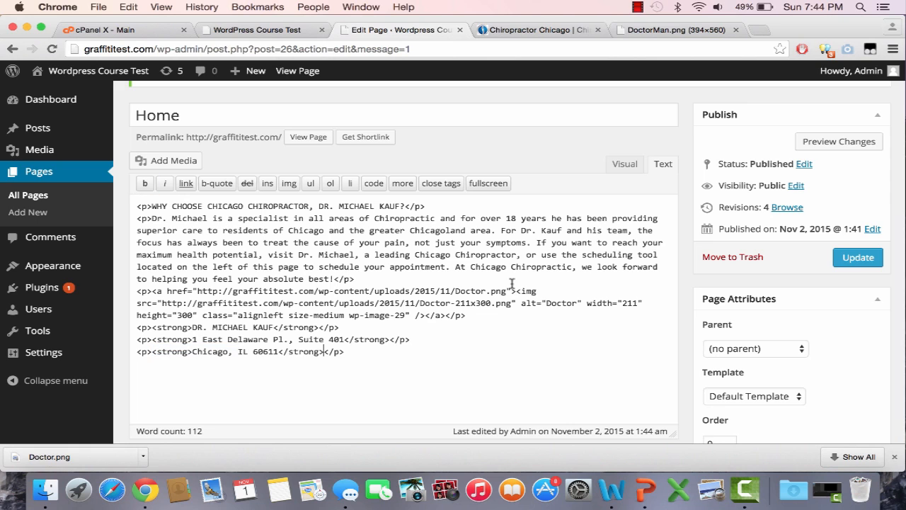
click(857, 258)
Reload the live front page and check the bold contact lines beside the doctor image
click(287, 32)
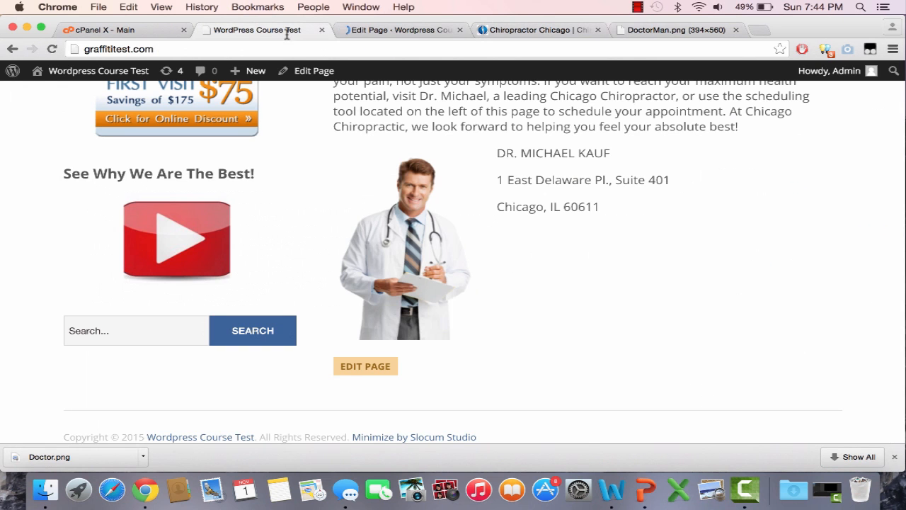
click(288, 47)
key(Return)
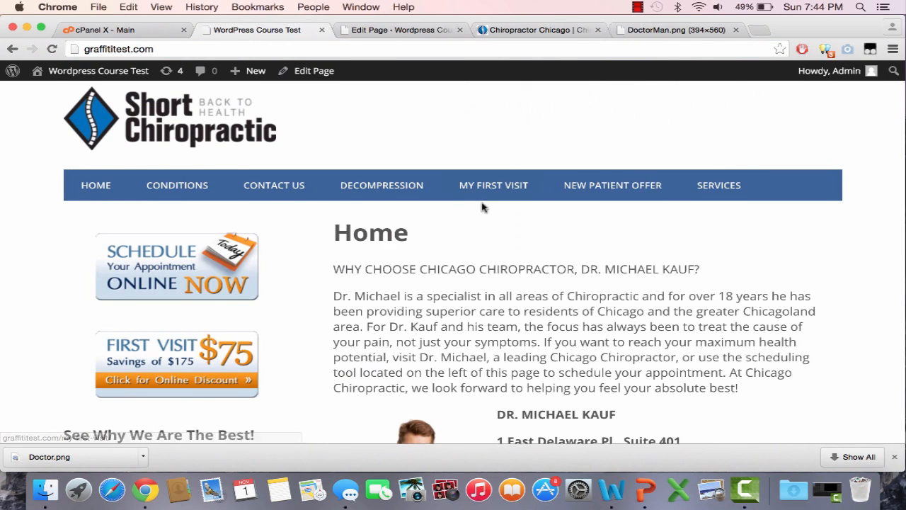
scroll(481, 207, down, 5)
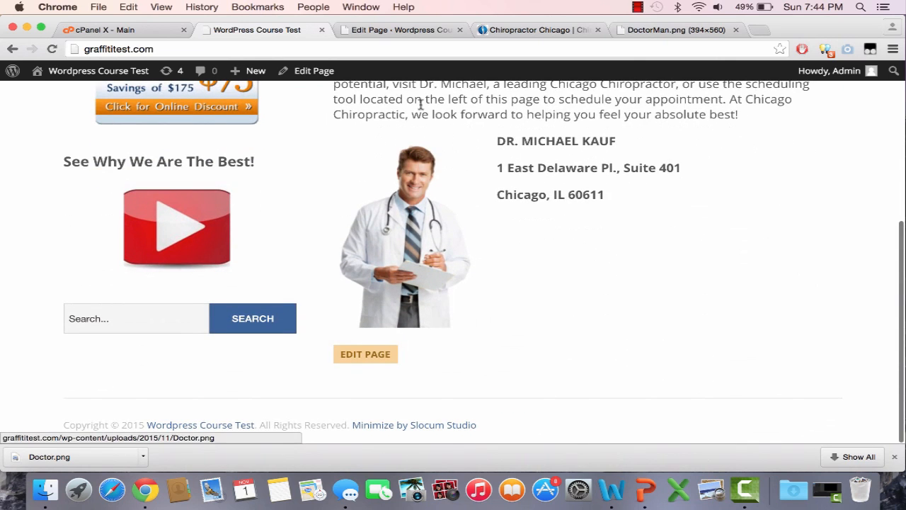
Try to shrink the doctor image by changing its class to size-thumbnail, update the Home page and check the front page
click(415, 31)
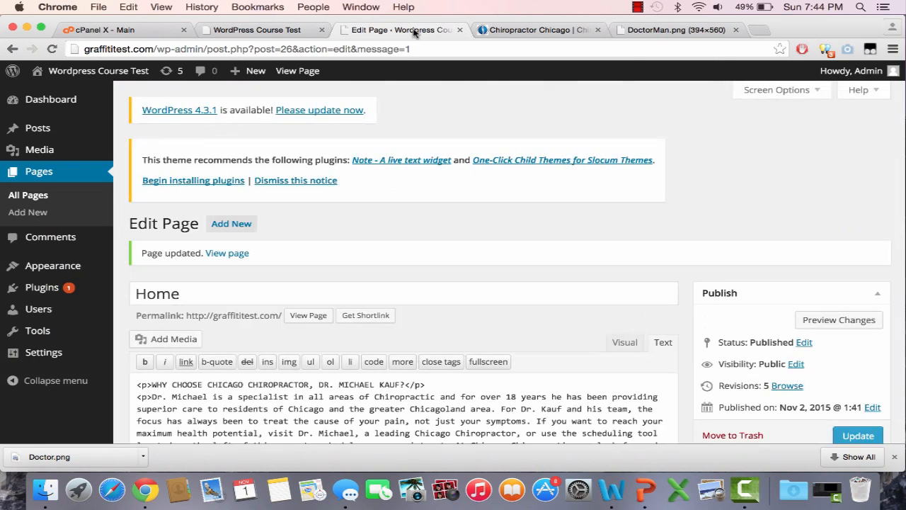
scroll(412, 280, down, 3)
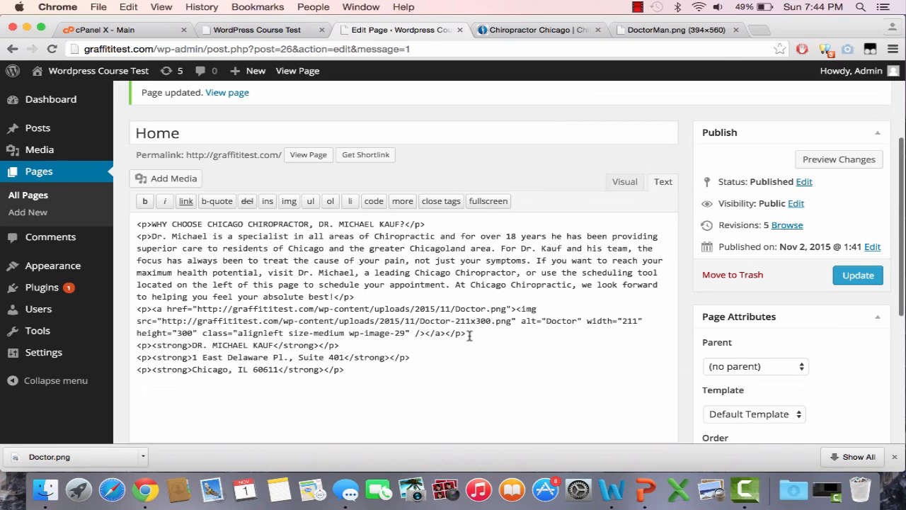
scroll(469, 328, down, 1)
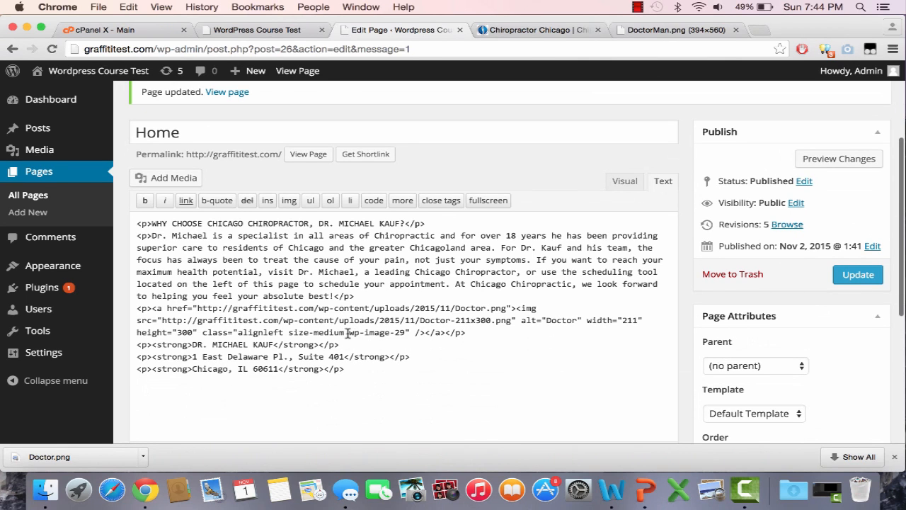
drag(344, 333, 322, 333)
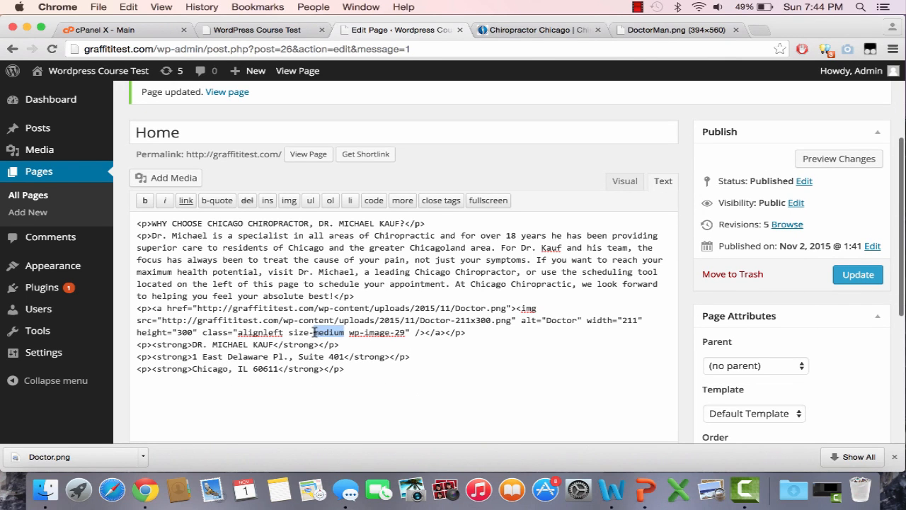
text(thumbn)
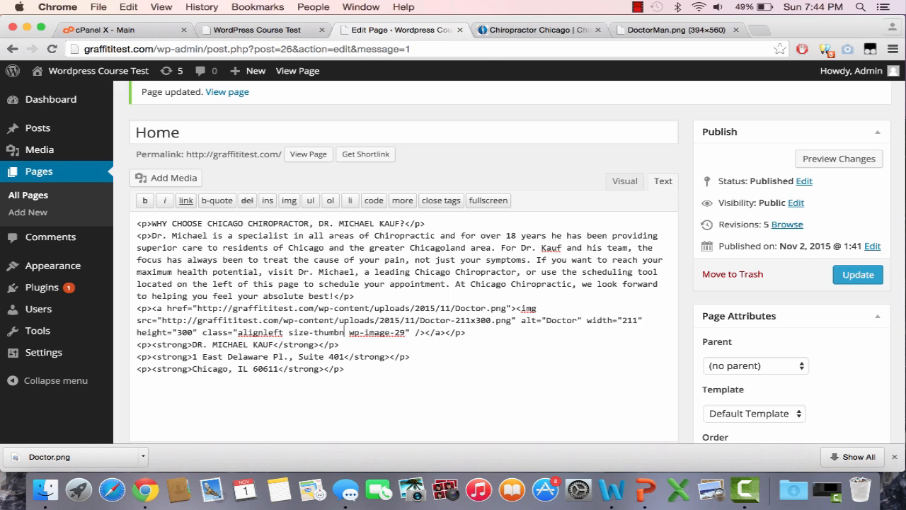
text(ail)
click(859, 274)
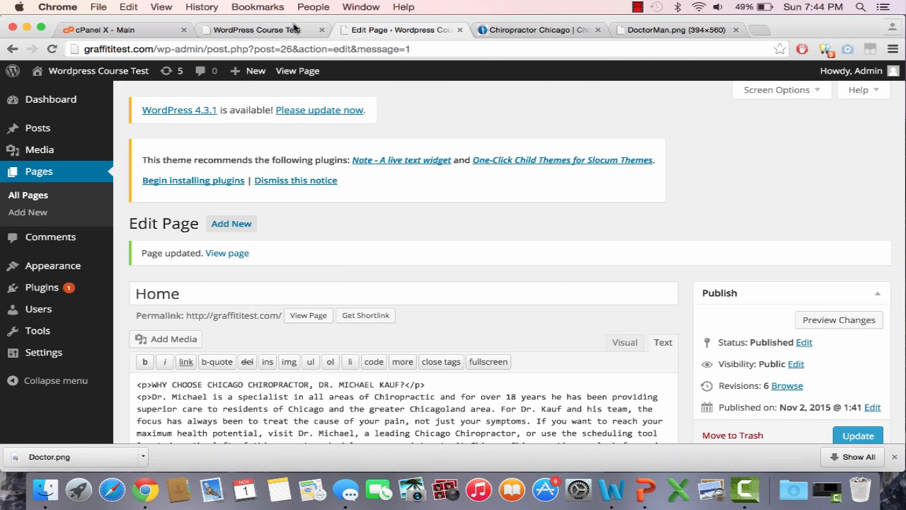
click(287, 29)
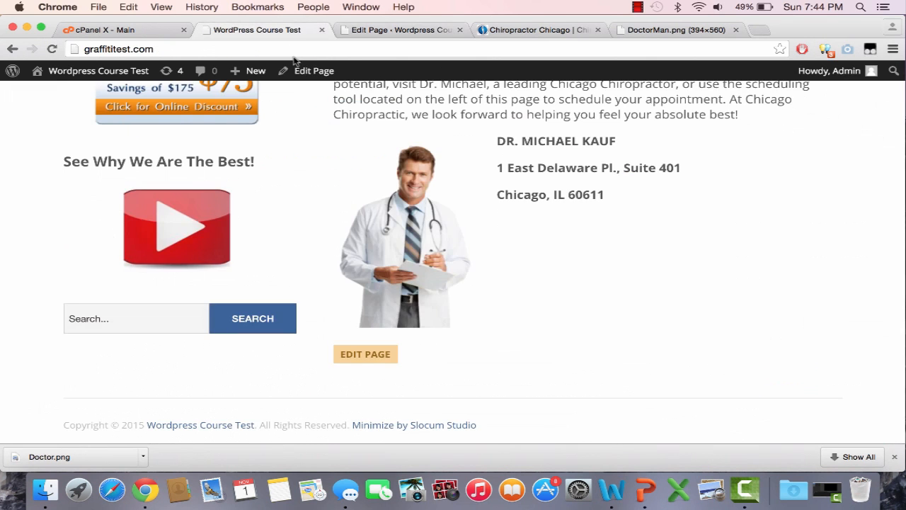
key(super+r)
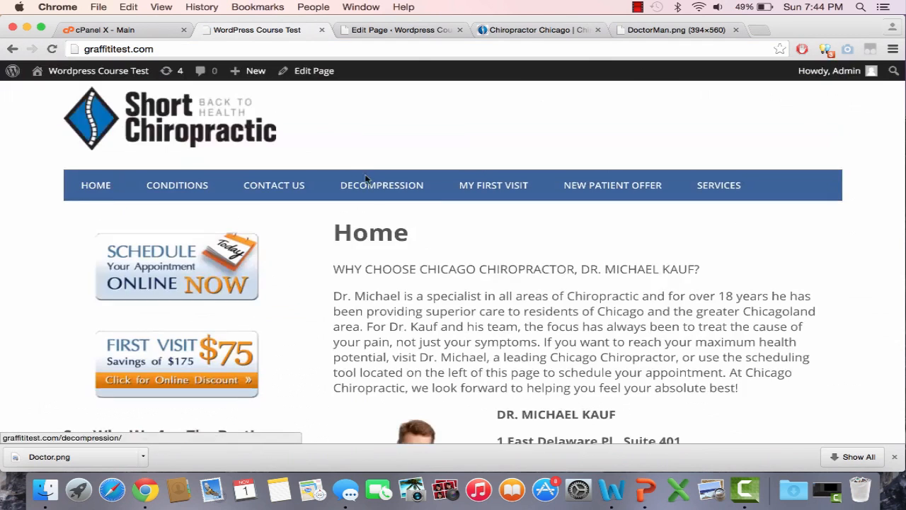
Delete the doctor image code, including its paragraph tags, from above the contact lines on the Home page
click(424, 31)
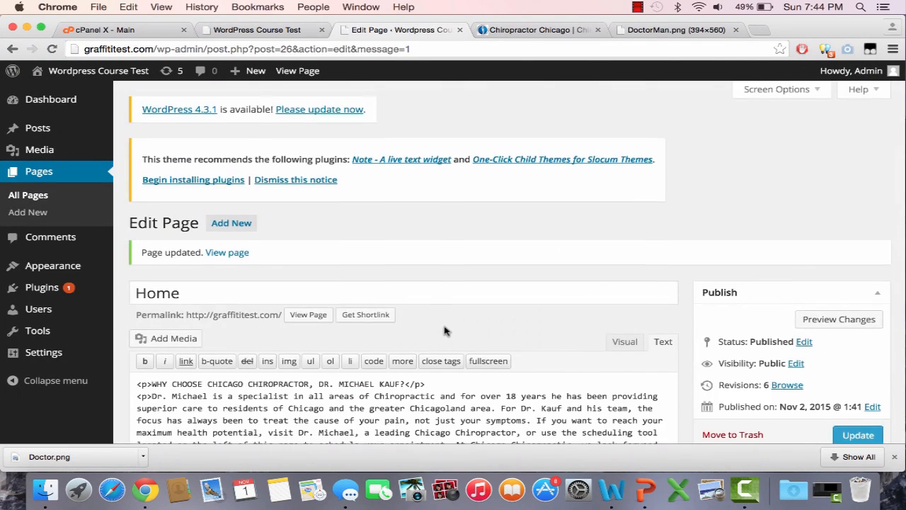
scroll(464, 339, down, 3)
drag(502, 340, 419, 339)
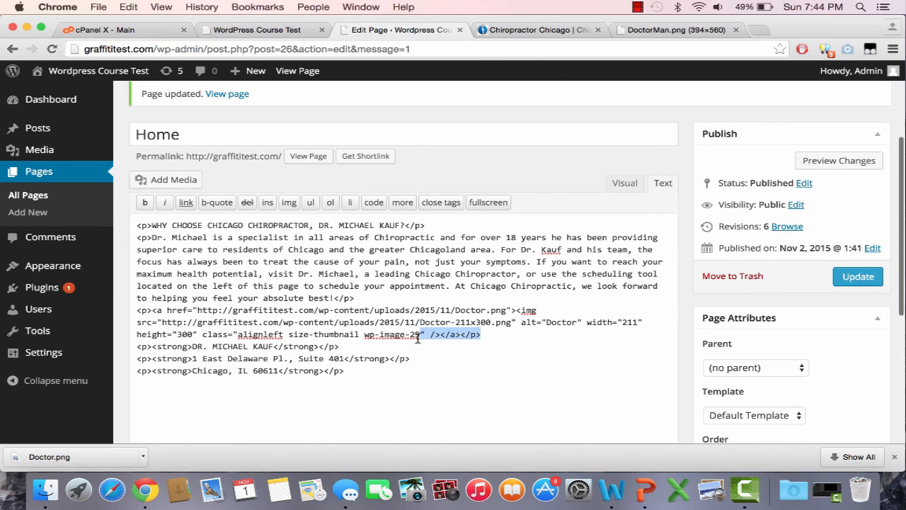
click(418, 339)
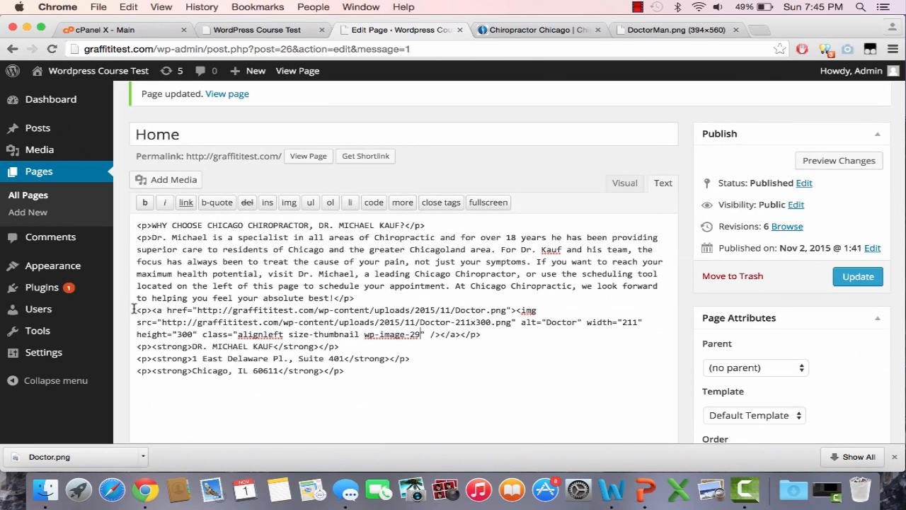
drag(137, 311, 498, 336)
key(BackSpace)
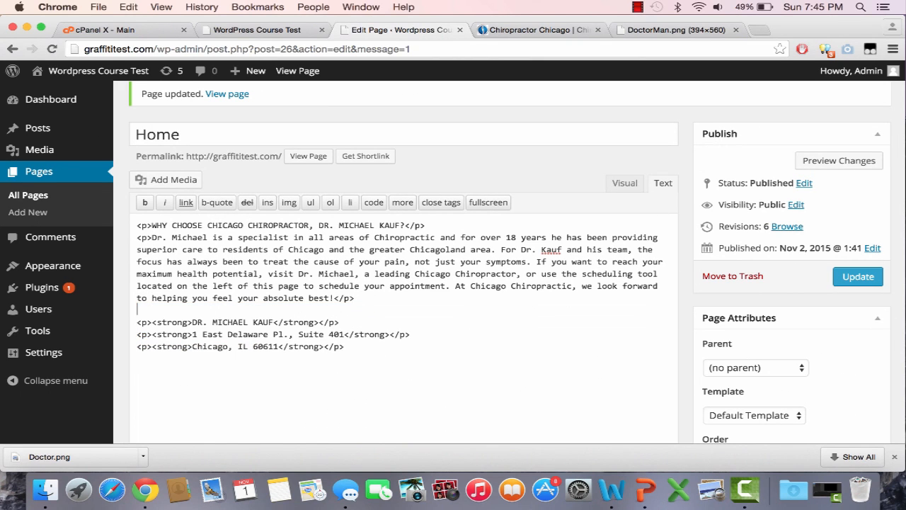
Insert the doctor image from the media library above the contact lines at size Thumbnail – 150 × 150
click(191, 180)
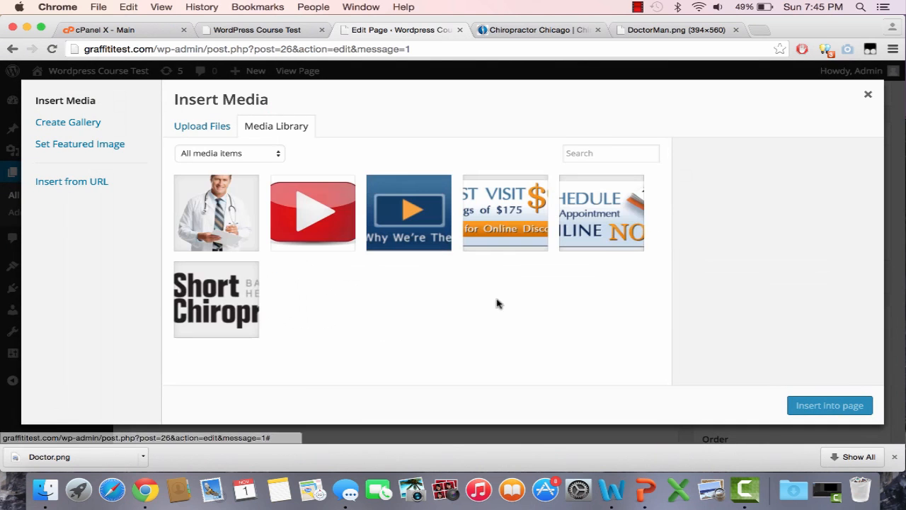
click(198, 227)
scroll(796, 354, down, 5)
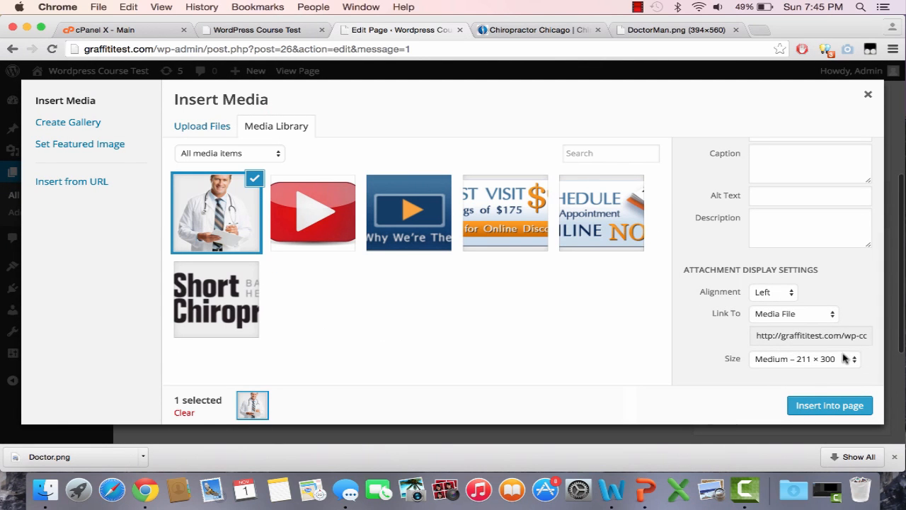
click(846, 359)
click(825, 348)
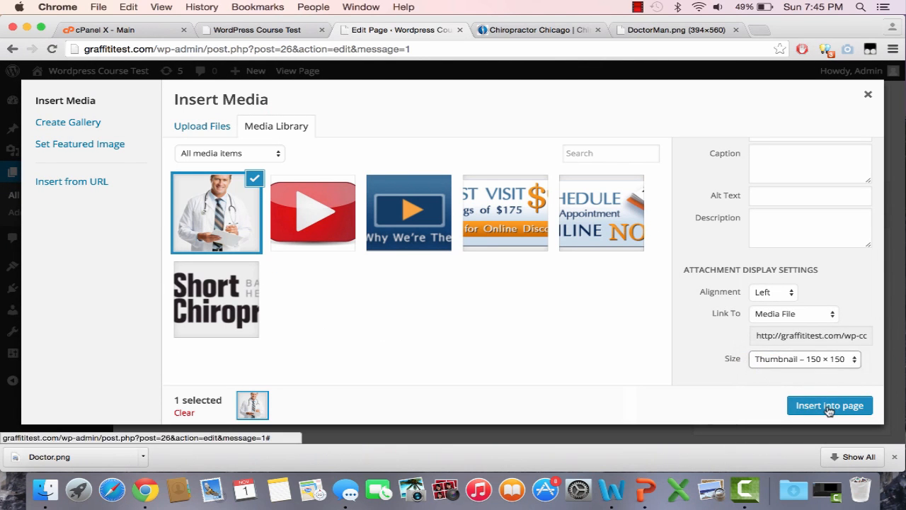
click(830, 405)
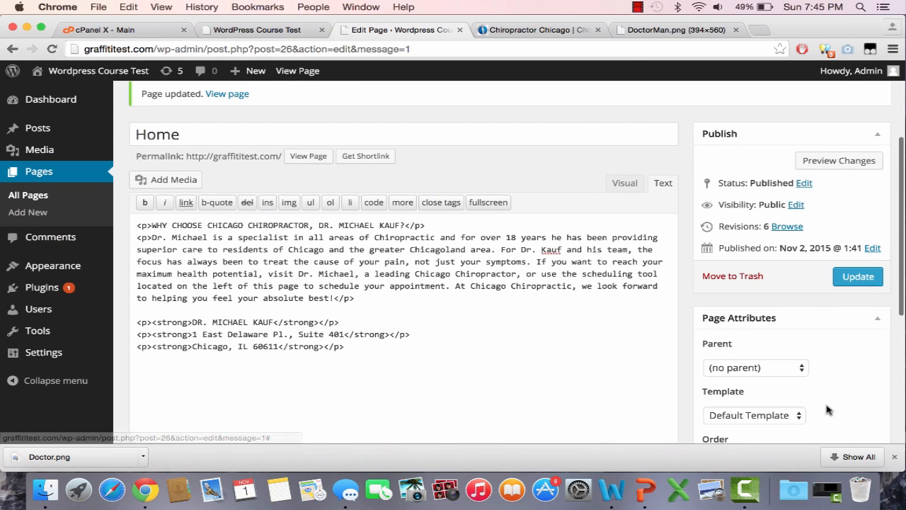
Update the Home page and check the newly inserted doctor image on the reloaded front page
click(860, 273)
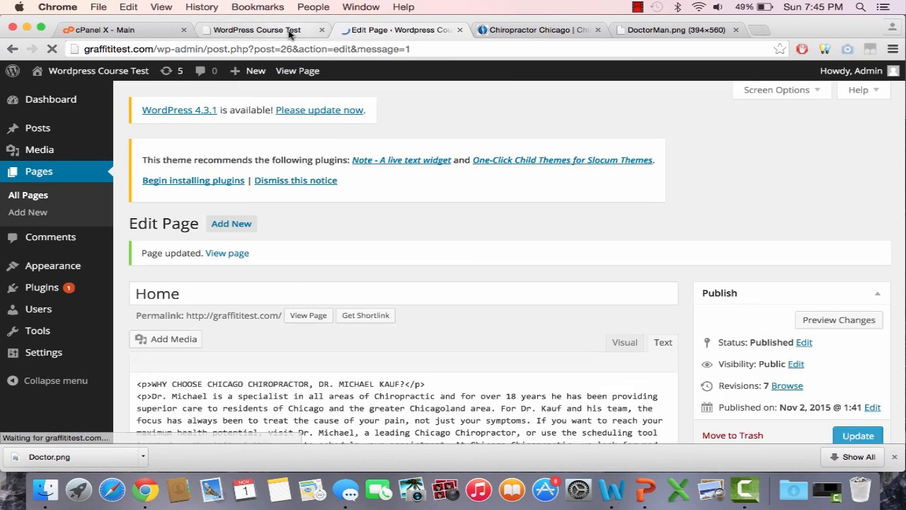
click(290, 29)
click(303, 49)
key(Return)
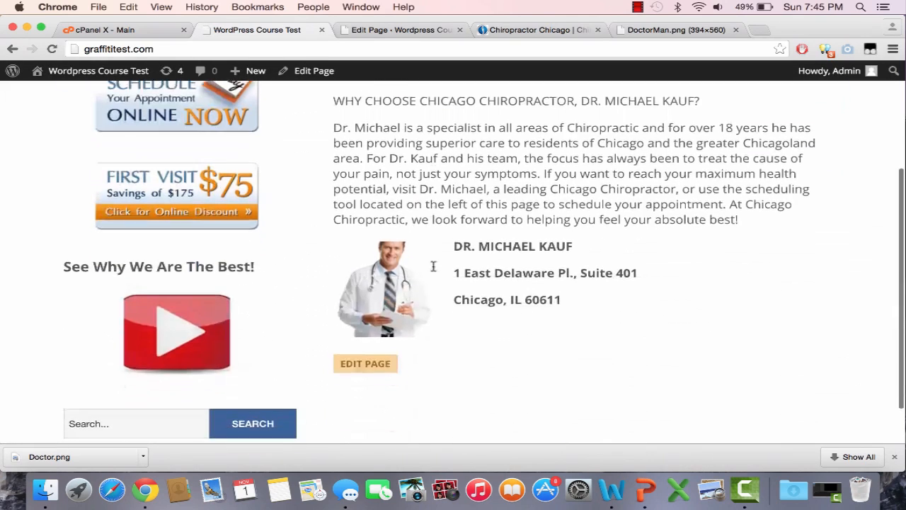
scroll(550, 352, up, 2)
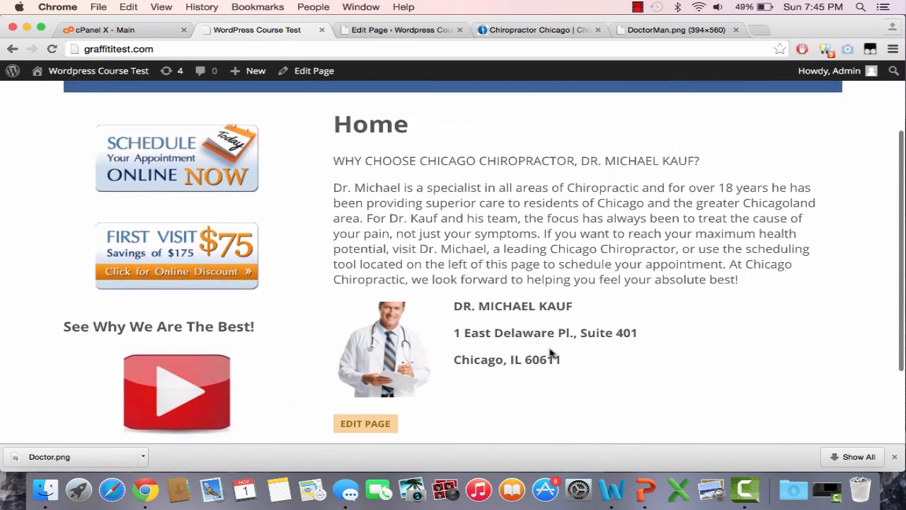
Add two blank lines between the main paragraph and the doctor image code, update the Home page and return to the front page
click(424, 32)
scroll(521, 338, down, 5)
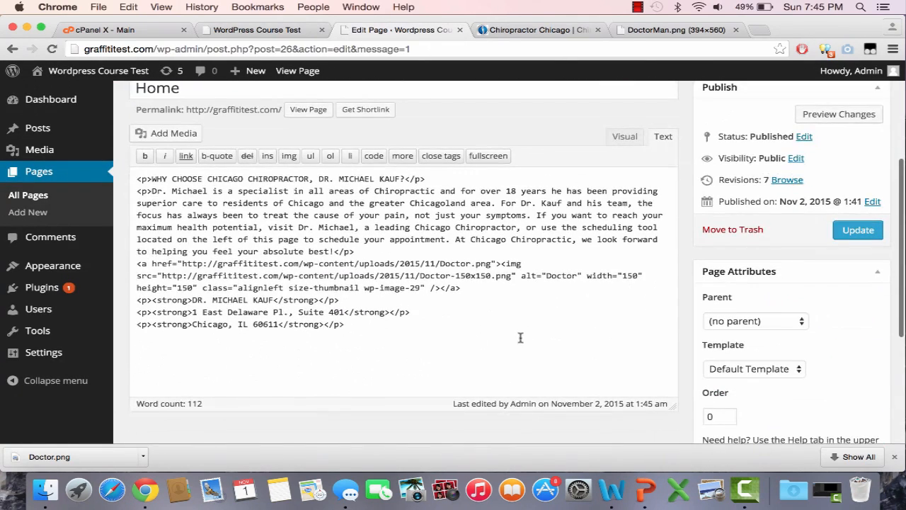
click(400, 259)
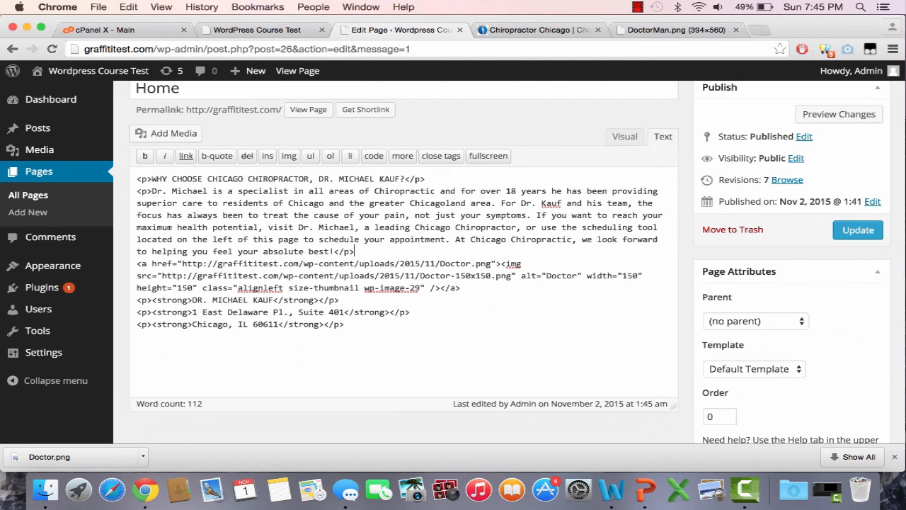
key(Return)
key(Return)
click(858, 229)
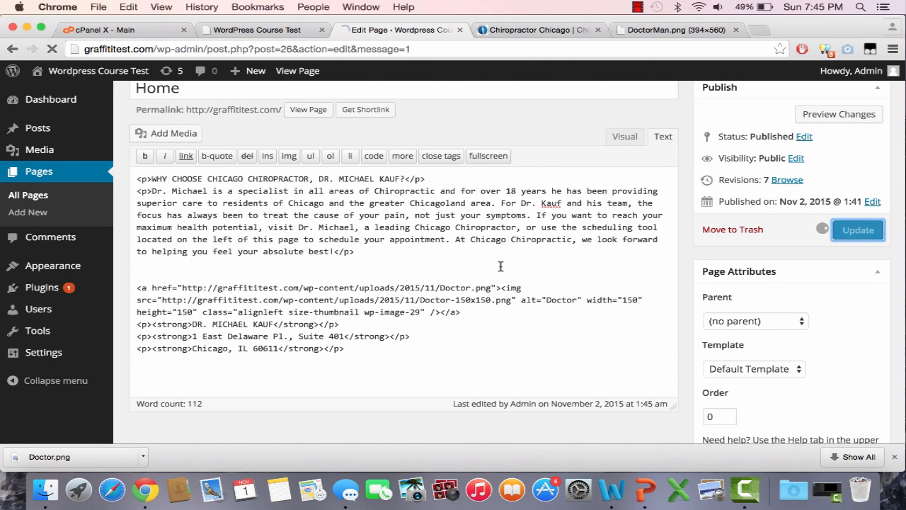
scroll(501, 272, down, 3)
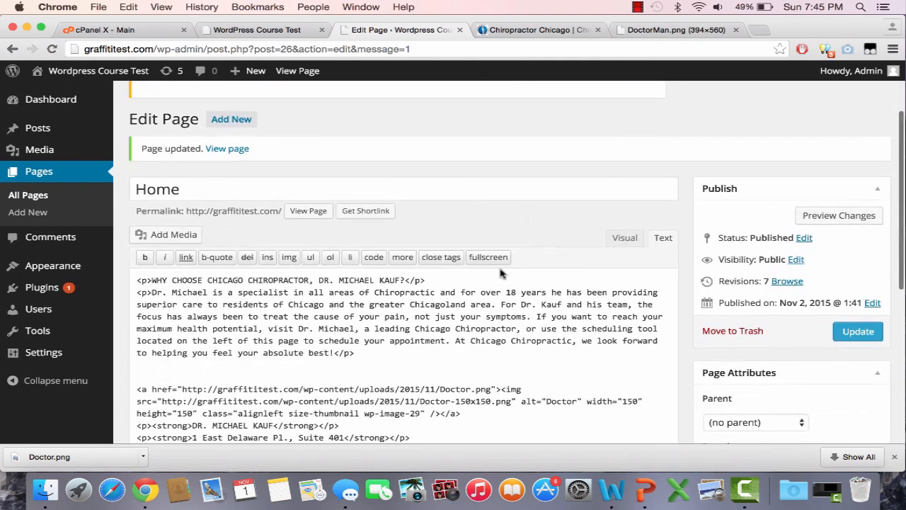
click(262, 31)
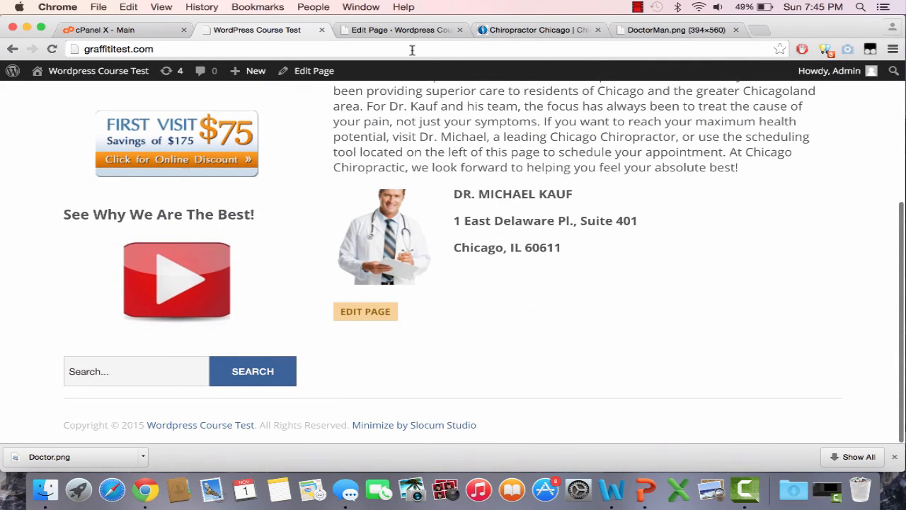
Replace the blank lines between the main paragraph and the doctor image code with a </br> tag and update the Home page
click(432, 32)
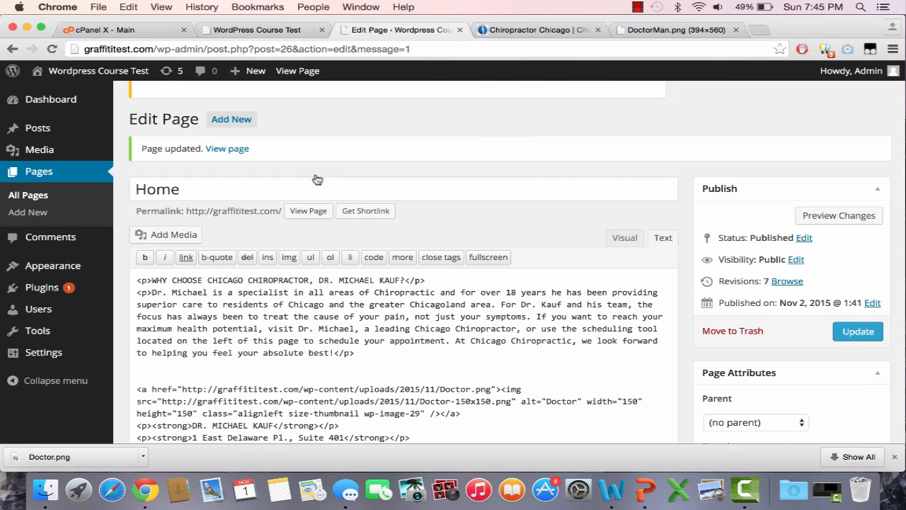
click(332, 371)
key(BackSpace)
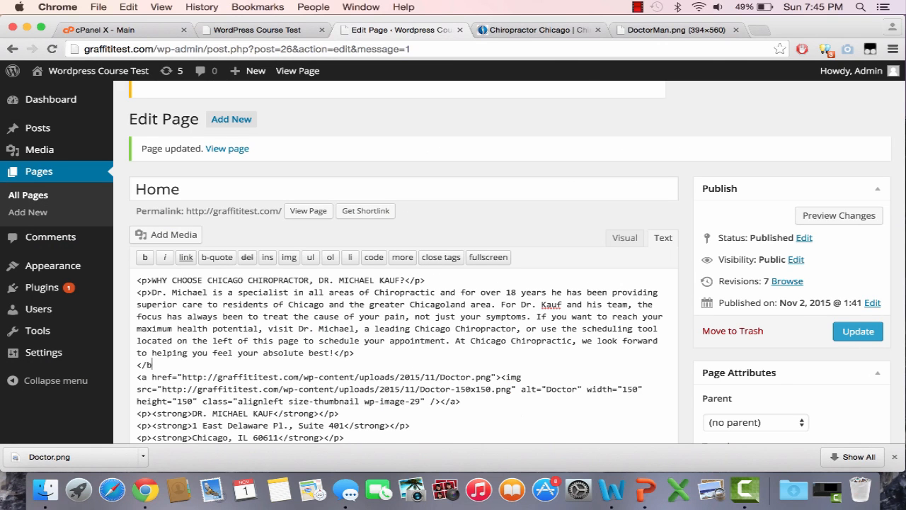
drag(171, 366, 137, 364)
click(857, 337)
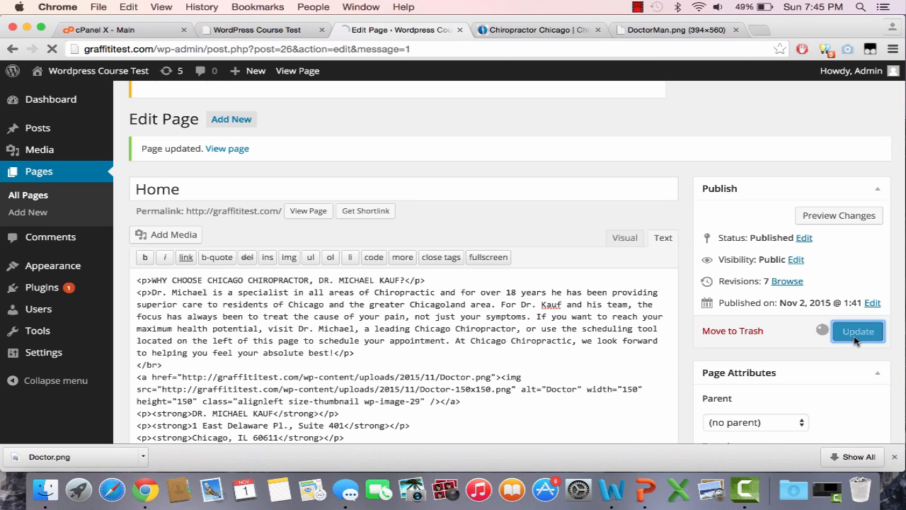
Reload the front page and check the spacing between the main paragraph and the doctor image
click(287, 30)
click(288, 44)
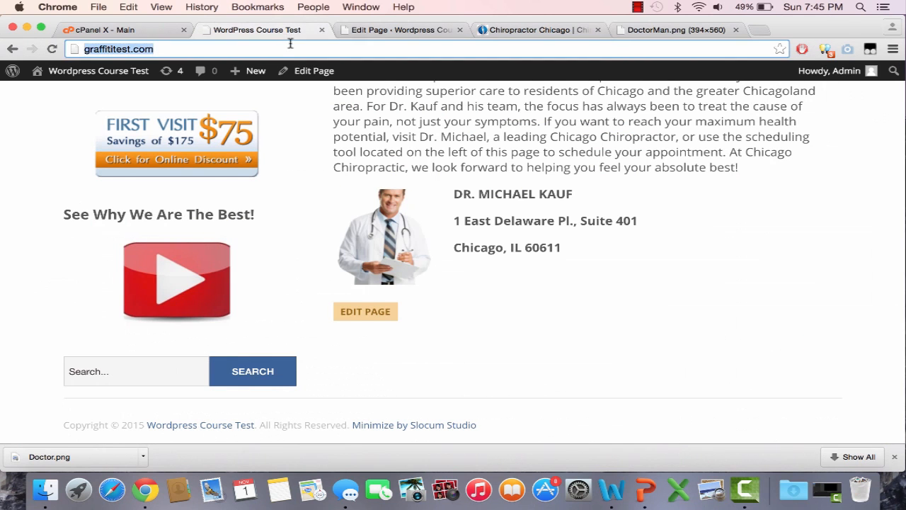
key(Return)
scroll(368, 163, down, 2)
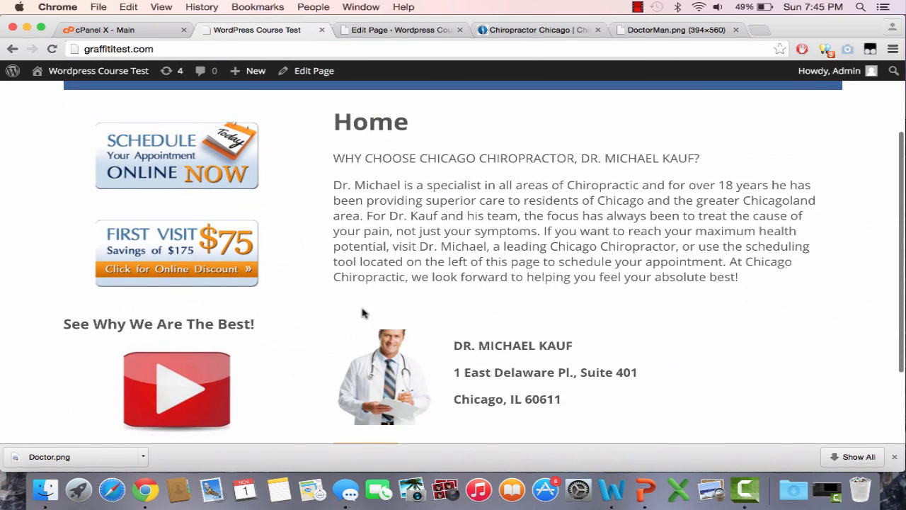
scroll(362, 313, down, 2)
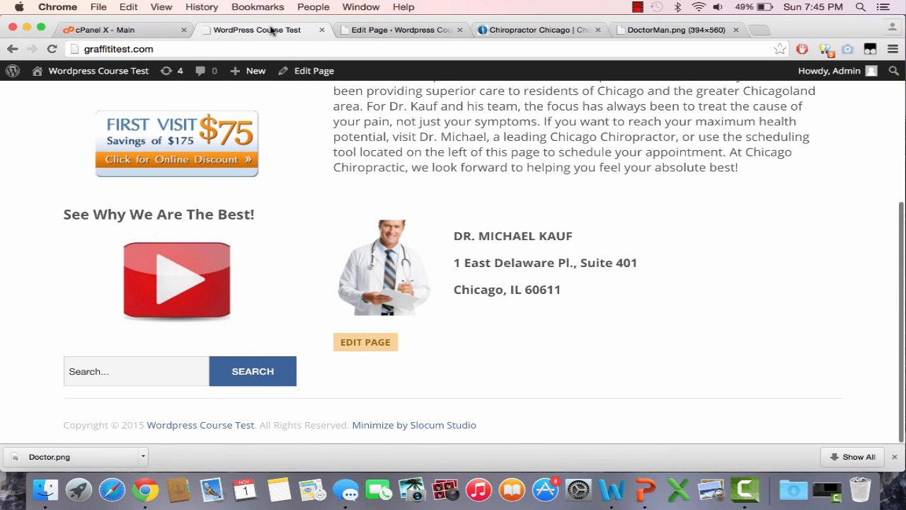
click(374, 33)
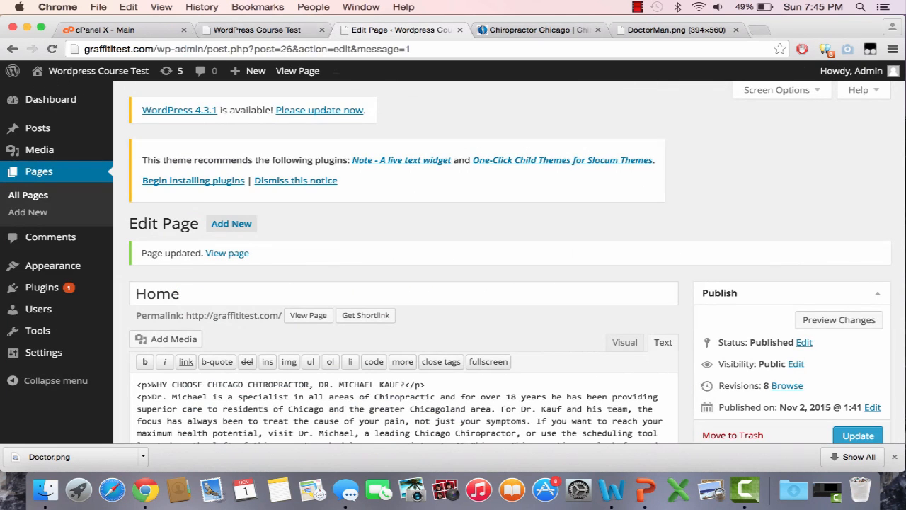
click(275, 32)
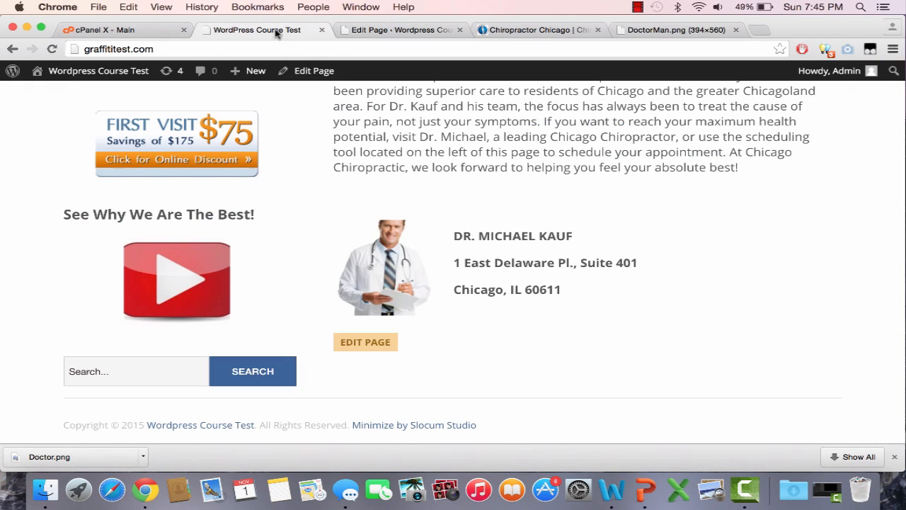
Wrap the doctor image code and the three contact lines on the Home page in <center> and </center> tags
click(400, 29)
scroll(425, 243, down, 3)
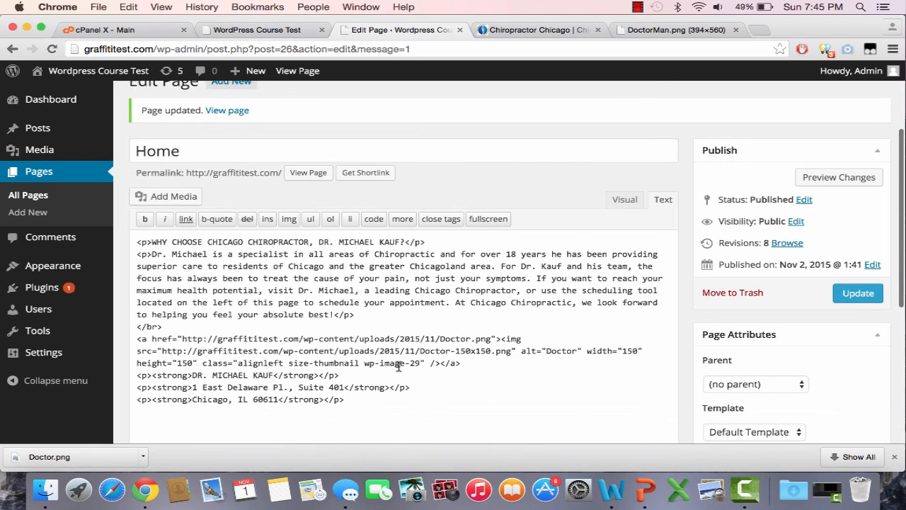
drag(138, 340, 348, 398)
click(350, 398)
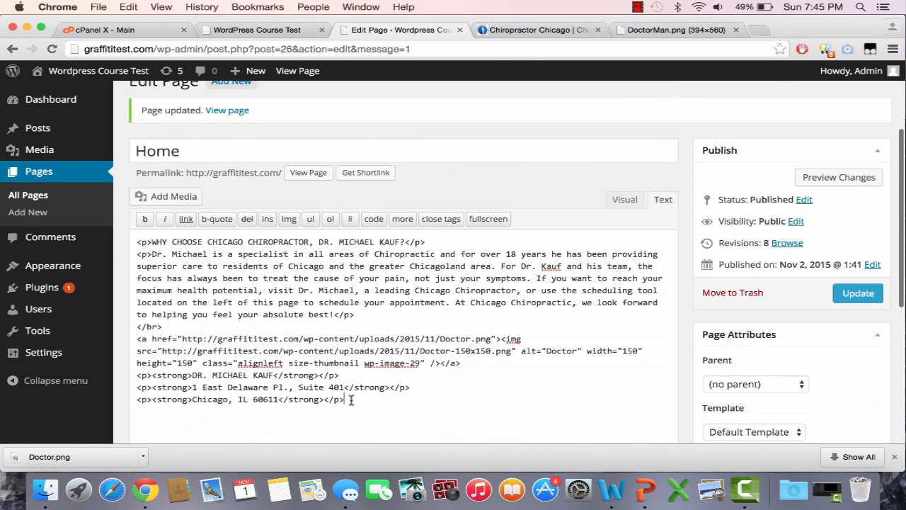
click(136, 338)
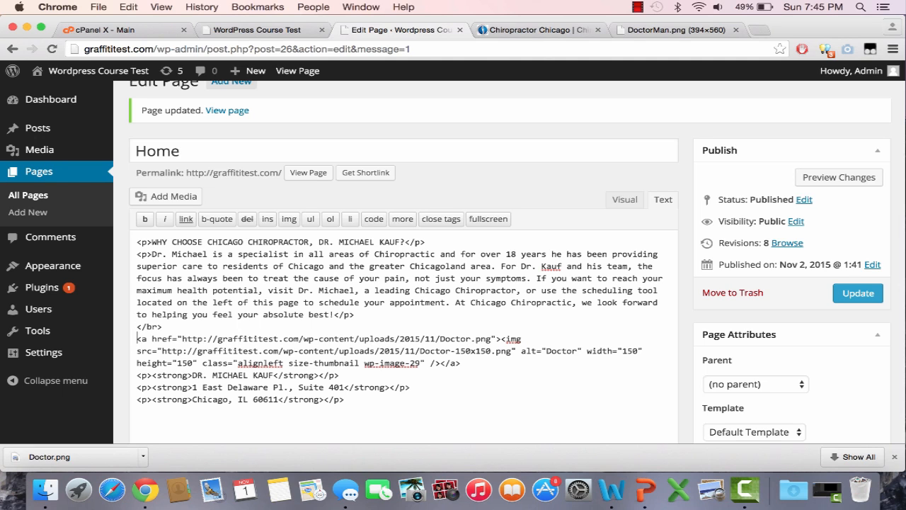
text(<center)
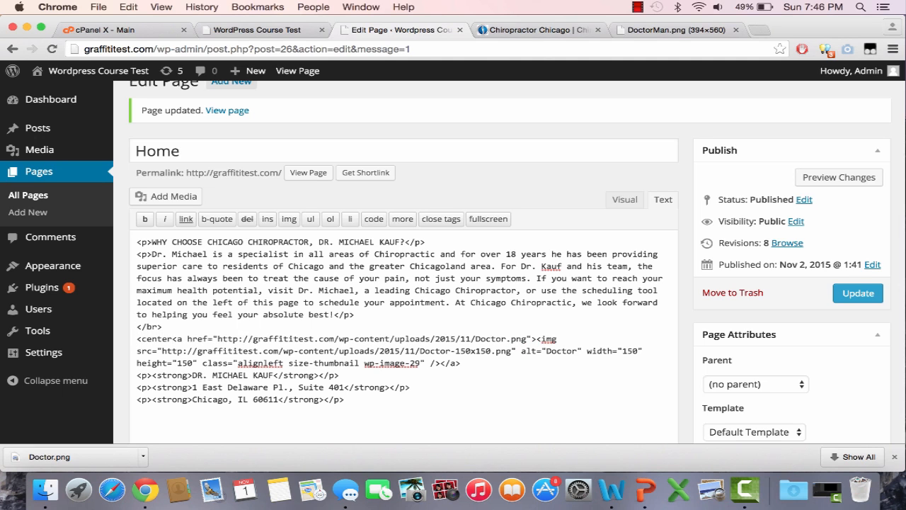
text(>)
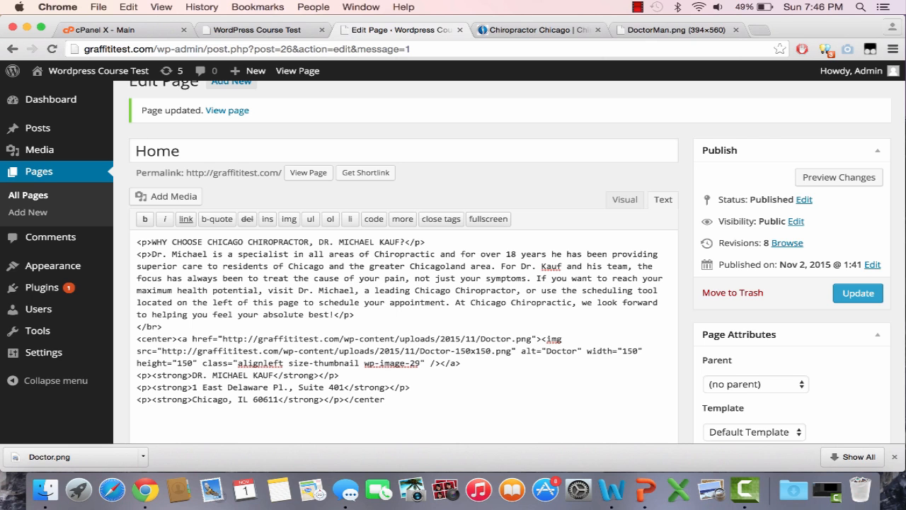
Update the Home page and check the centred contact block on the reloaded front page
click(858, 293)
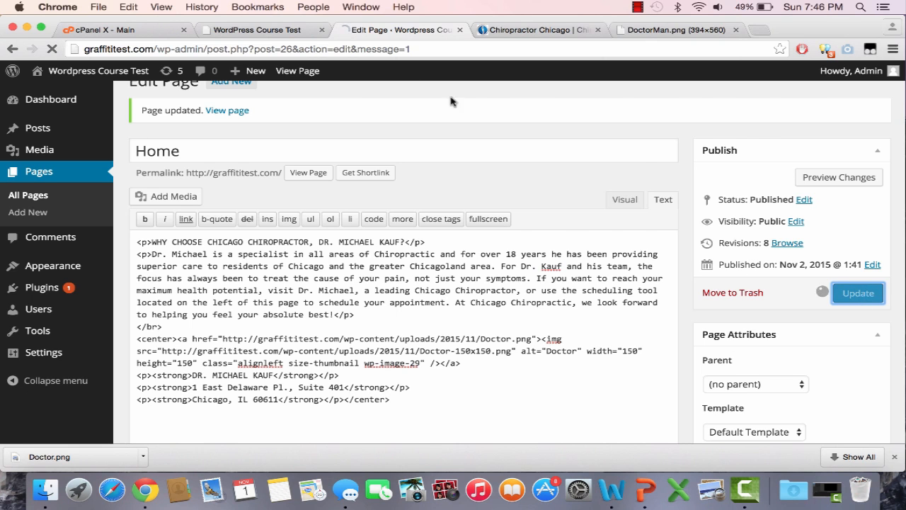
click(283, 31)
click(289, 48)
key(Return)
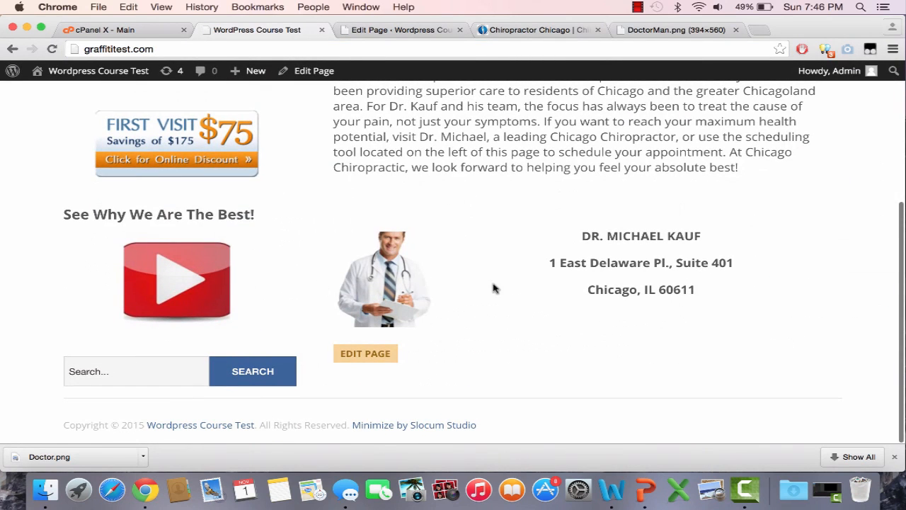
Compare the front page's contact block with the one on the Chicago Chiropractic reference site
click(377, 30)
scroll(408, 323, down, 3)
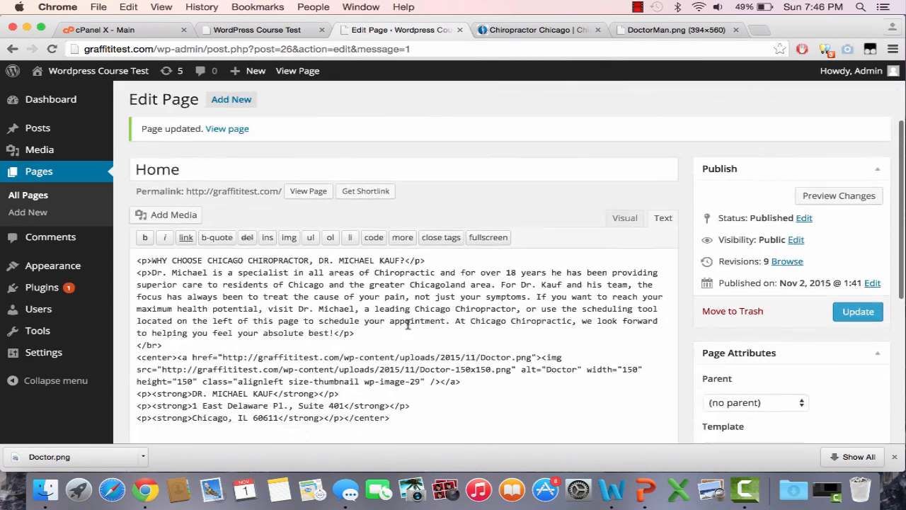
click(540, 29)
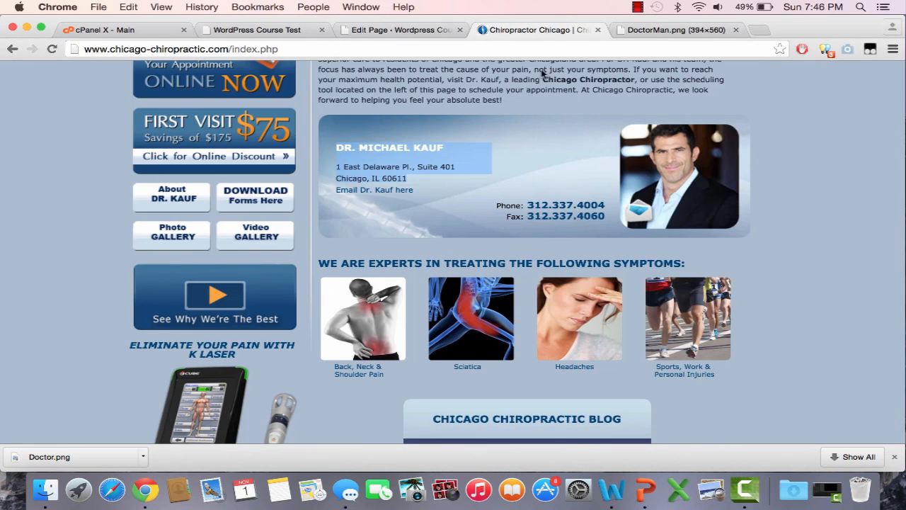
click(277, 30)
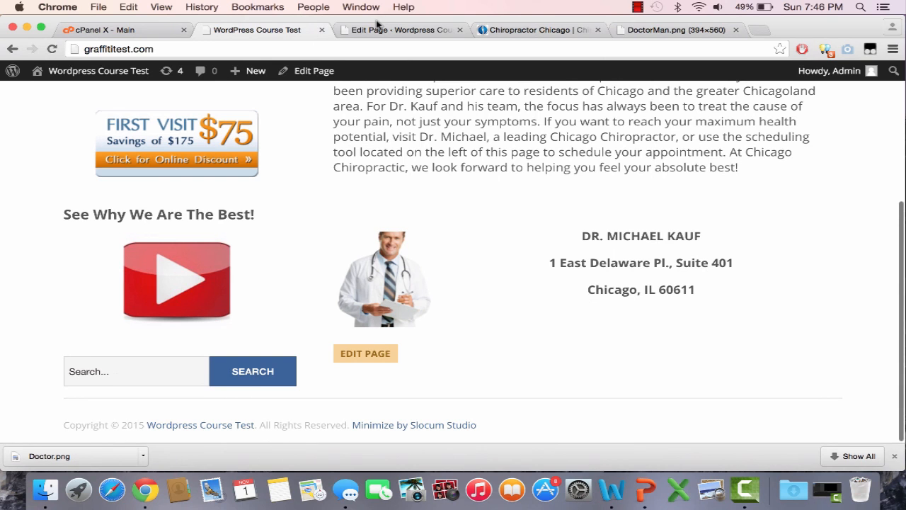
Delete the thumbnail doctor image code after the opening <center> tag on the Home page
click(377, 28)
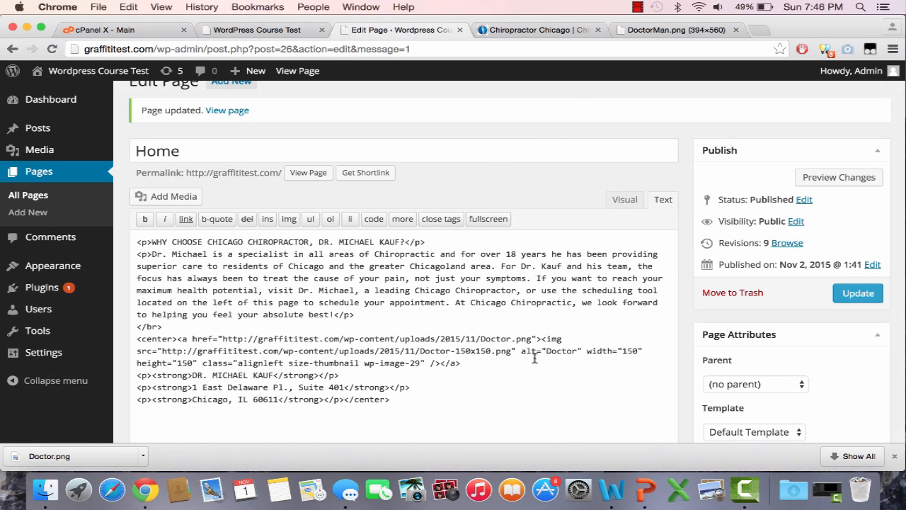
scroll(529, 358, down, 2)
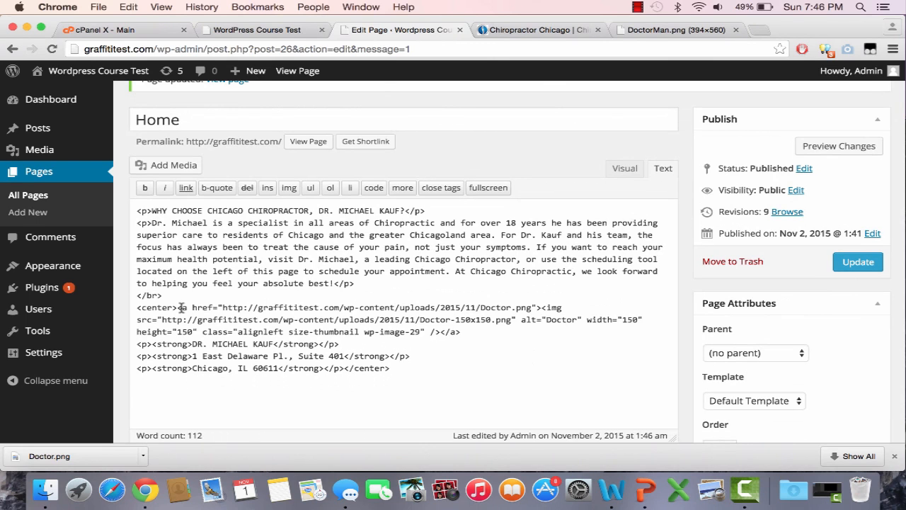
drag(178, 307, 492, 333)
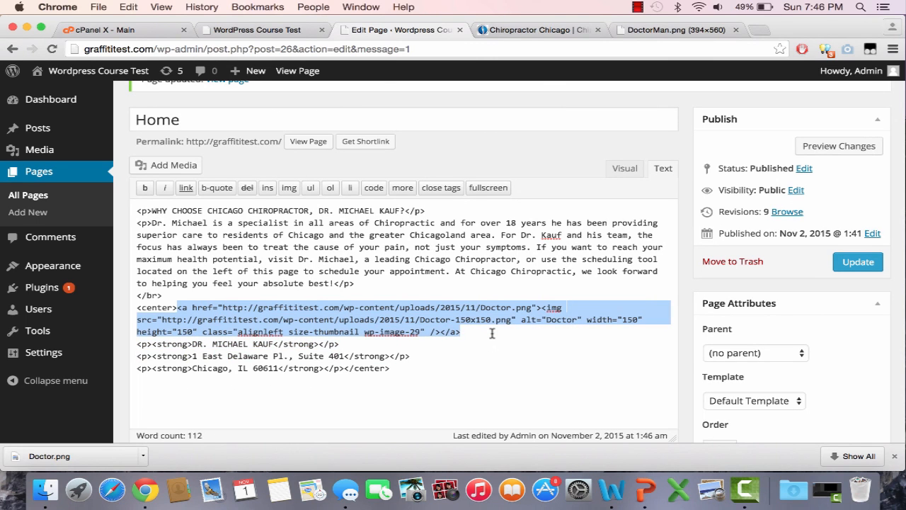
key(BackSpace)
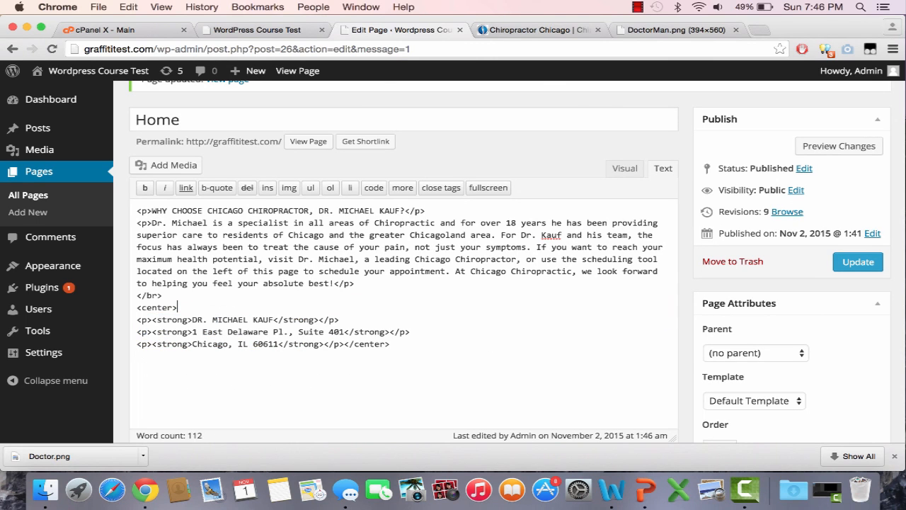
Insert Doctor.png from the media library after the opening <center> tag at size Medium – 211 × 300
click(193, 164)
click(220, 212)
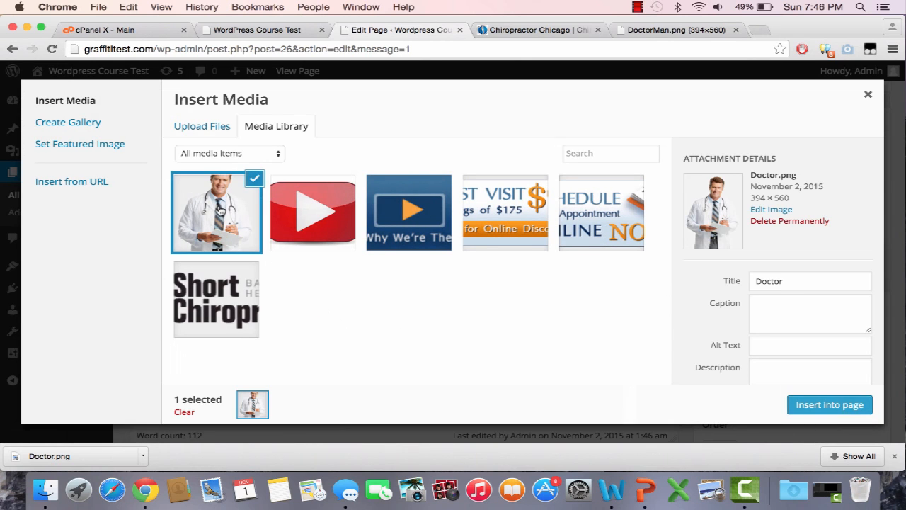
scroll(822, 305, down, 5)
click(807, 357)
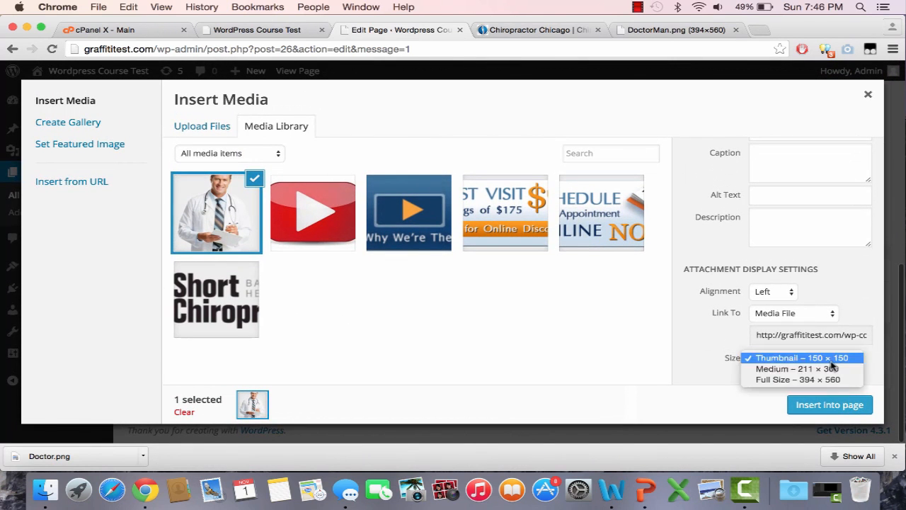
click(820, 371)
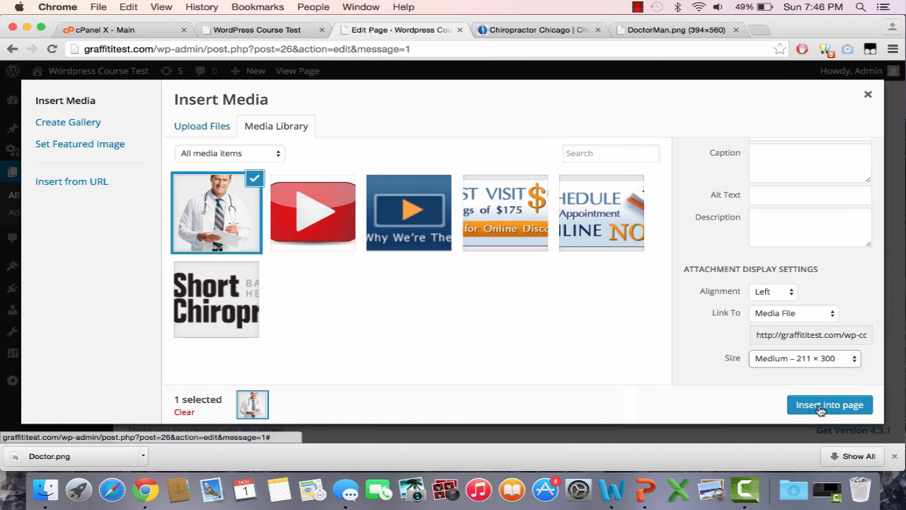
click(827, 405)
Update the Home page and review the larger doctor image and the text on the reloaded front page
click(855, 263)
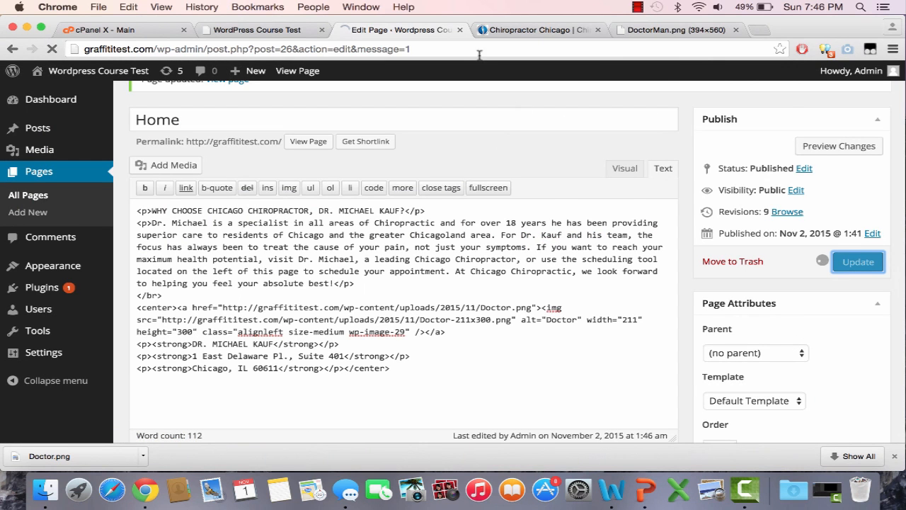
click(274, 32)
click(273, 47)
key(Return)
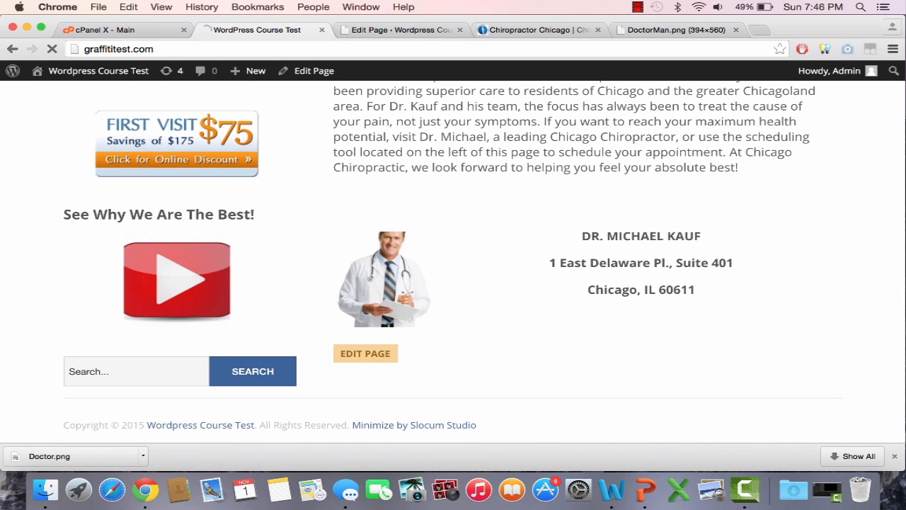
scroll(624, 263, down, 5)
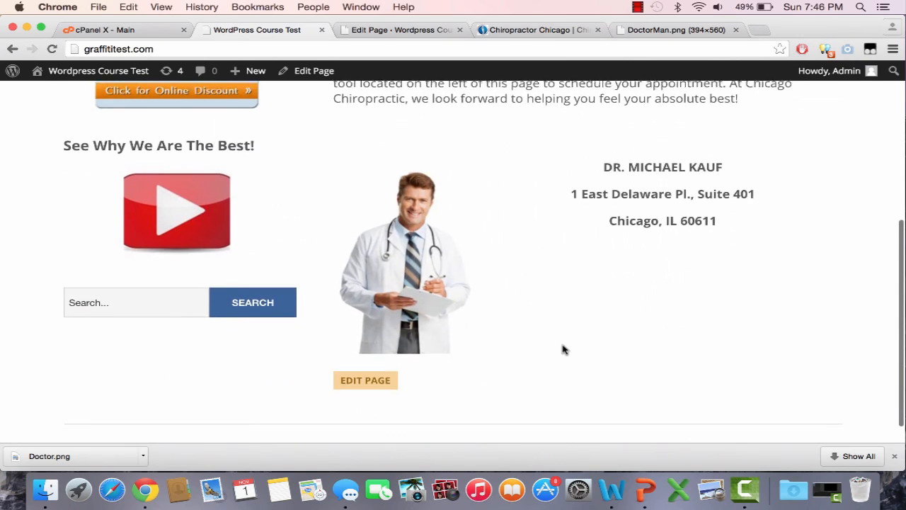
scroll(563, 349, up, 5)
scroll(563, 345, down, 5)
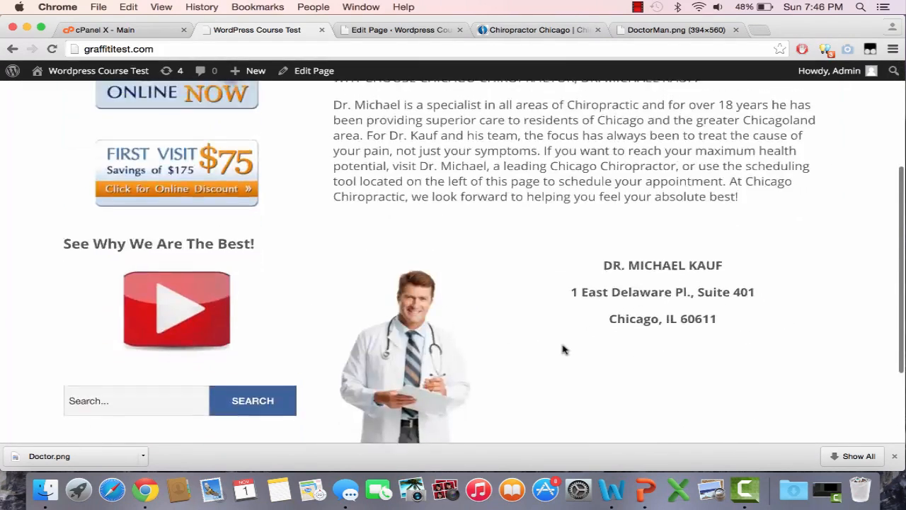
scroll(563, 347, up, 4)
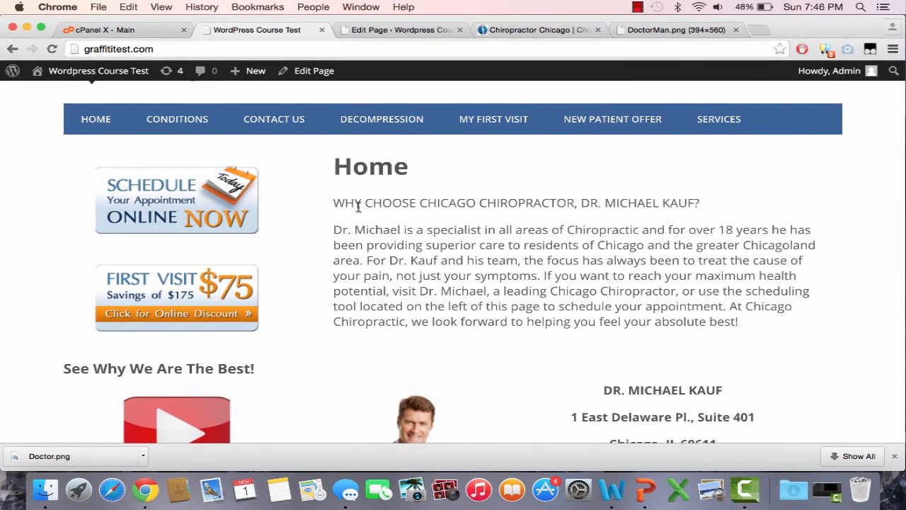
drag(335, 202, 740, 323)
click(743, 188)
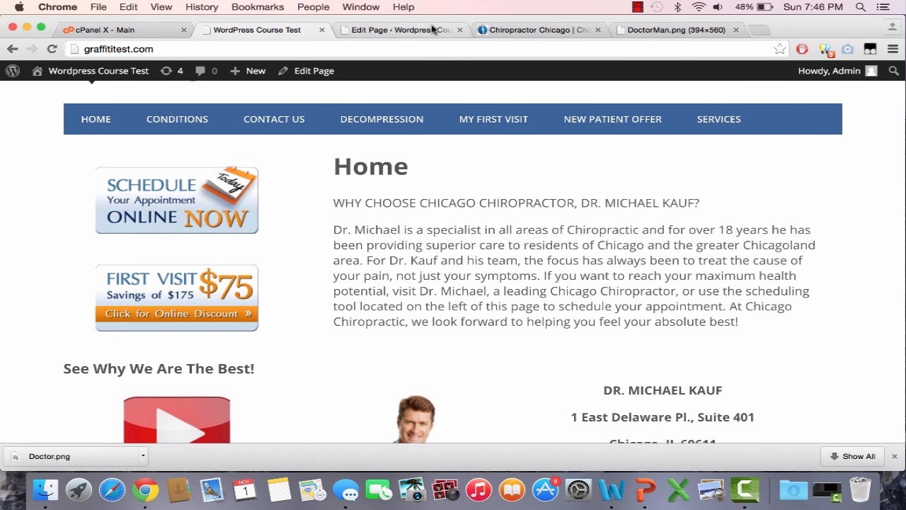
Make the "WHY CHOOSE CHICAGO CHIROPRACTOR" heading line on the Home page bold with <strong> tags
click(401, 30)
scroll(396, 216, down, 2)
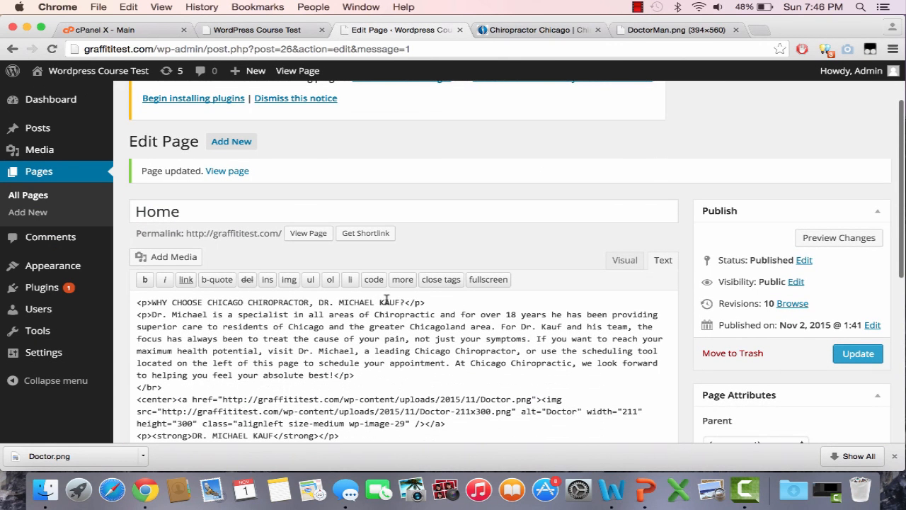
drag(404, 303, 154, 302)
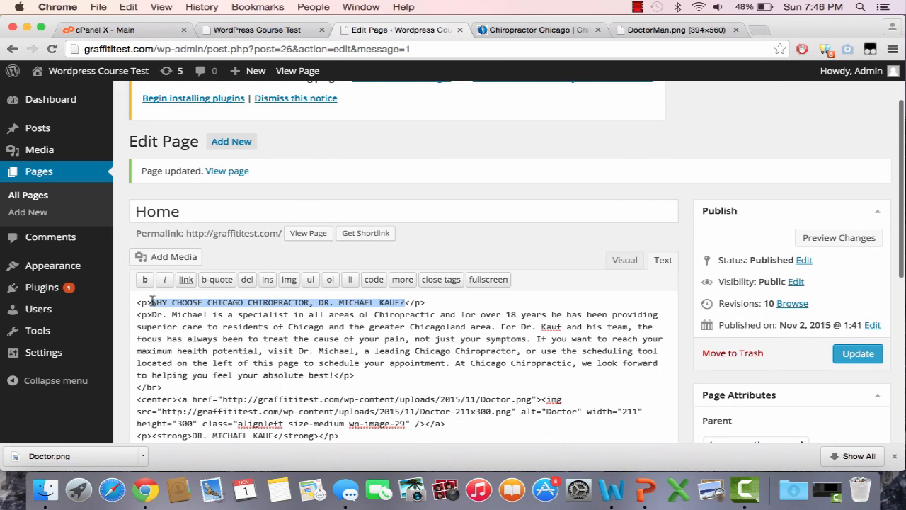
click(144, 279)
scroll(366, 318, down, 5)
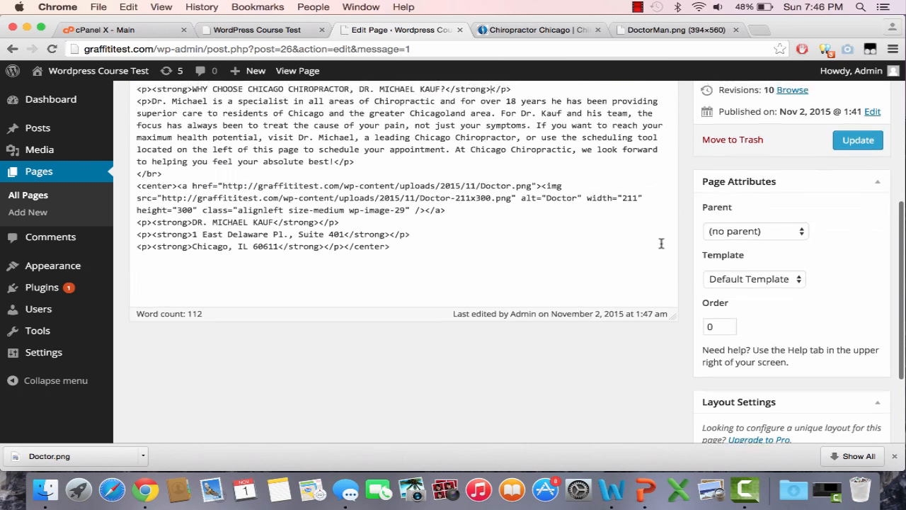
scroll(573, 247, up, 3)
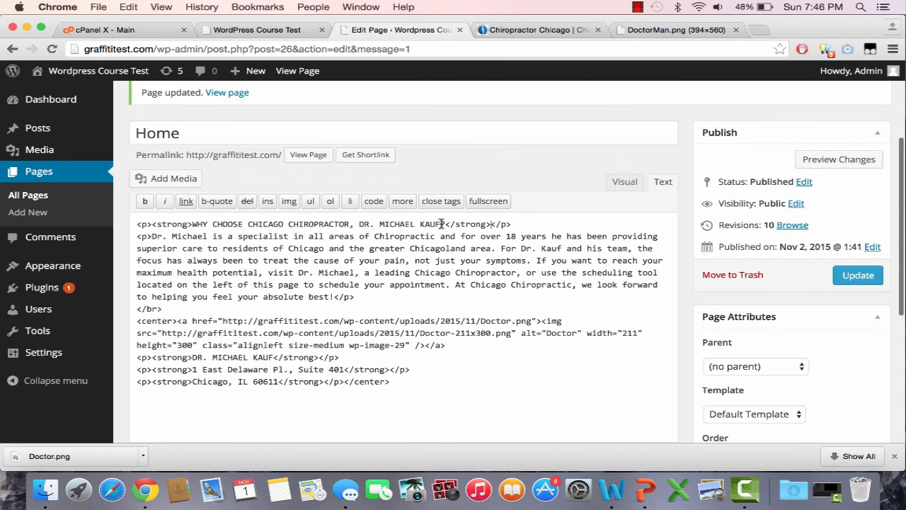
Delete the doctor's surname from the bold "WHY CHOOSE CHICAGO CHIROPRACTOR" heading line and update the Home page
drag(441, 224, 417, 223)
key(BackSpace)
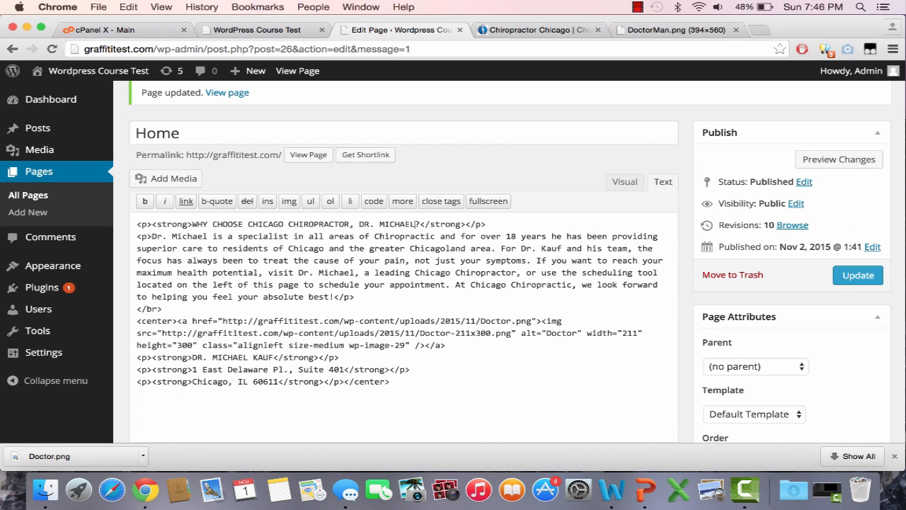
click(853, 282)
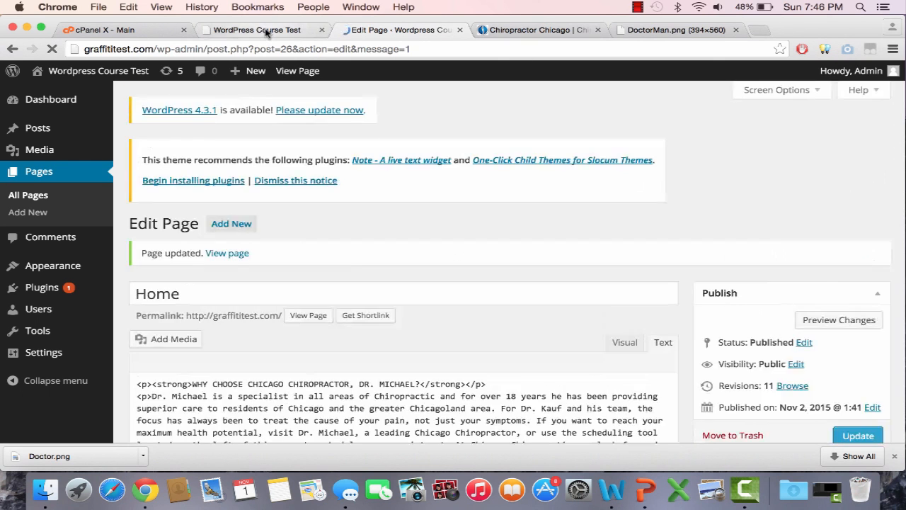
Check the shortened heading, the text and the doctor image with its contact details on the site's front page
click(257, 30)
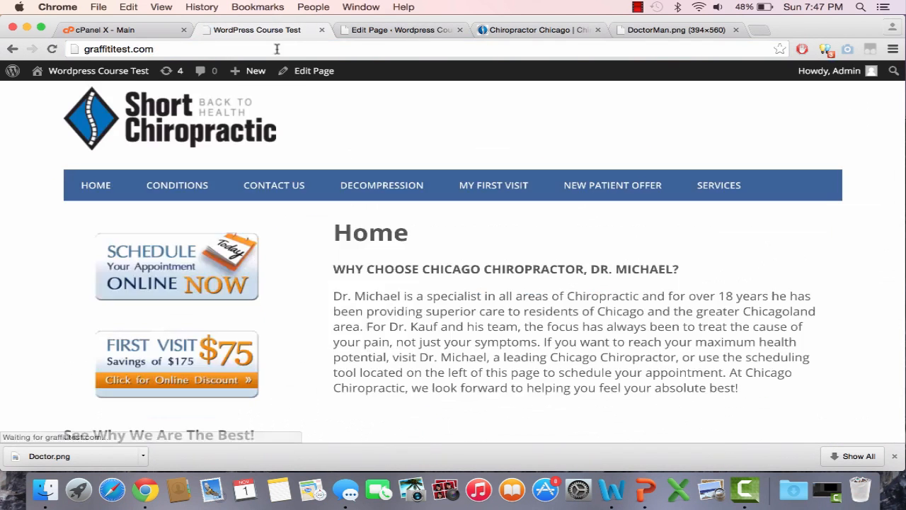
scroll(831, 365, down, 3)
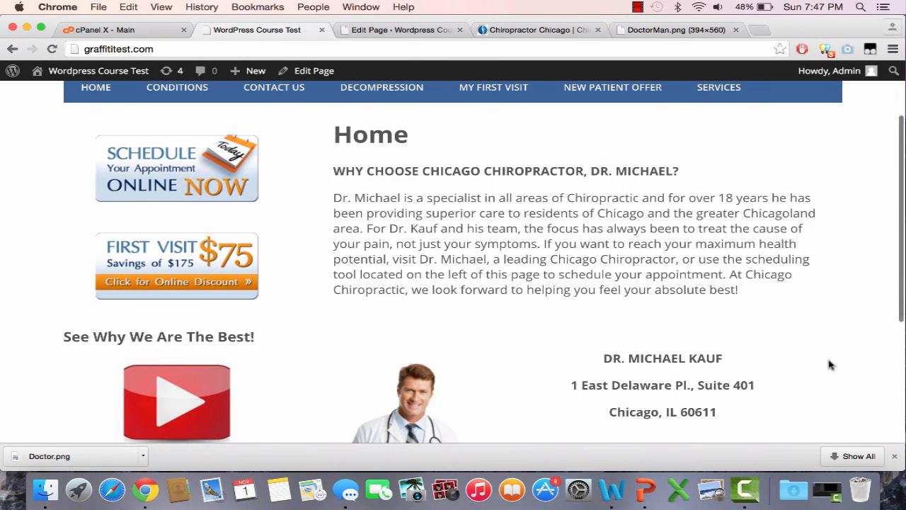
click(895, 457)
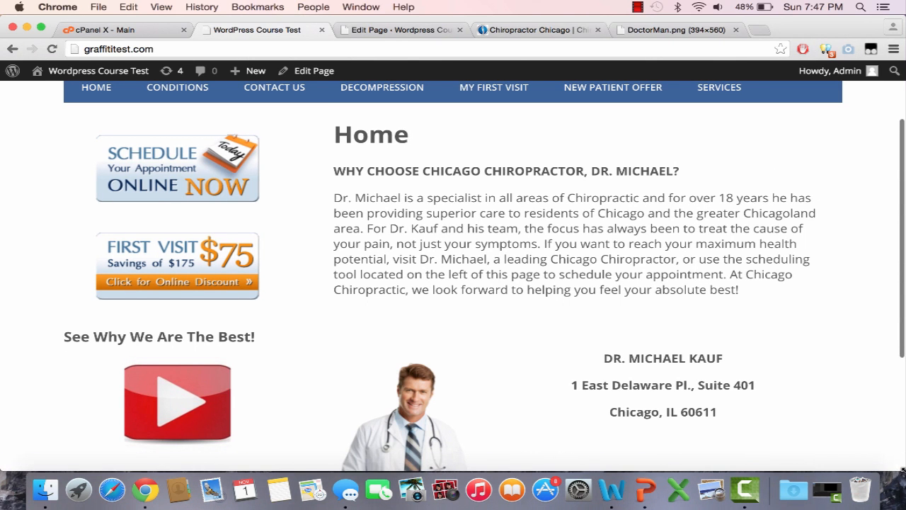
scroll(779, 343, up, 3)
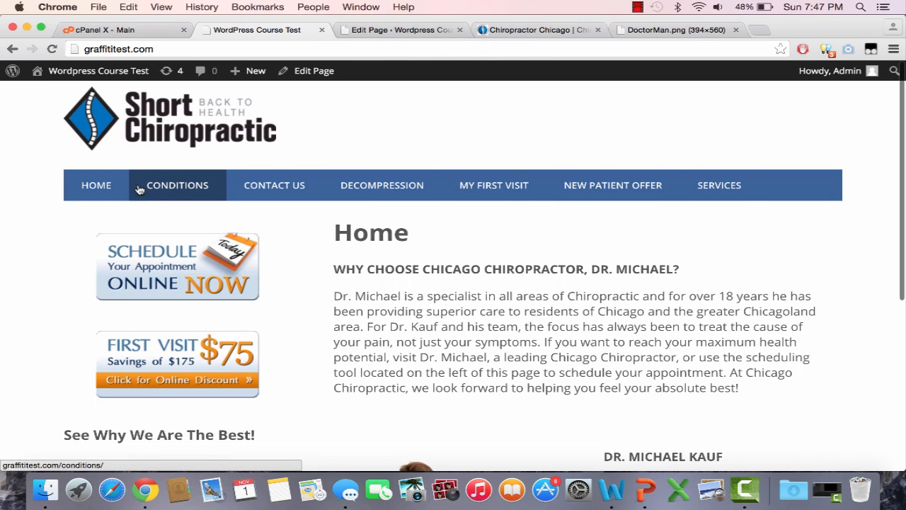
Copy the full Decompression page text from the Chicago Chiropractic reference site, from the "Non-Surgical Treatment" heading to the closing appointment lines
click(480, 35)
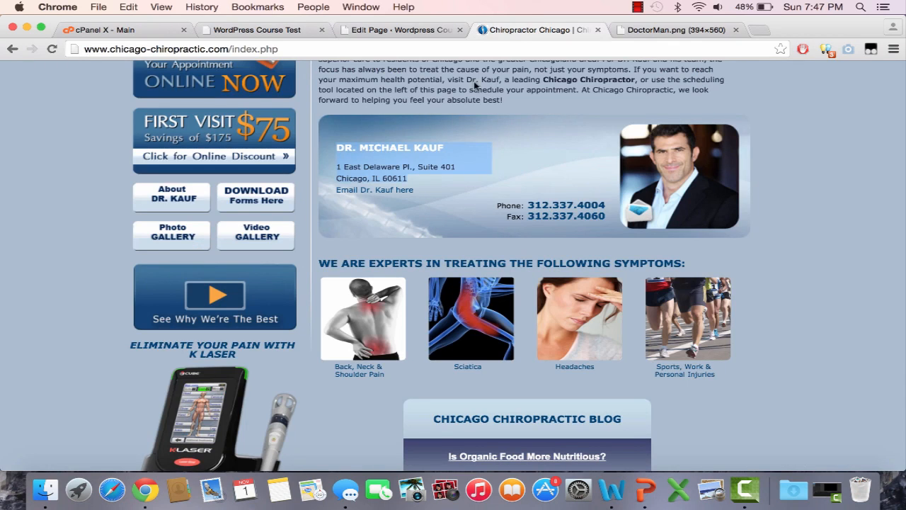
scroll(476, 84, up, 5)
click(287, 196)
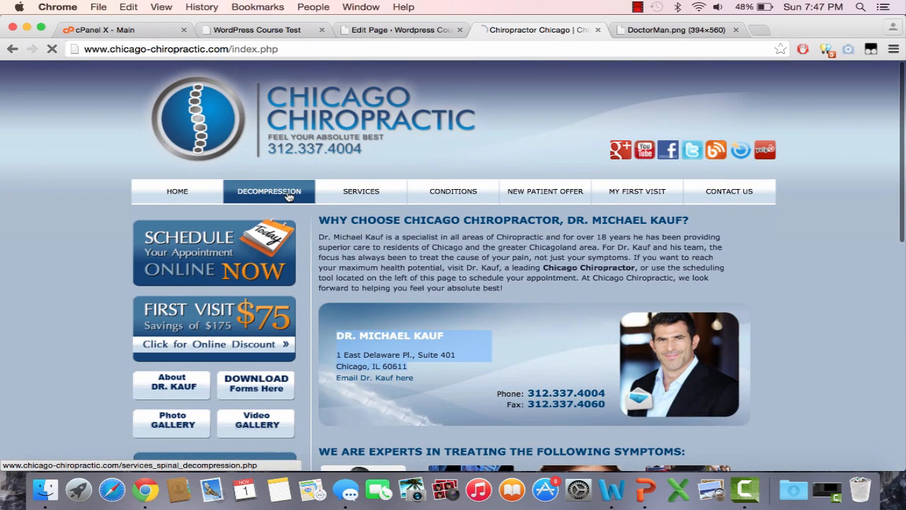
scroll(376, 303, down, 1)
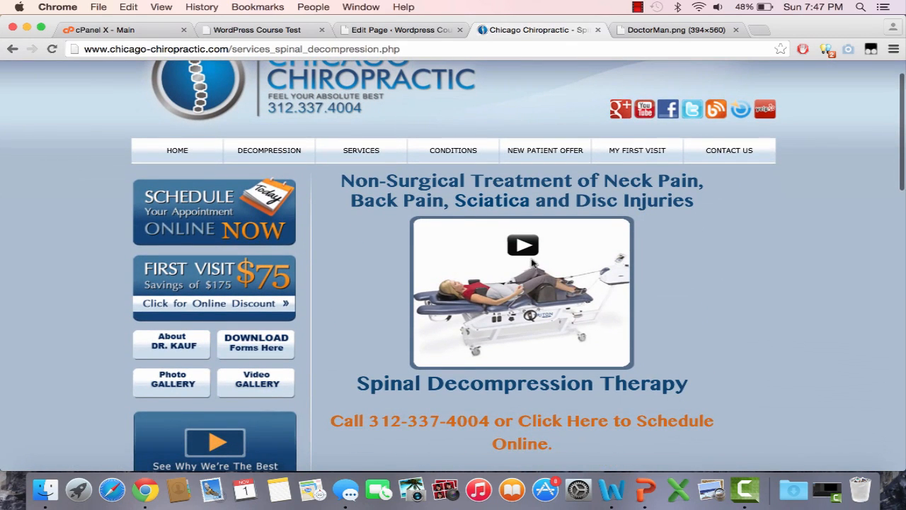
drag(342, 181, 650, 307)
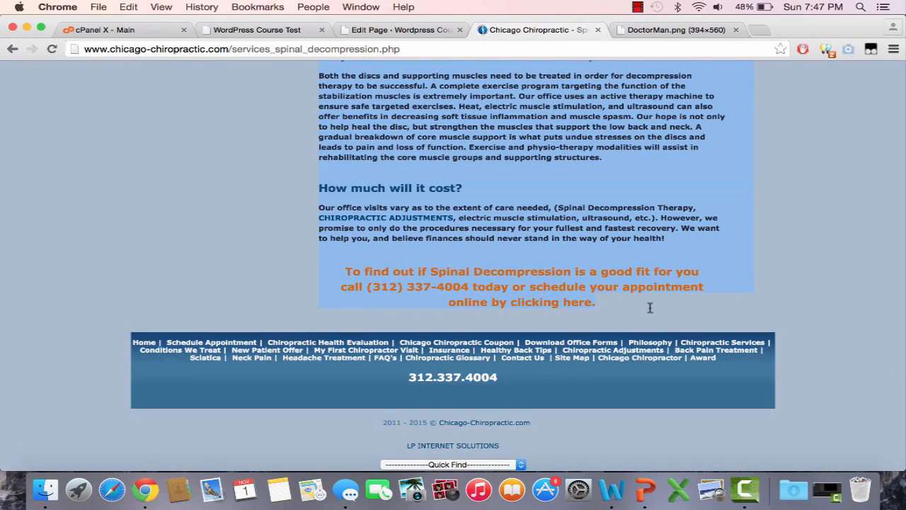
key(super+c)
scroll(480, 178, up, 4)
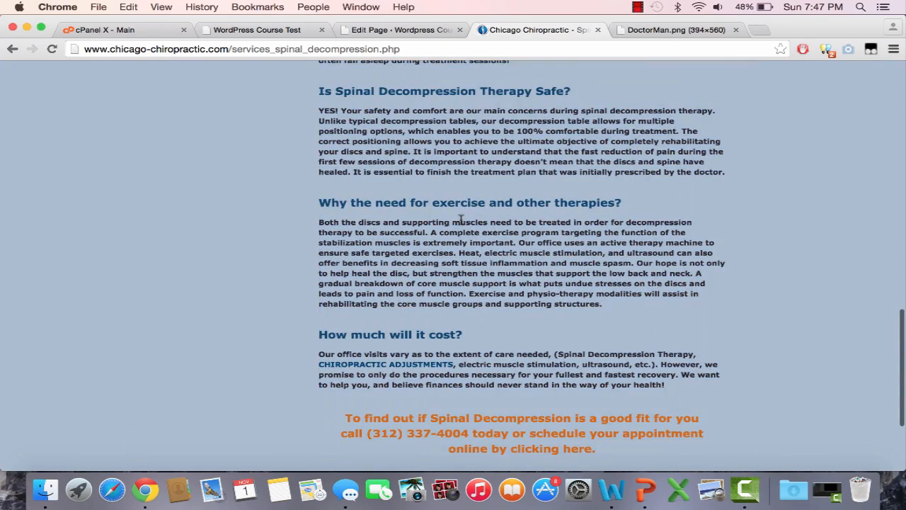
Open the WordPress Decompression page for editing, paste the copied spinal decompression text into its content, and update the page
click(273, 30)
click(544, 29)
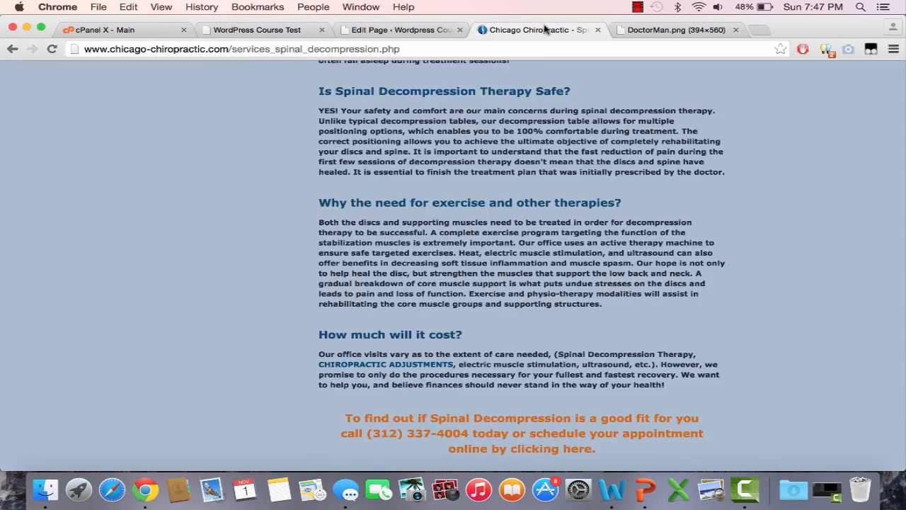
scroll(545, 286, up, 10)
click(297, 32)
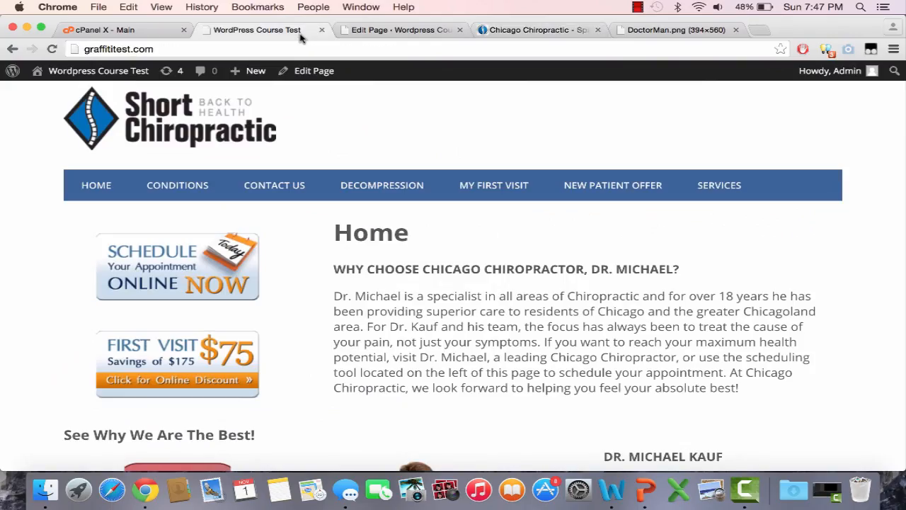
click(424, 30)
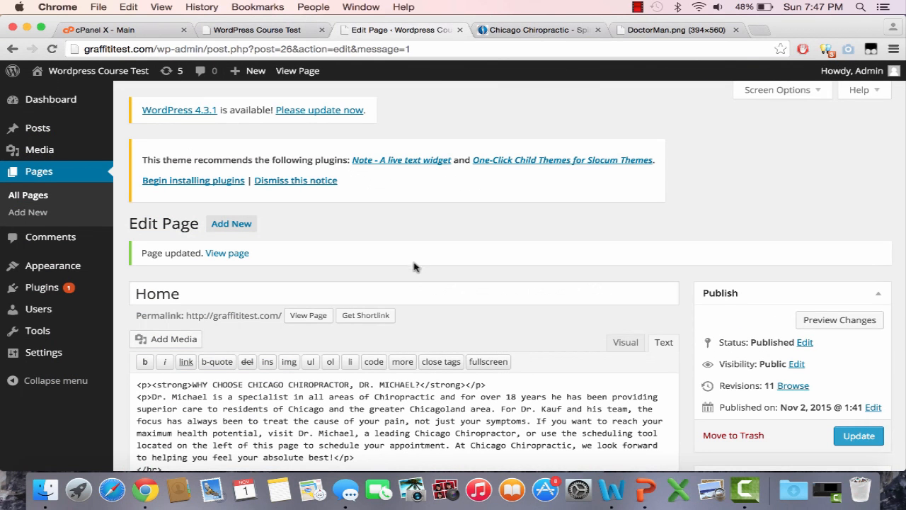
click(71, 177)
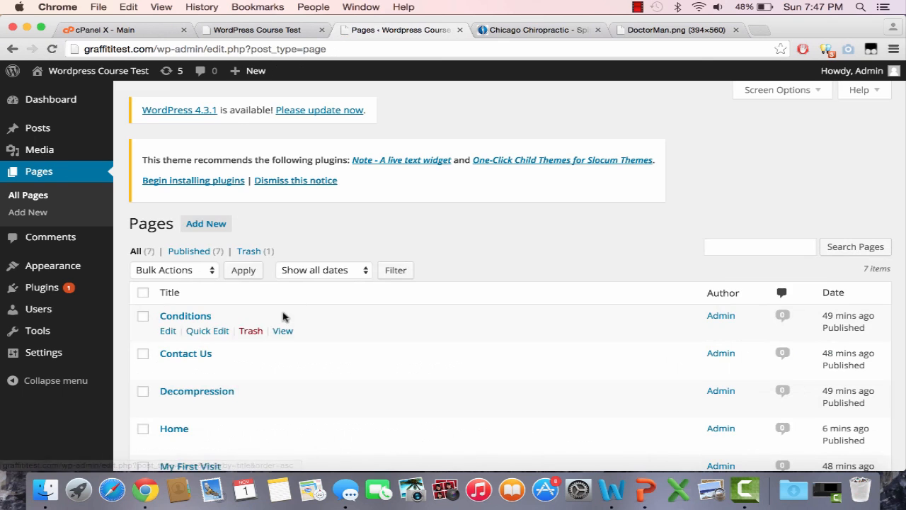
scroll(248, 305, down, 3)
click(168, 282)
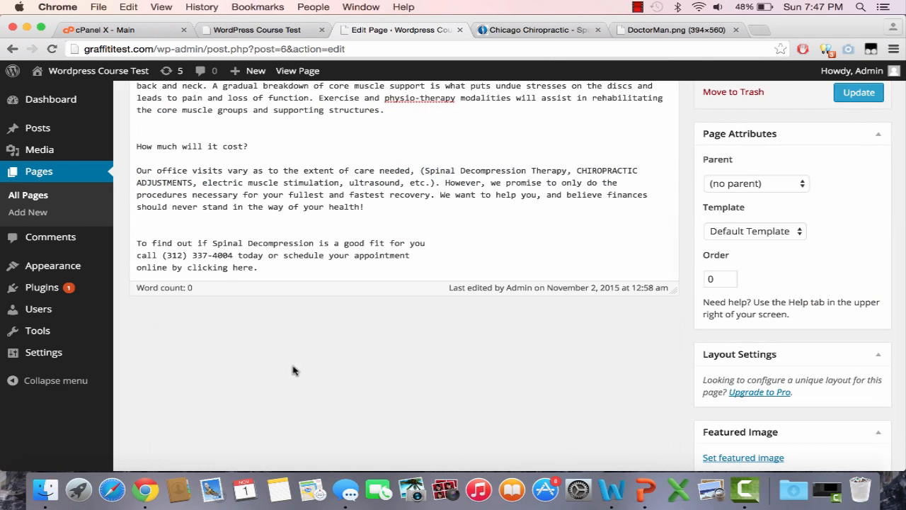
scroll(295, 366, up, 5)
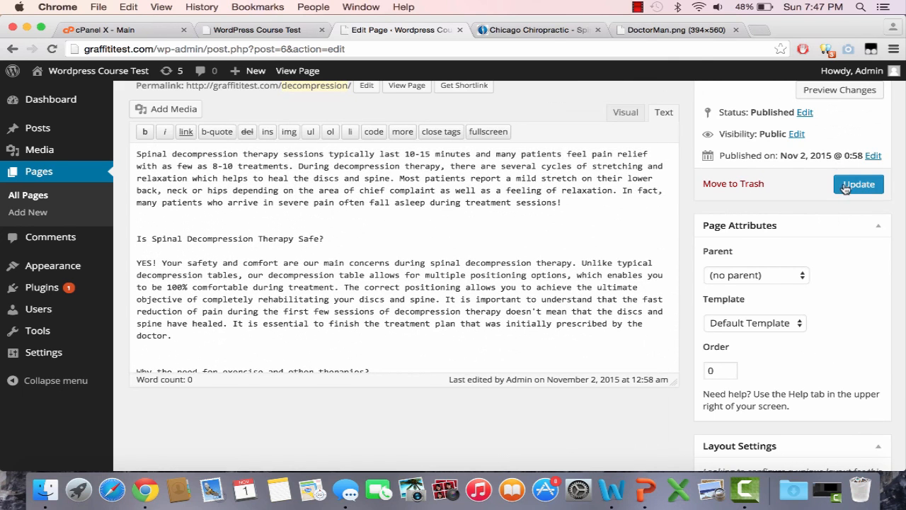
click(837, 186)
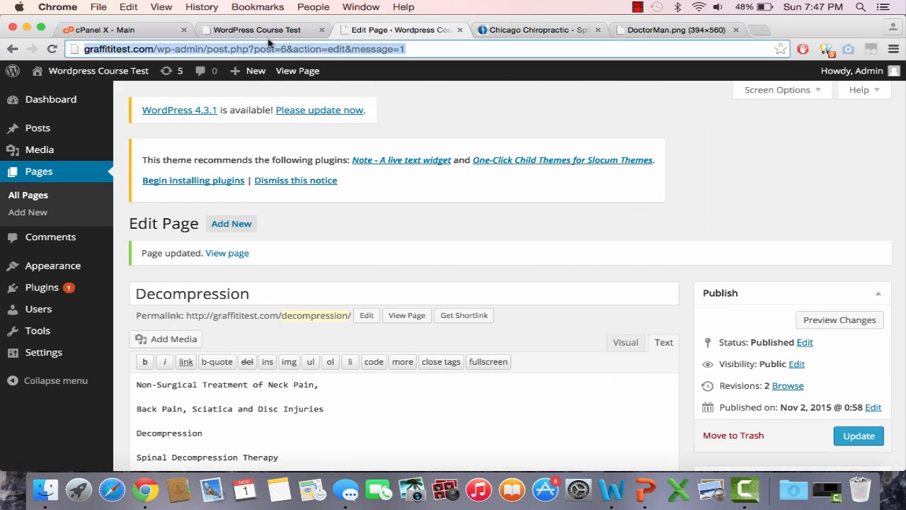
Open the Decompression page on the live site and review how the pasted text and its opening lines are laid out
click(266, 31)
key(Return)
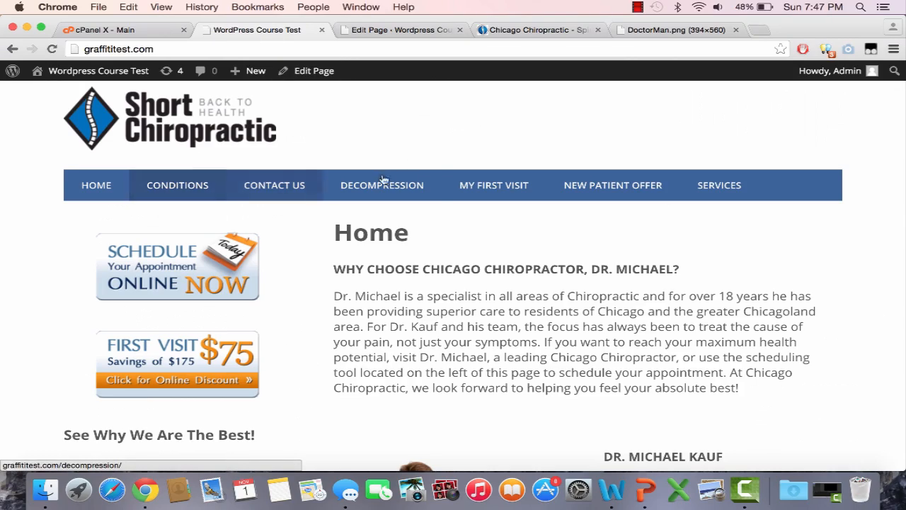
click(411, 185)
scroll(507, 288, down, 3)
scroll(507, 289, down, 5)
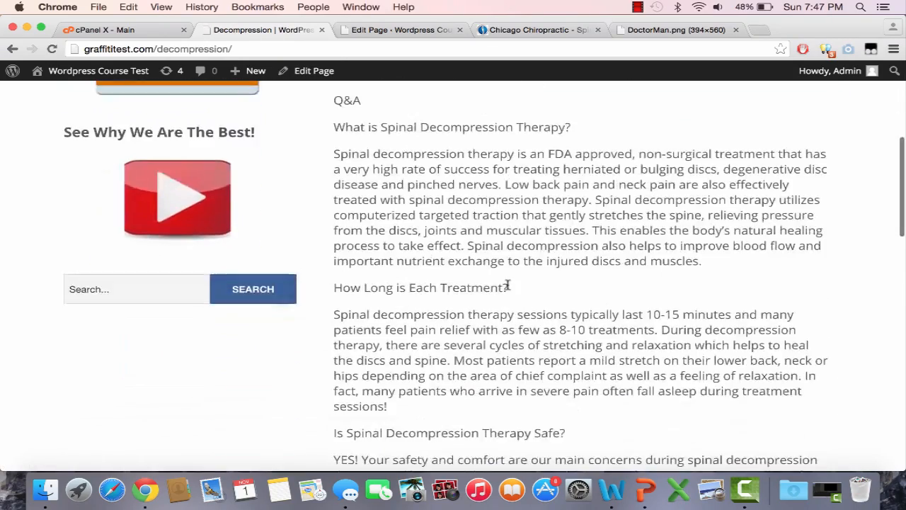
scroll(507, 289, up, 6)
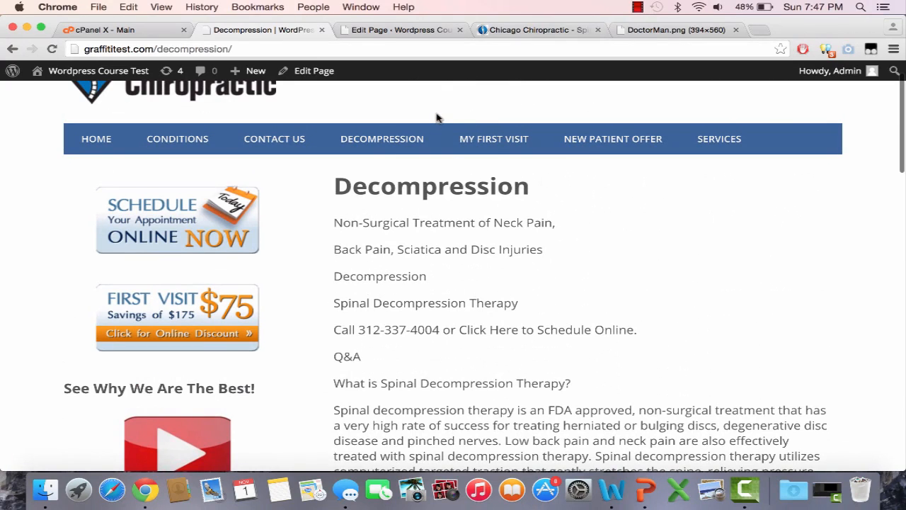
scroll(460, 263, down, 1)
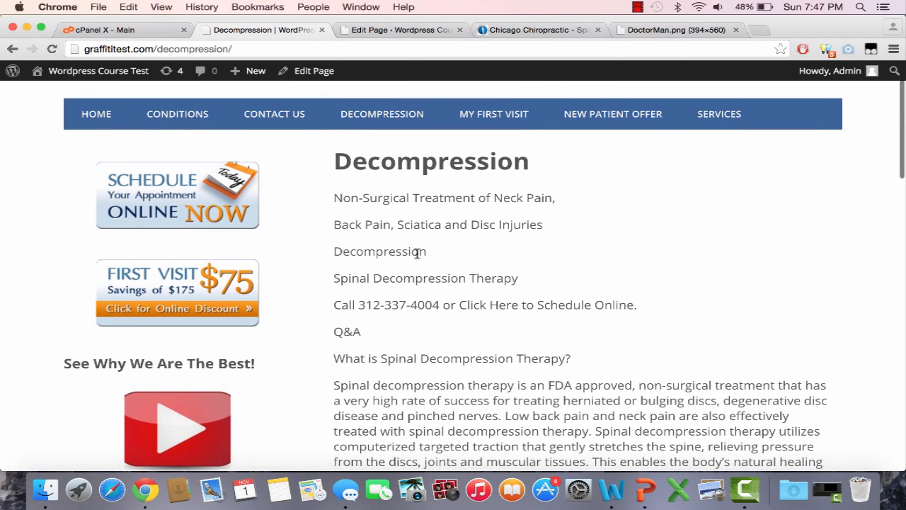
drag(517, 278, 337, 198)
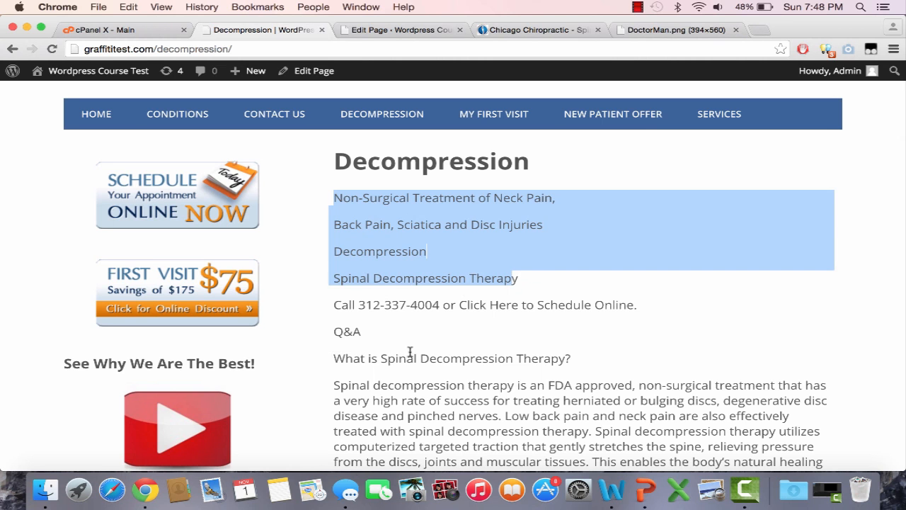
On the Decompression page, delete the lines from "Non-Surgical Treatment of Neck Pain," through "Spinal Decompression Therapy" and make the call-to-schedule line bold
click(368, 32)
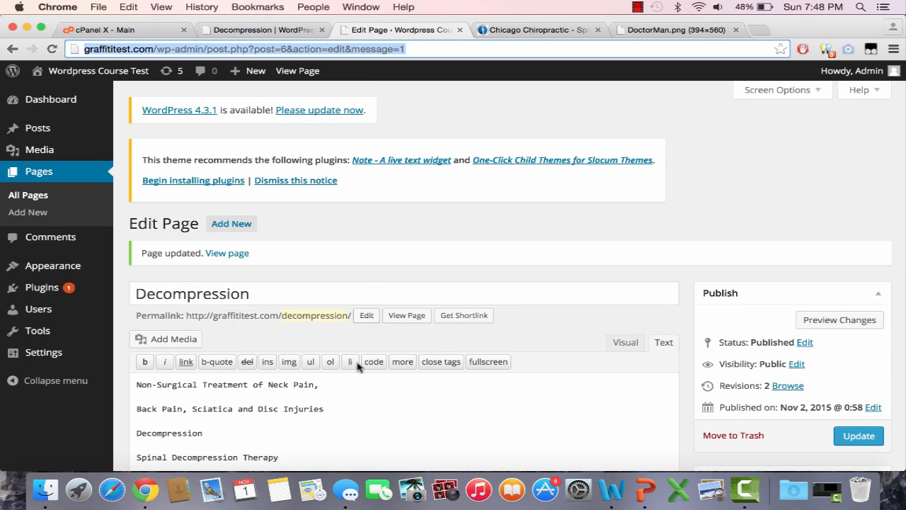
scroll(358, 366, up, 4)
scroll(801, 297, down, 5)
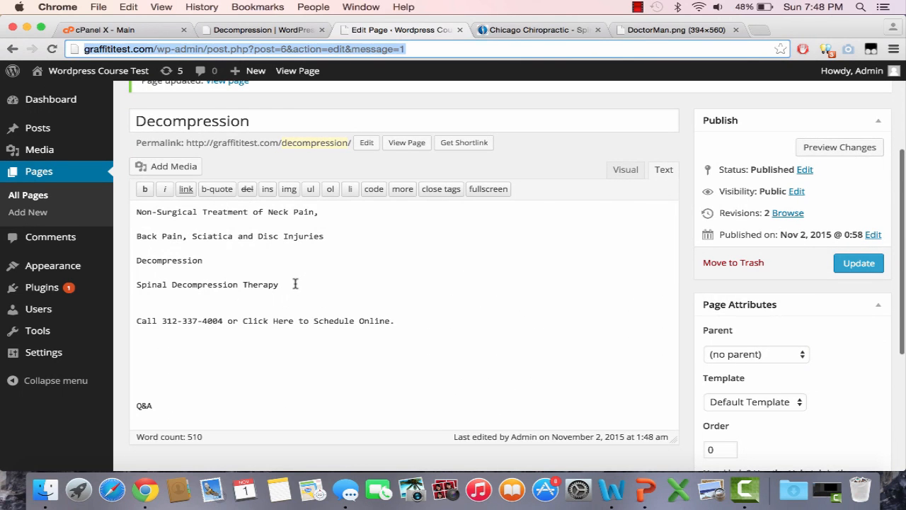
drag(295, 284, 109, 207)
key(BackSpace)
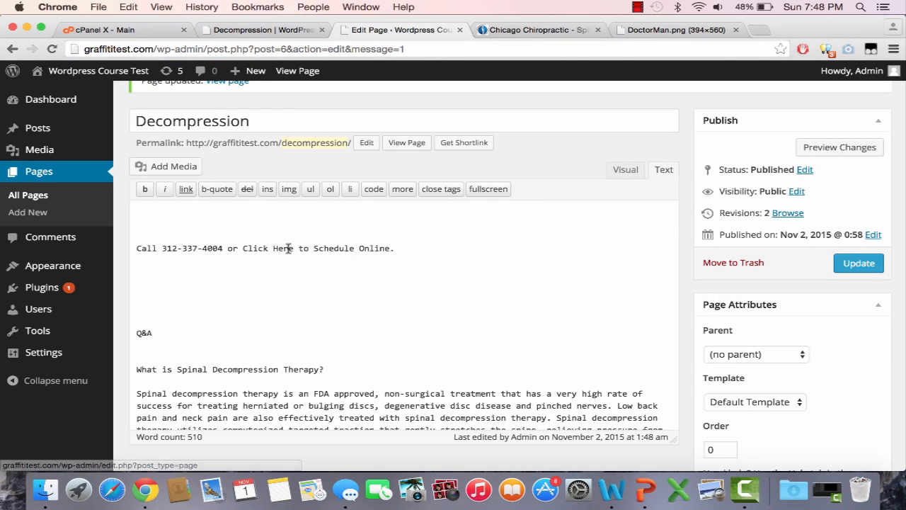
drag(173, 239, 124, 208)
key(BackSpace)
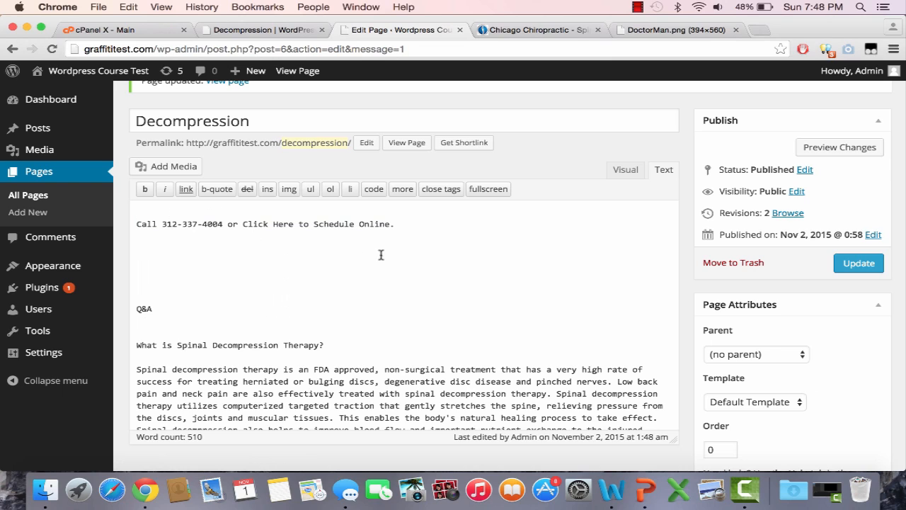
drag(420, 223, 134, 214)
click(145, 189)
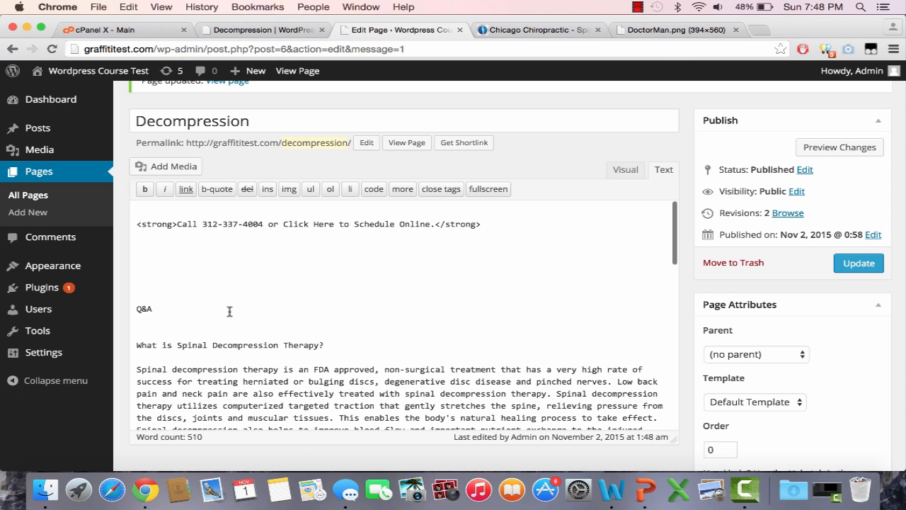
Replace the Q&A line and its surrounding blank lines with a </br> tag above "What is Spinal Decompression Therapy?"
key(BackSpace)
key(BackSpace)
key(BackSpace)
key(BackSpace)
key(BackSpace)
key(BackSpace)
key(BackSpace)
key(BackSpace)
key(BackSpace)
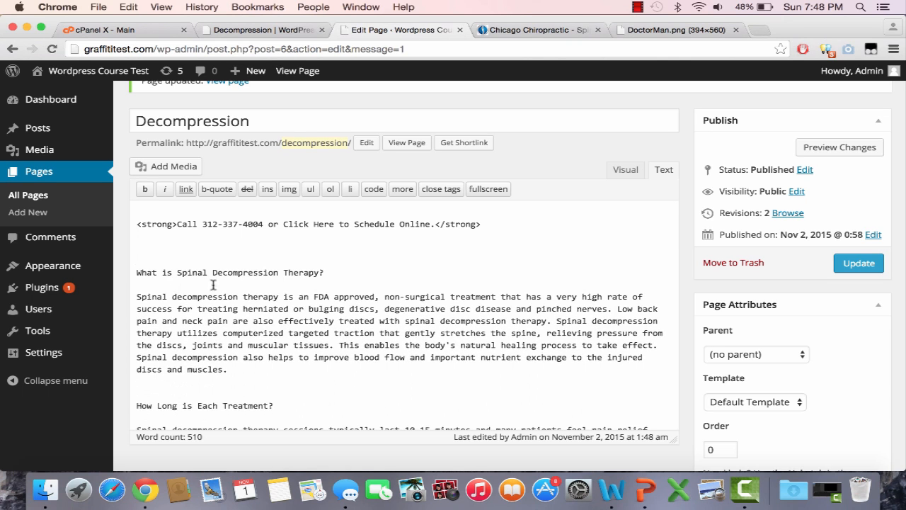
key(BackSpace)
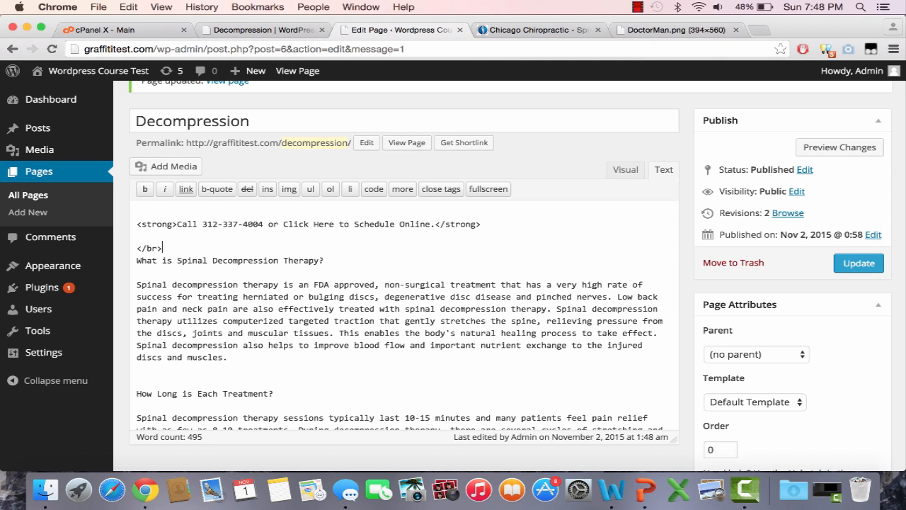
key(Return)
click(181, 246)
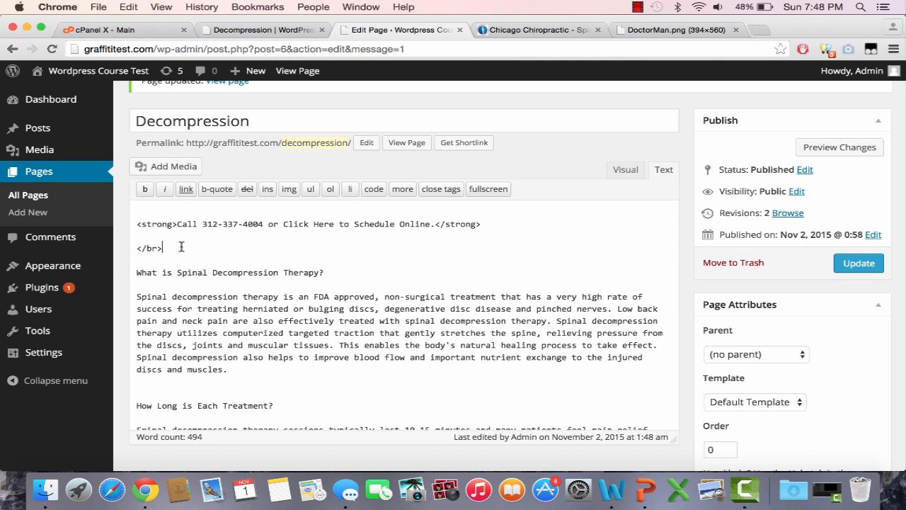
Make the headings "What is Spinal Decompression Therapy?", "How Long is Each Treatment?" and "Is Spinal Decompression Therapy Safe?" bold
drag(324, 273, 137, 274)
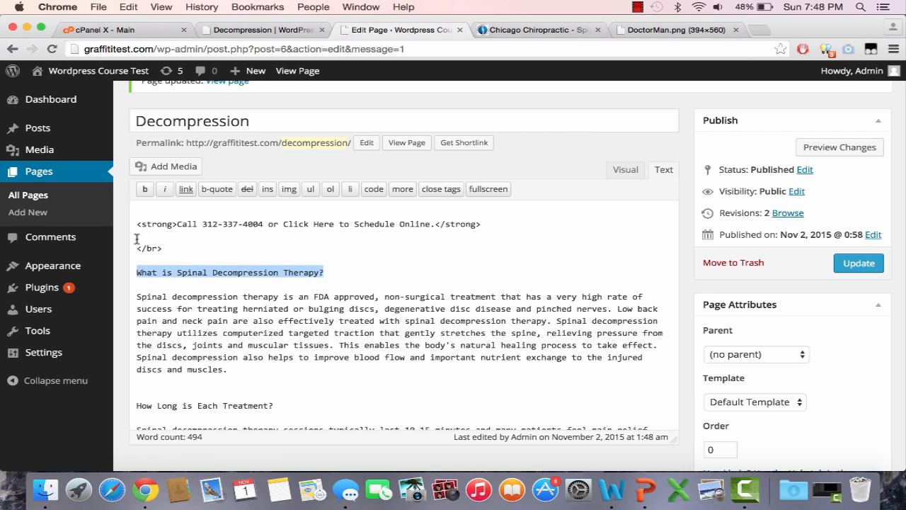
click(144, 188)
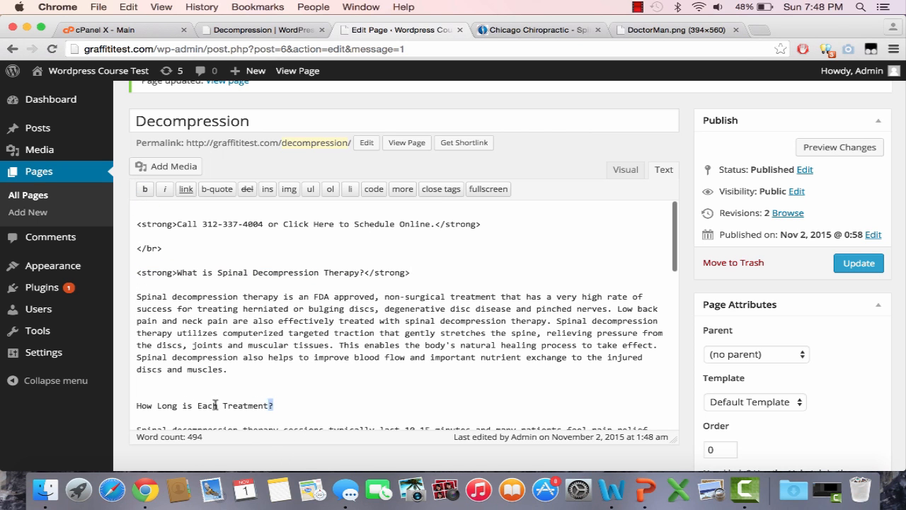
drag(215, 404, 133, 404)
click(144, 188)
scroll(283, 415, down, 5)
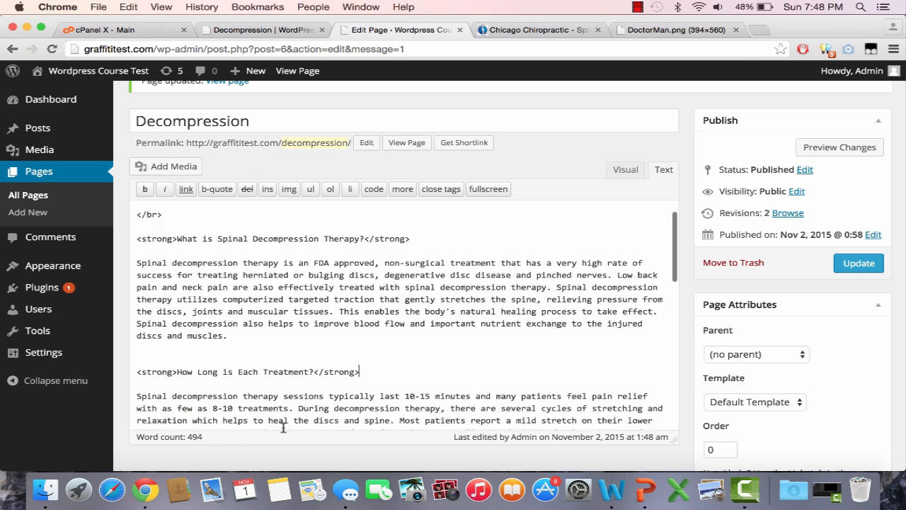
drag(341, 375, 133, 316)
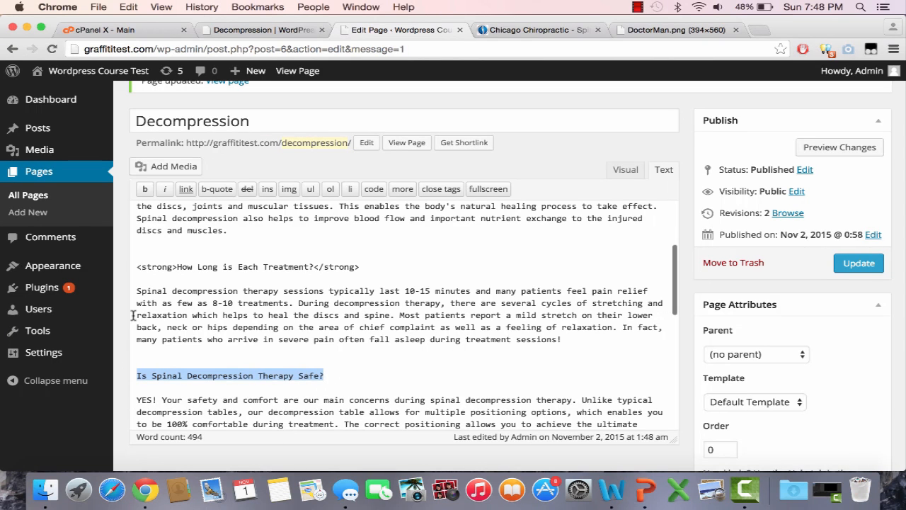
click(145, 193)
Make the headings "Why the need for exercise and other therapies?" and "How much will it cost?" bold
scroll(304, 226, down, 5)
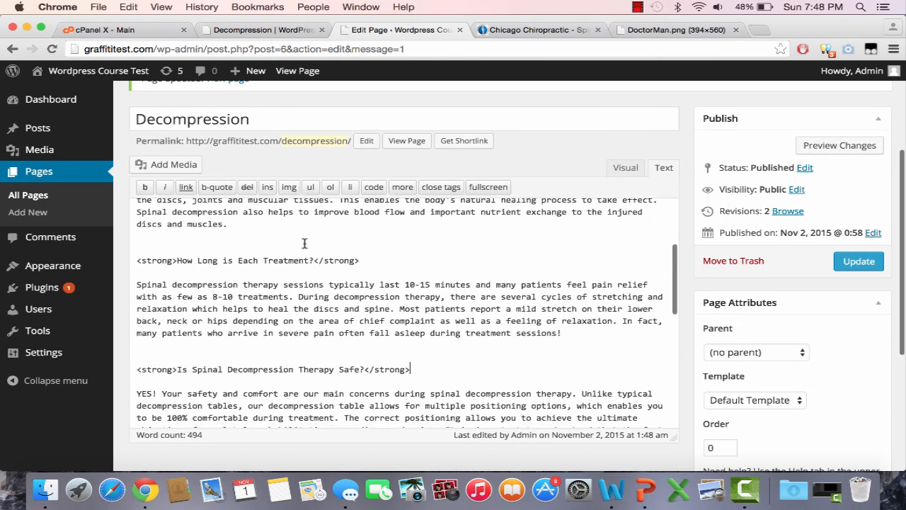
scroll(305, 243, down, 2)
drag(371, 325, 139, 318)
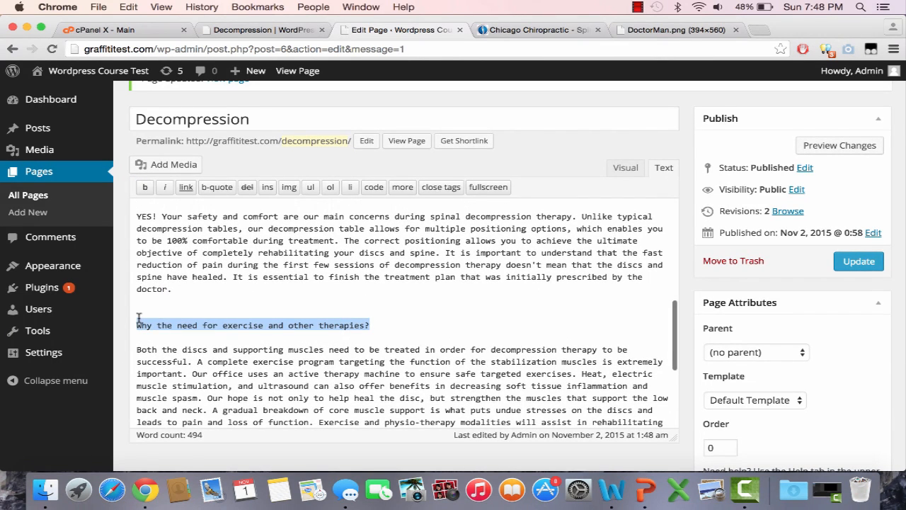
click(145, 188)
scroll(241, 410, down, 5)
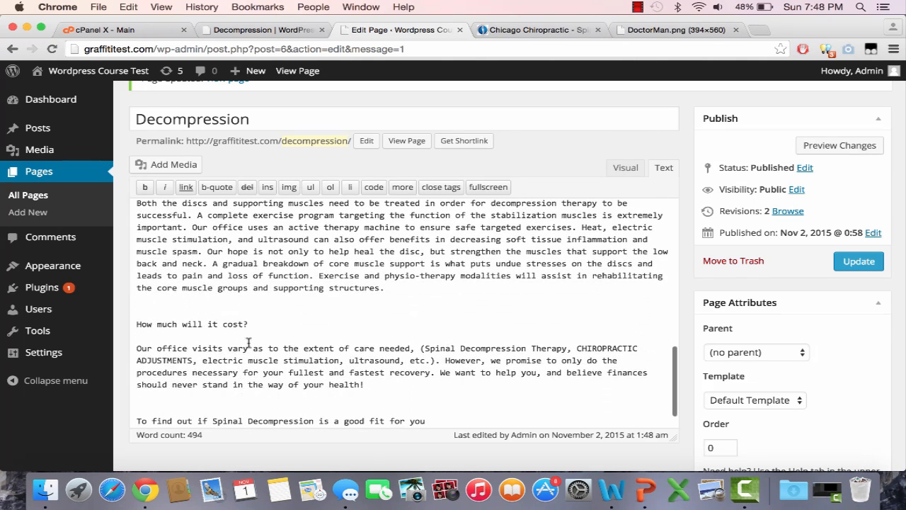
drag(249, 323, 140, 322)
click(210, 349)
drag(249, 325, 137, 313)
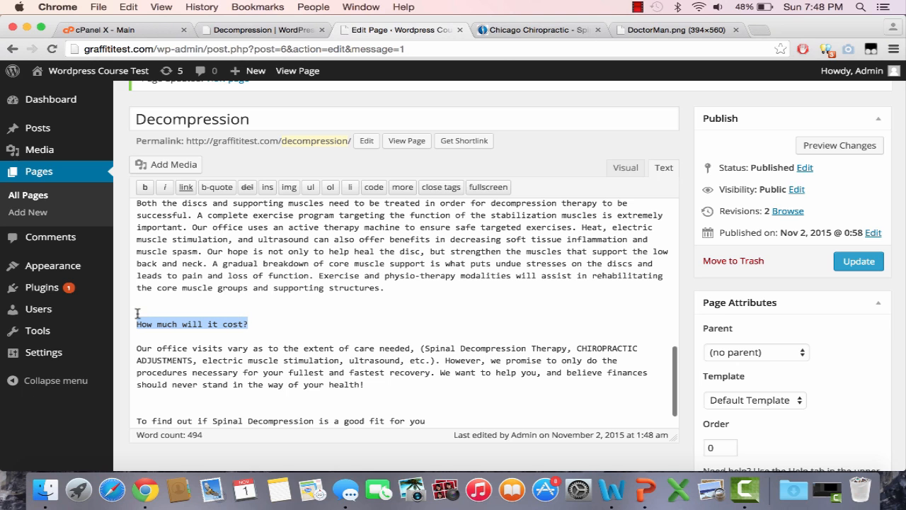
click(145, 187)
Make the closing "To find out if Spinal Decompression is a good fit for you" paragraph bold and delete "by clicking here" from its end
scroll(215, 396, down, 3)
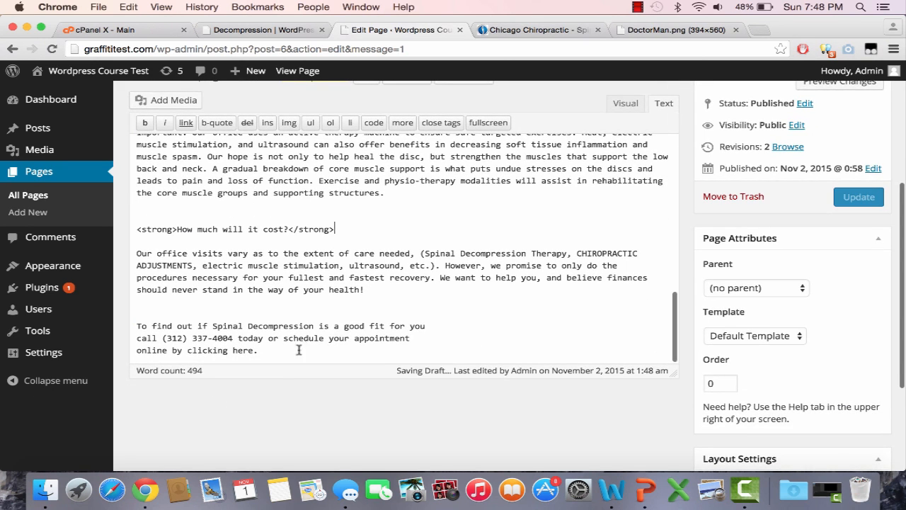
drag(300, 348, 137, 324)
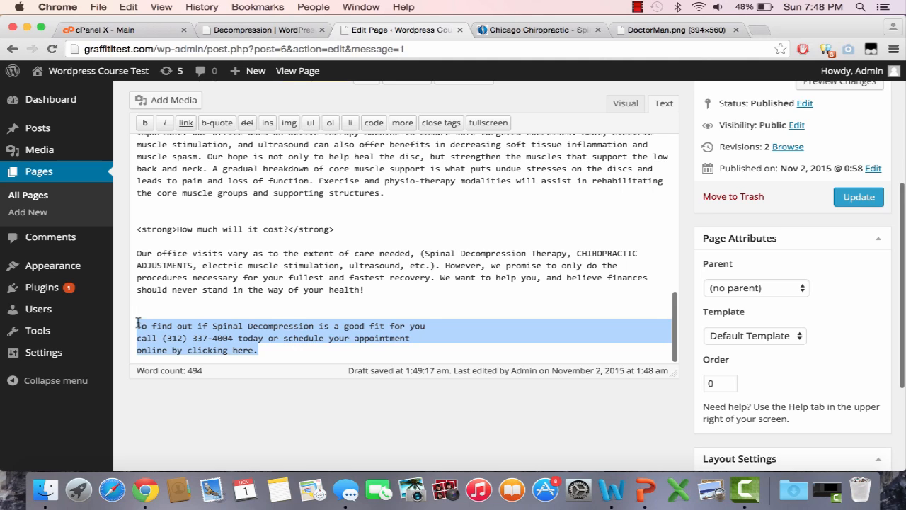
click(144, 123)
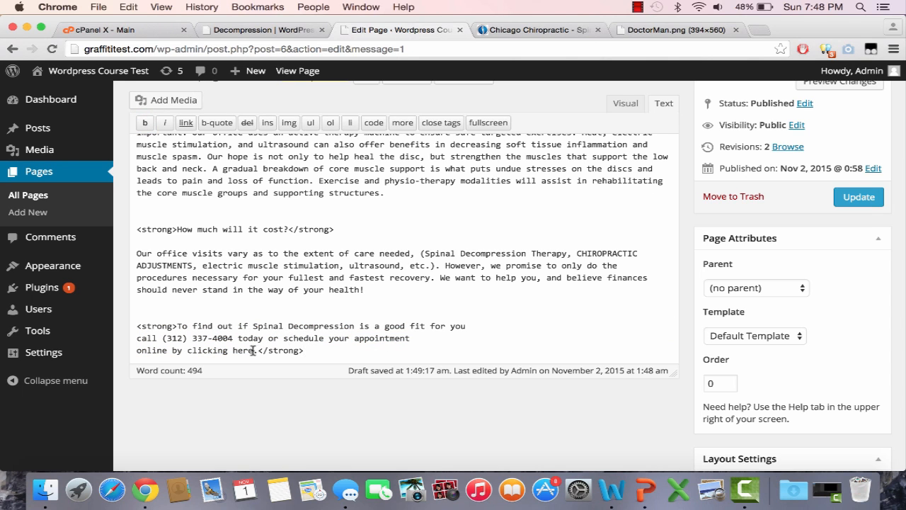
drag(253, 350, 164, 350)
key(BackSpace)
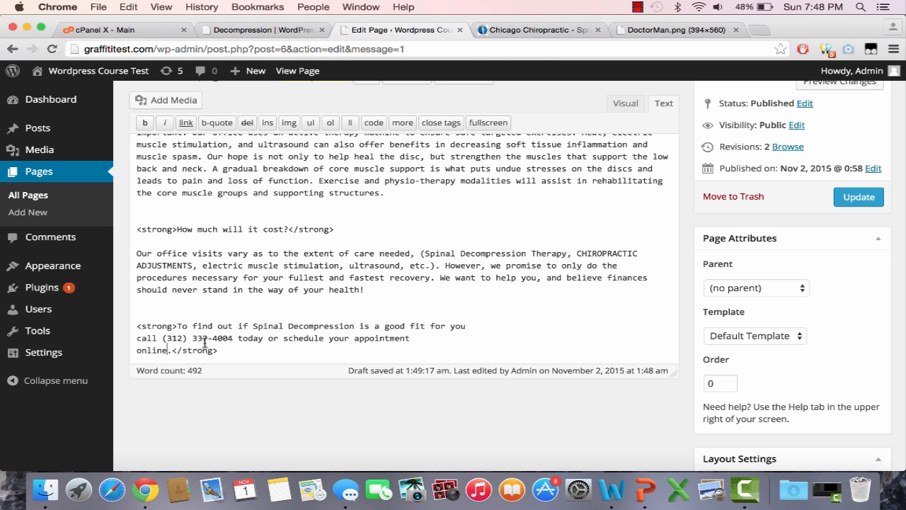
Update the page, then reopen Decompression on the live site and review the bold headings and closing paragraph
click(859, 197)
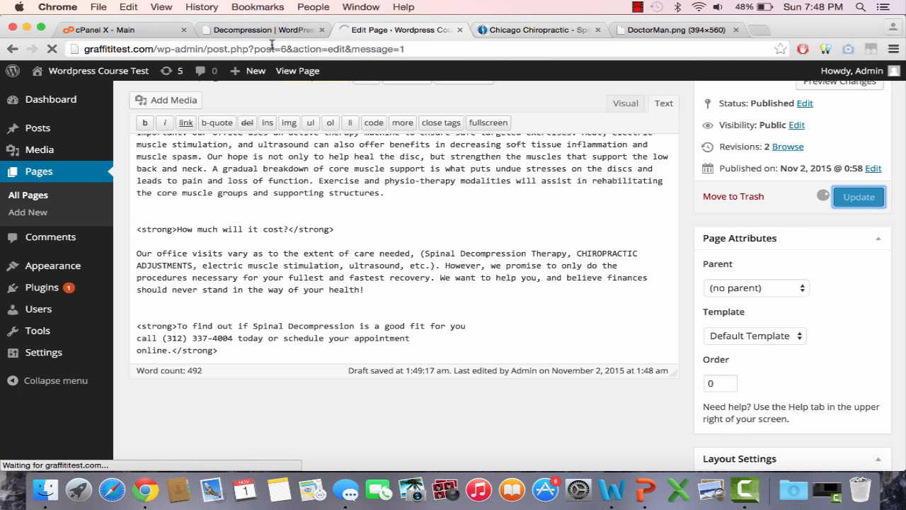
click(269, 30)
click(395, 115)
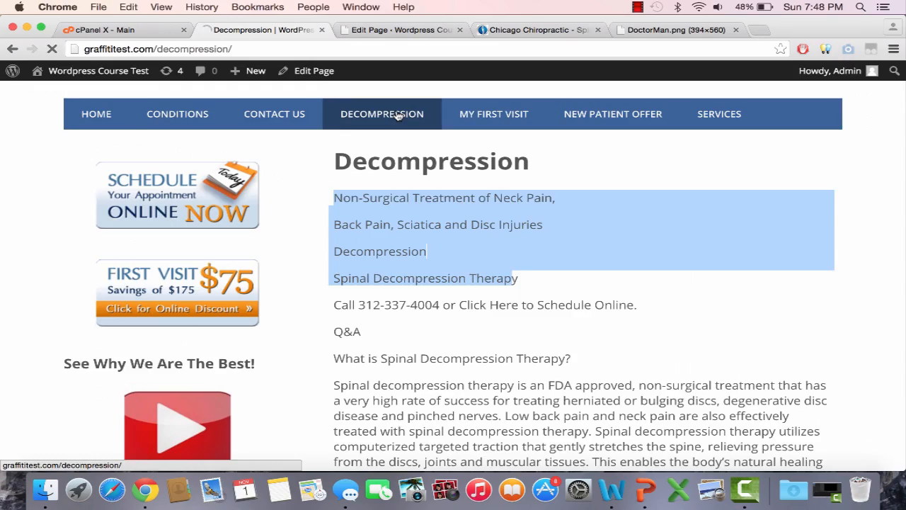
scroll(473, 287, down, 20)
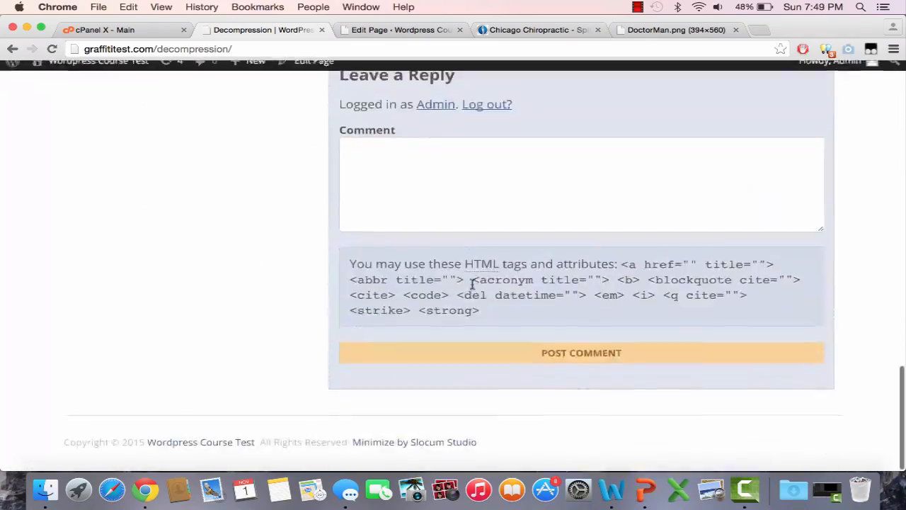
scroll(473, 288, up, 10)
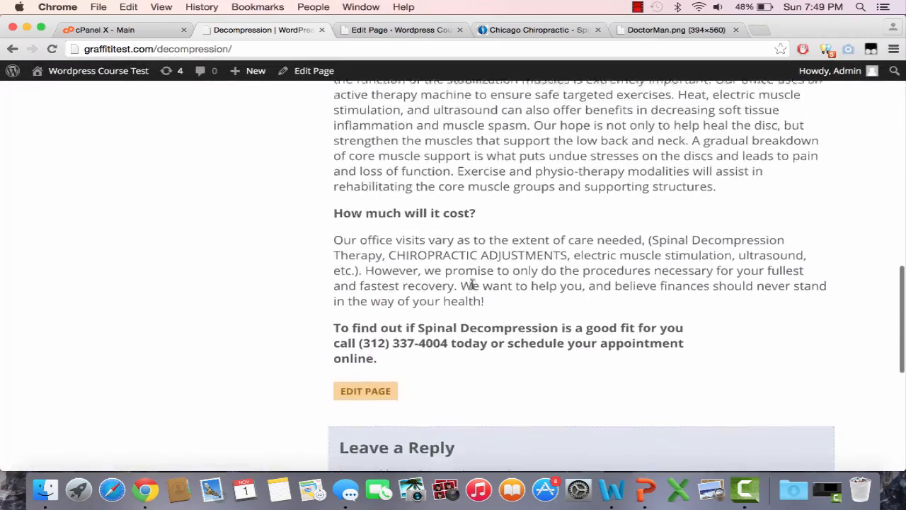
scroll(473, 287, up, 10)
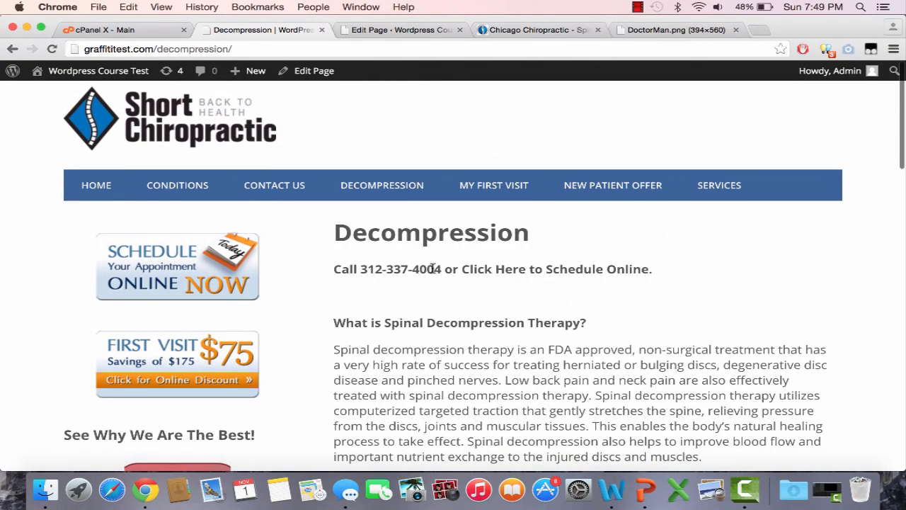
In the Decompression page's content, wrap the phone number in the opening call-to-schedule line in <h1> and </h1> tags
click(425, 30)
scroll(297, 269, down, 3)
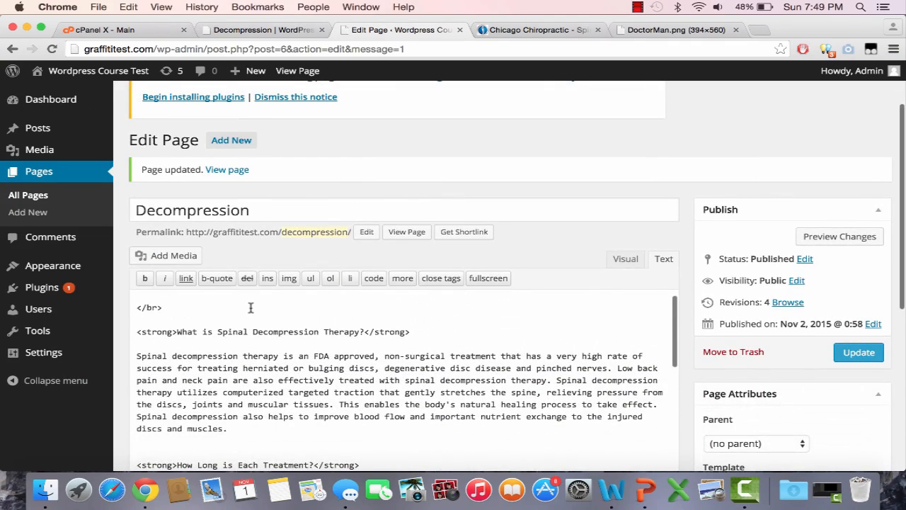
scroll(206, 331, up, 5)
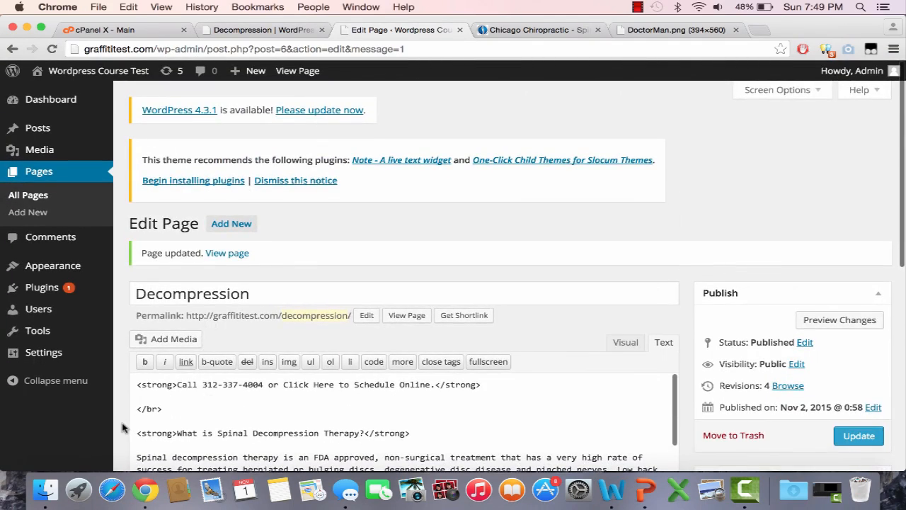
scroll(122, 427, down, 2)
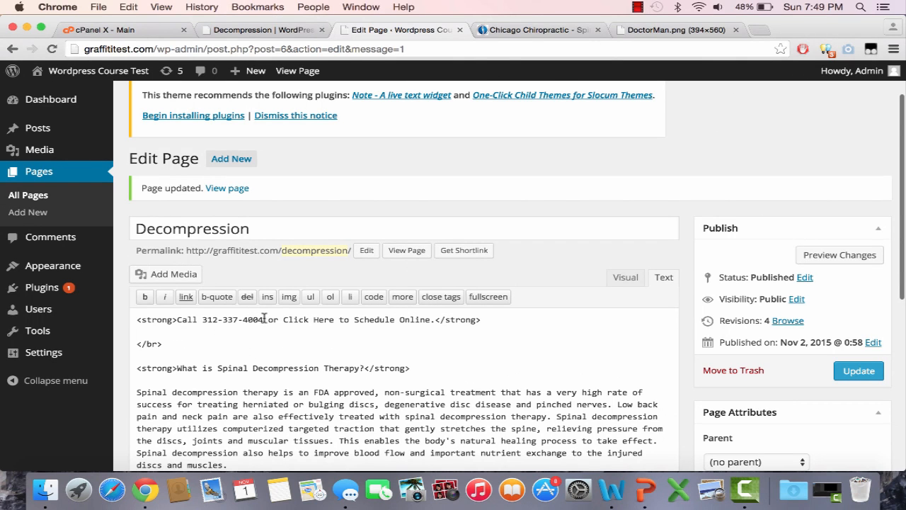
text(<)
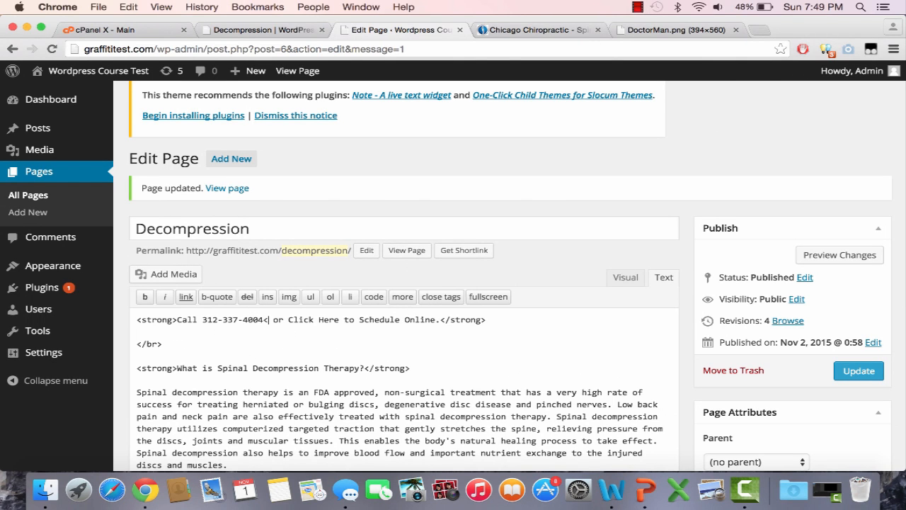
text(/h1)
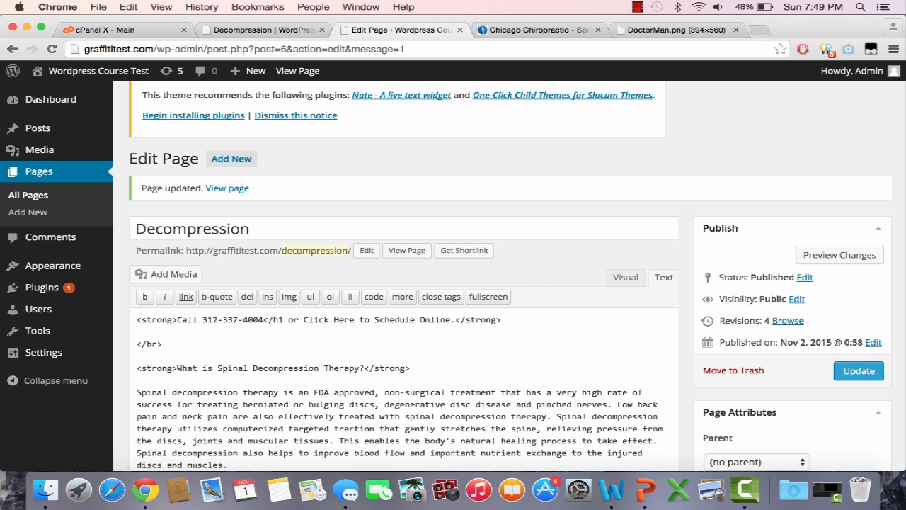
text(>)
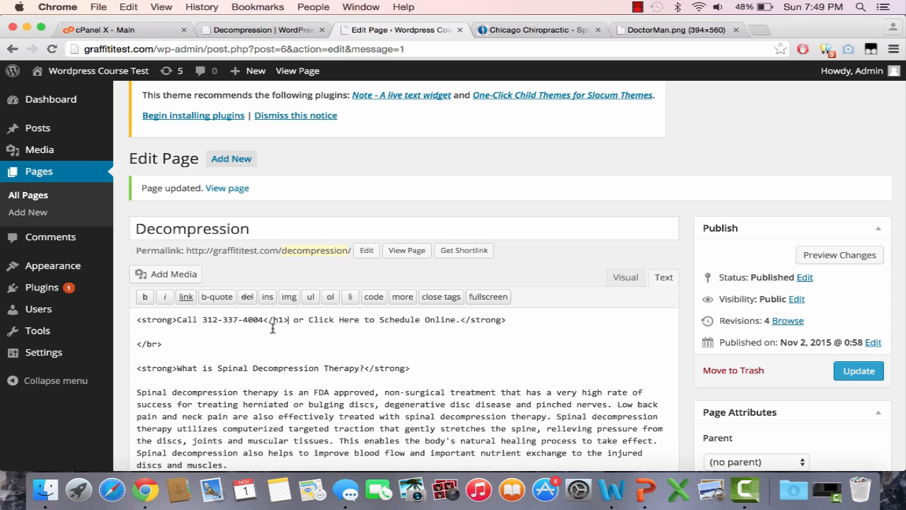
click(202, 320)
text(<h1>)
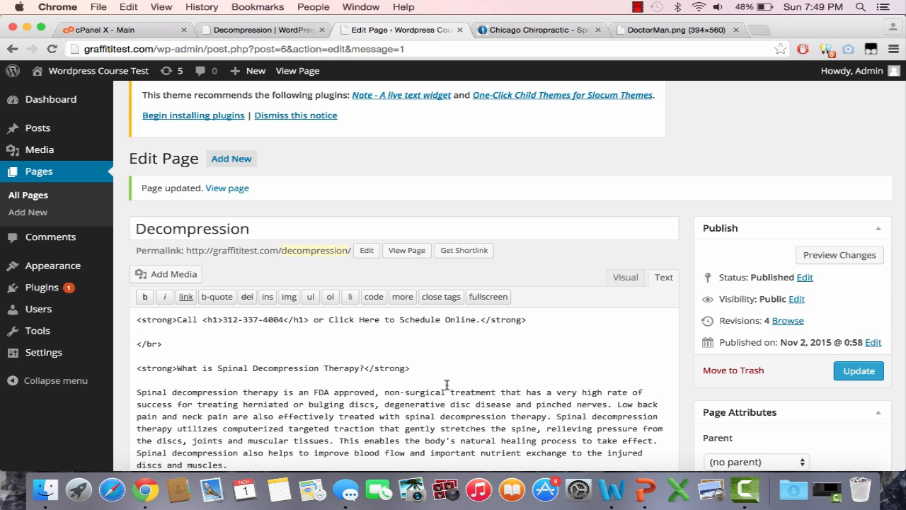
Update the page and reload the live Decompression page to check how the phone number heading looks
click(859, 371)
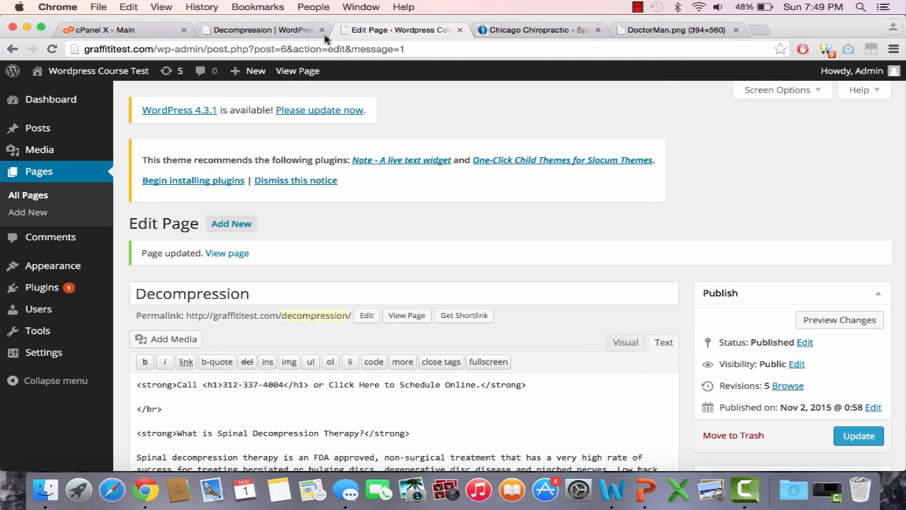
click(277, 30)
click(277, 46)
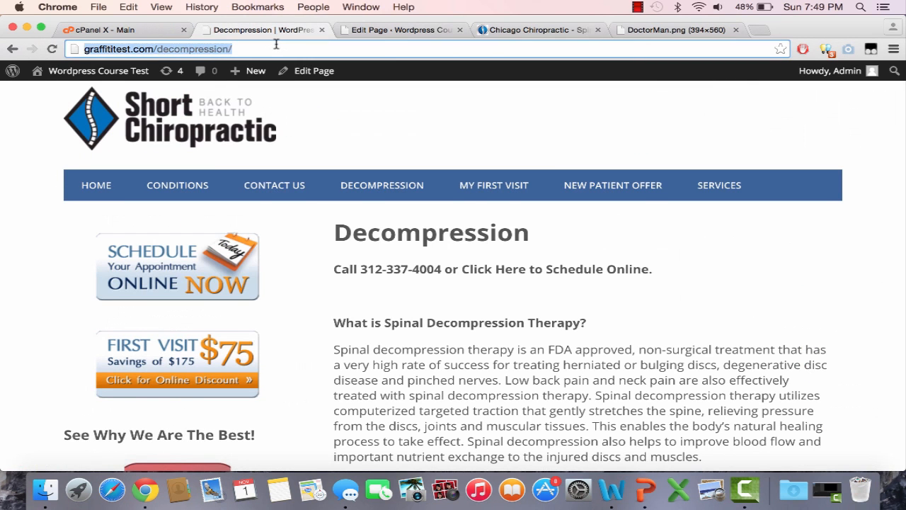
key(Return)
scroll(416, 280, down, 1)
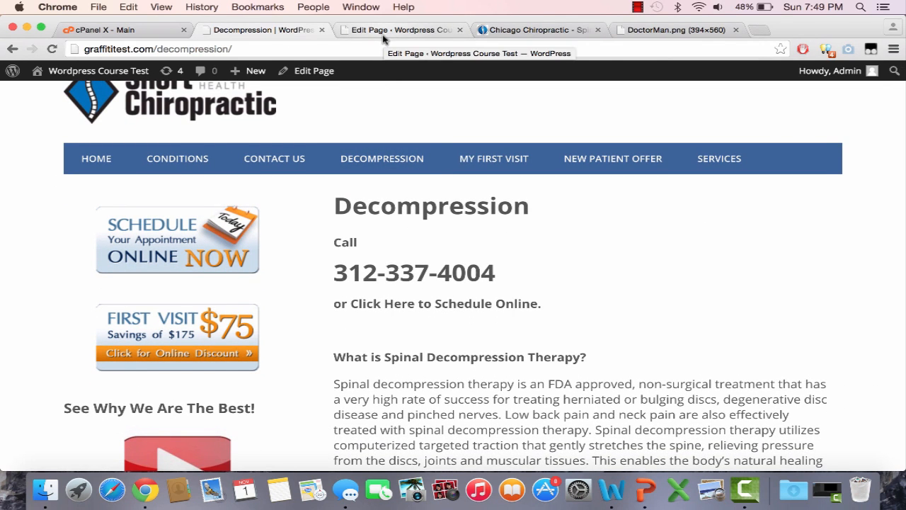
scroll(449, 257, down, 15)
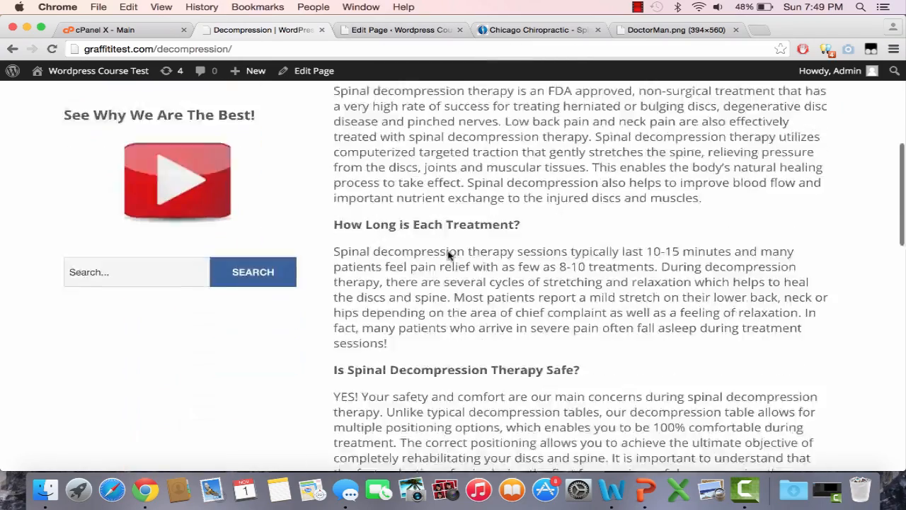
scroll(449, 257, up, 15)
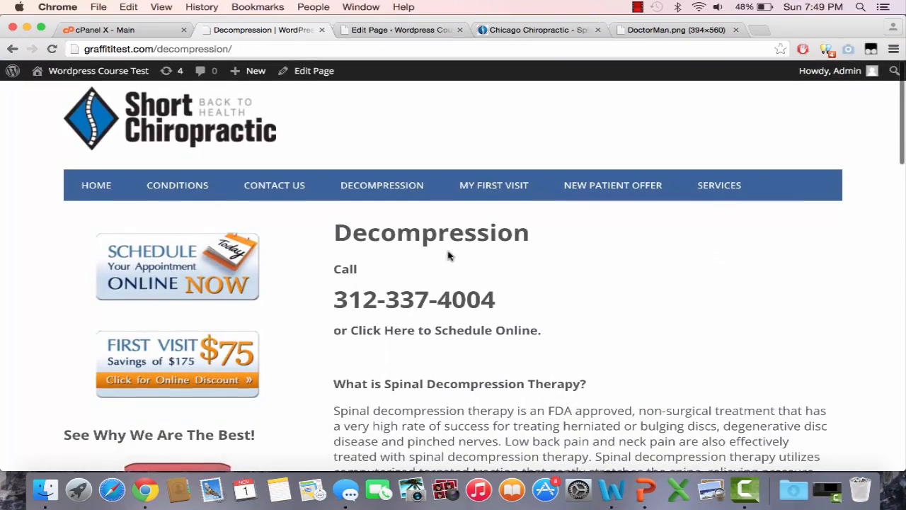
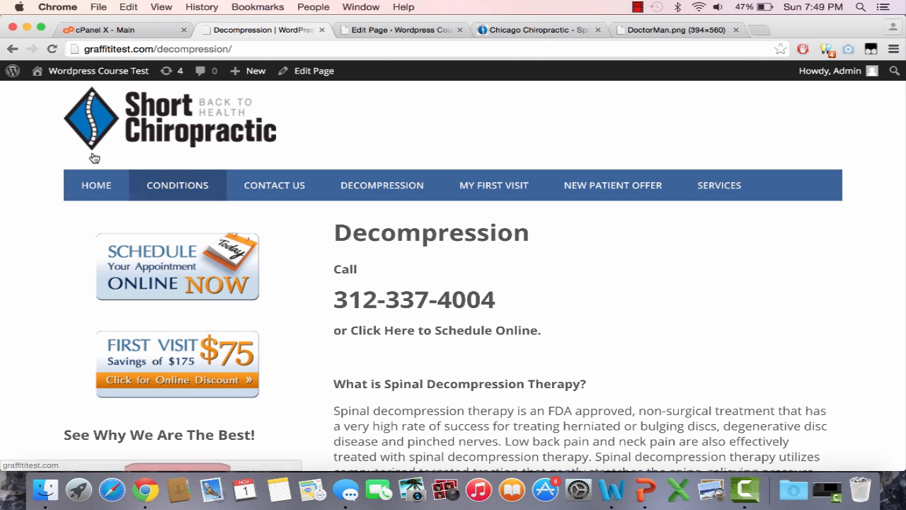
Open the live site's Home page and compare its navigation and content with the Chicago Chiropractic reference site
click(94, 185)
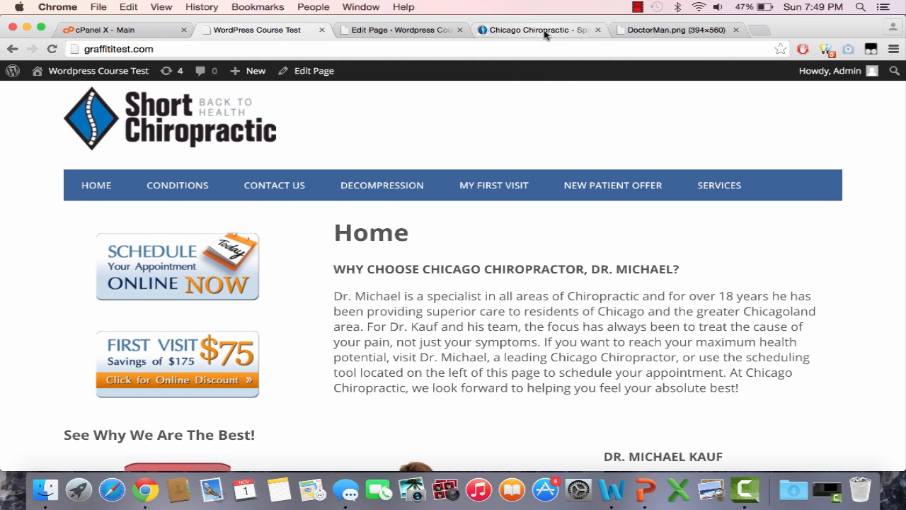
click(514, 31)
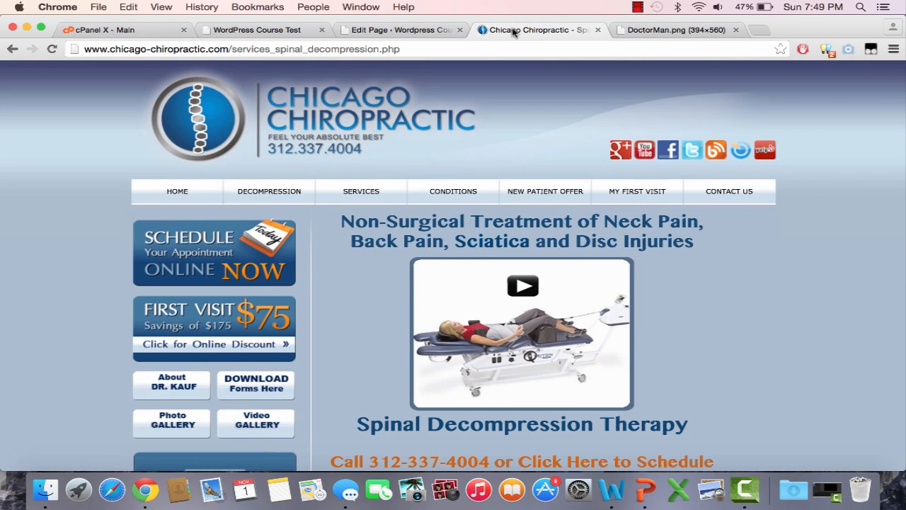
click(246, 31)
scroll(432, 263, down, 3)
scroll(432, 263, down, 5)
scroll(432, 264, up, 5)
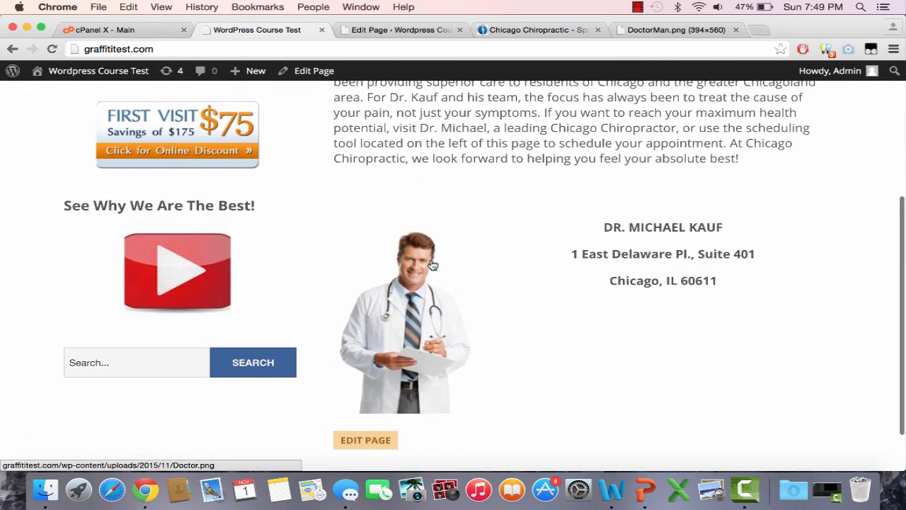
scroll(431, 260, up, 3)
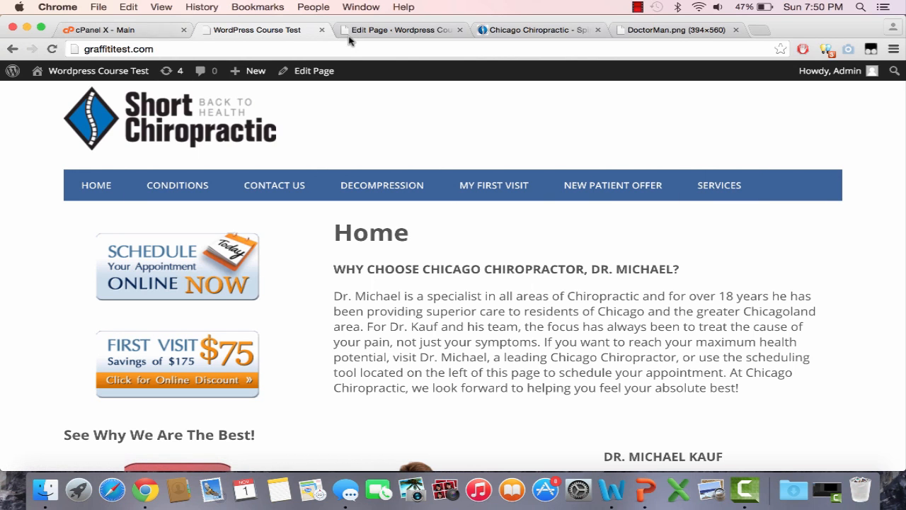
Return to the WordPress admin and open the Menus settings for the theme
click(376, 34)
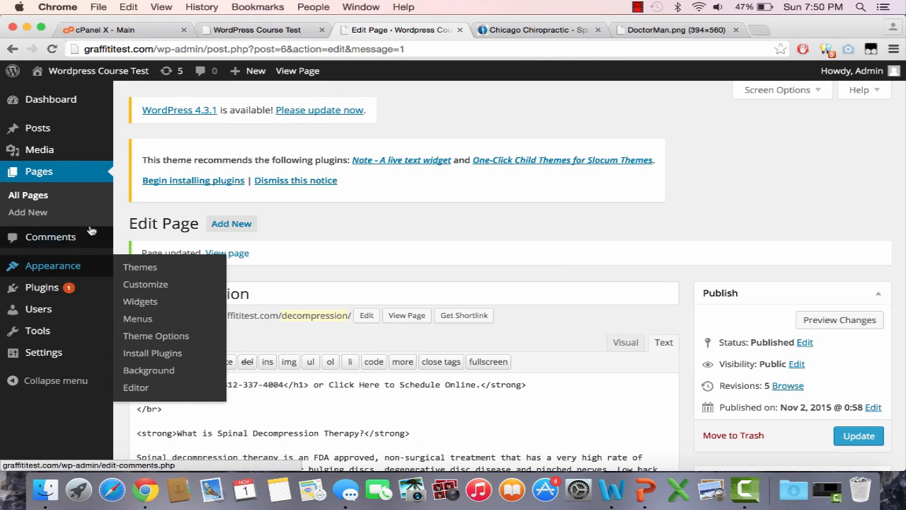
mouse_move(86, 276)
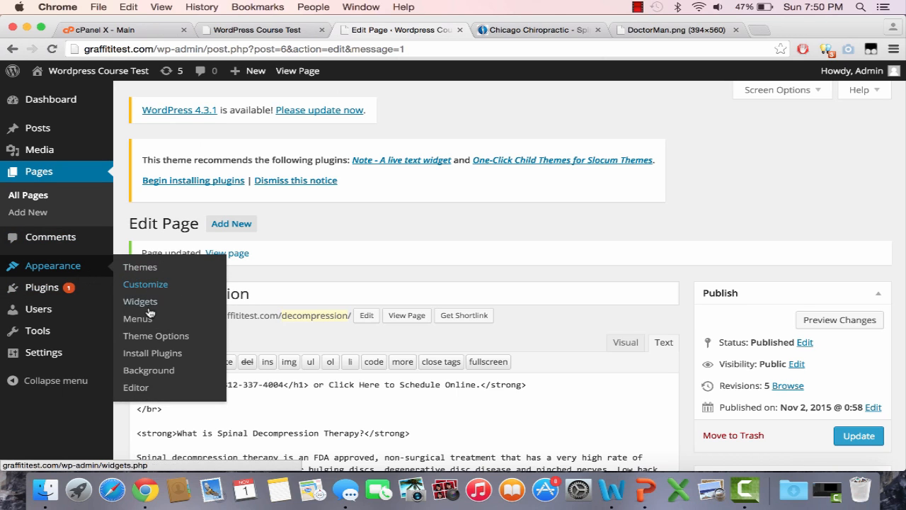
click(128, 319)
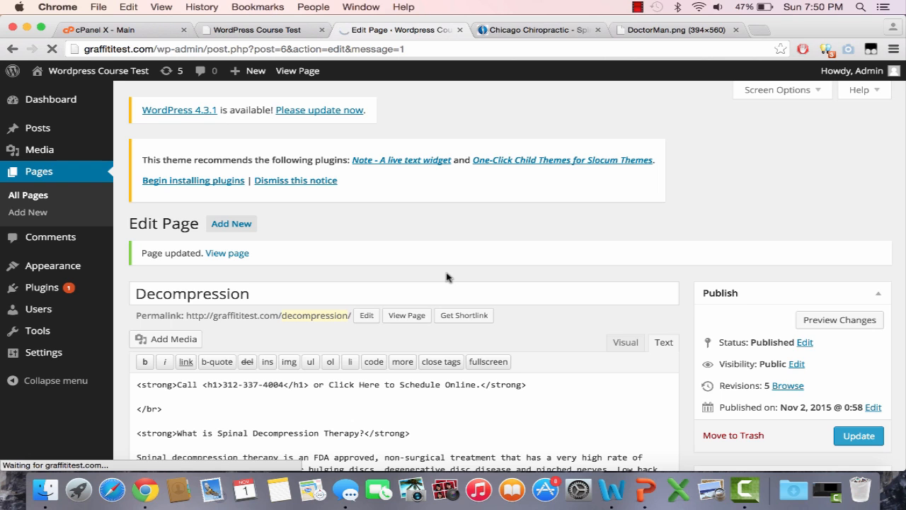
scroll(447, 277, down, 2)
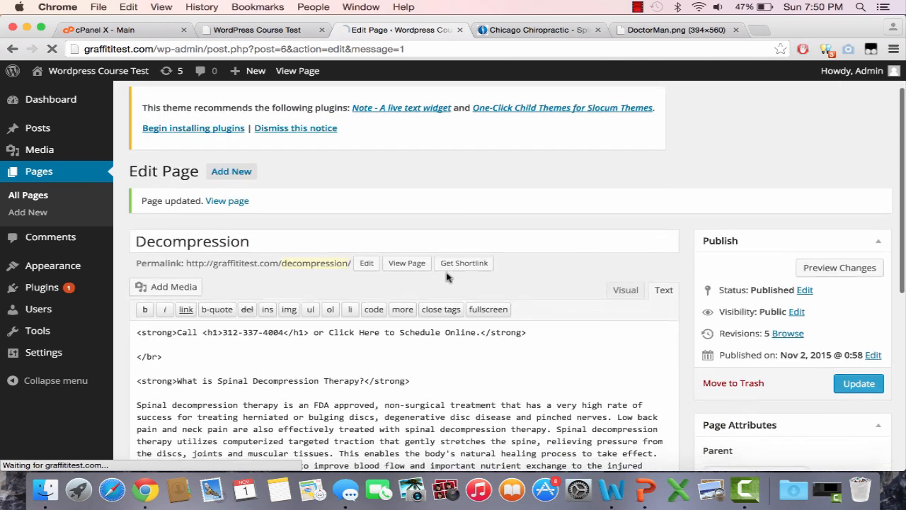
click(639, 7)
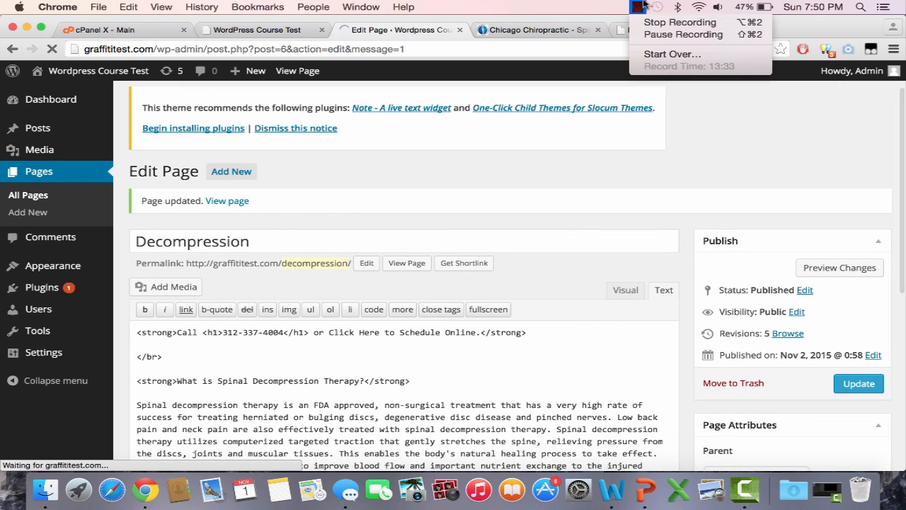
click(664, 40)
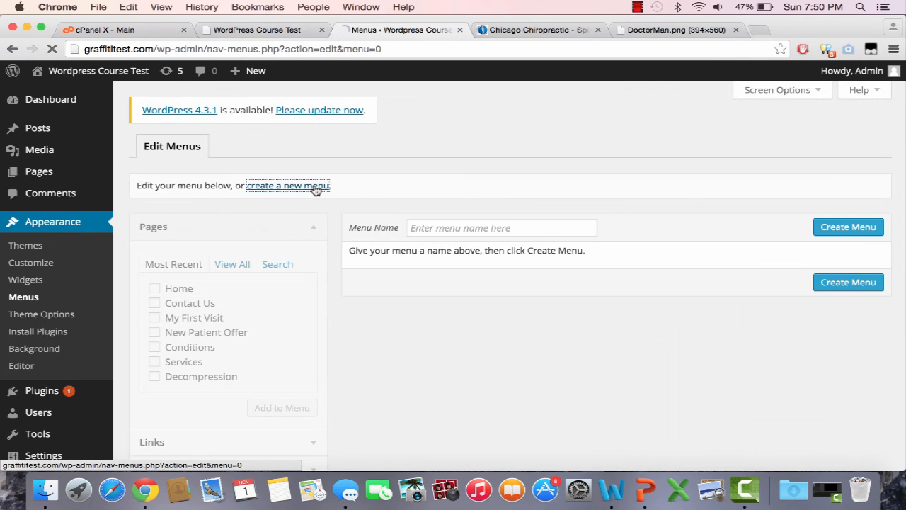
Create a new navigation menu named Main Menu
click(455, 228)
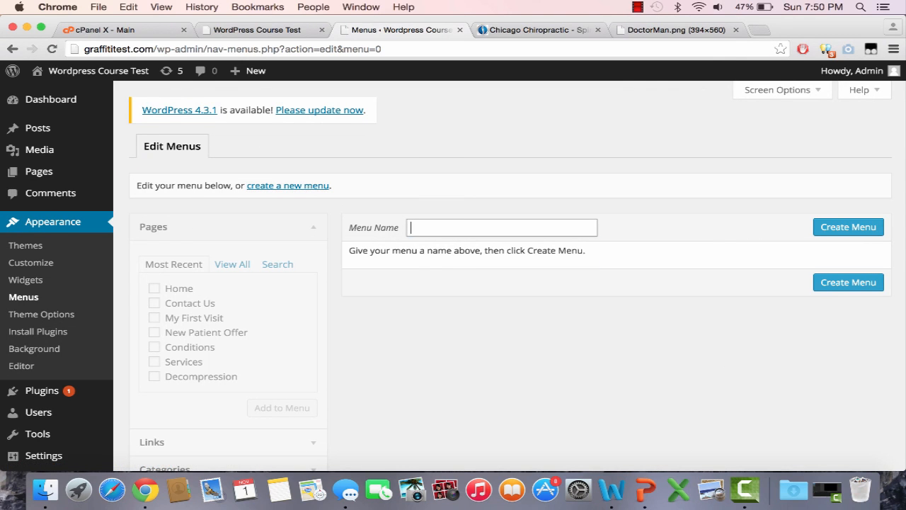
text(Main)
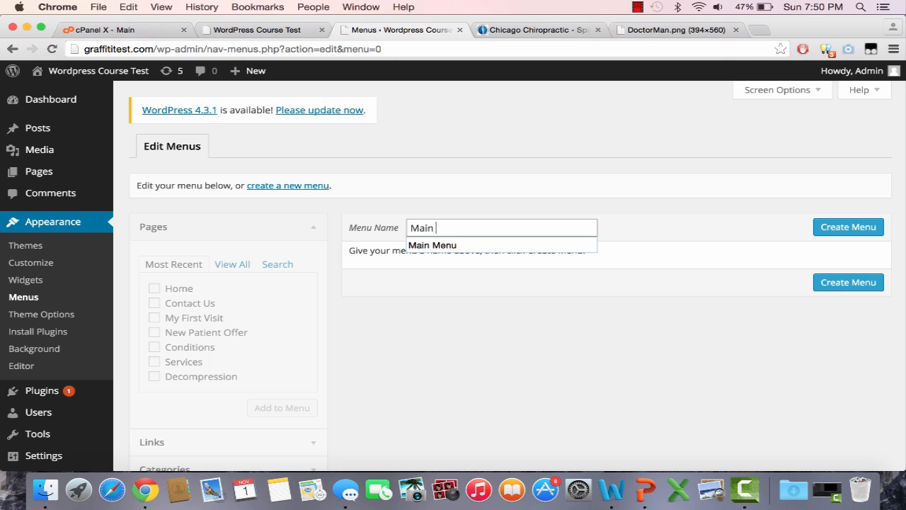
key(Down)
key(Return)
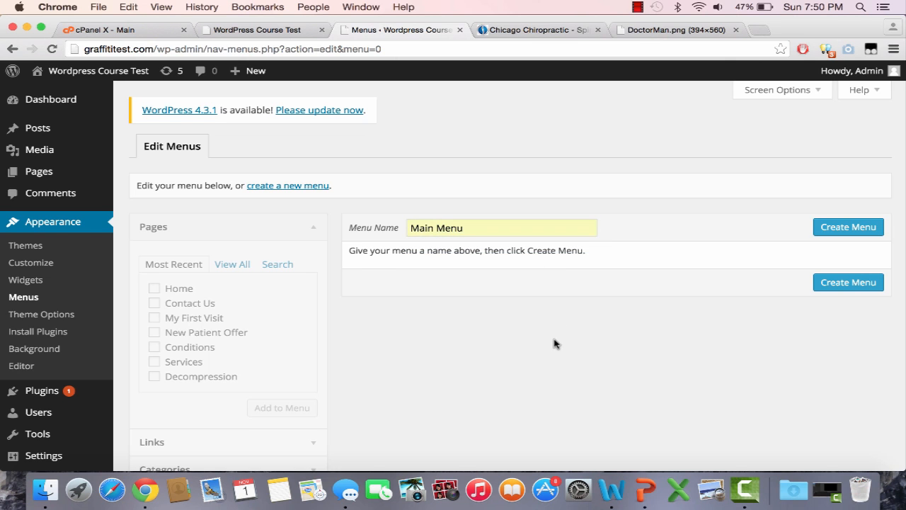
scroll(555, 343, down, 1)
scroll(554, 343, down, 1)
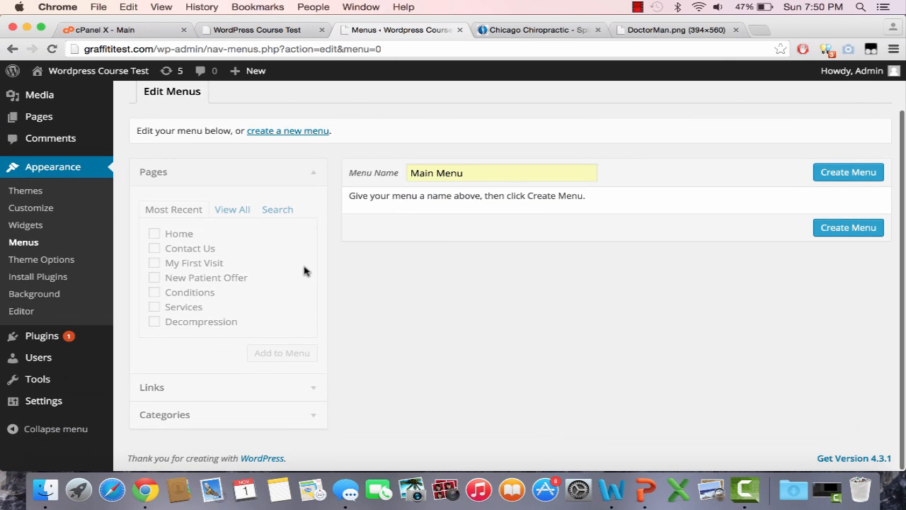
click(845, 232)
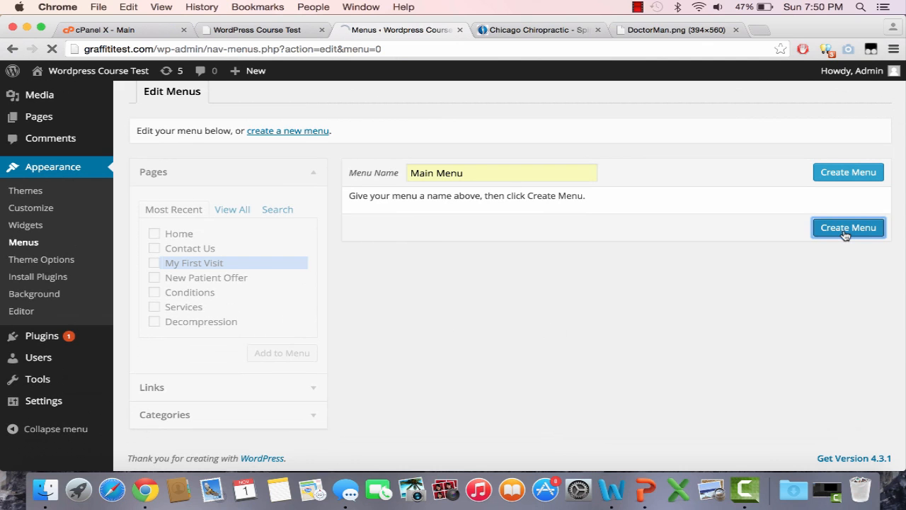
Assign Main Menu to the Top Navigation, Primary Navigation and Footer Navigation locations and save it
scroll(732, 312, down, 1)
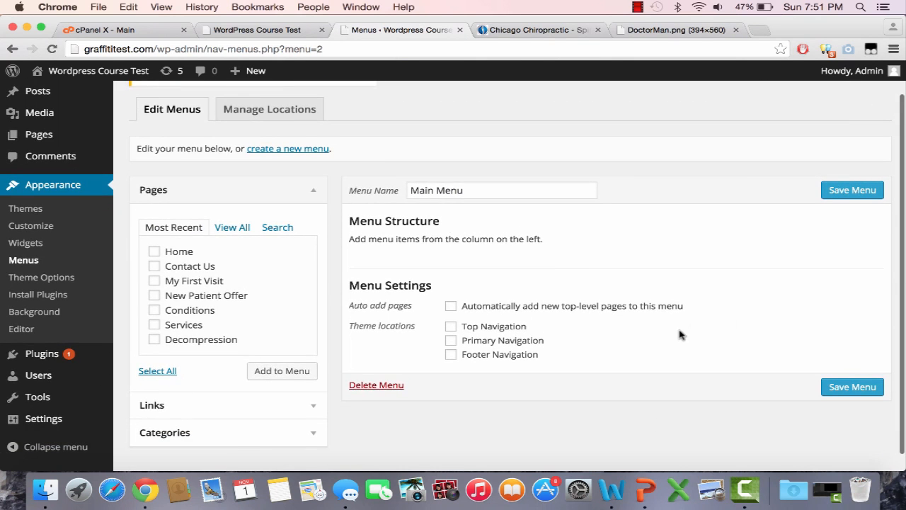
scroll(670, 342, down, 1)
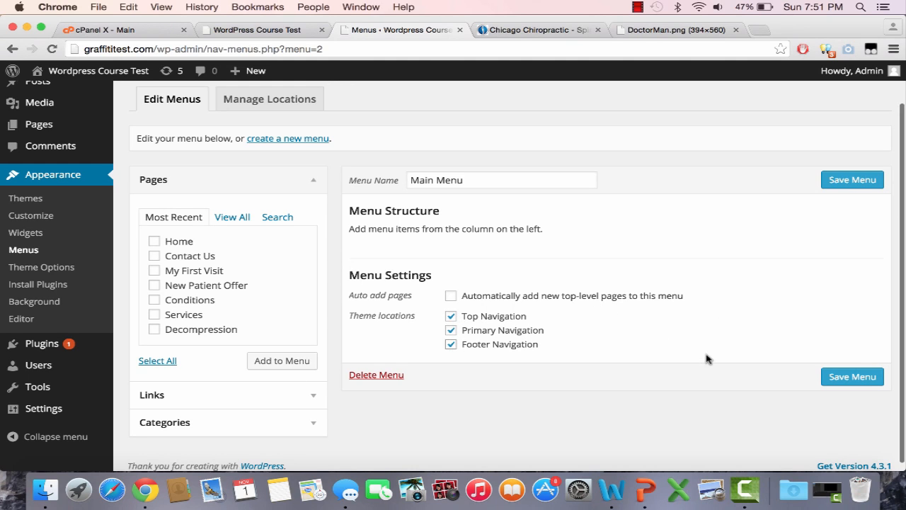
click(845, 380)
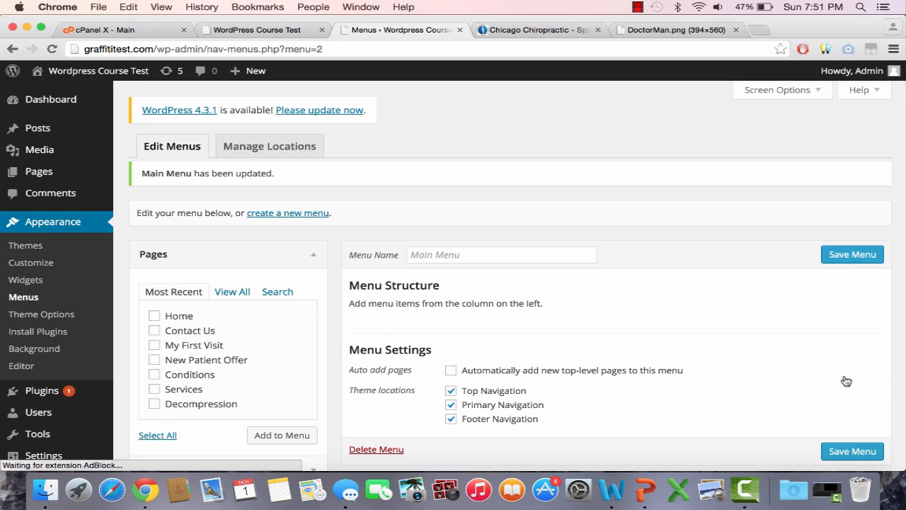
Add the Home, Contact Us, My First Visit, New Patient Offer, Conditions, Services and Decompression pages to Main Menu
scroll(773, 414, down, 2)
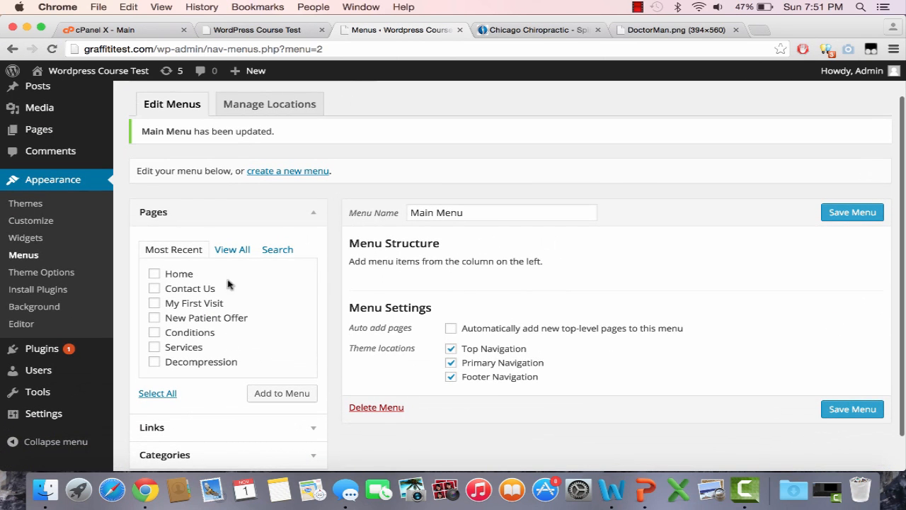
click(184, 276)
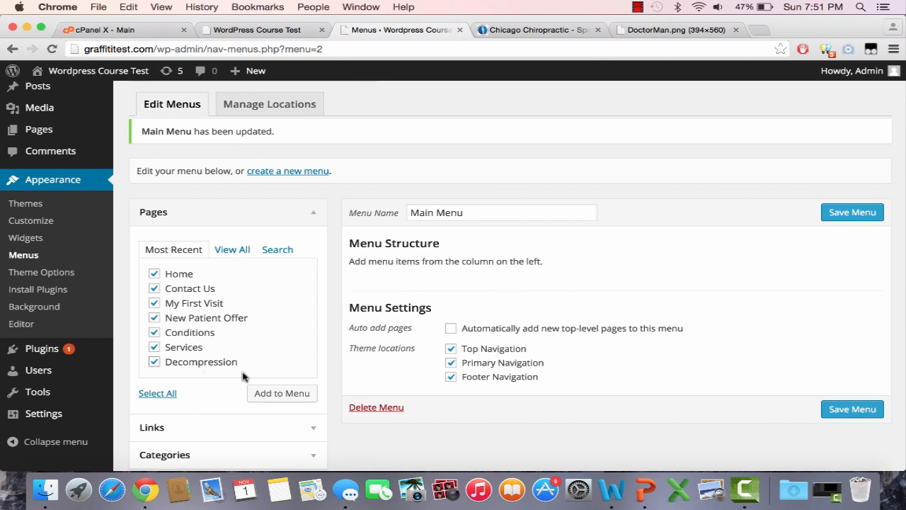
click(298, 395)
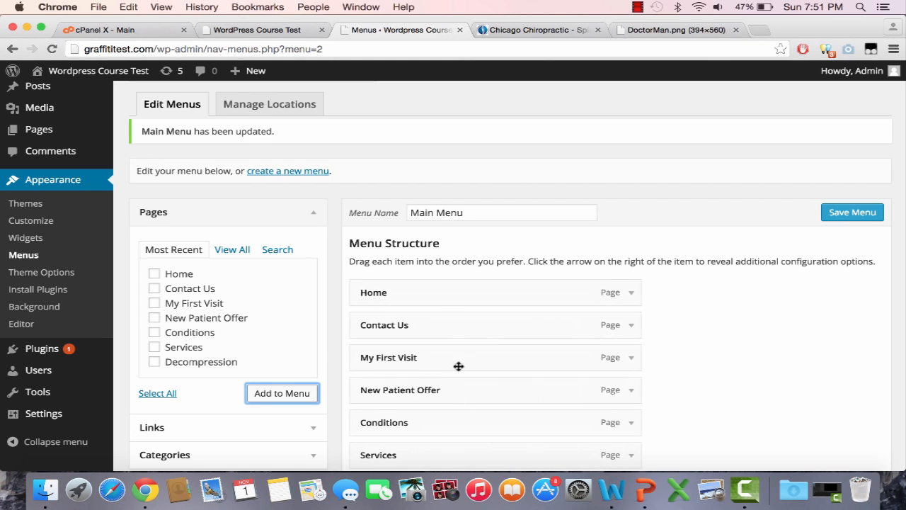
Reorder the menu items as Home, Services, Decompression, My First Visit, New Patient Offer, Contact Us, Conditions, and save the menu
scroll(571, 314, down, 3)
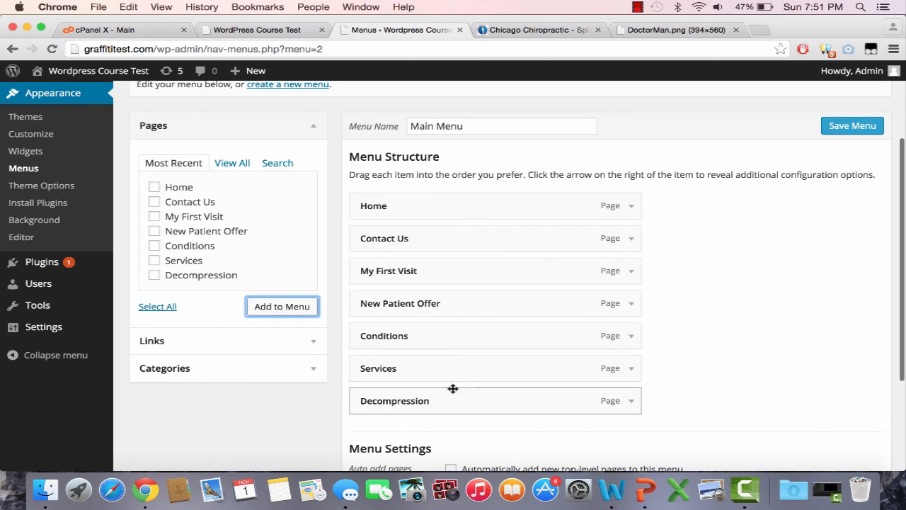
drag(478, 247, 478, 411)
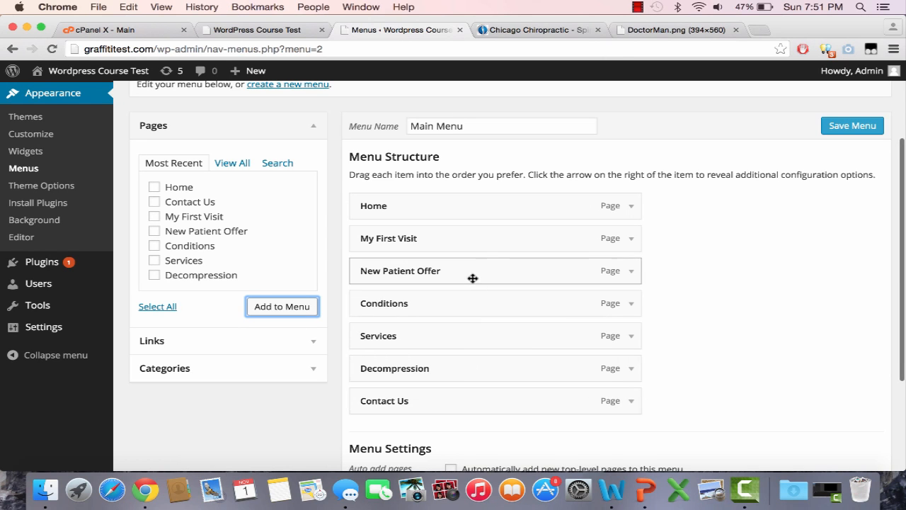
drag(473, 279, 468, 372)
drag(468, 245, 467, 350)
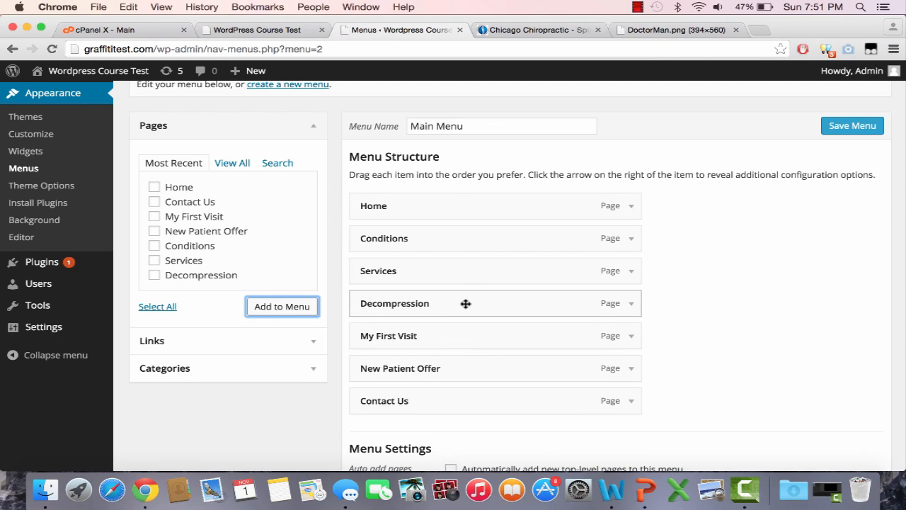
drag(461, 245, 460, 418)
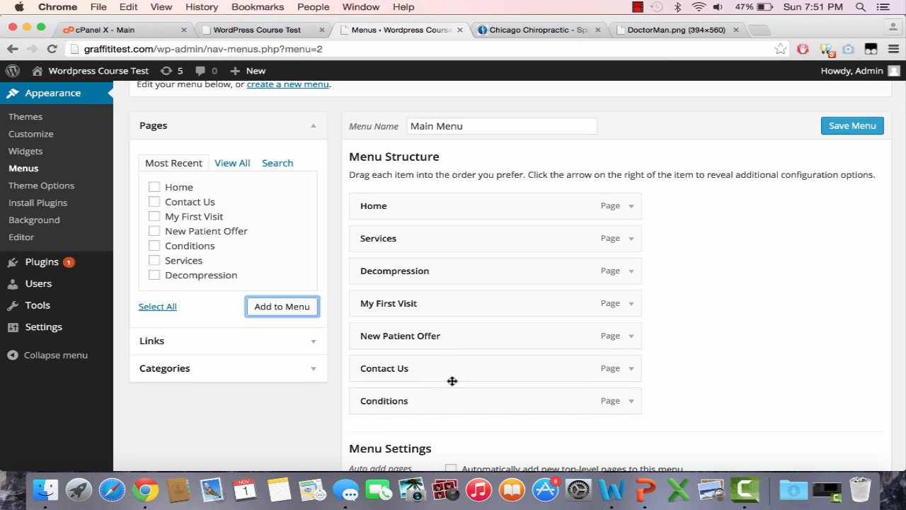
scroll(749, 251, down, 4)
scroll(748, 251, up, 8)
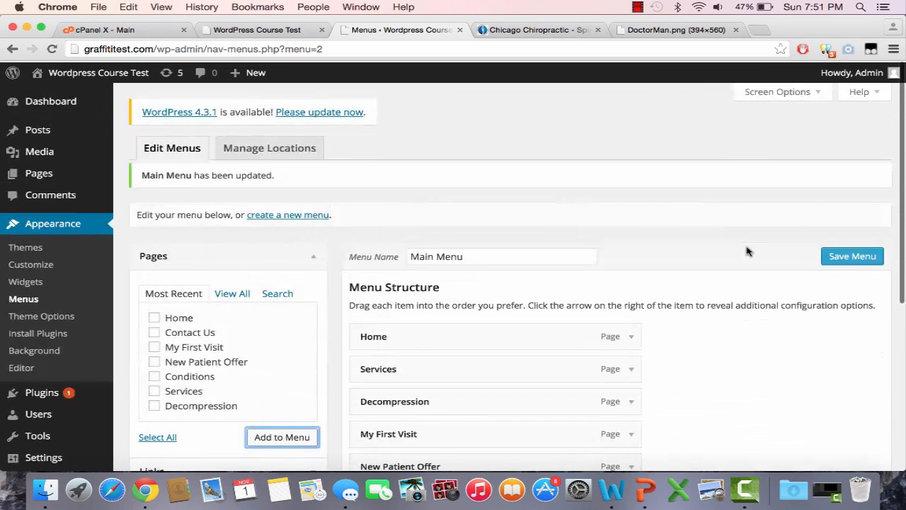
click(834, 253)
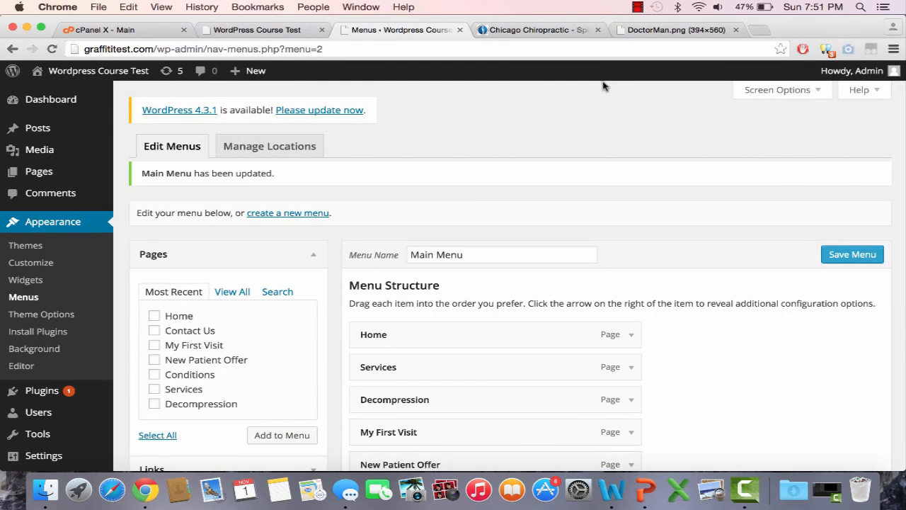
Reload the live Home page and check where the new menu appears across the page
click(528, 30)
click(248, 30)
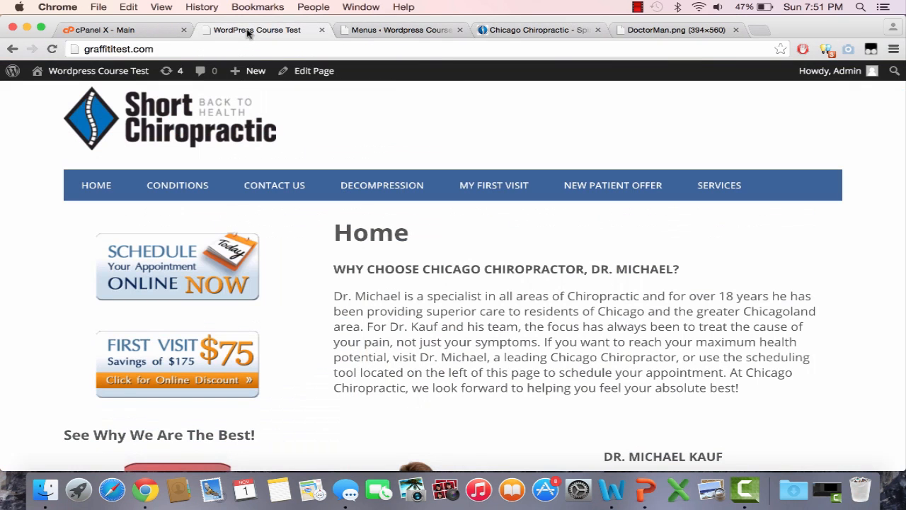
click(247, 49)
key(Return)
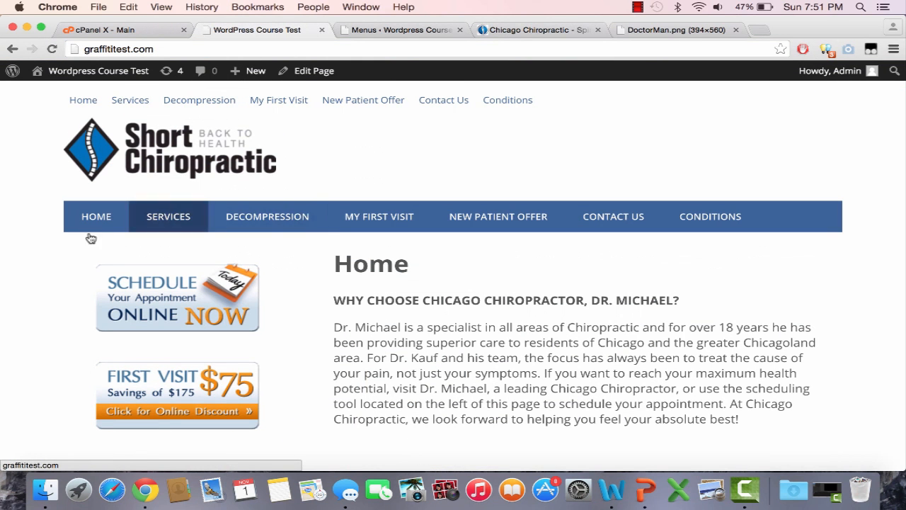
scroll(718, 227, down, 10)
scroll(720, 224, up, 10)
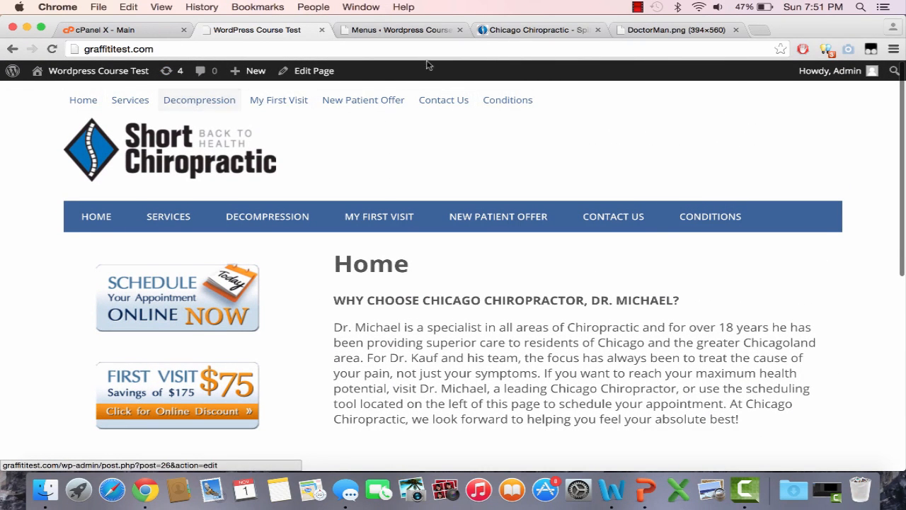
Remove Main Menu from the Top Navigation location and save the menu
click(413, 32)
scroll(428, 221, down, 5)
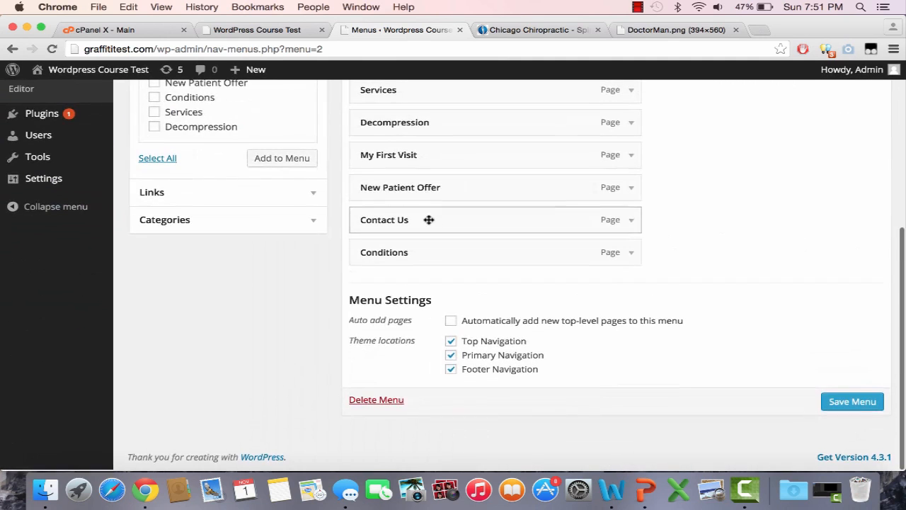
click(450, 343)
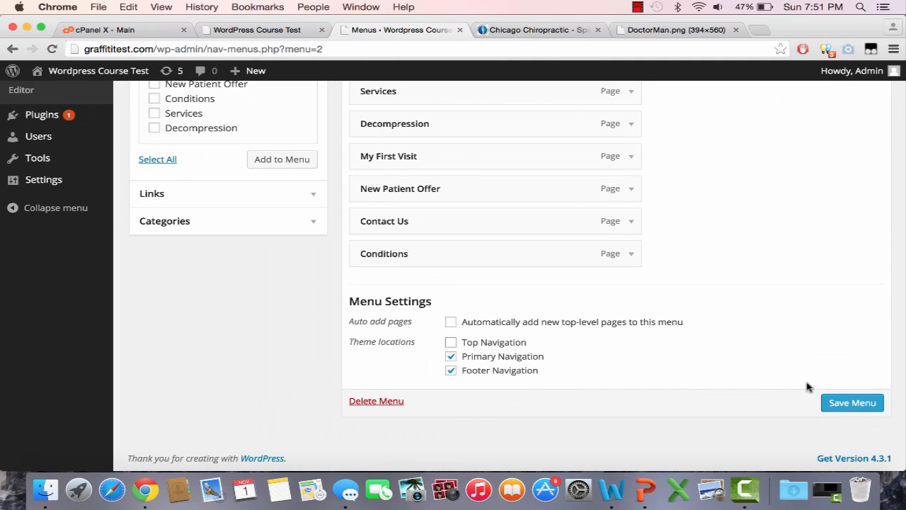
click(837, 401)
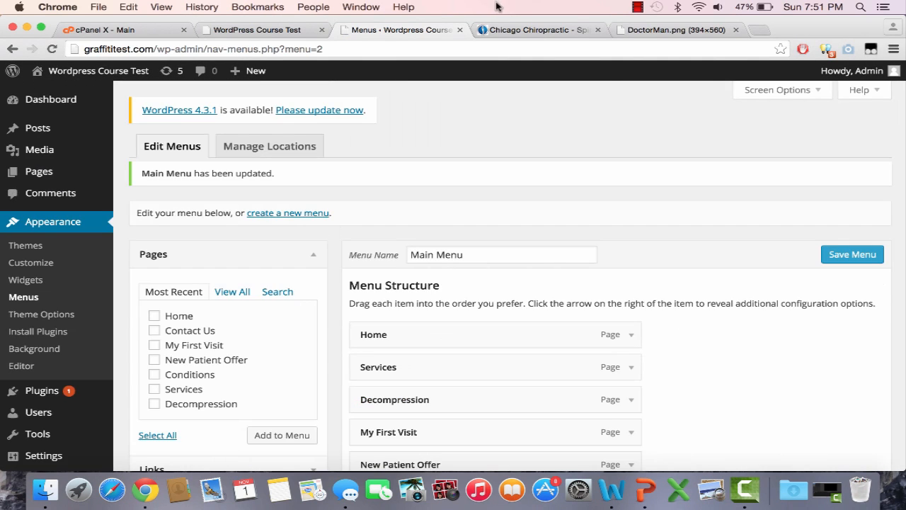
Reload the live Home page, check its header and footer menus, and open the Services page from the menu
click(506, 34)
click(232, 30)
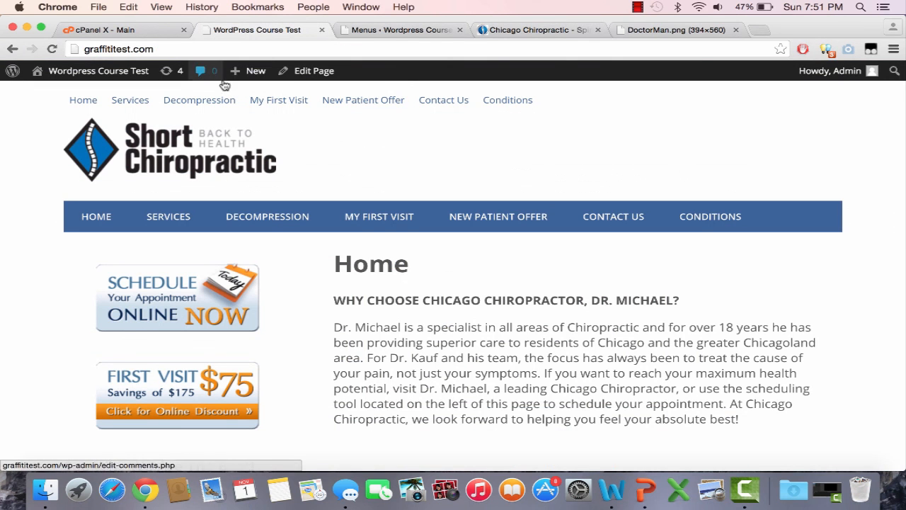
click(399, 50)
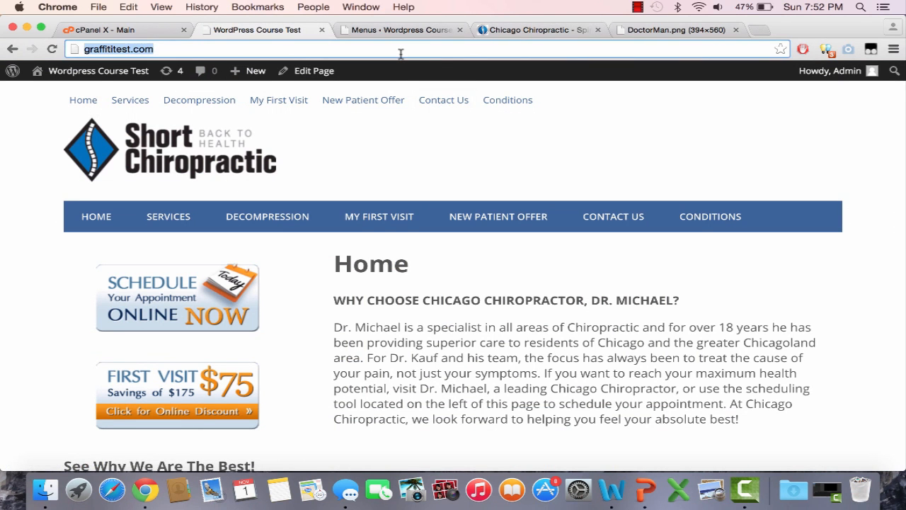
key(Return)
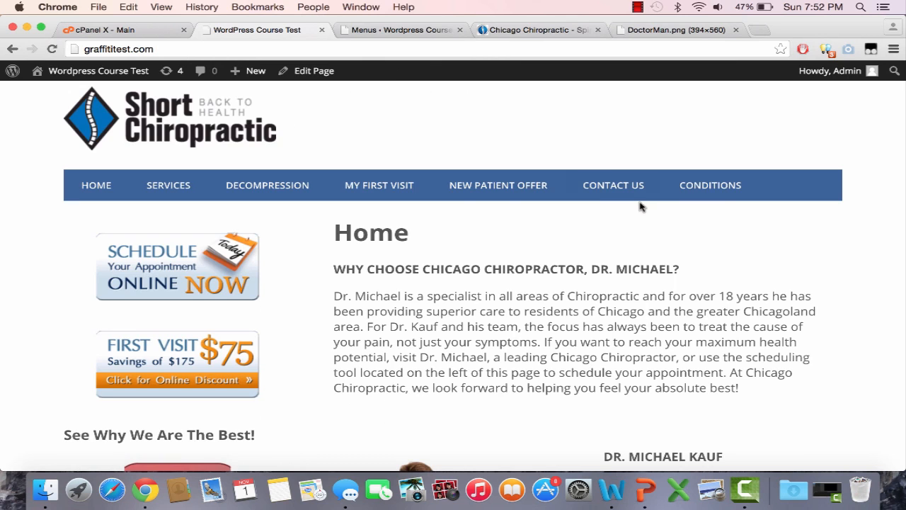
scroll(641, 206, down, 5)
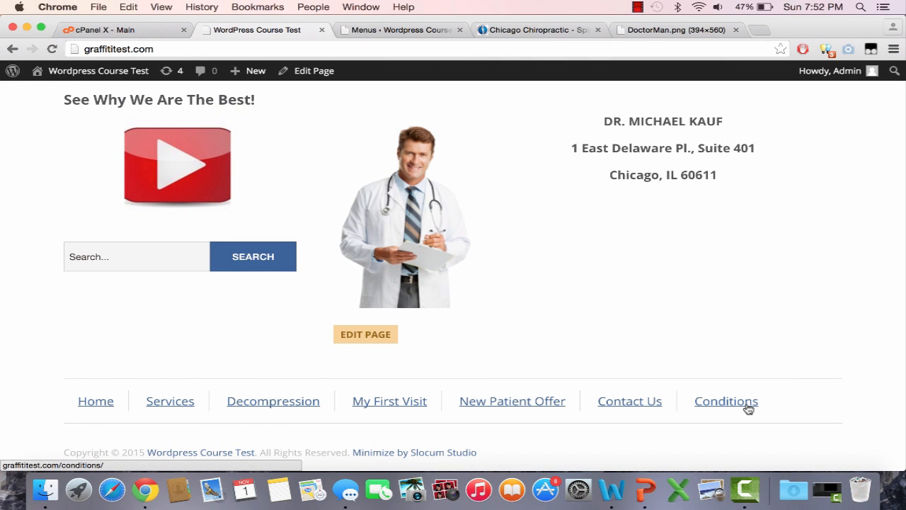
scroll(748, 409, up, 10)
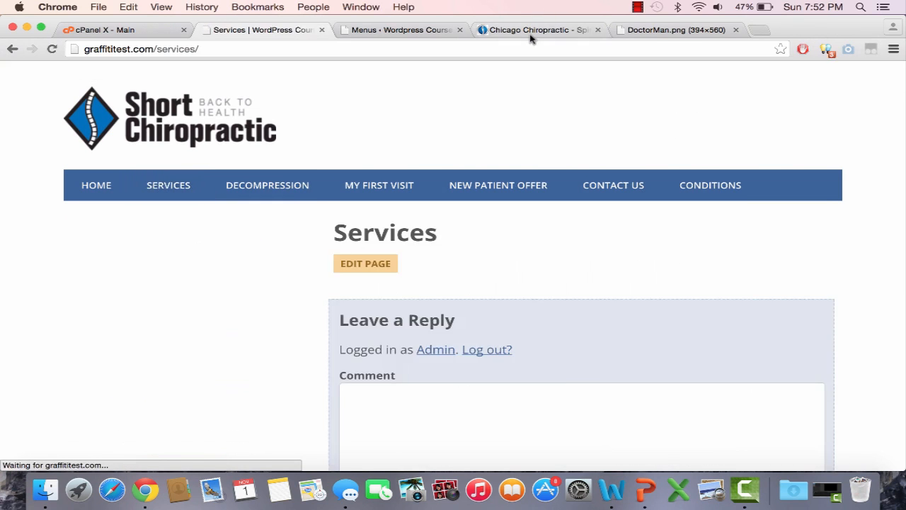
Copy the full Services text, from heading through services list, from the Chicago Chiropractic reference site
click(531, 31)
click(376, 201)
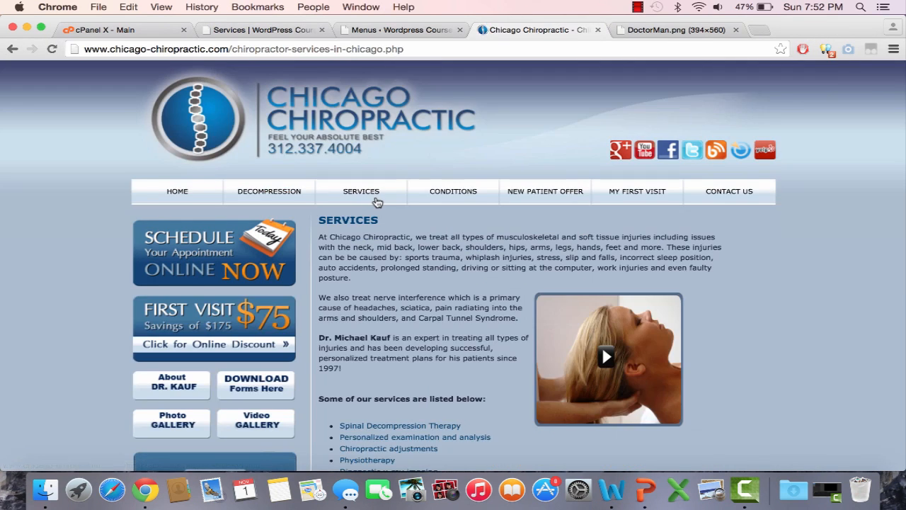
drag(376, 338, 526, 404)
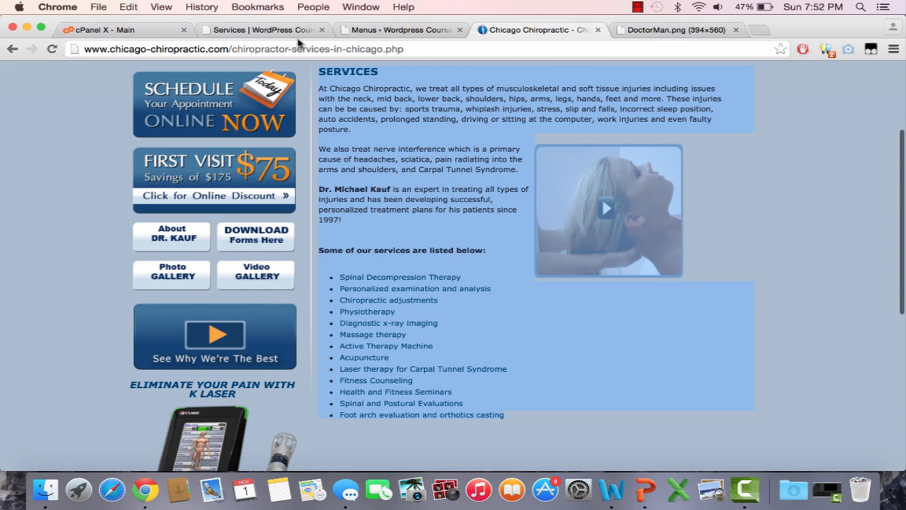
Open the Services page for editing in the WordPress admin and paste the copied text into its content
click(269, 30)
click(382, 30)
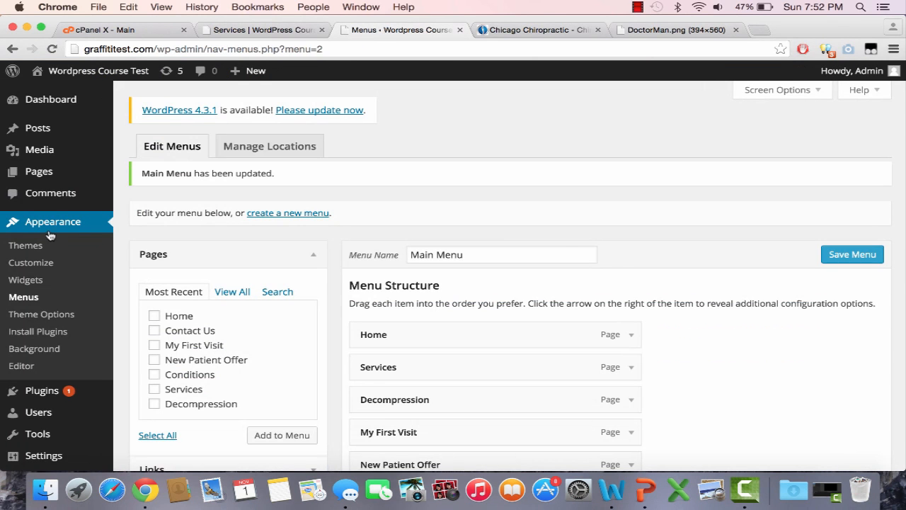
mouse_move(73, 175)
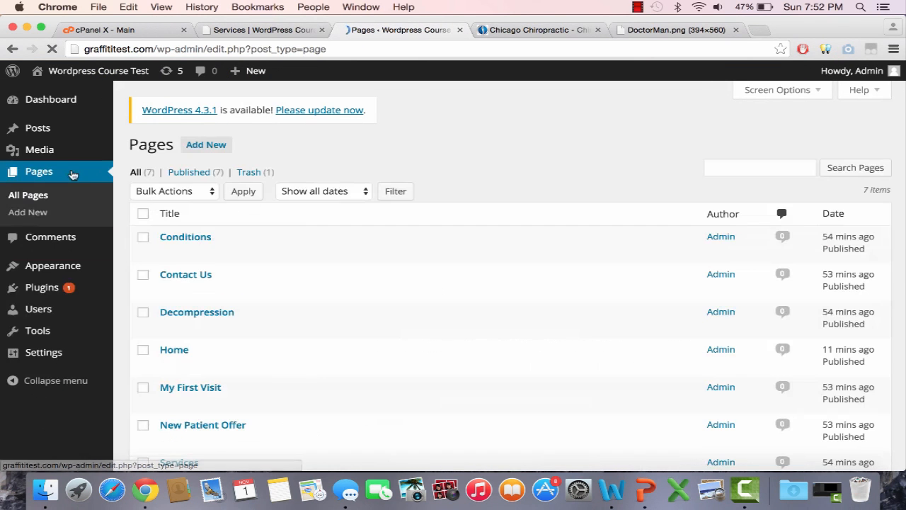
scroll(170, 353, down, 3)
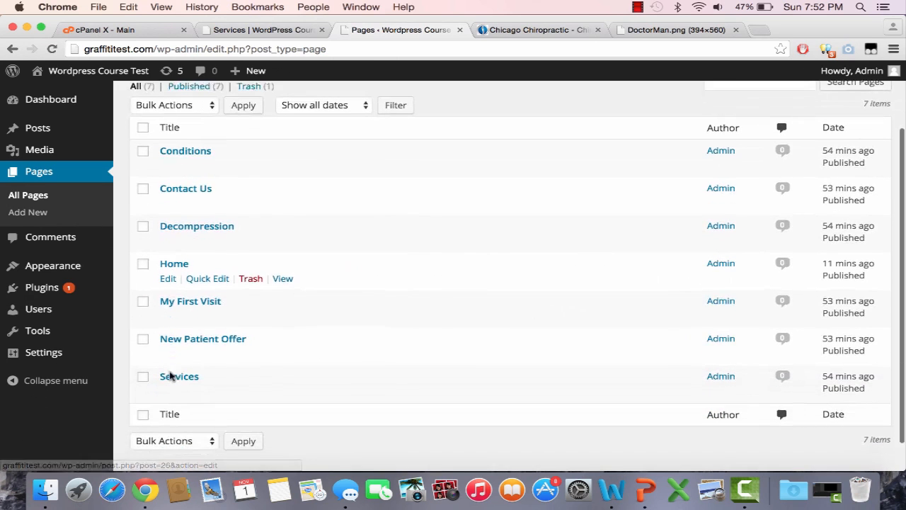
click(168, 388)
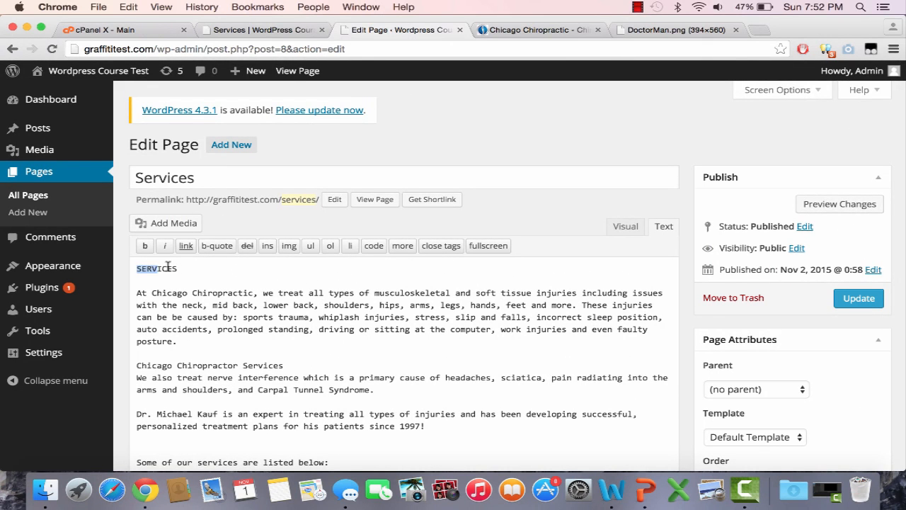
Bold the SERVICES heading at the start of the content and update the page
click(145, 248)
scroll(227, 341, down, 10)
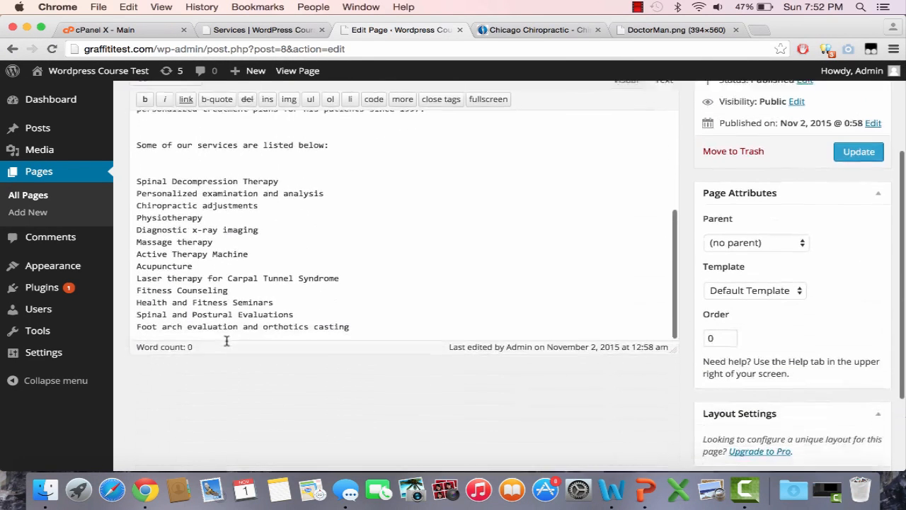
scroll(227, 341, down, 2)
click(858, 98)
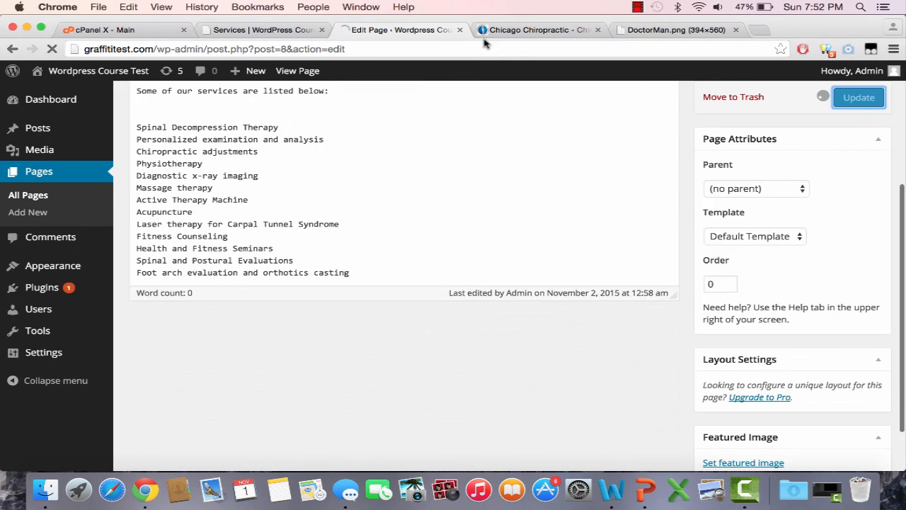
Reload the live Services page and compare its text formatting with the reference site's Services page
click(544, 30)
click(437, 170)
scroll(437, 172, up, 5)
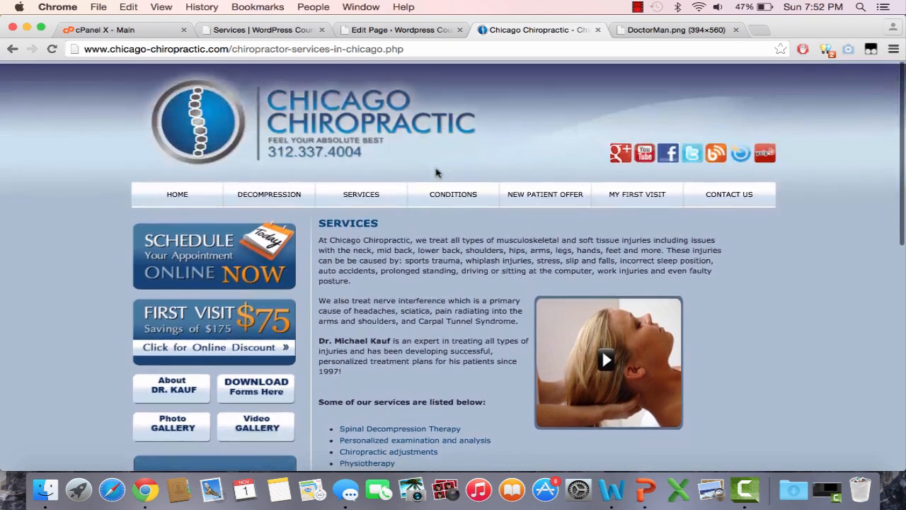
click(278, 31)
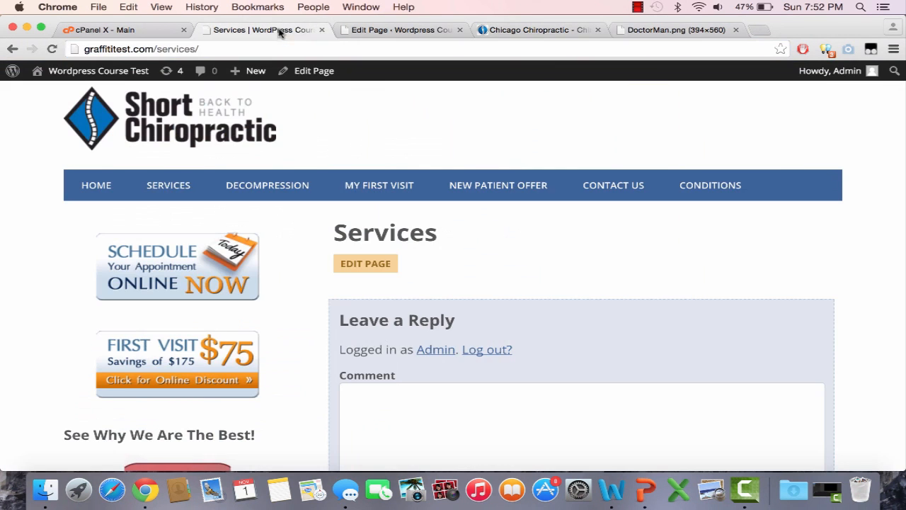
click(178, 187)
scroll(304, 304, down, 10)
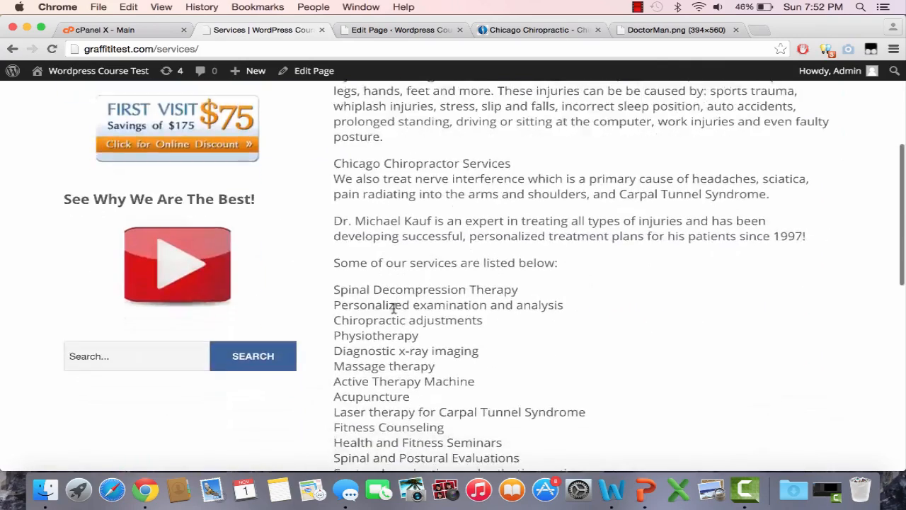
scroll(393, 308, up, 10)
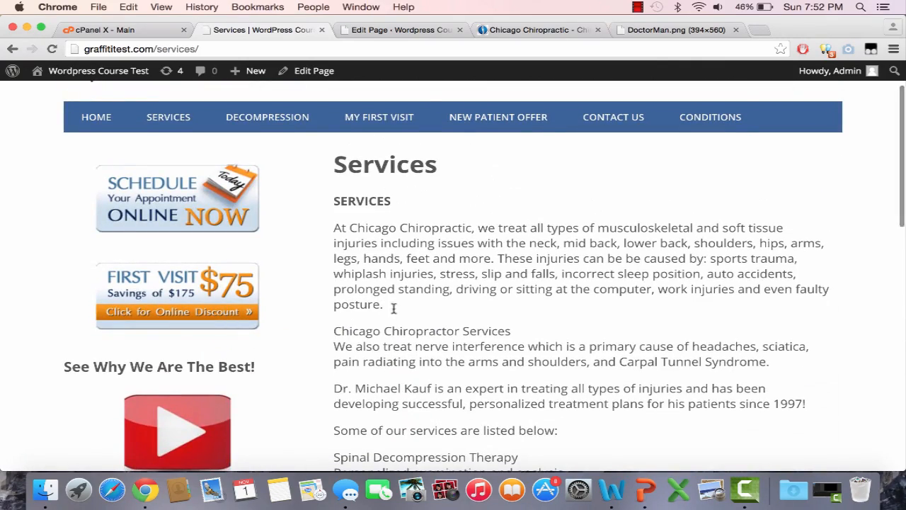
Bold the line "Some of our services are listed below:" in the Services page content
click(400, 29)
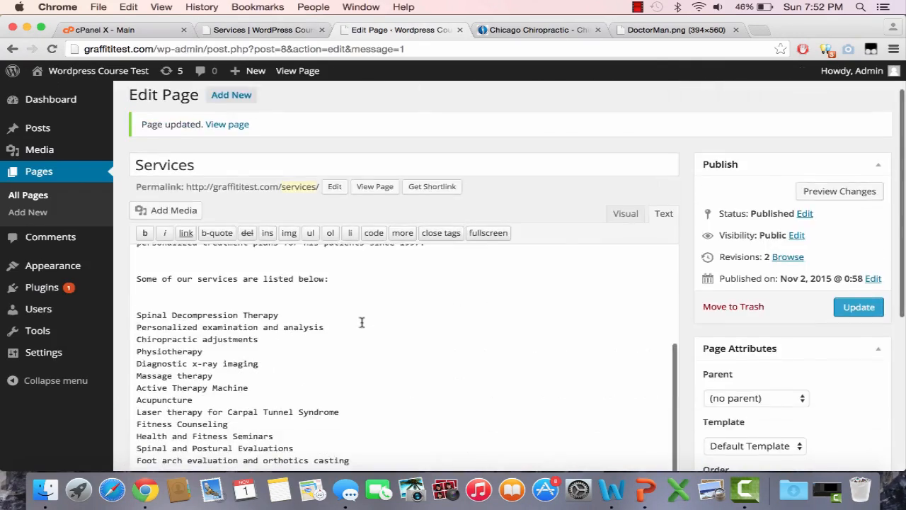
drag(338, 274, 115, 279)
click(145, 232)
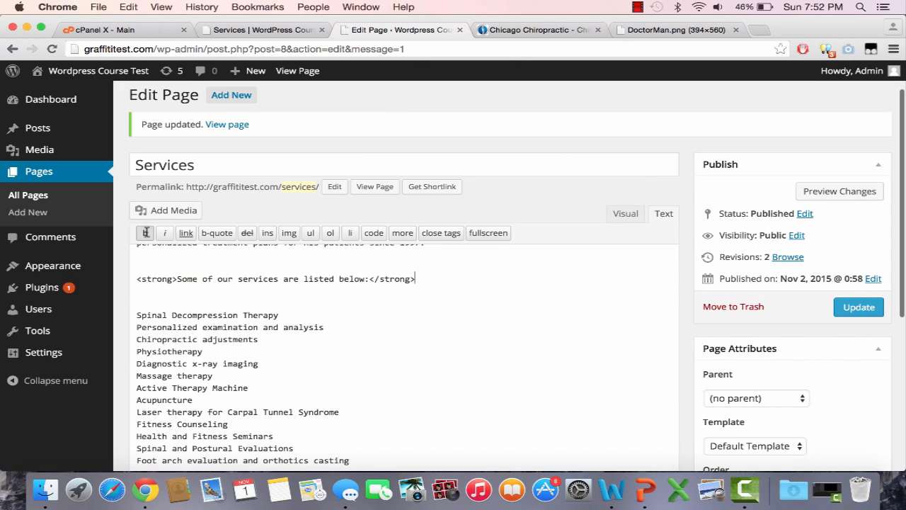
Bold the "Chicago Chiropractor Services" line and update the Services page
scroll(302, 338, up, 3)
scroll(303, 338, up, 2)
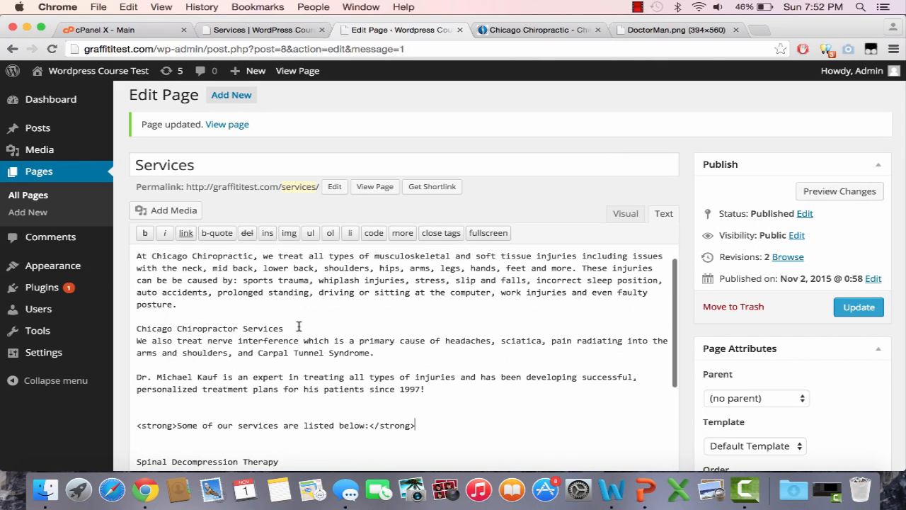
drag(242, 327, 129, 327)
click(145, 232)
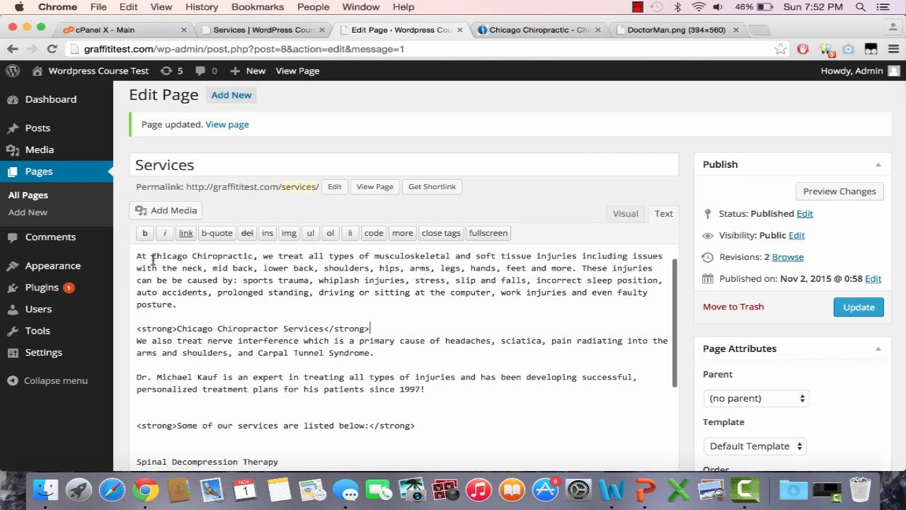
scroll(191, 317, up, 3)
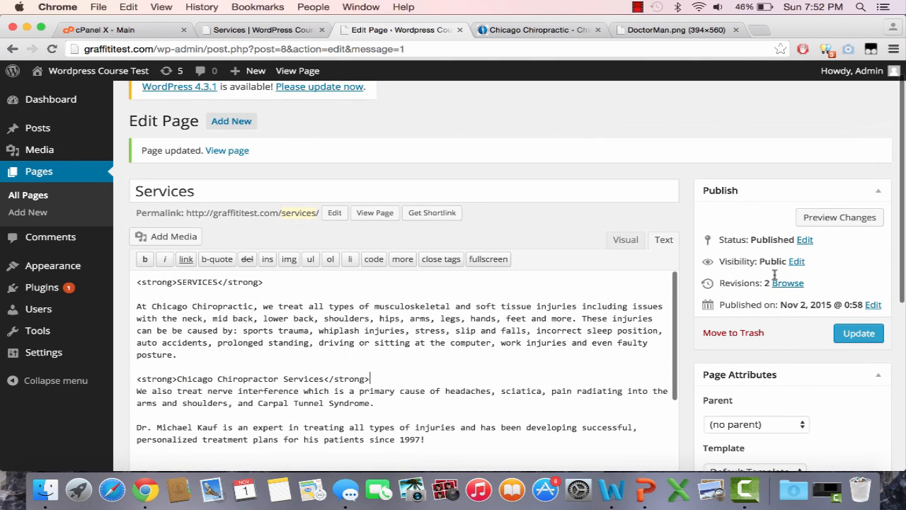
click(859, 334)
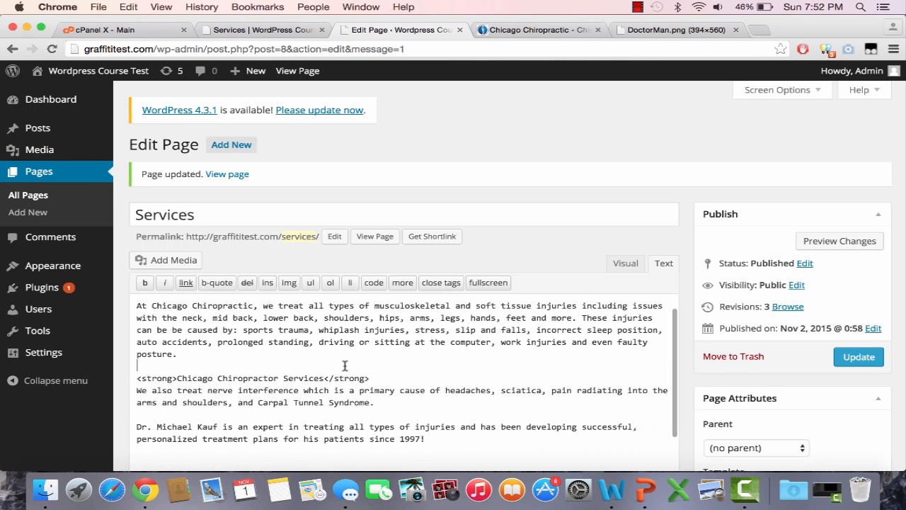
Reload the live Services page and review the bold headings and the services list
scroll(345, 365, down, 2)
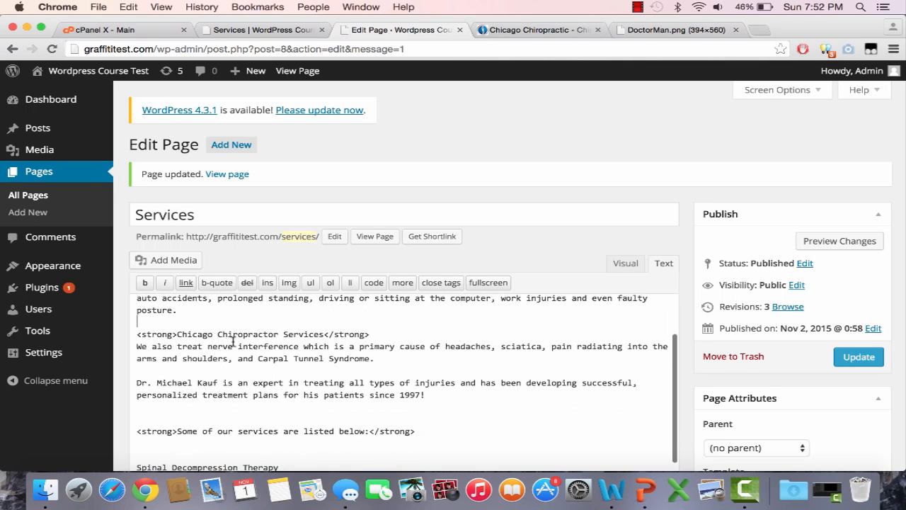
click(262, 30)
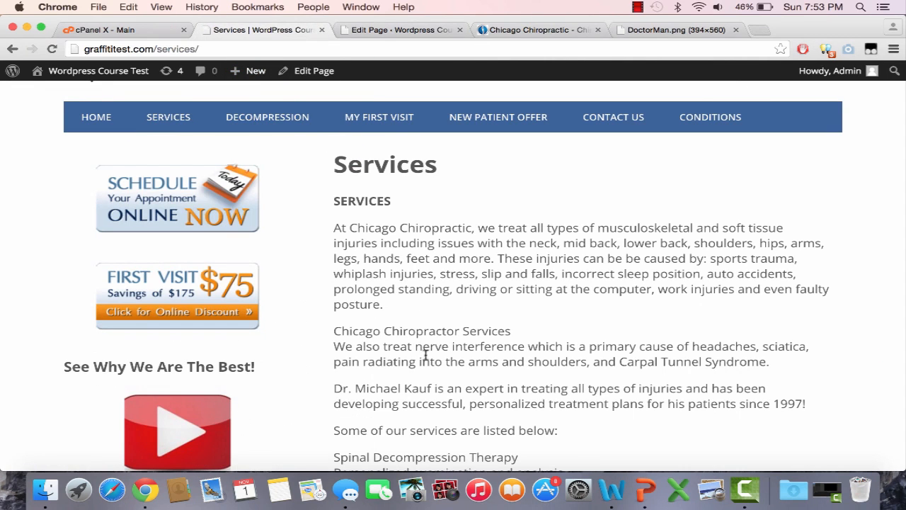
key(super+r)
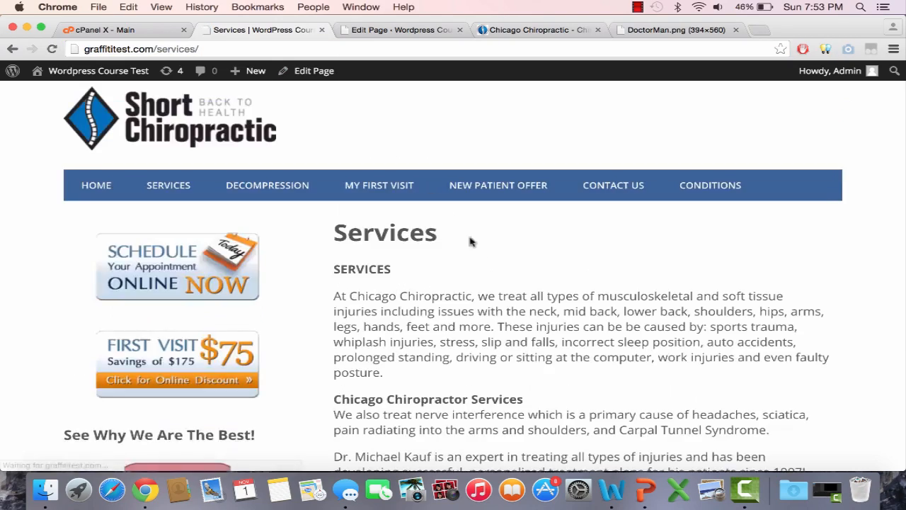
scroll(470, 241, down, 3)
scroll(483, 263, down, 3)
scroll(484, 259, up, 5)
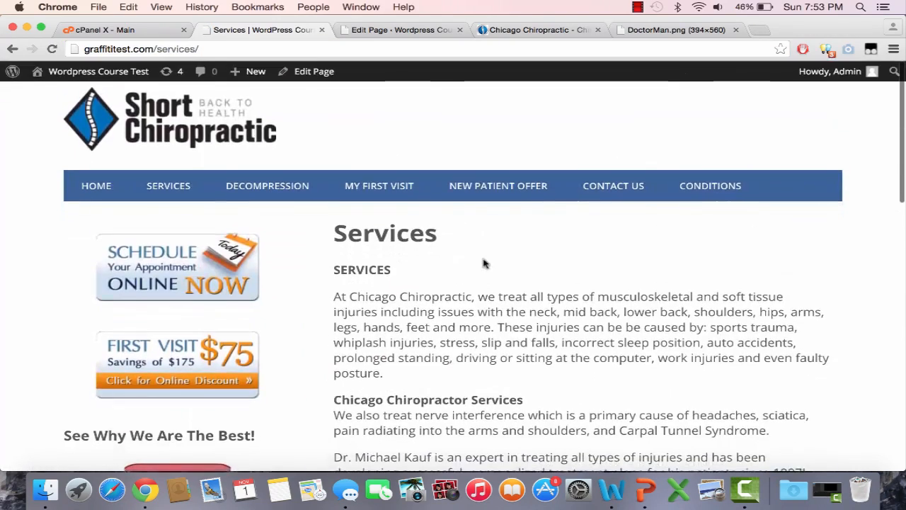
scroll(483, 263, down, 2)
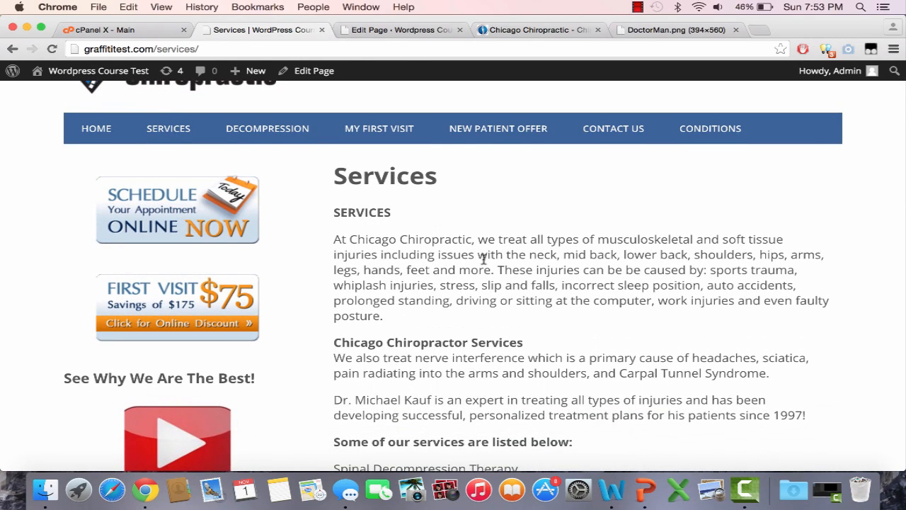
scroll(483, 259, down, 5)
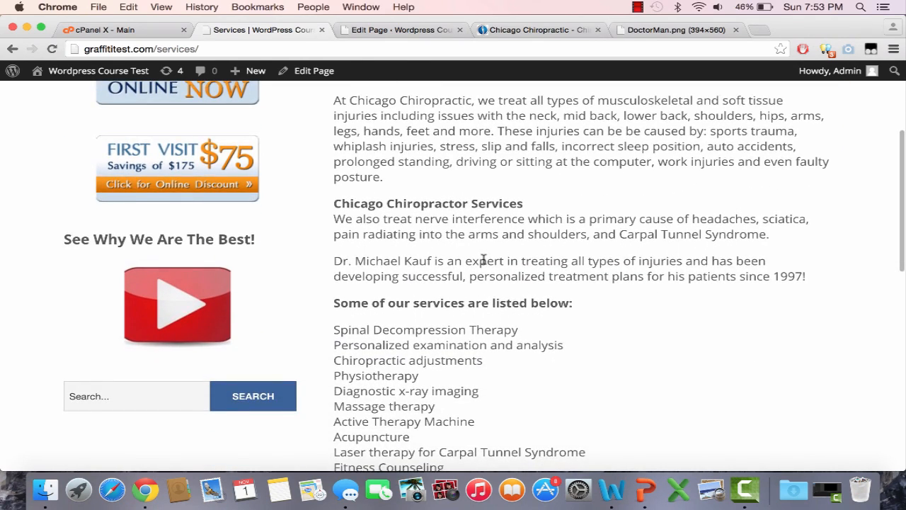
scroll(483, 260, up, 7)
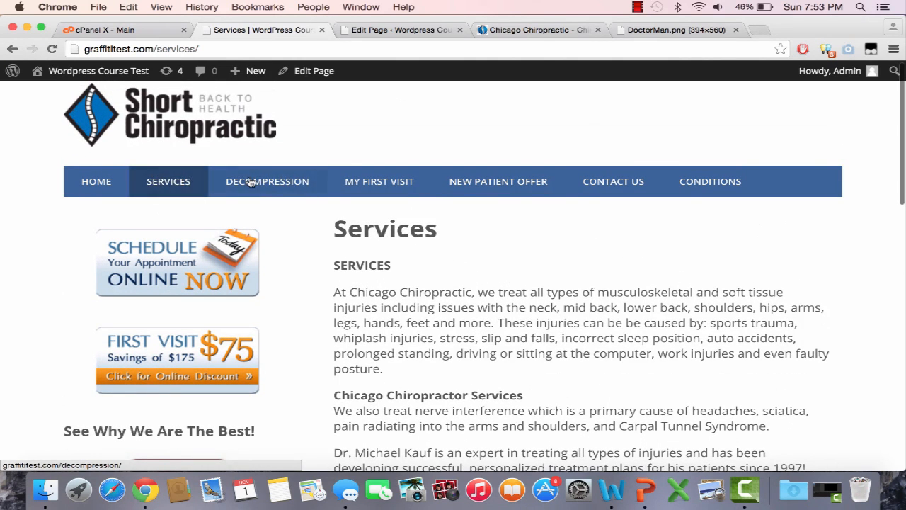
Copy the entire first-visit text from the reference site's My First Visit page and return to the WordPress site
click(512, 29)
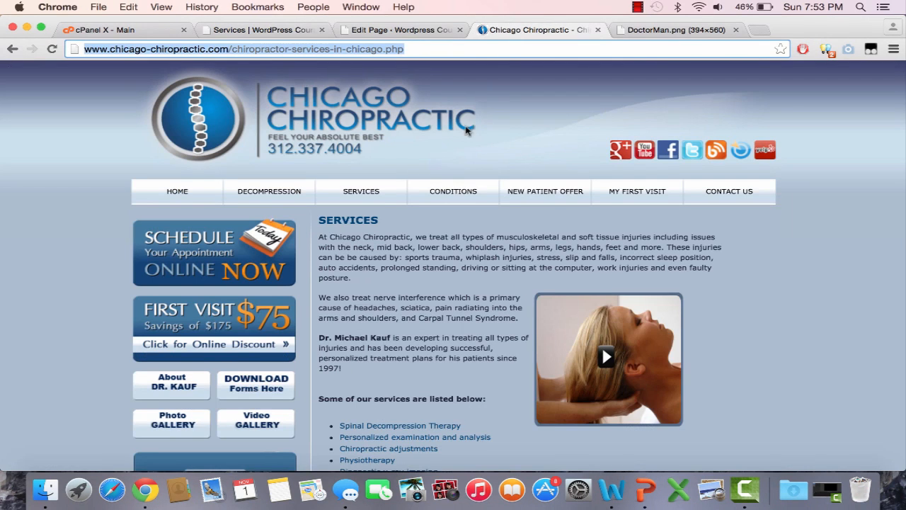
click(637, 192)
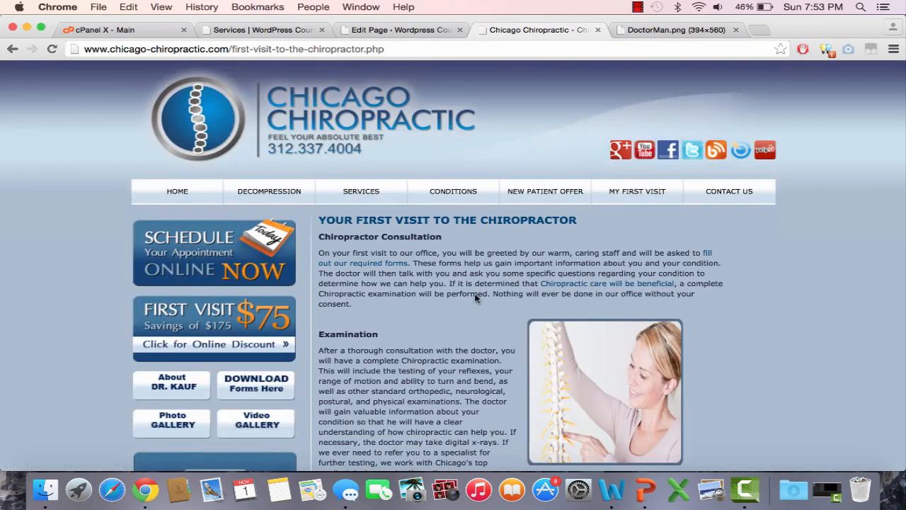
scroll(475, 293, down, 15)
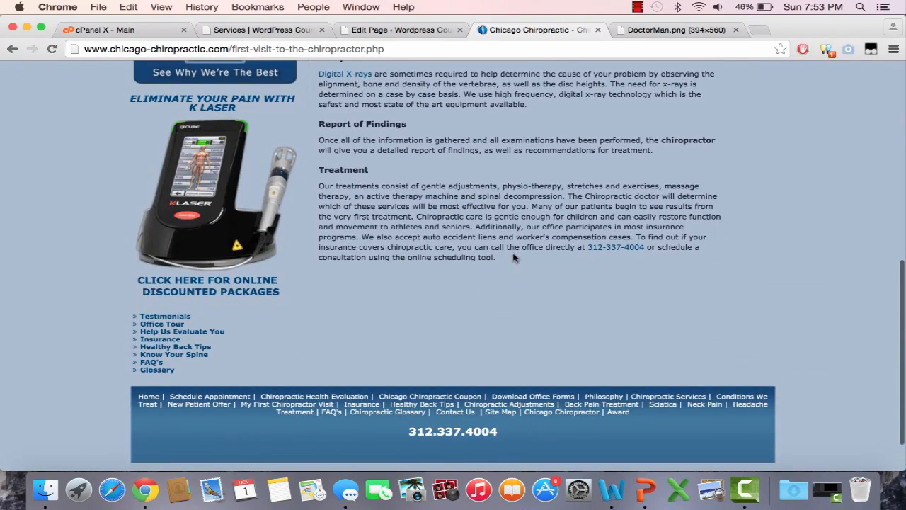
drag(419, 163, 330, 212)
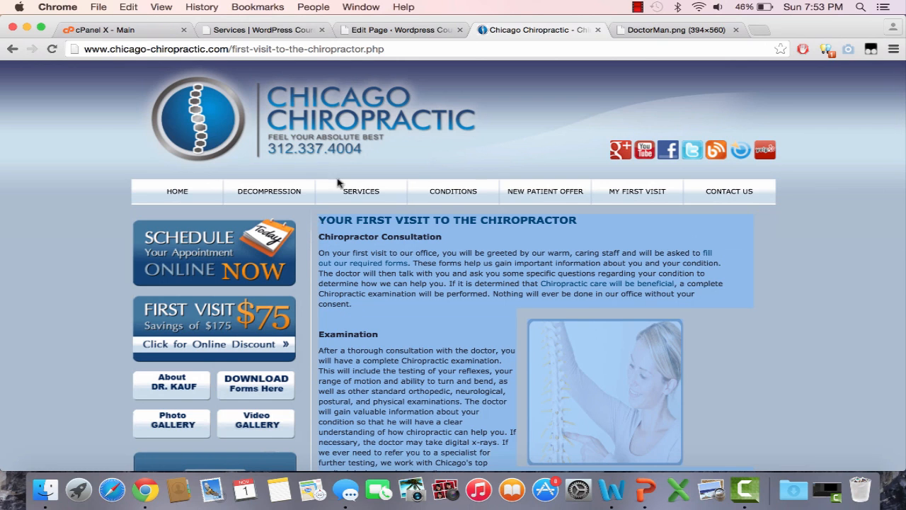
click(269, 30)
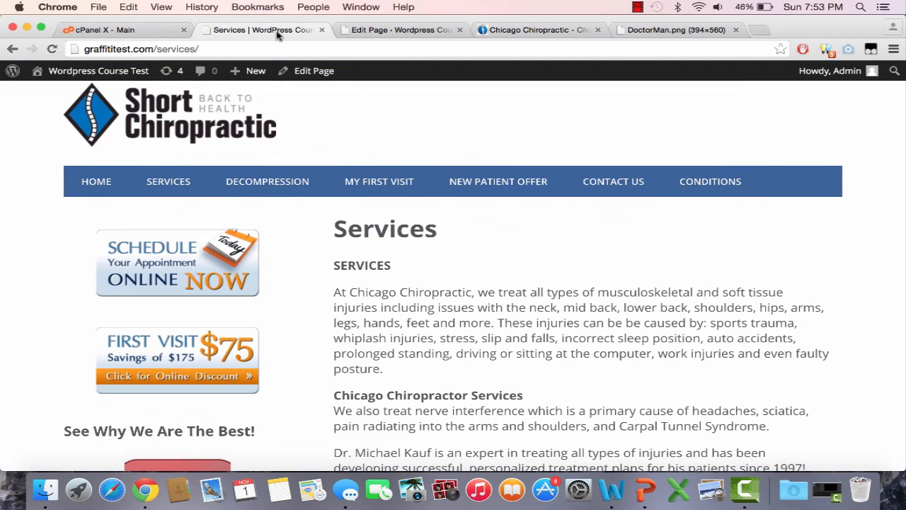
Open the My First Visit page for editing in WordPress and paste the copied first-visit text into its content
click(363, 30)
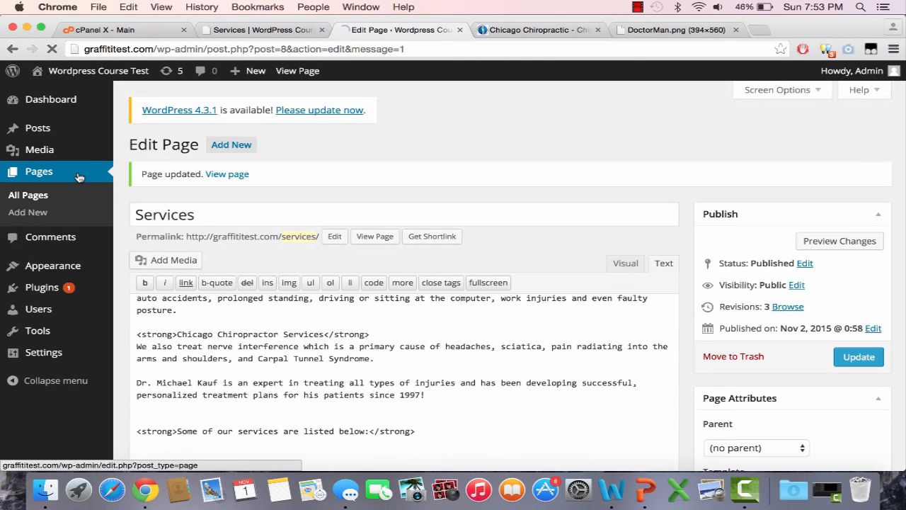
scroll(322, 320, down, 2)
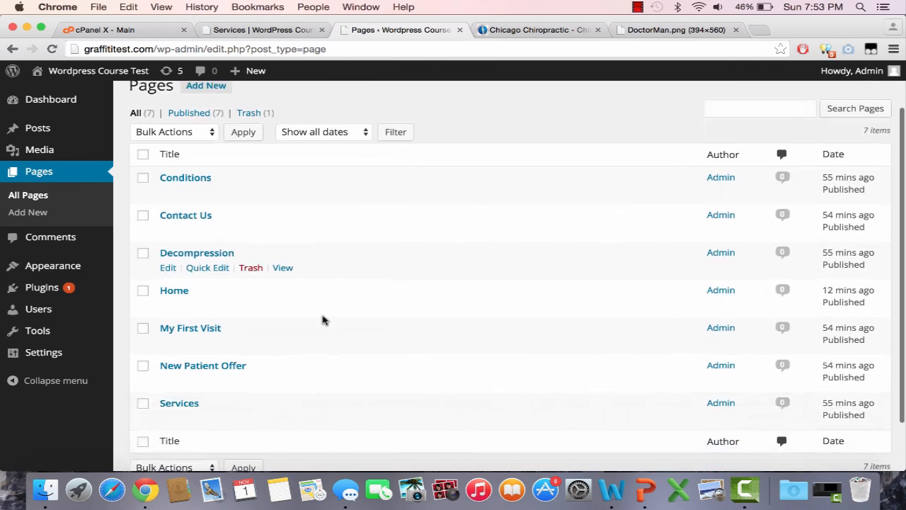
click(168, 343)
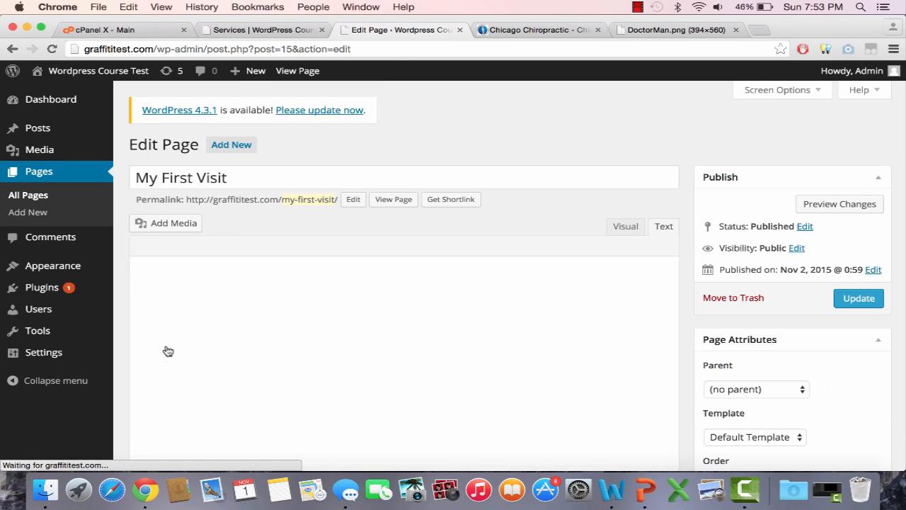
key(super+v)
scroll(269, 318, up, 10)
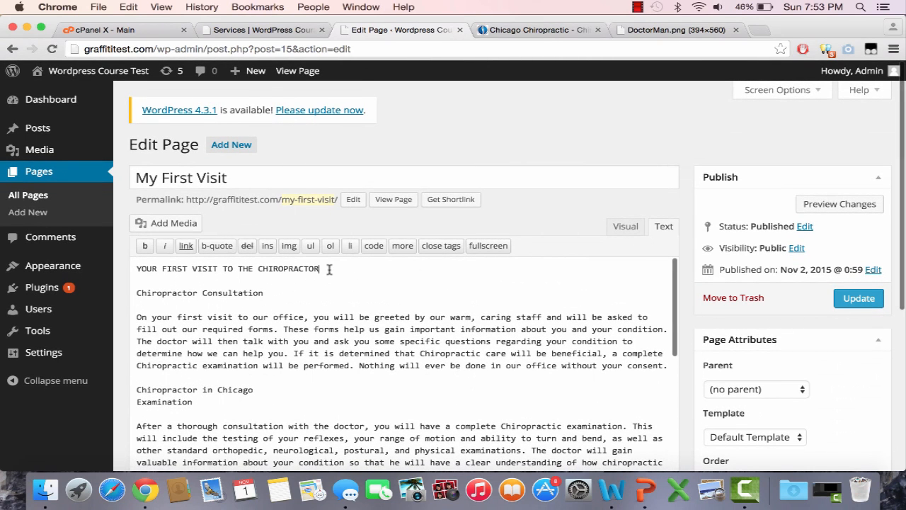
Wrap the line "YOUR FIRST VISIT TO THE CHIROPRACTOR" in <h1> and </h1> tags
text(</h1>)
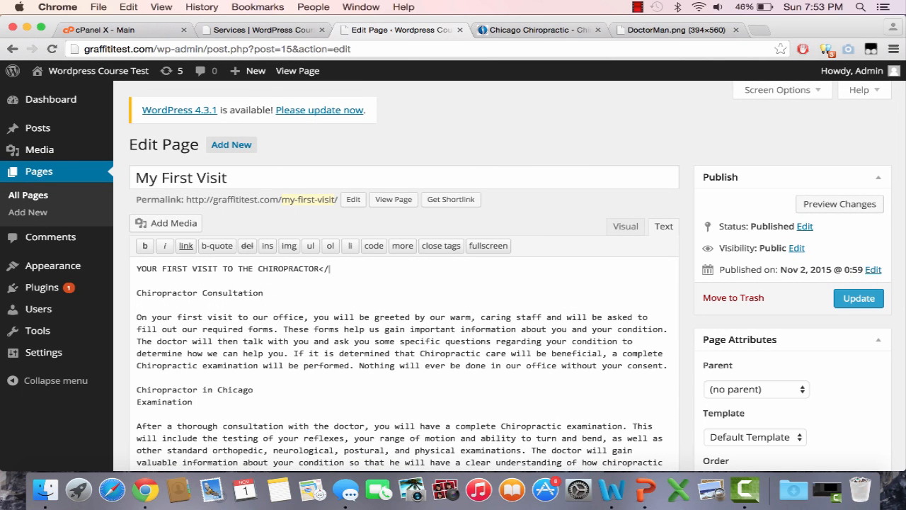
click(136, 269)
text(<)
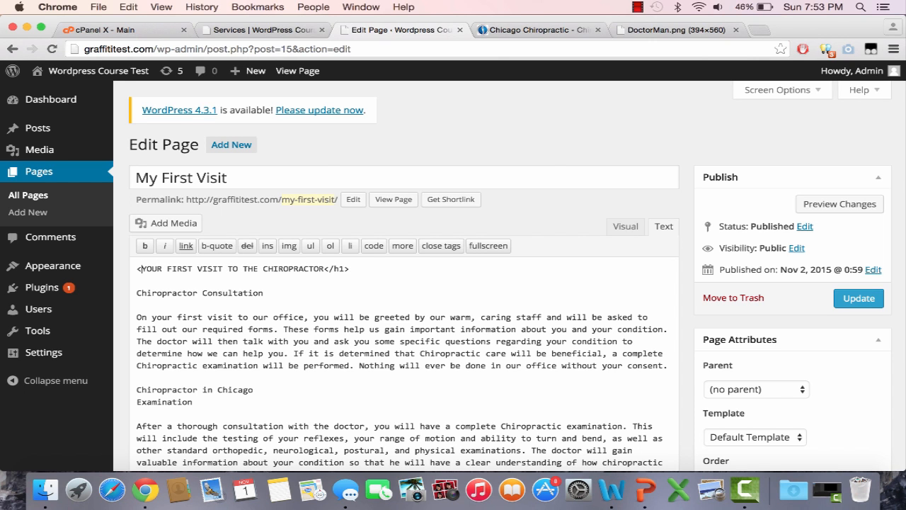
text(h1>)
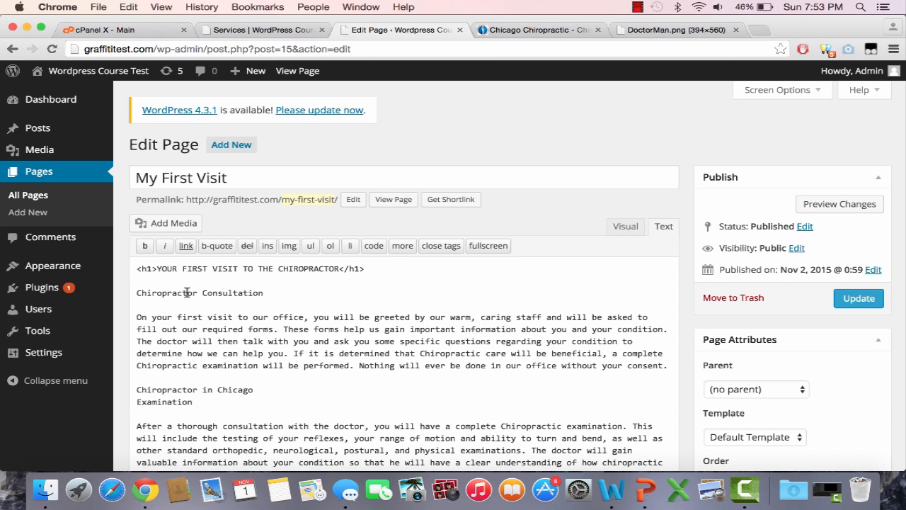
Bold the "Chiropractor Consultation" line in the My First Visit page content
drag(279, 294, 139, 292)
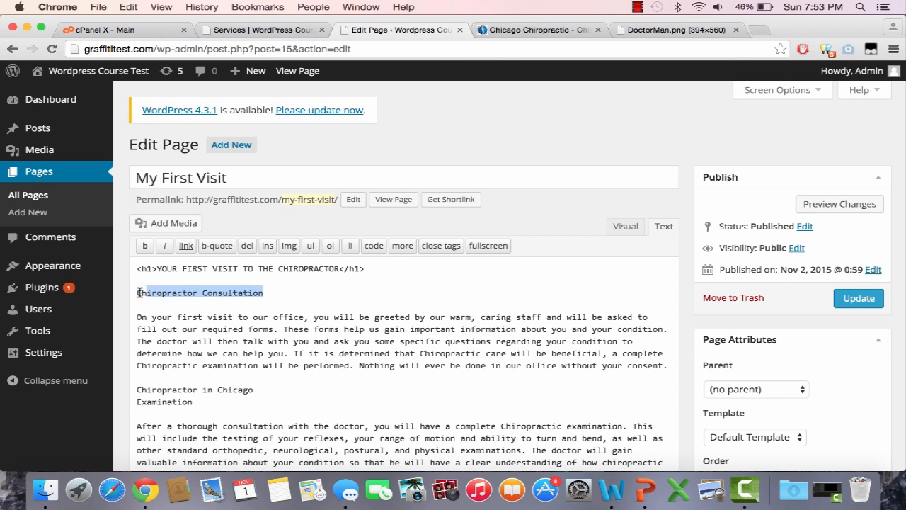
click(145, 254)
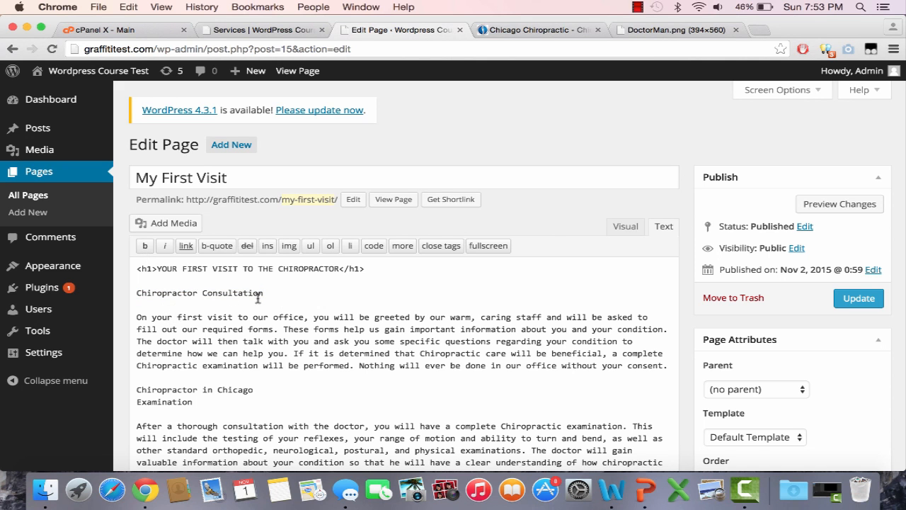
drag(259, 298, 125, 290)
click(145, 246)
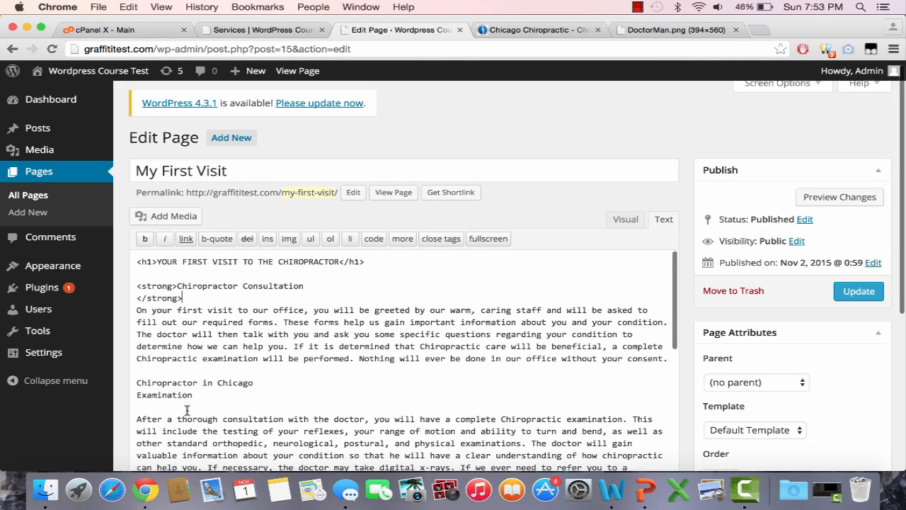
Bold the "X-ray" and "Report of Findings" headings in the page content
scroll(187, 411, down, 4)
drag(187, 413, 129, 405)
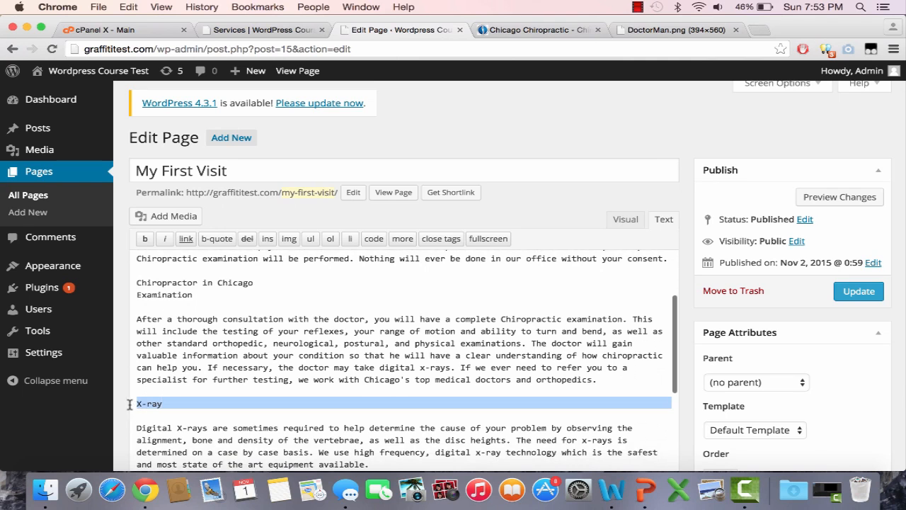
click(145, 243)
scroll(233, 353, down, 5)
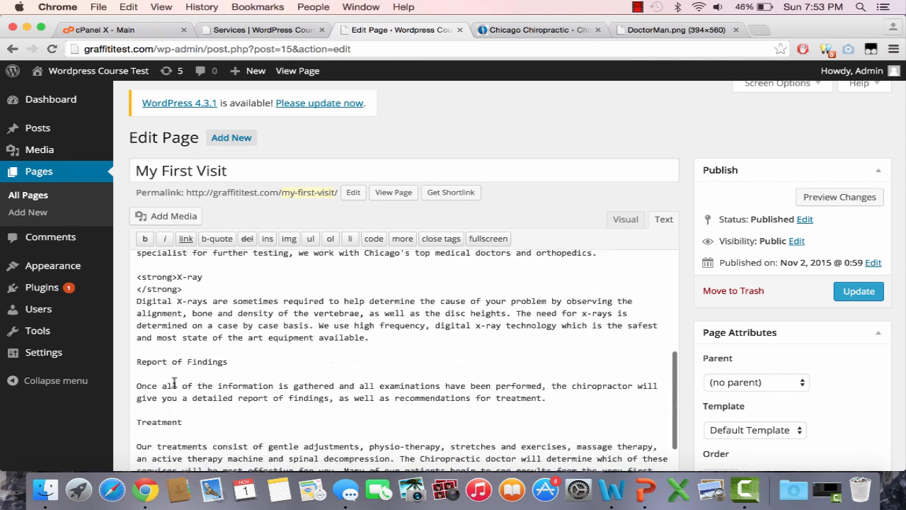
drag(201, 357, 139, 358)
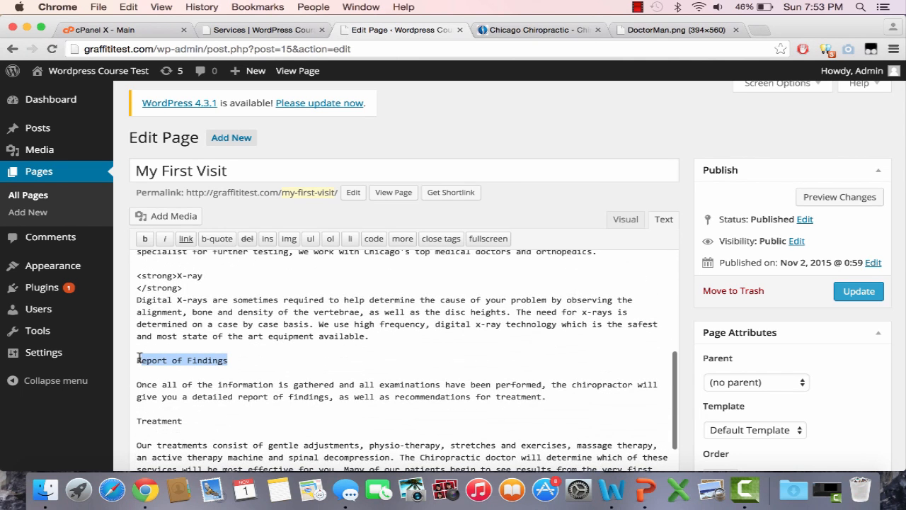
click(145, 239)
Bold the "Treatment" heading and update the My First Visit page
drag(183, 420, 144, 421)
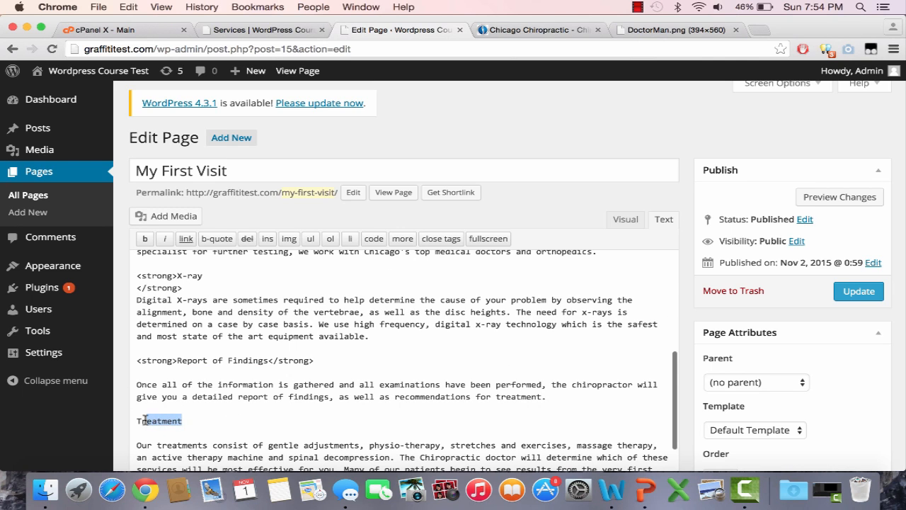
click(144, 251)
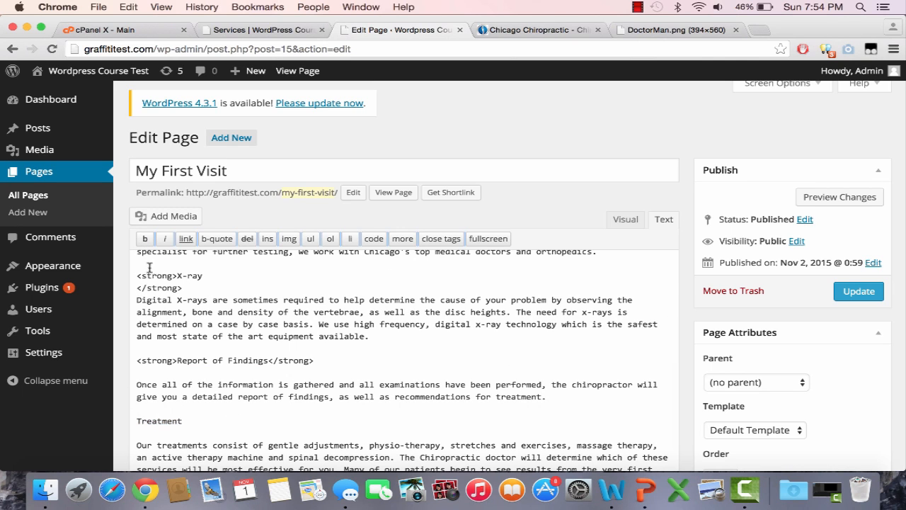
drag(181, 421, 137, 421)
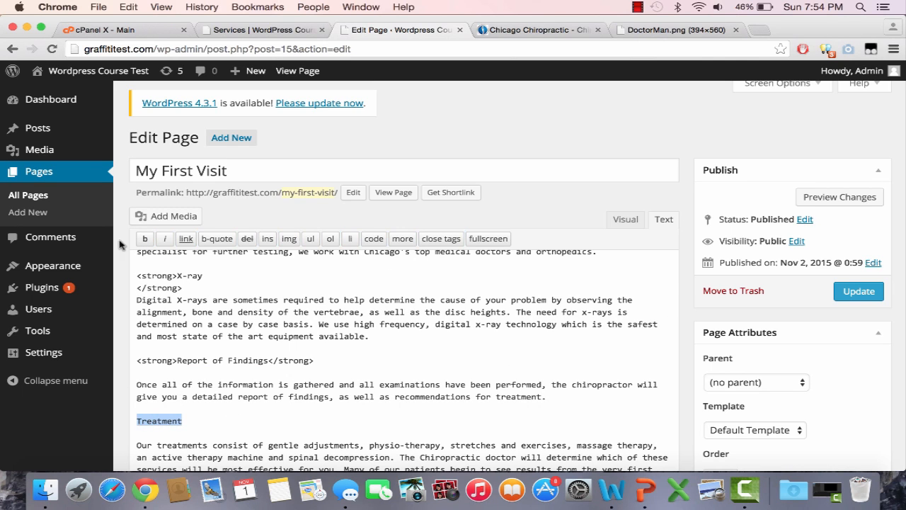
click(145, 238)
scroll(222, 370, down, 5)
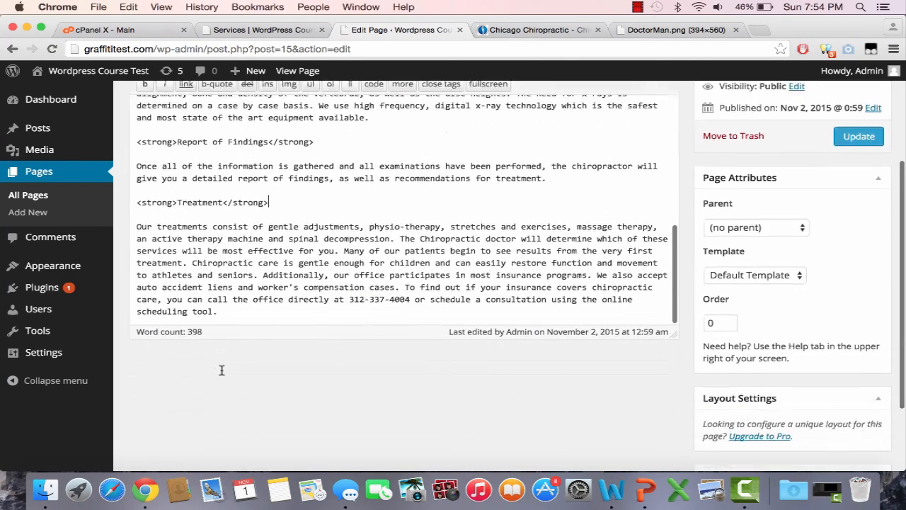
click(865, 141)
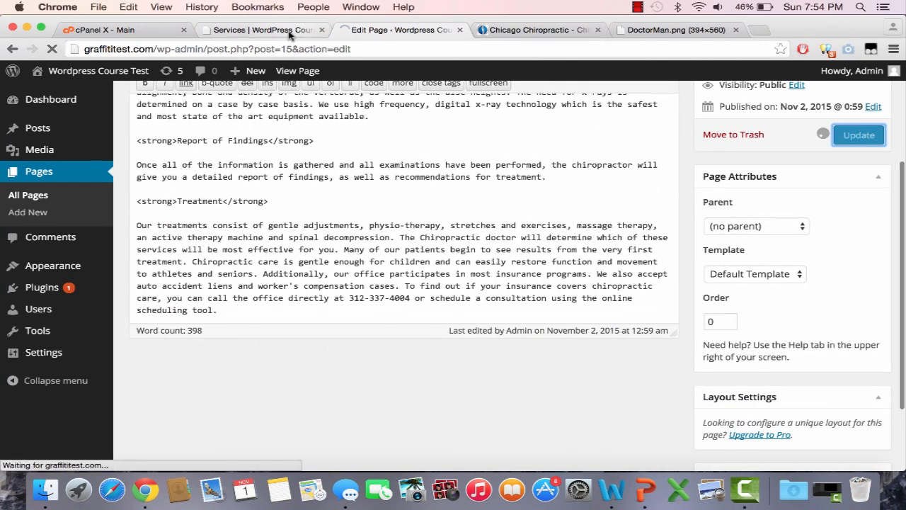
Open the live My First Visit page and check how its headings are displayed
click(289, 33)
click(296, 49)
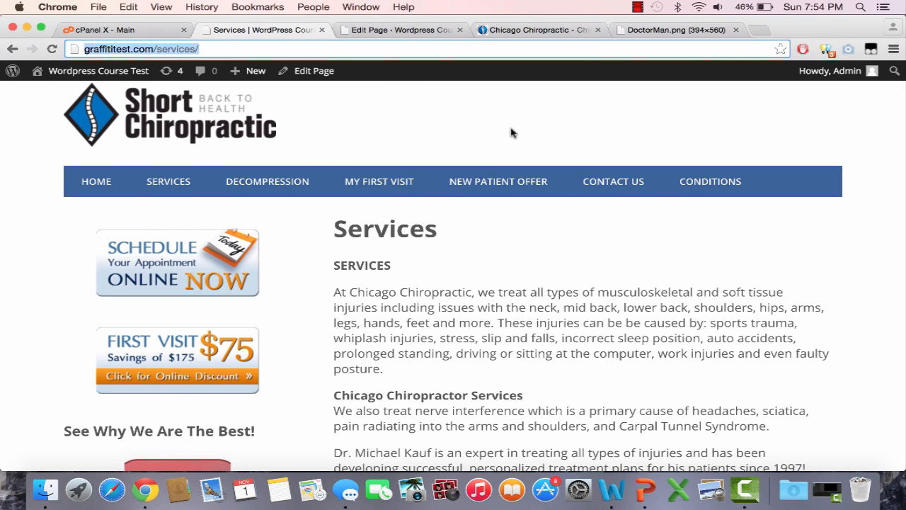
click(405, 182)
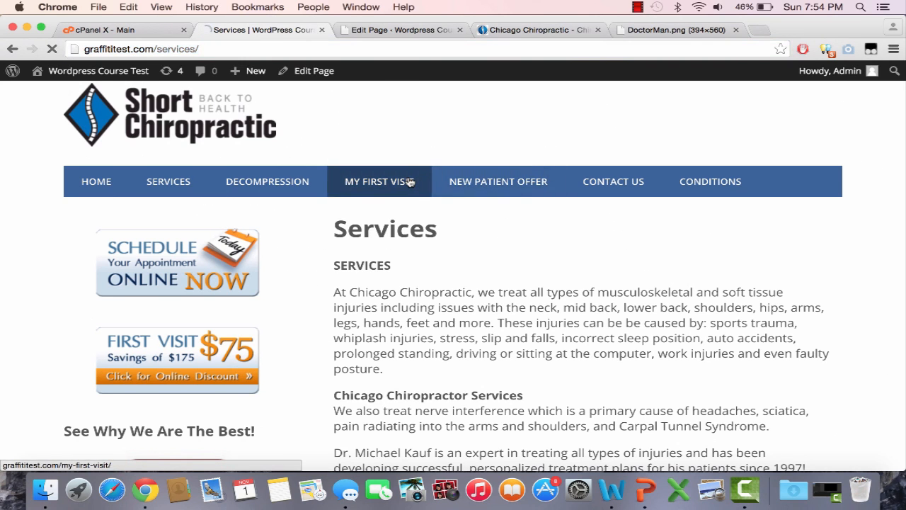
scroll(507, 279, down, 1)
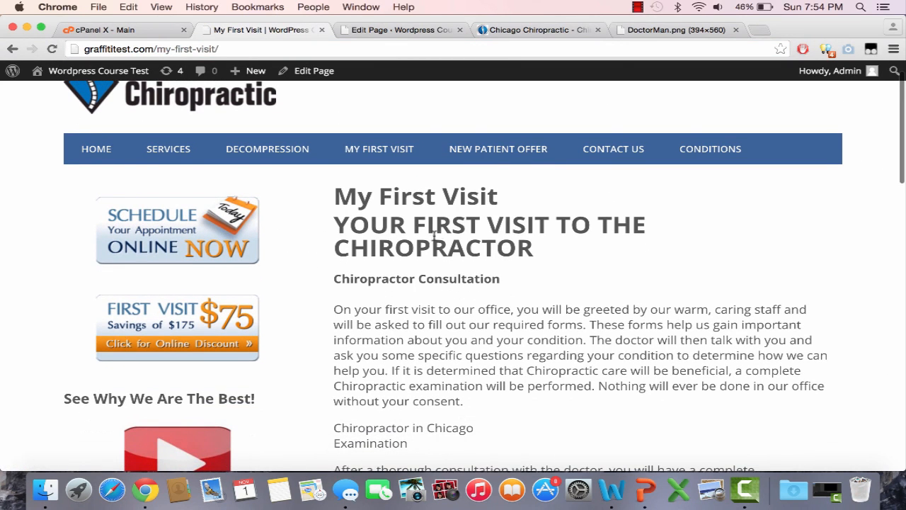
Change the "YOUR FIRST VISIT TO THE CHIROPRACTOR" heading tags to h2 and update the page
click(391, 30)
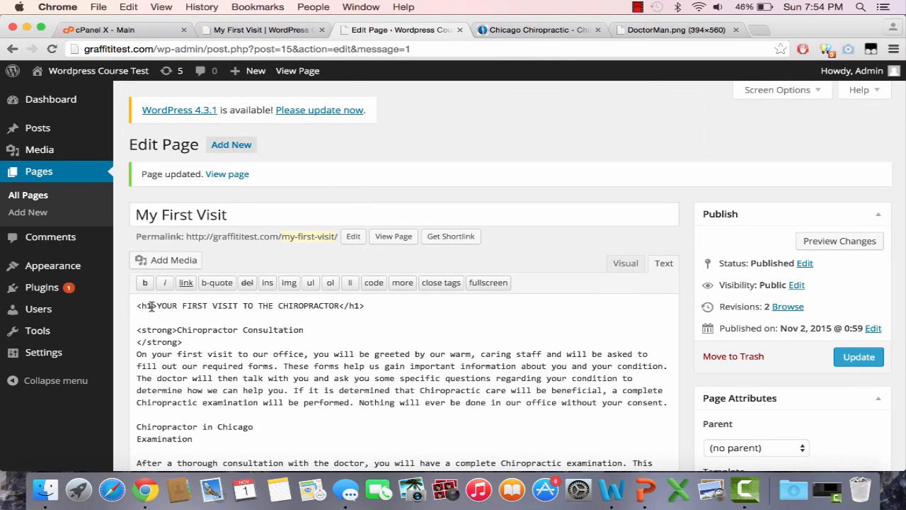
key(BackSpace)
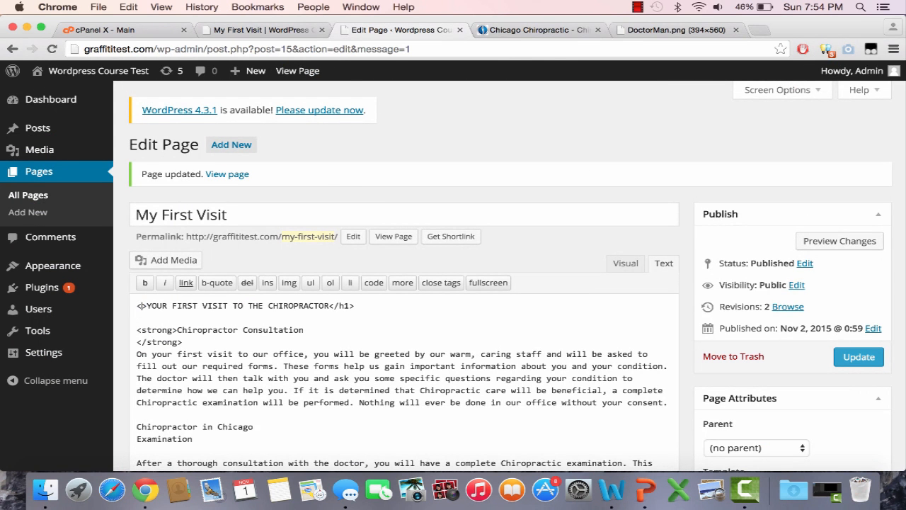
text(h2>)
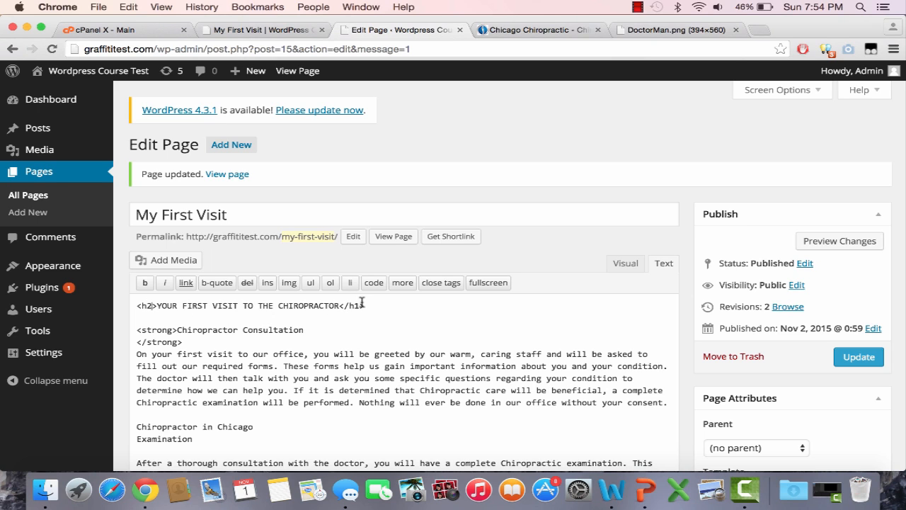
click(856, 360)
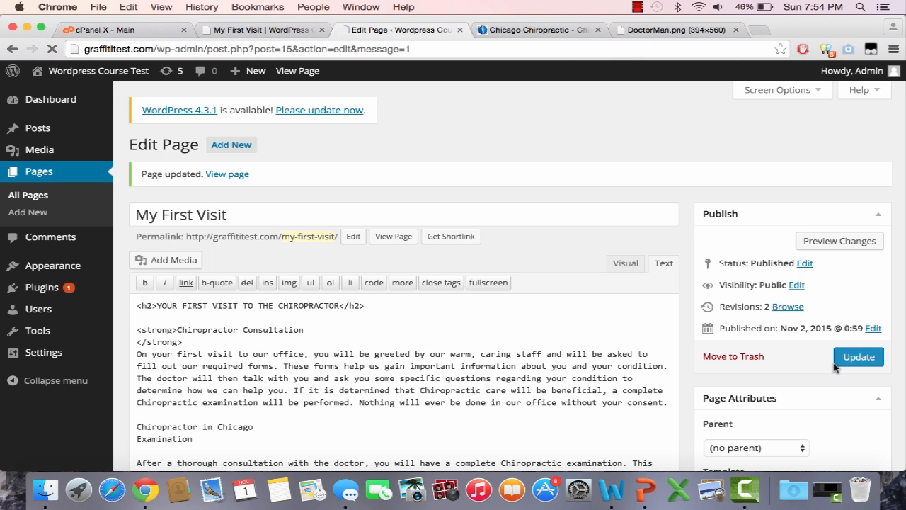
Reload the live My First Visit page and review its title, bold headings and text
click(277, 27)
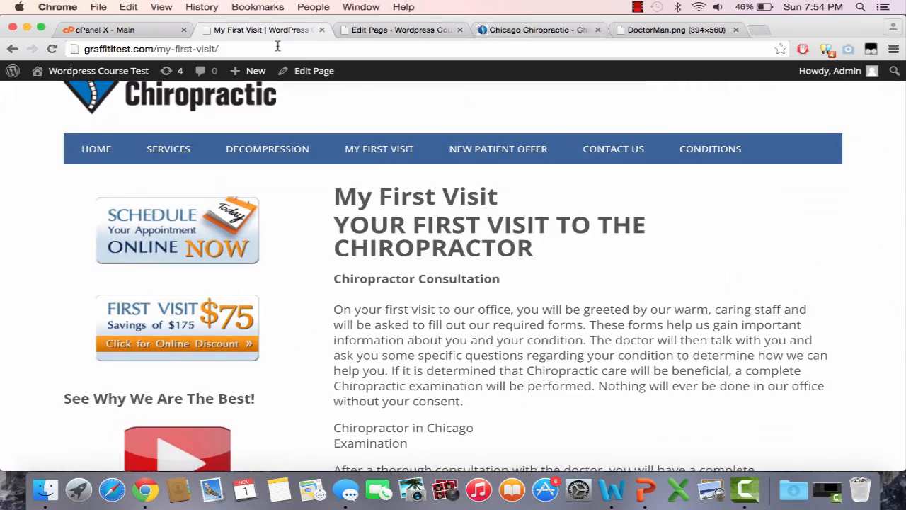
key(super+r)
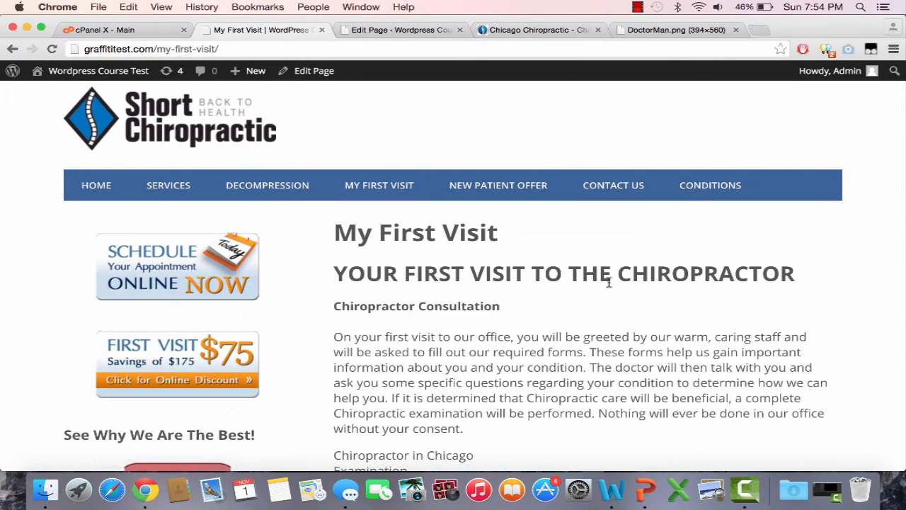
scroll(609, 281, down, 5)
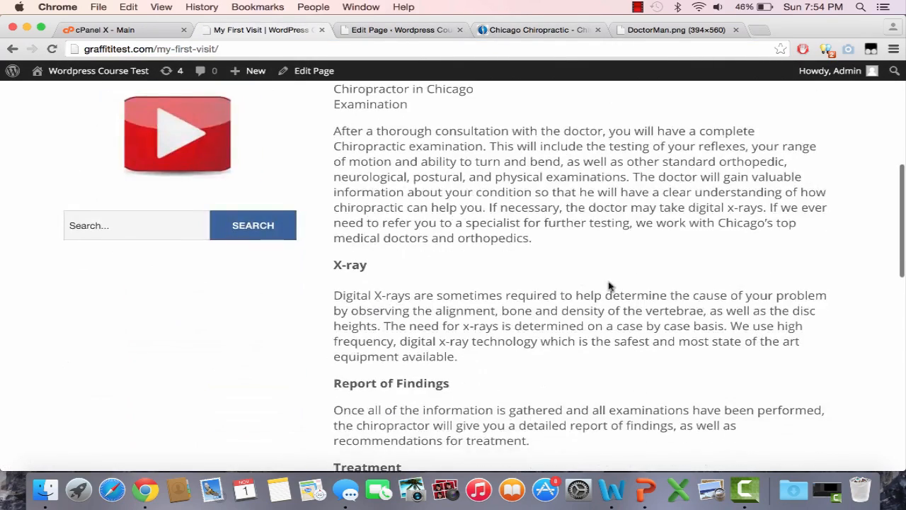
scroll(609, 282, up, 2)
scroll(609, 282, down, 4)
scroll(609, 284, down, 5)
scroll(609, 283, up, 12)
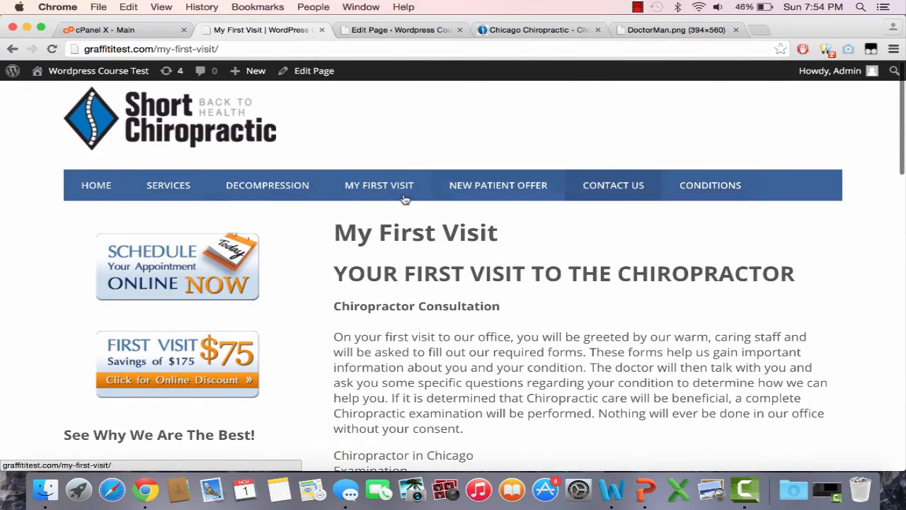
Open the New Patient Offer page on the live WordPress site and on the reference site
click(517, 199)
click(421, 30)
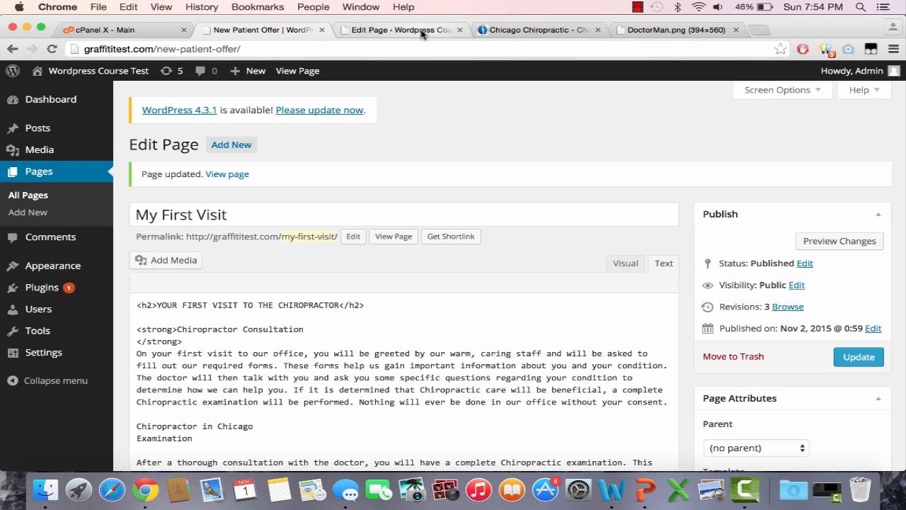
click(533, 28)
click(552, 194)
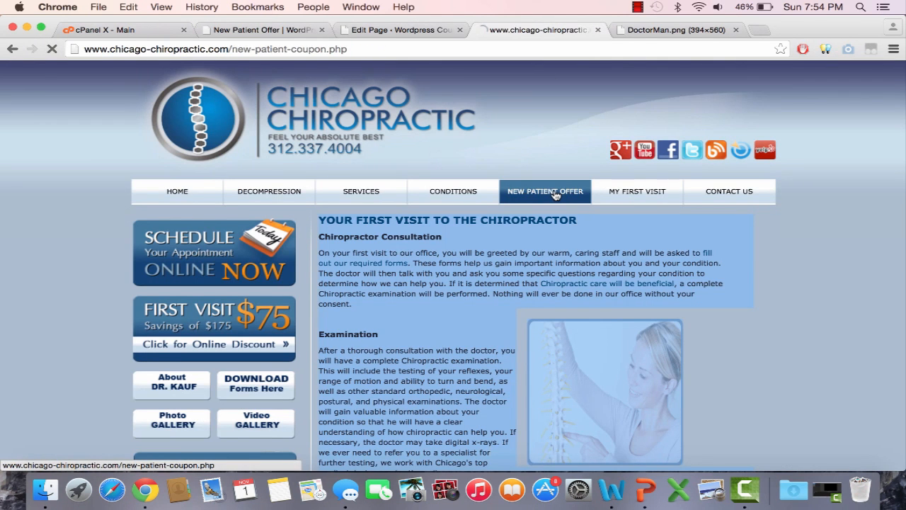
scroll(465, 311, down, 2)
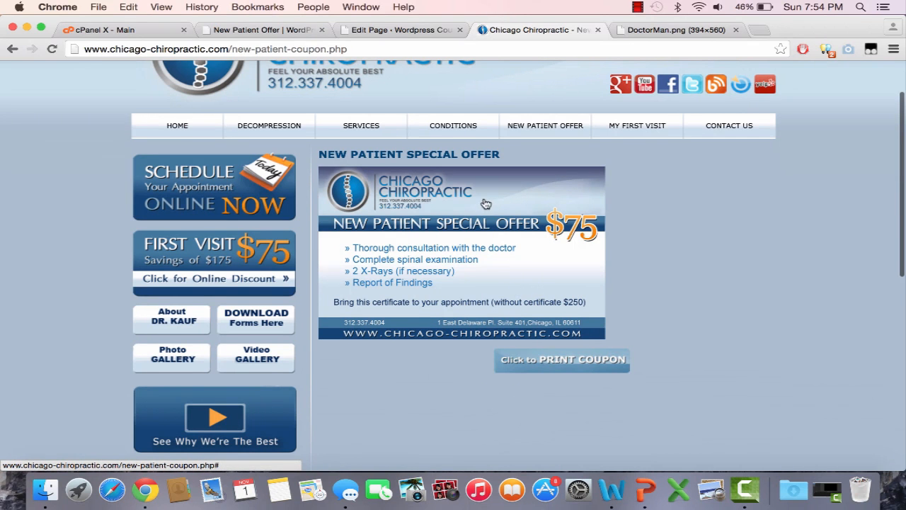
Save the New Patient Special Offer coupon image from the reference site to the Desktop as Coupon2012
click(473, 304)
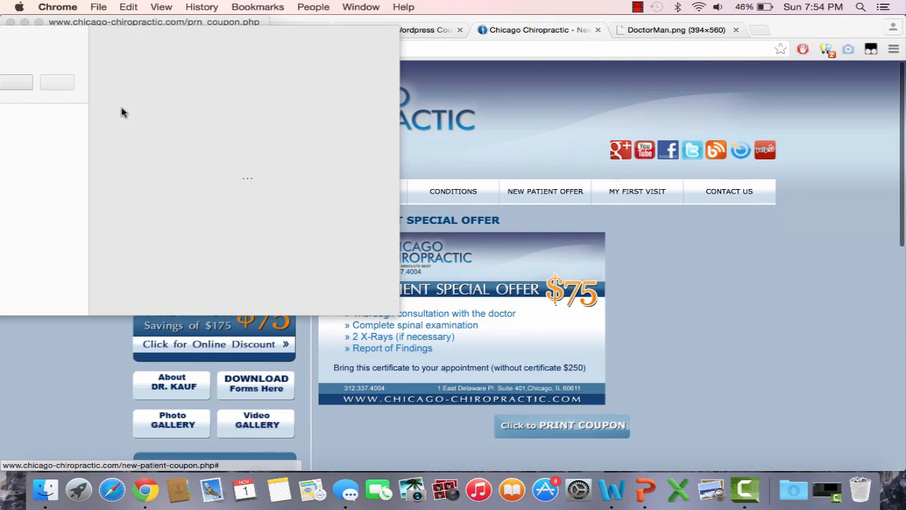
click(11, 22)
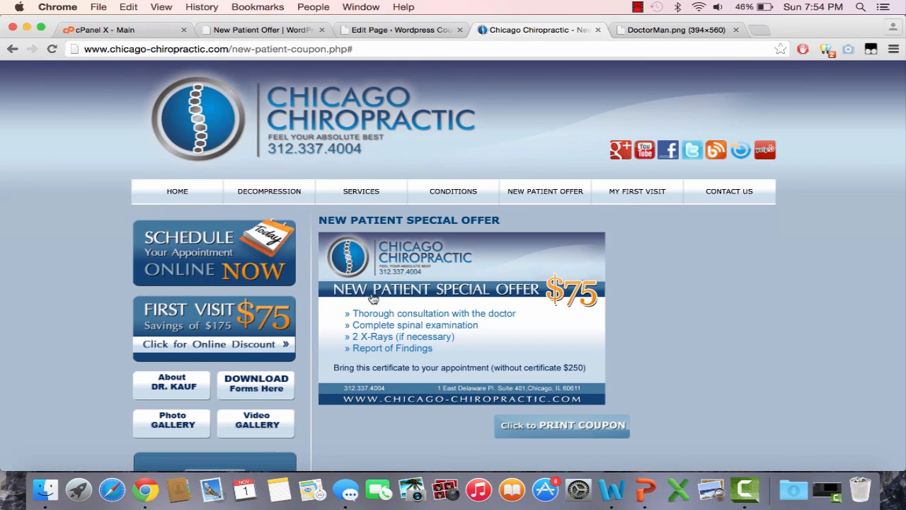
right_click(427, 337)
click(455, 323)
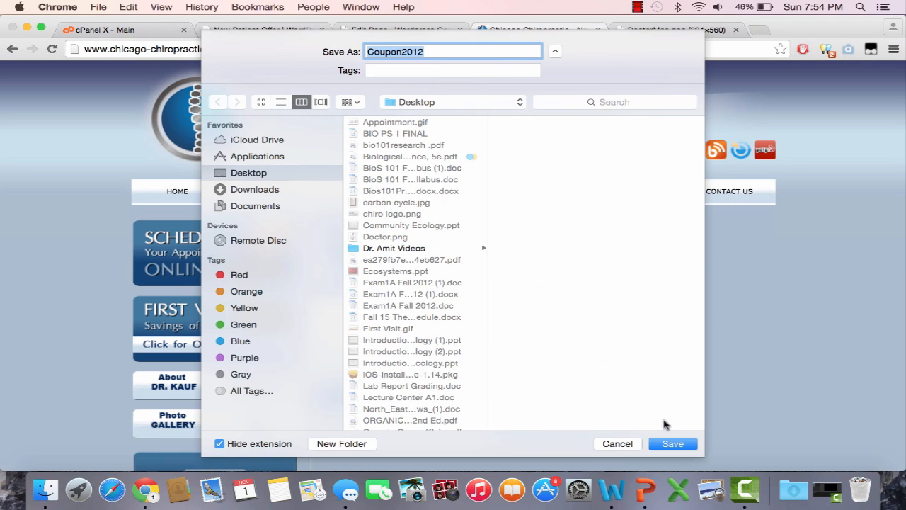
click(673, 443)
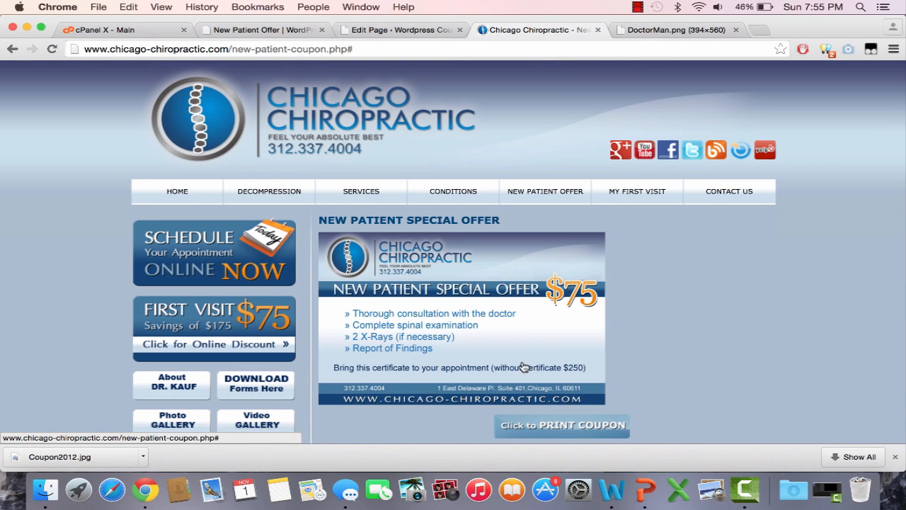
Open the New Patient Offer page for editing from the WordPress list of all pages
click(387, 28)
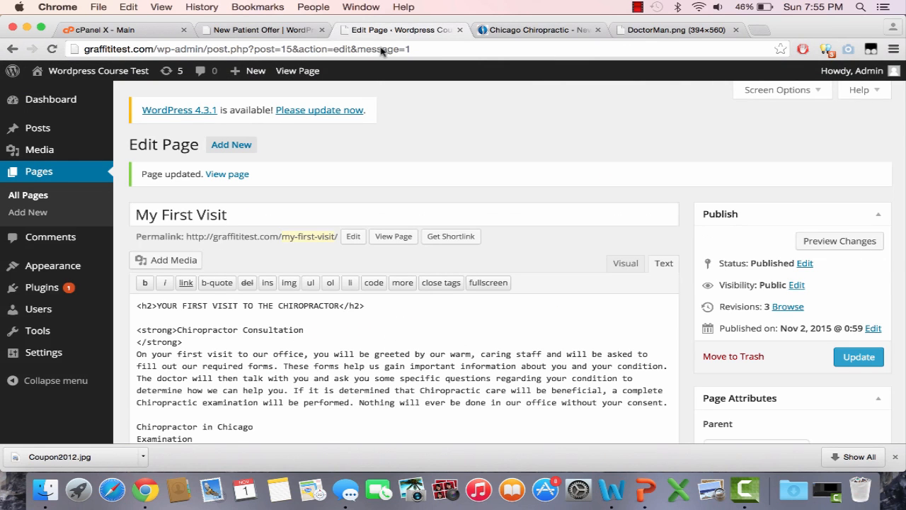
click(28, 195)
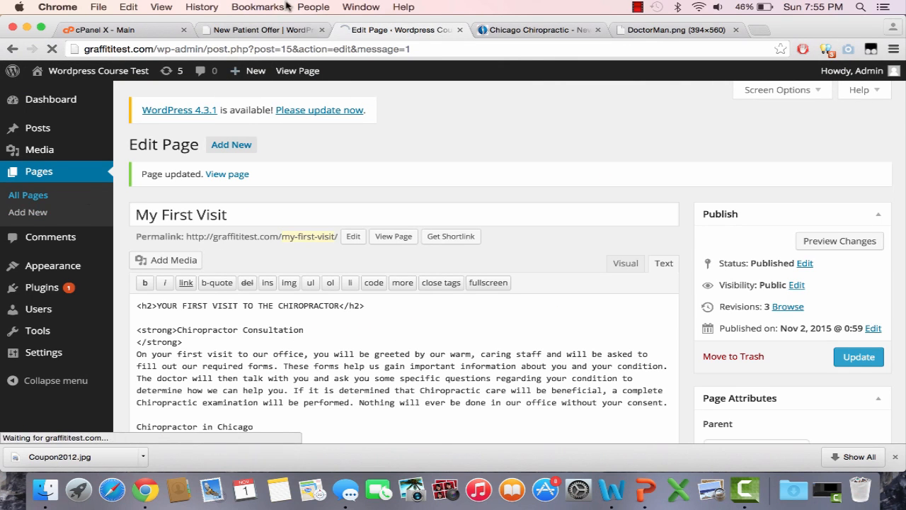
click(292, 34)
click(364, 31)
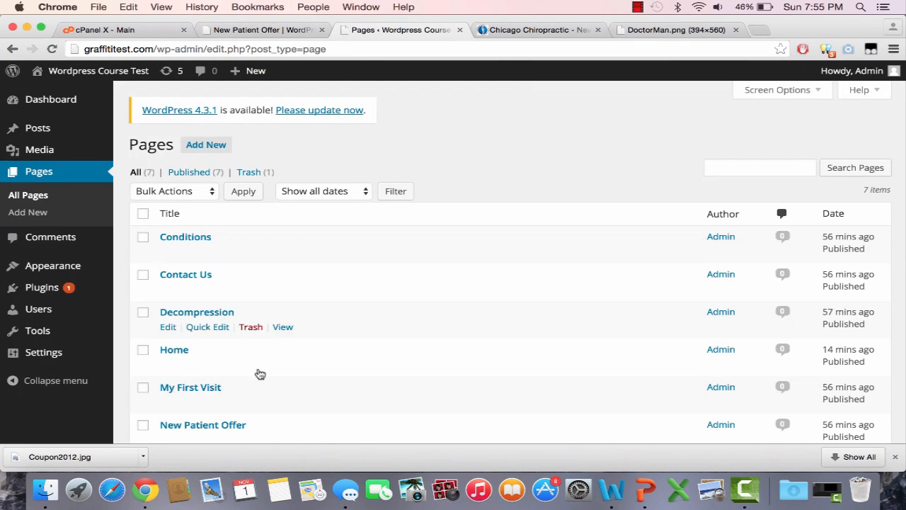
scroll(206, 364, down, 3)
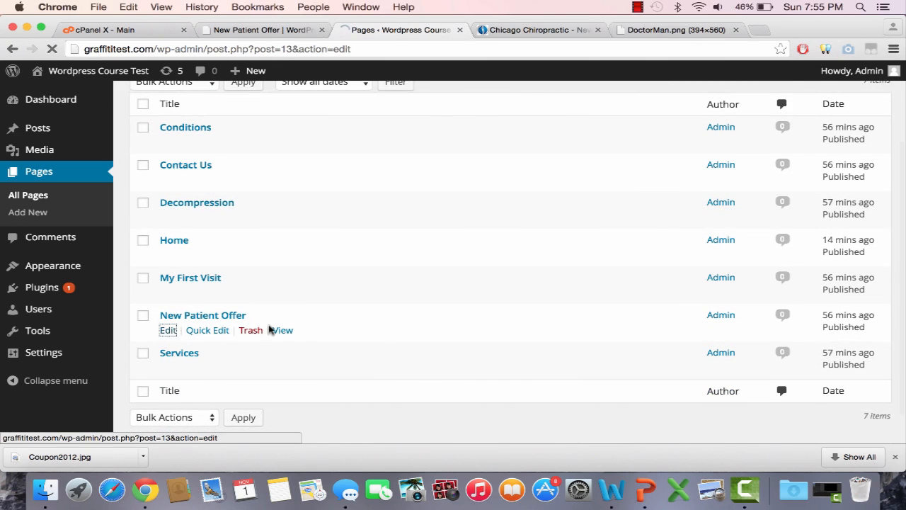
Upload Coupon2012.jpg from the Desktop through the New Patient Offer page's Insert Media dialog
click(167, 223)
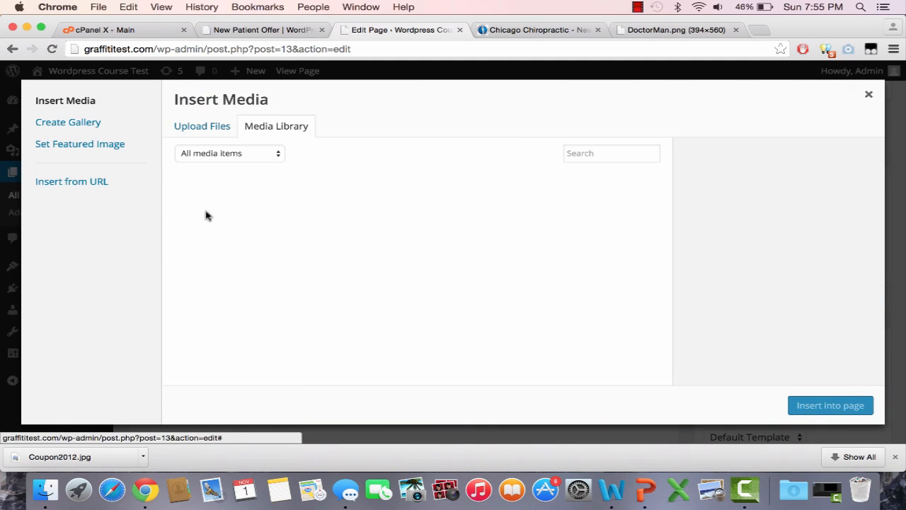
click(213, 129)
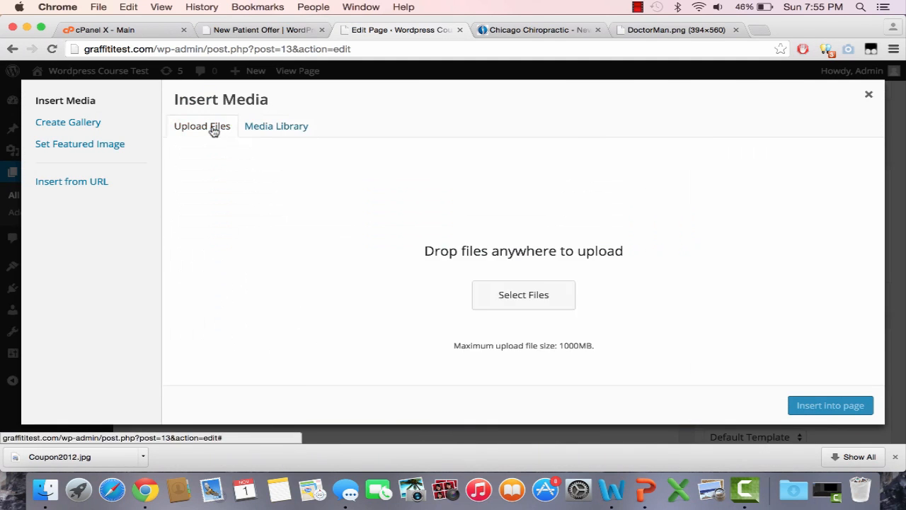
click(524, 295)
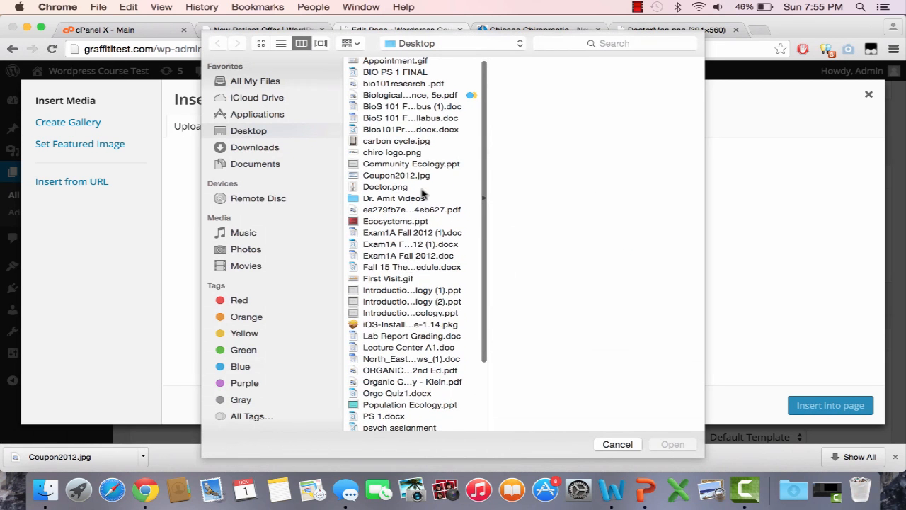
click(397, 175)
click(669, 444)
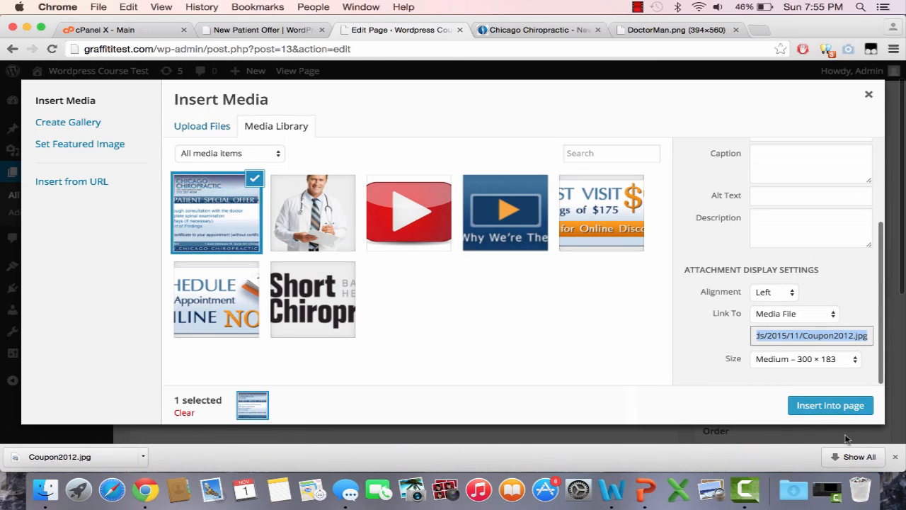
Insert the coupon image into the page with Center alignment and Large – 715 × 437 size, and update the page
click(774, 296)
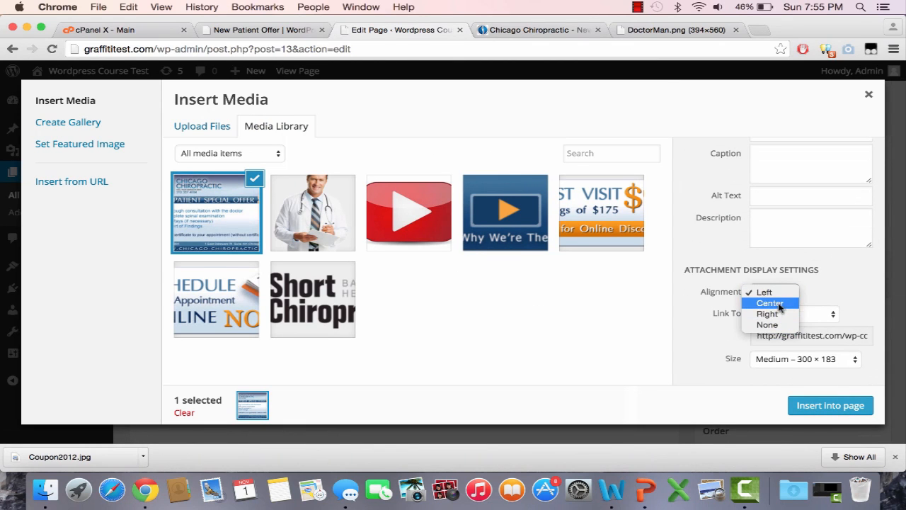
click(824, 362)
click(831, 359)
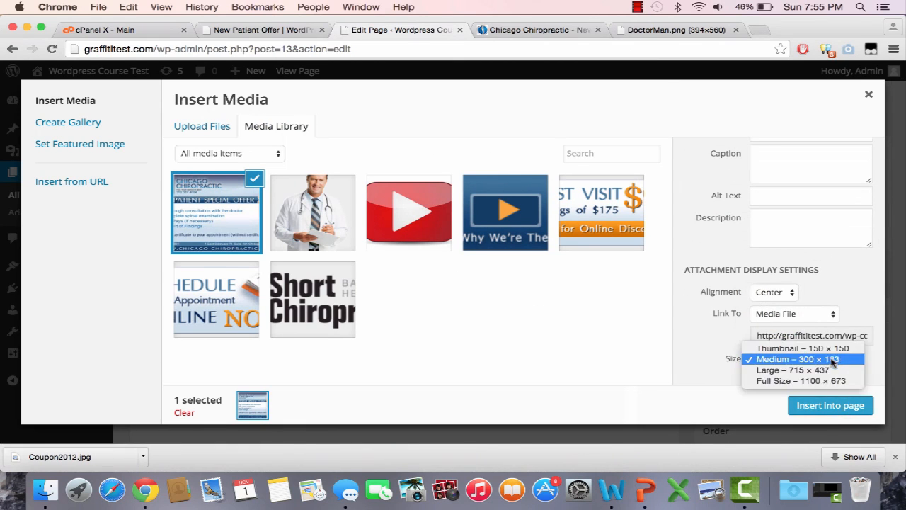
click(826, 383)
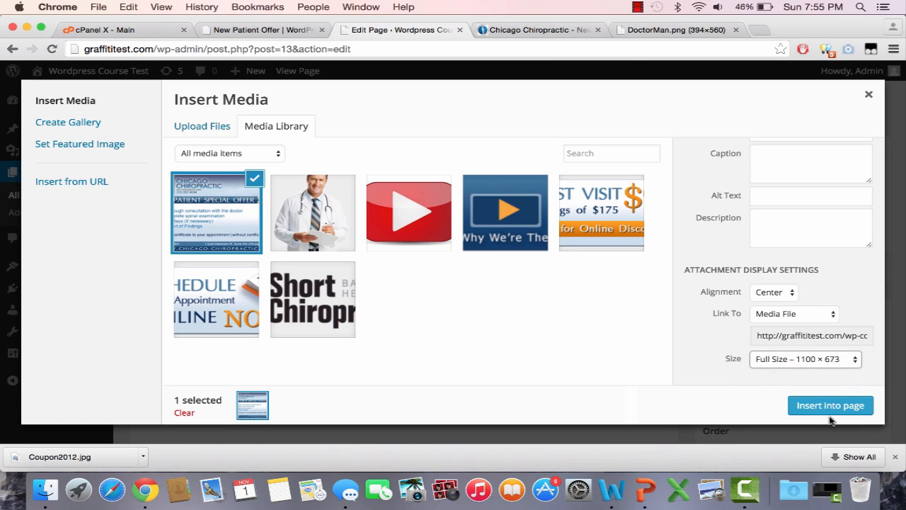
click(831, 360)
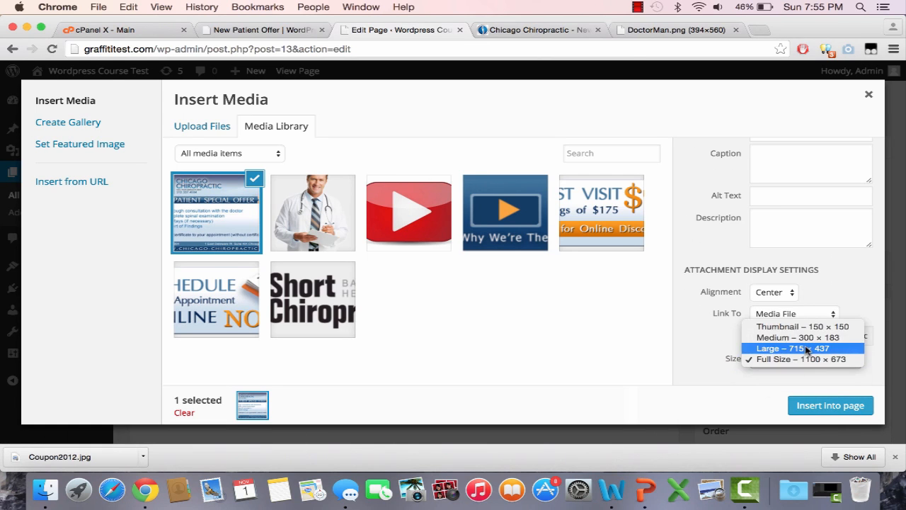
click(813, 359)
click(814, 399)
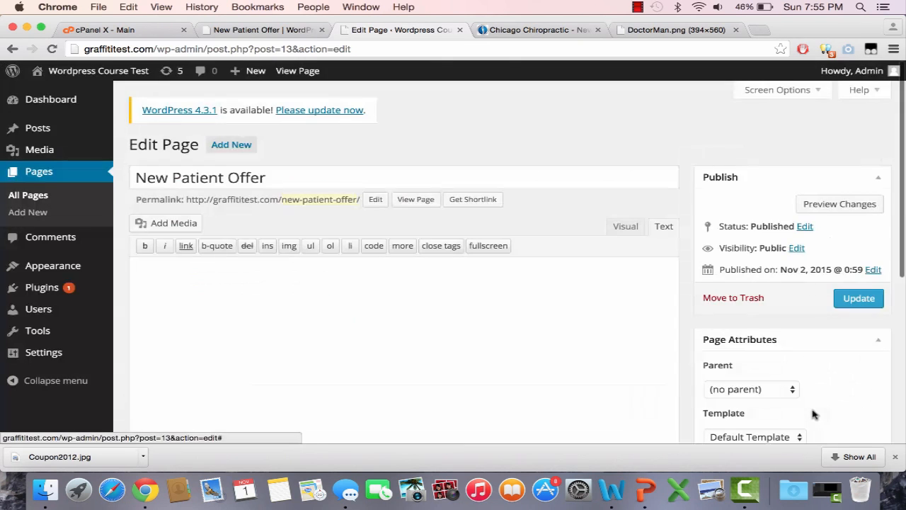
click(859, 299)
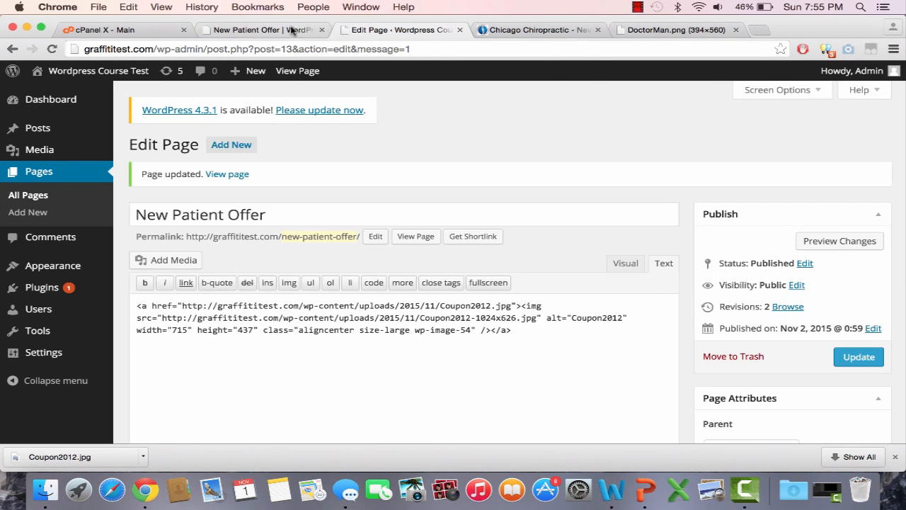
Reload the live New Patient Offer page and check how the coupon image is displayed
click(290, 30)
click(299, 55)
key(Return)
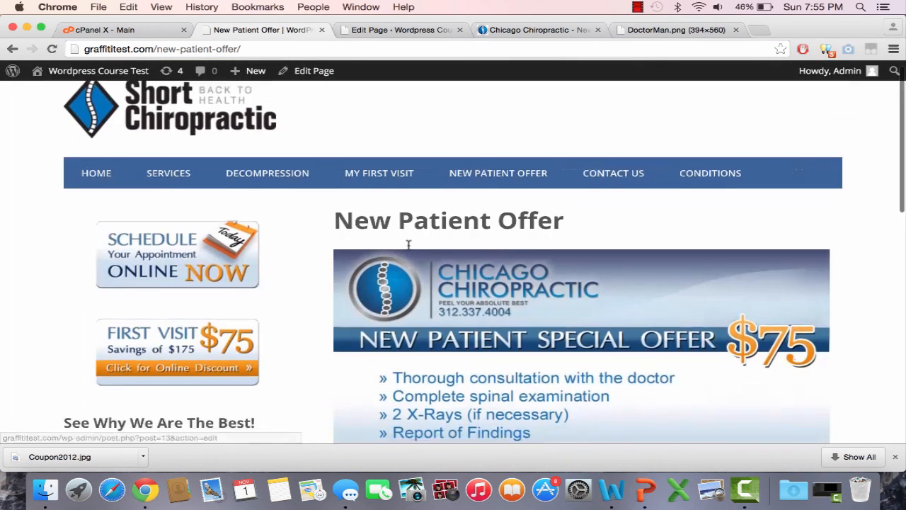
scroll(408, 247, down, 4)
scroll(409, 249, up, 3)
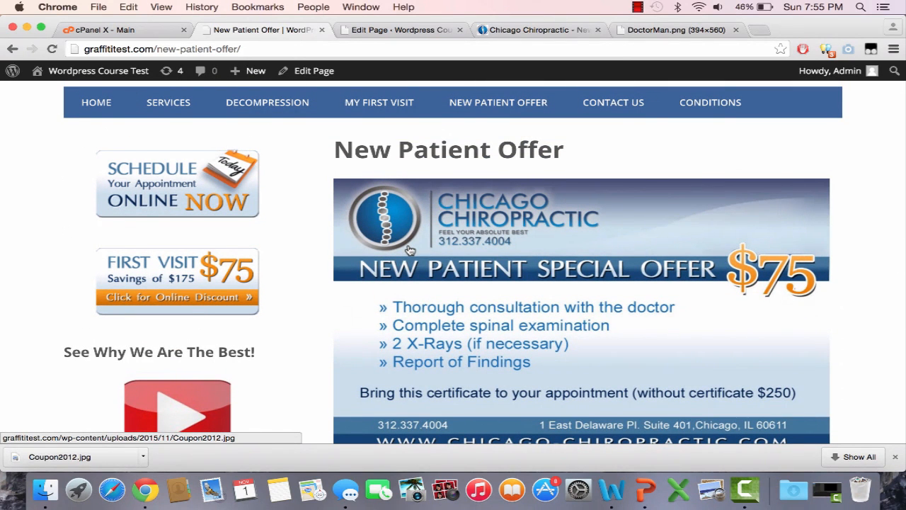
Open the Contact Us page on the live WordPress site and on the reference site, and review the reference page's contact details and hours
click(595, 102)
click(545, 29)
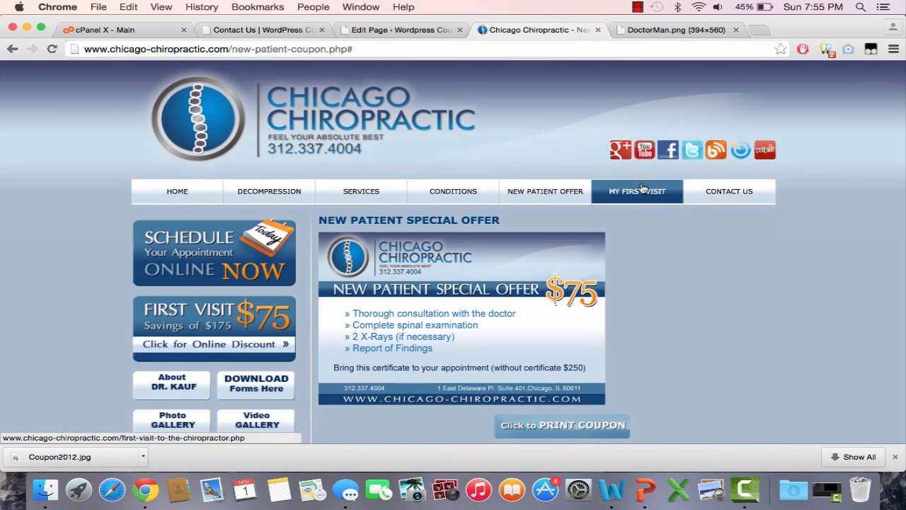
click(704, 191)
scroll(705, 191, down, 5)
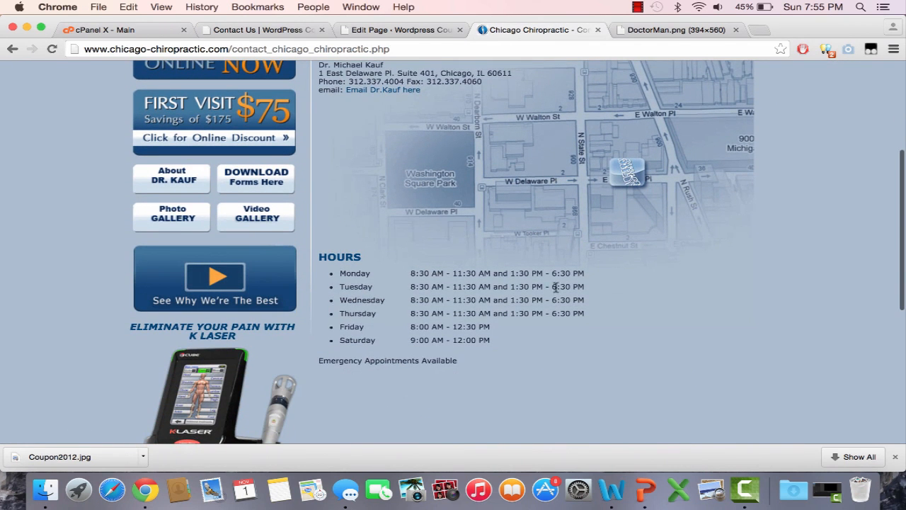
scroll(522, 344, down, 1)
scroll(522, 344, up, 4)
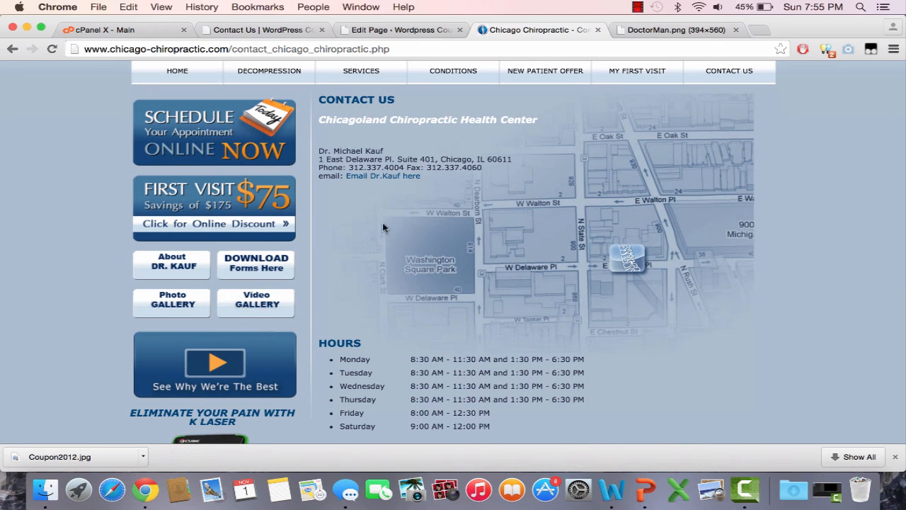
Copy the reference page's text from the CONTACT US heading through the Saturday hours
drag(324, 105, 494, 347)
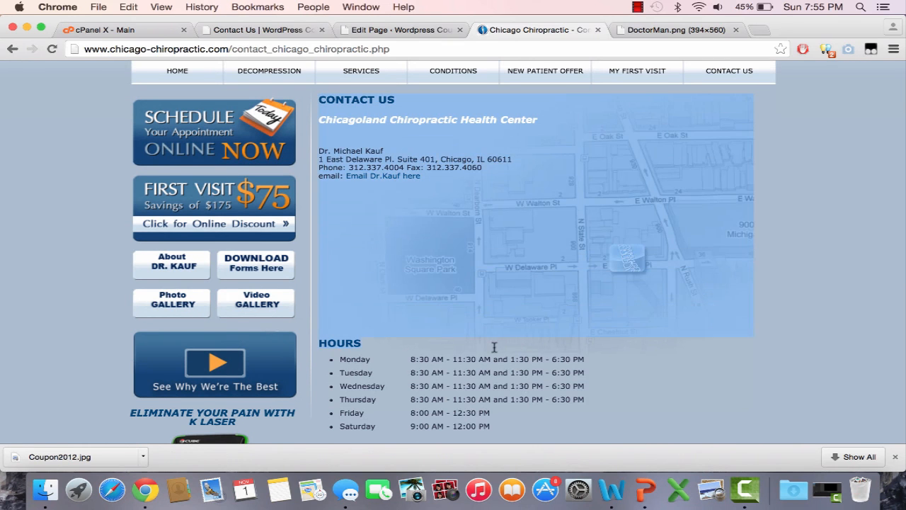
click(517, 420)
right_click(516, 419)
click(515, 422)
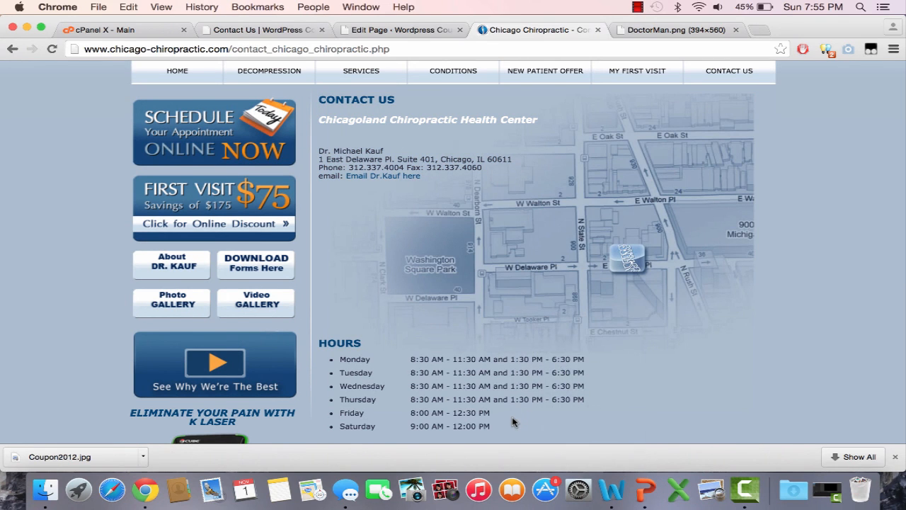
drag(340, 227, 327, 99)
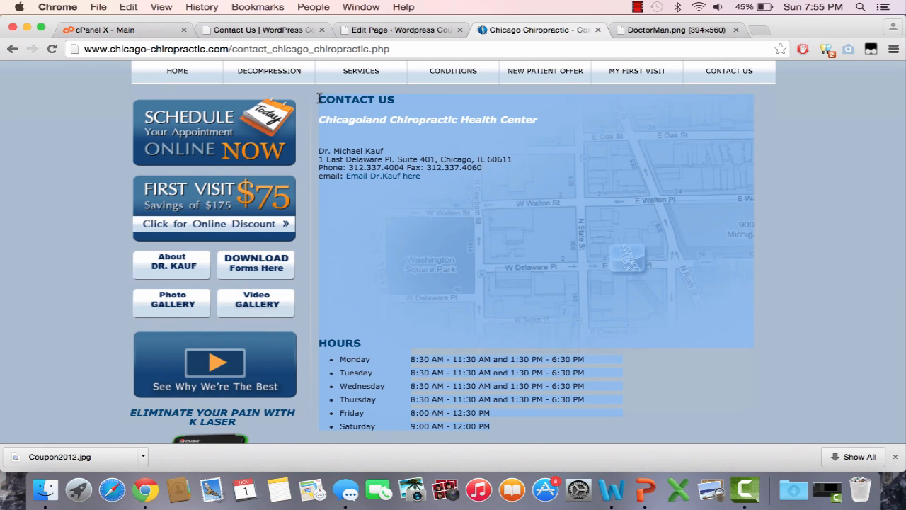
Return to the WordPress admin, load the list of all pages and dismiss the browser's download bar
click(375, 31)
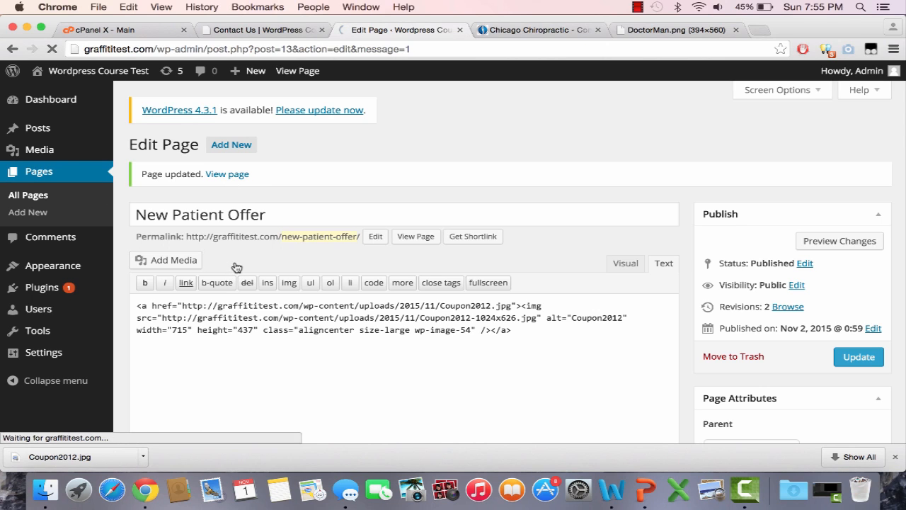
click(894, 457)
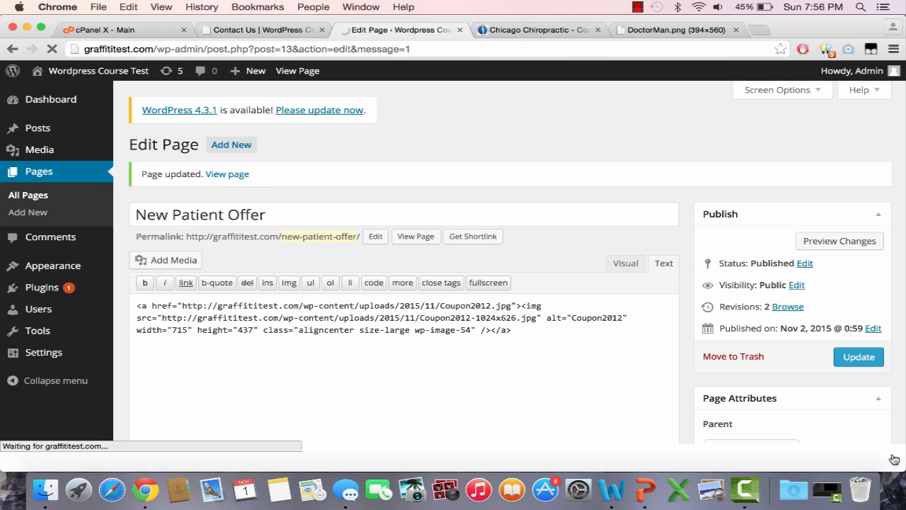
click(637, 6)
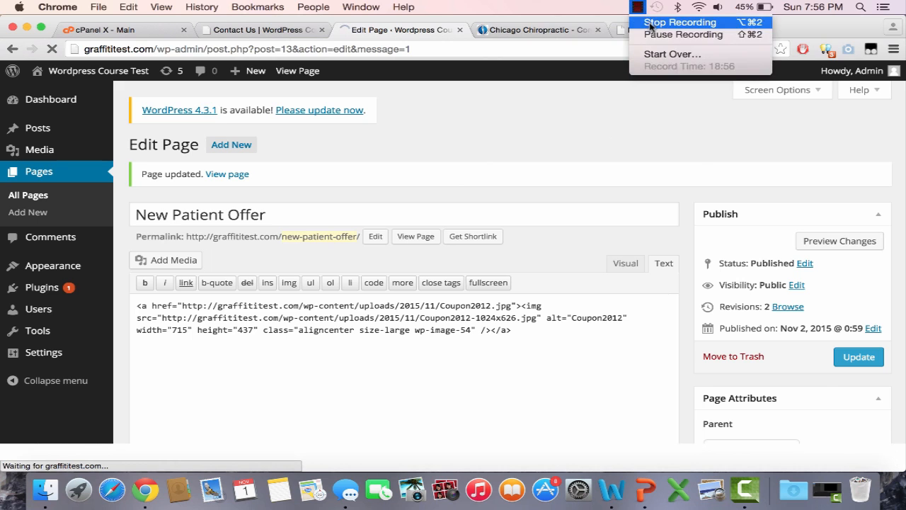
click(681, 32)
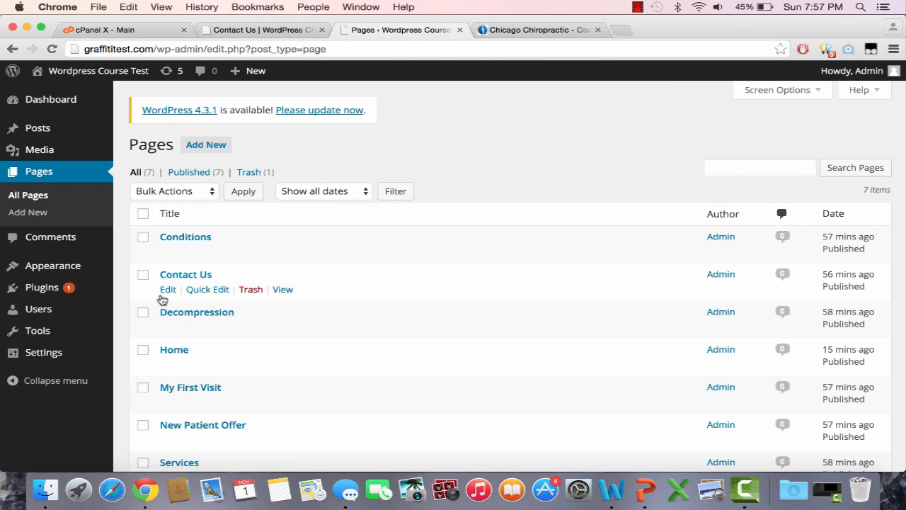
Open the Contact Us page for editing and paste the copied contact details and opening hours into its content
click(168, 290)
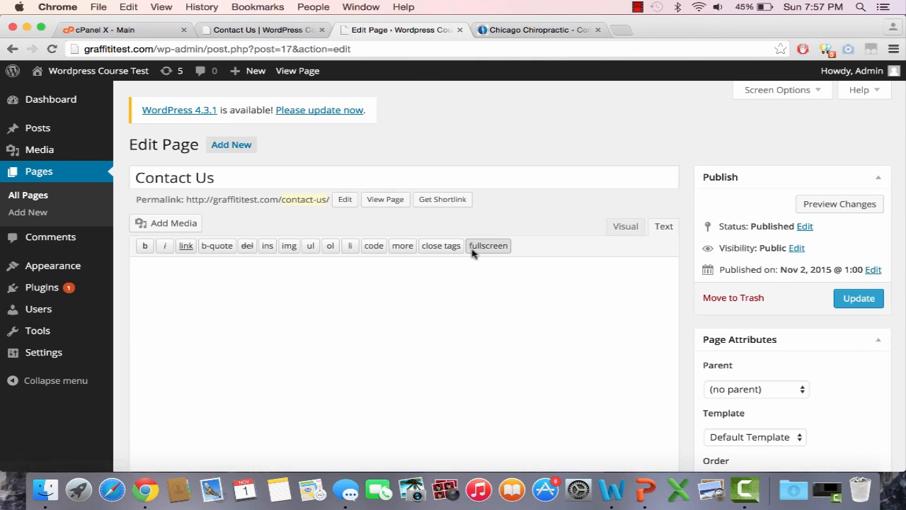
key(cmd+v)
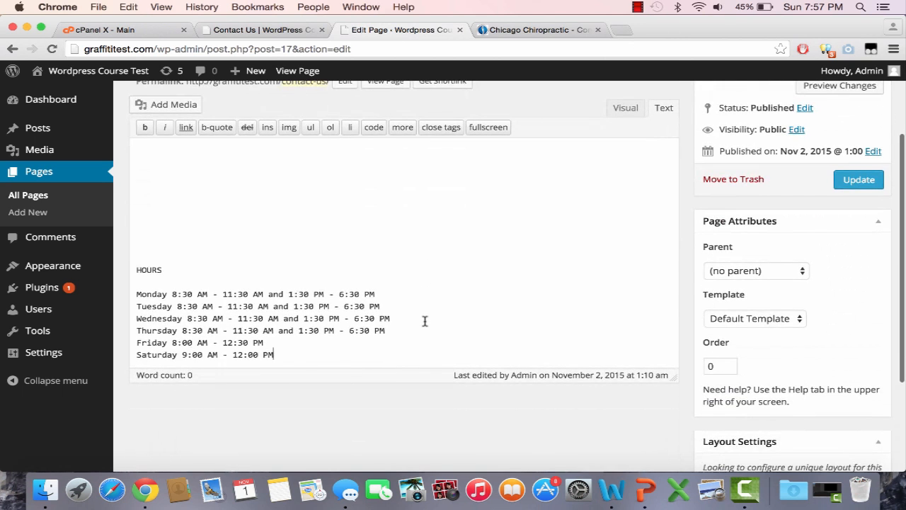
Delete the word "Chicagoland" before "Chiropractic Health Center" and remove the email line below the phone and fax numbers
scroll(425, 322, up, 10)
scroll(425, 321, up, 1)
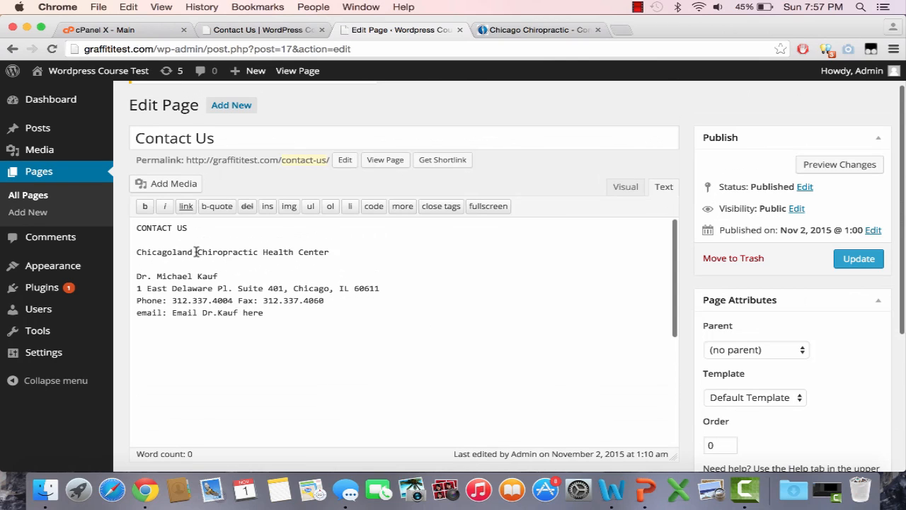
drag(195, 252, 106, 253)
key(BackSpace)
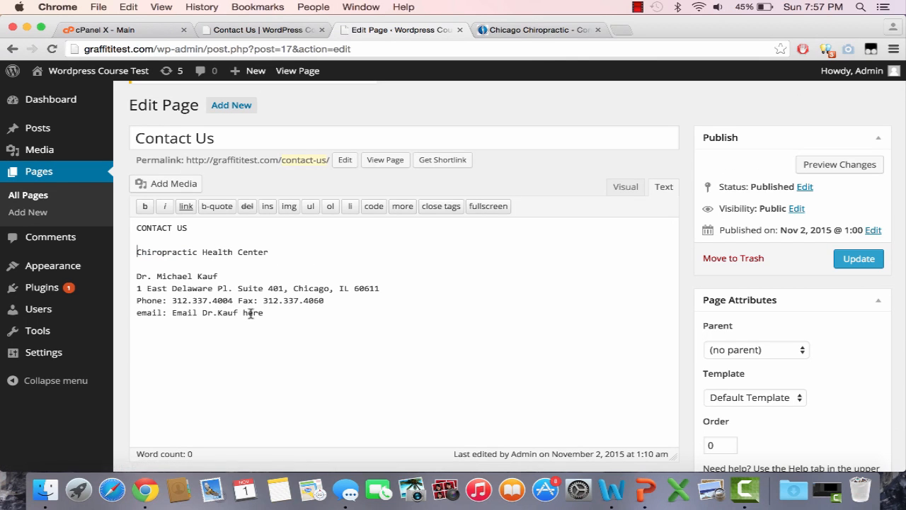
drag(264, 313, 135, 313)
key(BackSpace)
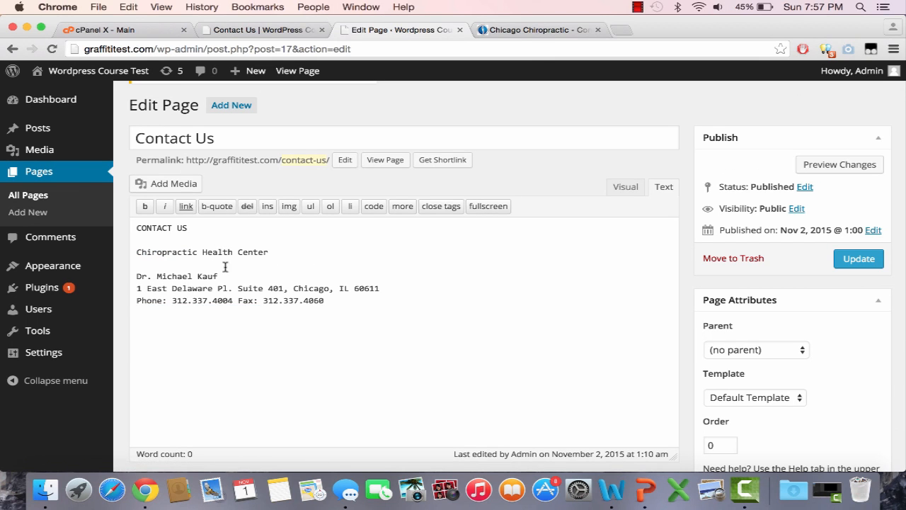
Make the "CONTACT US" heading in the page content bold with strong tags
drag(200, 228, 136, 228)
click(145, 206)
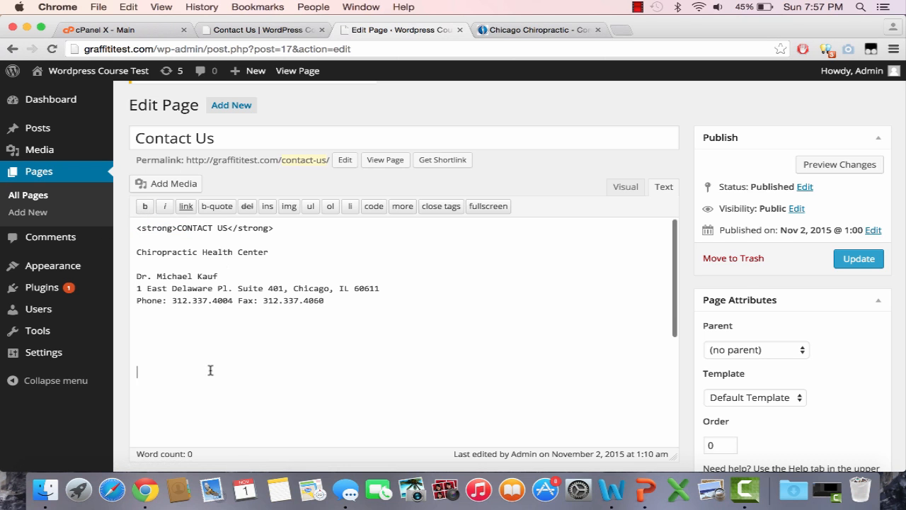
Remove the extra blank lines between the phone and fax line and the "HOURS" heading in the Contact Us content
scroll(250, 469, down, 4)
scroll(267, 277, down, 5)
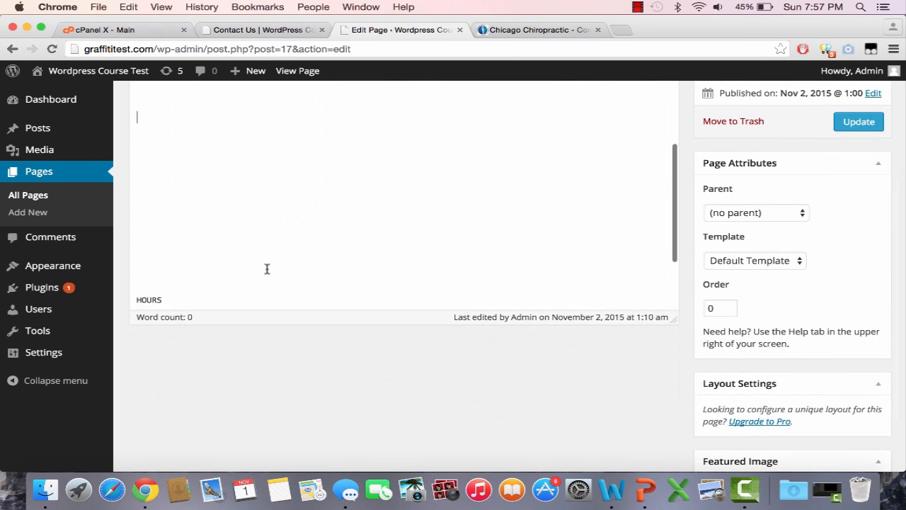
double_click(182, 272)
click(179, 272)
key(BackSpace)
key(BackSpace)
key(BackSpace)
key(BackSpace)
key(BackSpace)
key(BackSpace)
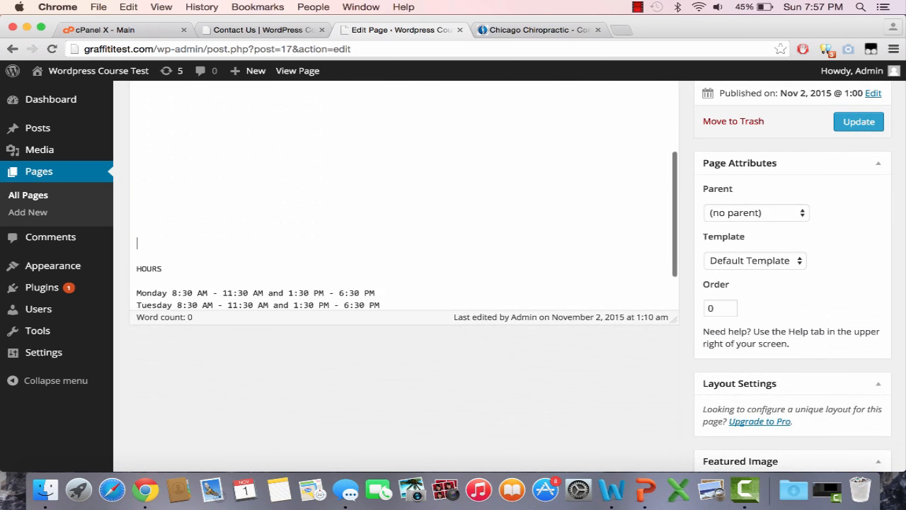
key(BackSpace)
key(BackSpace)
key(BackSpace)
key(BackSpace)
key(BackSpace)
key(BackSpace)
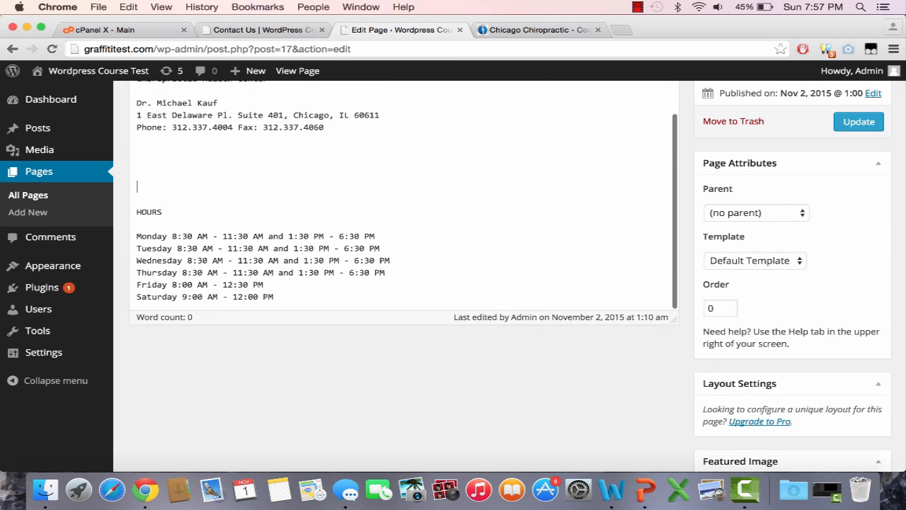
Update the Contact Us page and reload its live version to check the published contact details and hours
scroll(355, 402, up, 4)
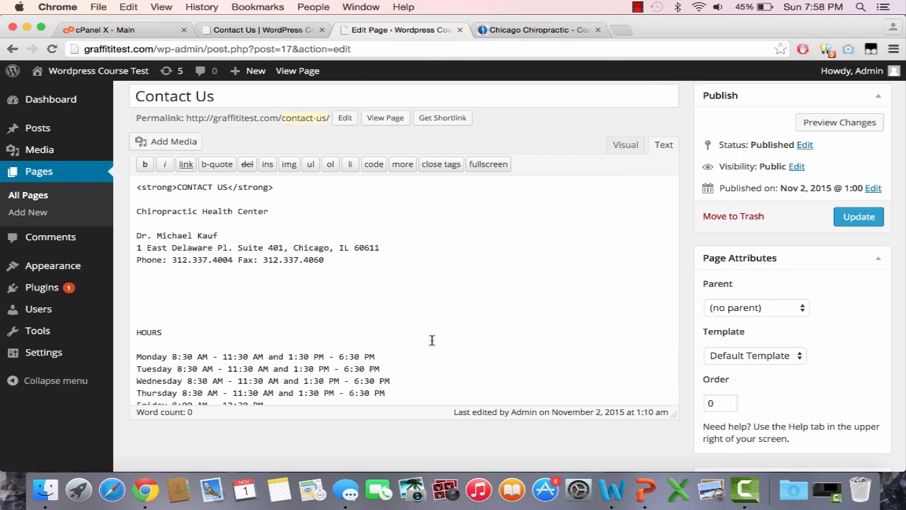
click(847, 216)
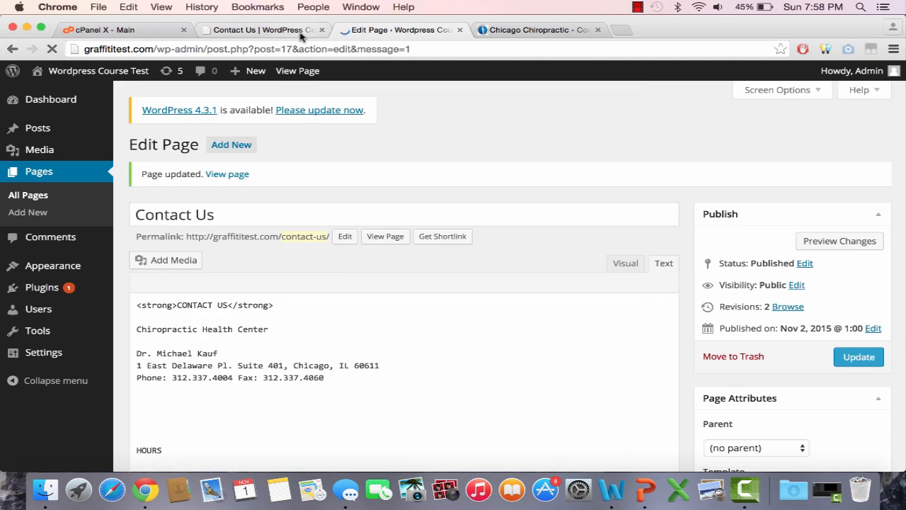
click(294, 31)
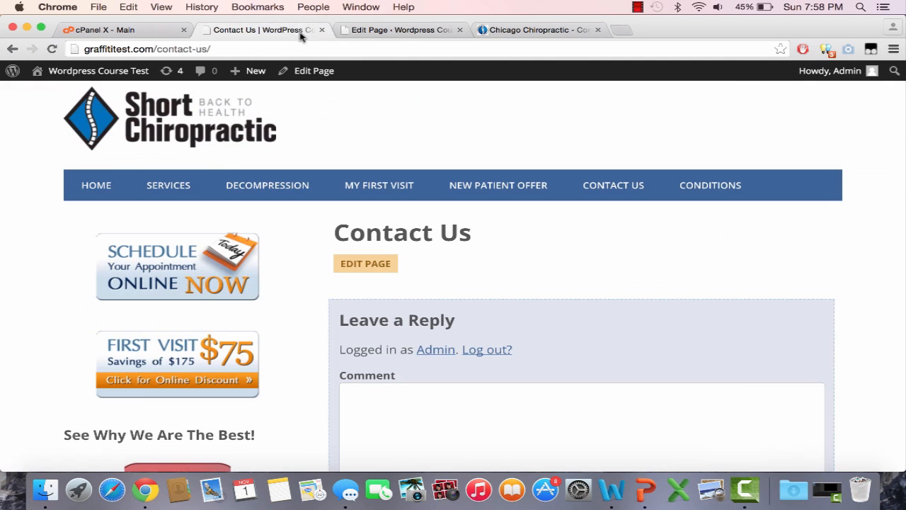
click(304, 49)
key(Return)
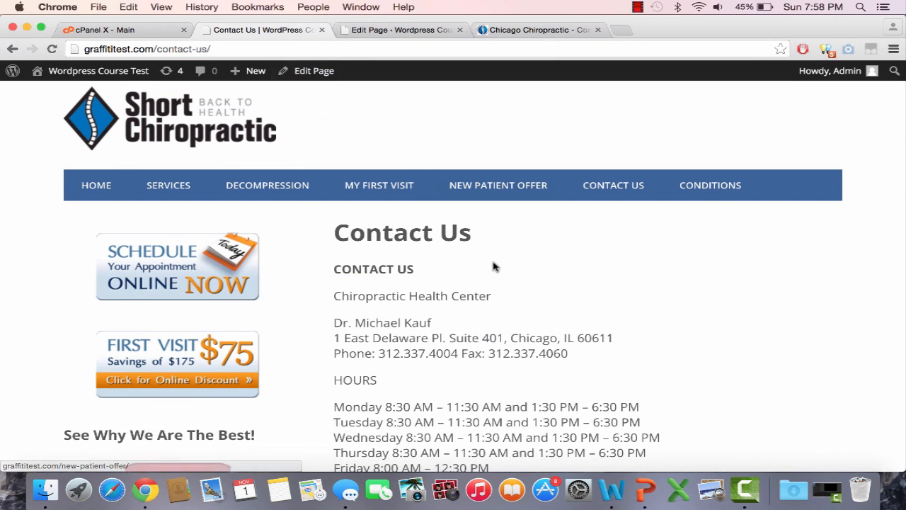
scroll(499, 269, down, 5)
Make the "Chiropractic Health Center" and "HOURS" lines in the Contact Us content bold with strong tags
click(388, 31)
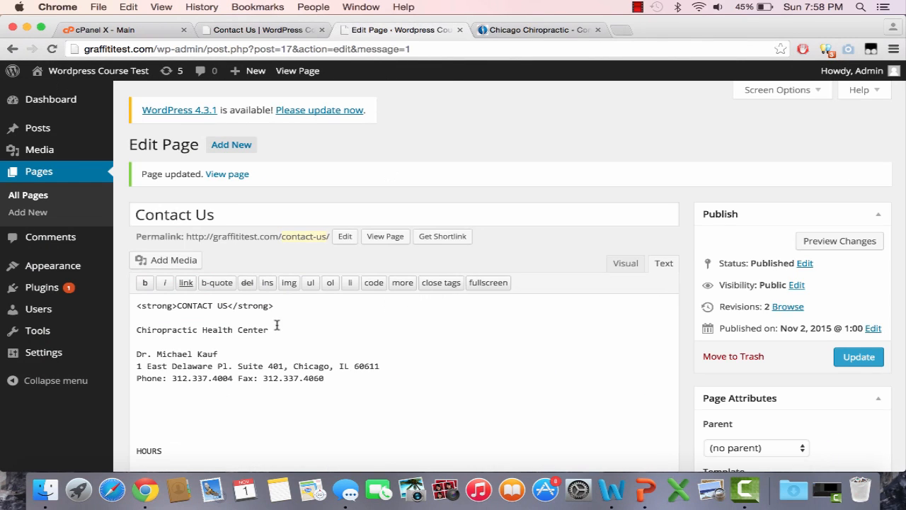
drag(274, 329, 121, 328)
click(144, 283)
scroll(170, 360, down, 5)
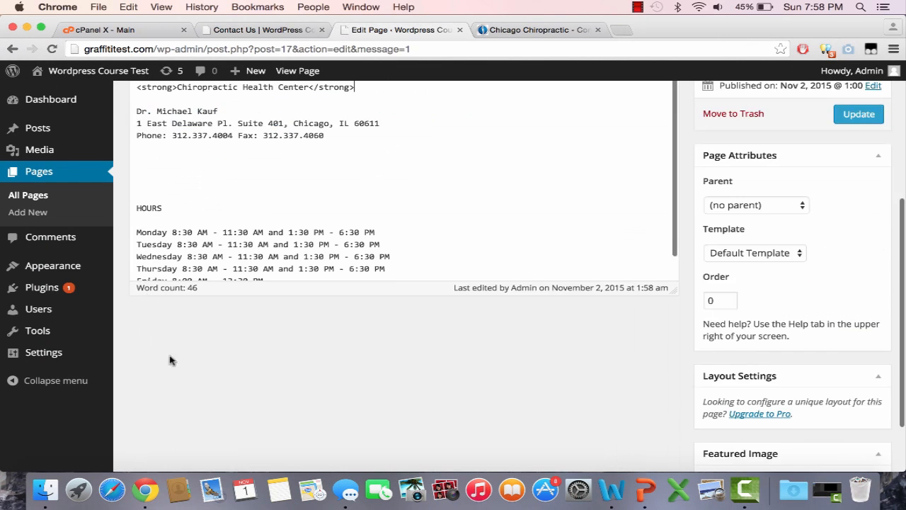
scroll(176, 372, up, 3)
drag(176, 246, 118, 252)
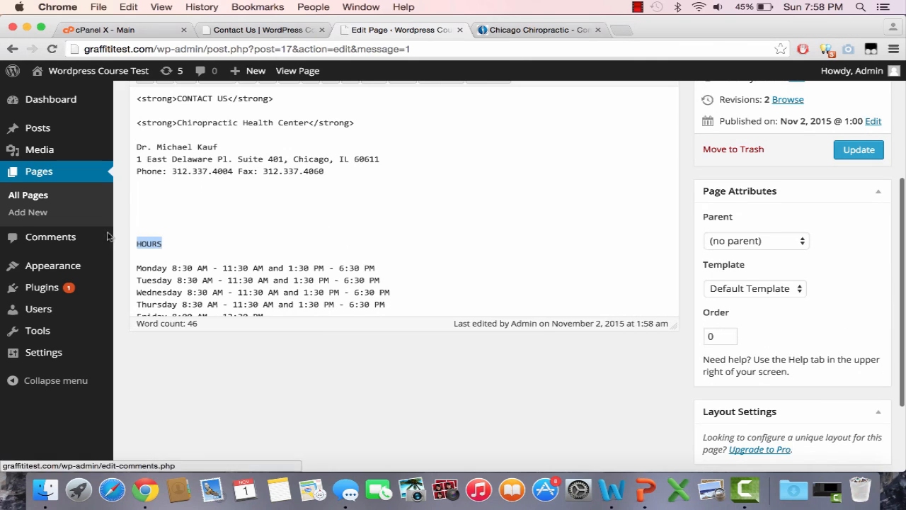
scroll(112, 236, up, 2)
click(144, 156)
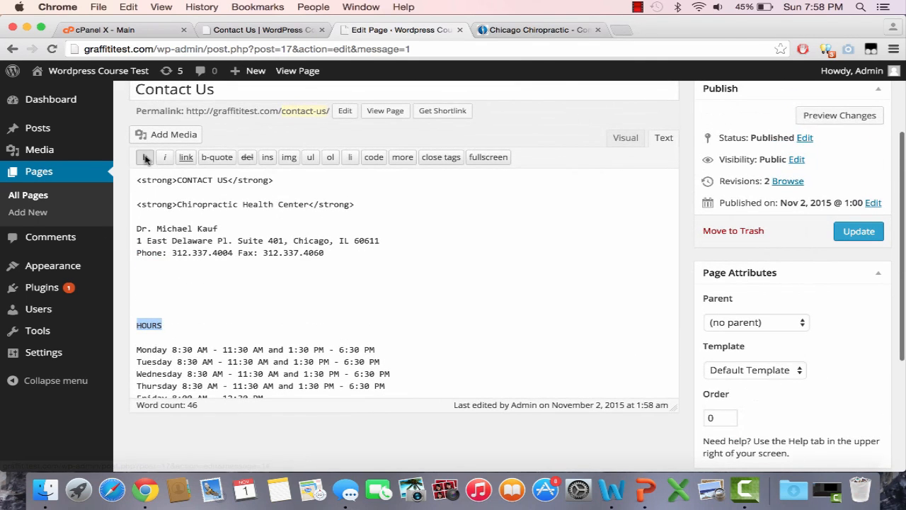
Update the Contact Us page again and reload its live version to check the bold headings
click(843, 234)
click(325, 27)
key(super+r)
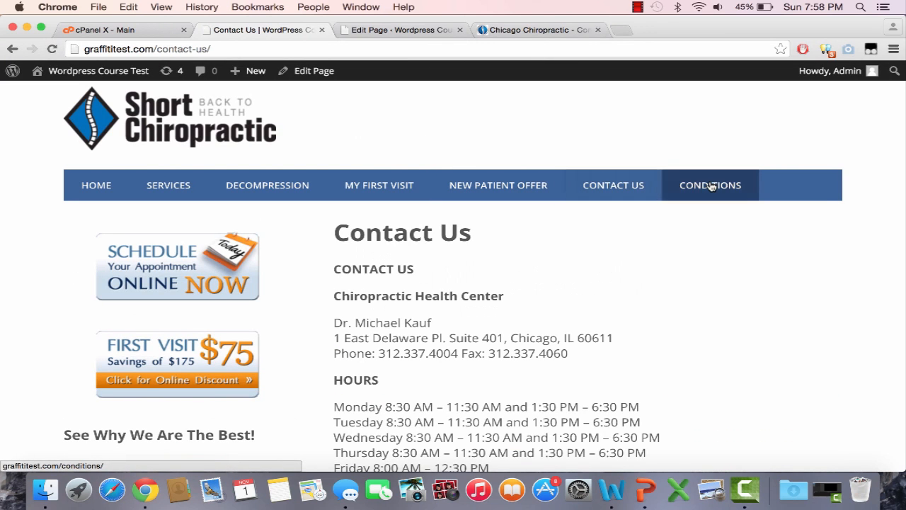
Open the Conditions page on both the live site and the reference site, and copy the reference text from "CONDITIONS WE TREAT" through "Subluxation"
click(711, 185)
click(510, 31)
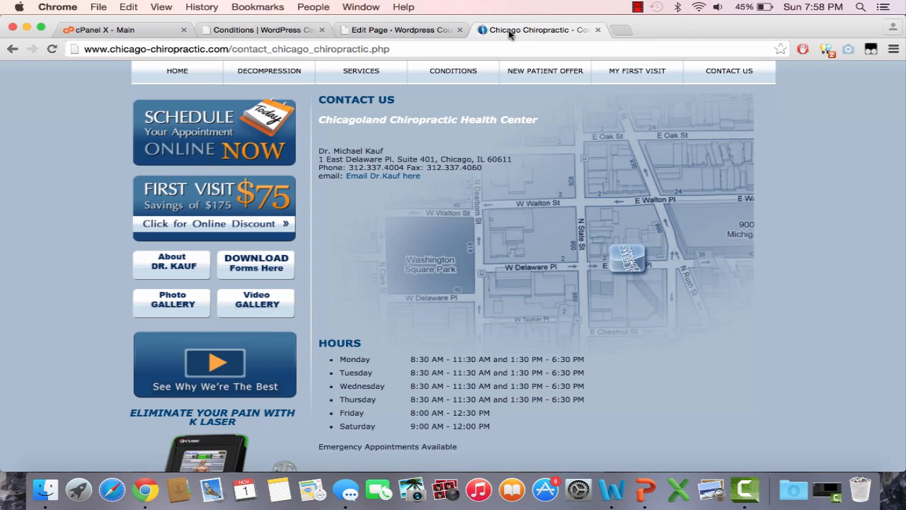
click(442, 76)
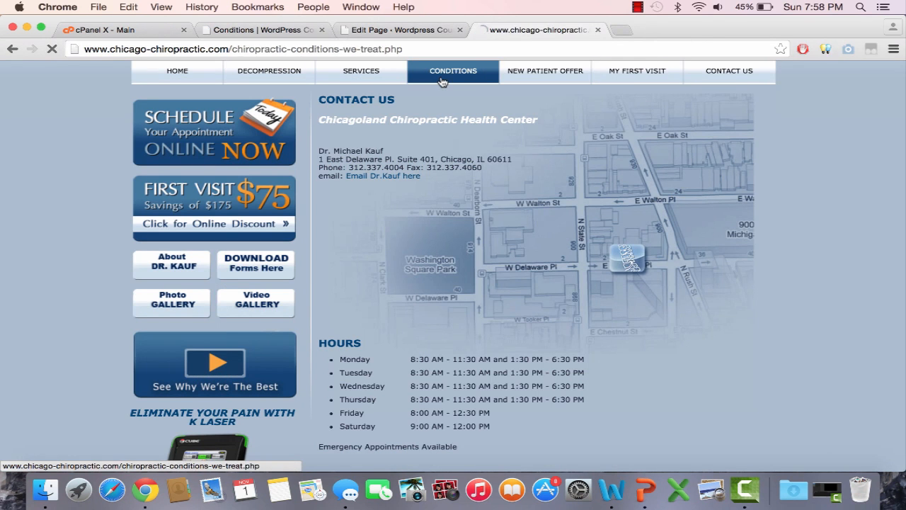
scroll(540, 253, down, 5)
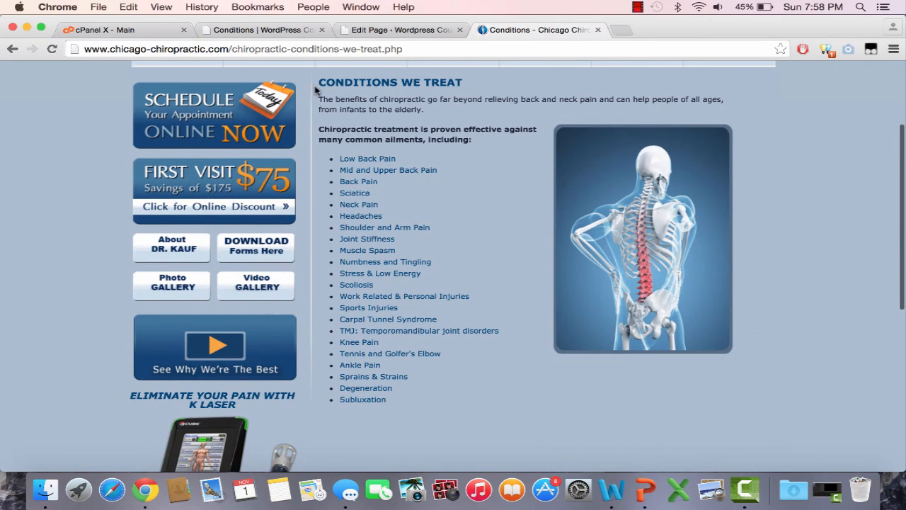
drag(322, 78, 415, 407)
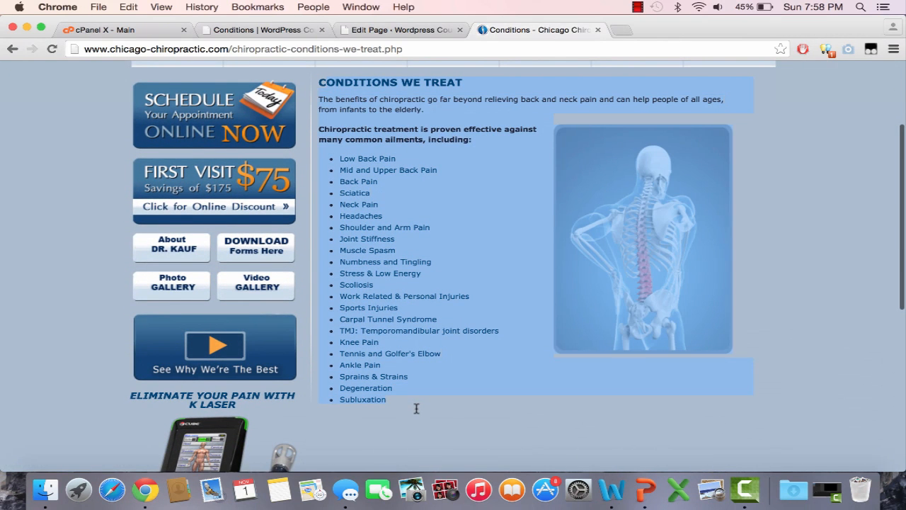
key(super+c)
Open the Conditions page for editing from the list of all pages and paste the copied conditions text into its content
click(361, 31)
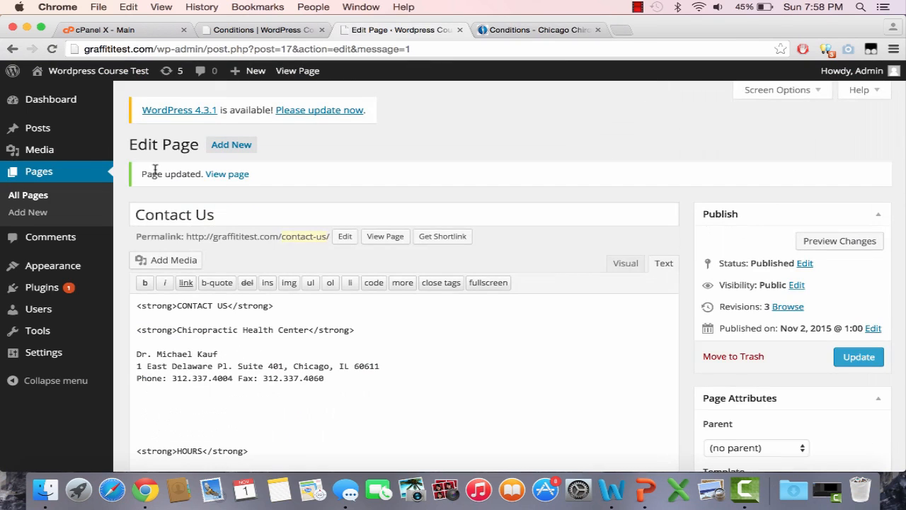
click(83, 178)
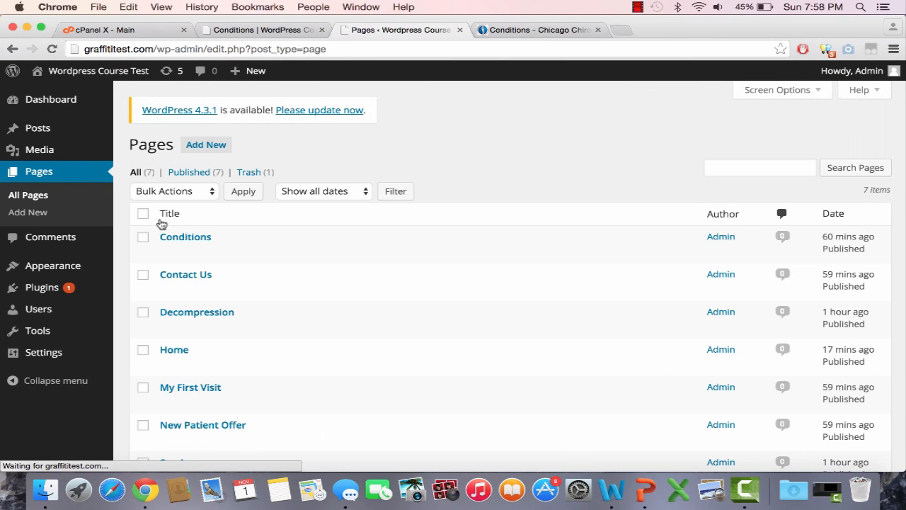
click(172, 255)
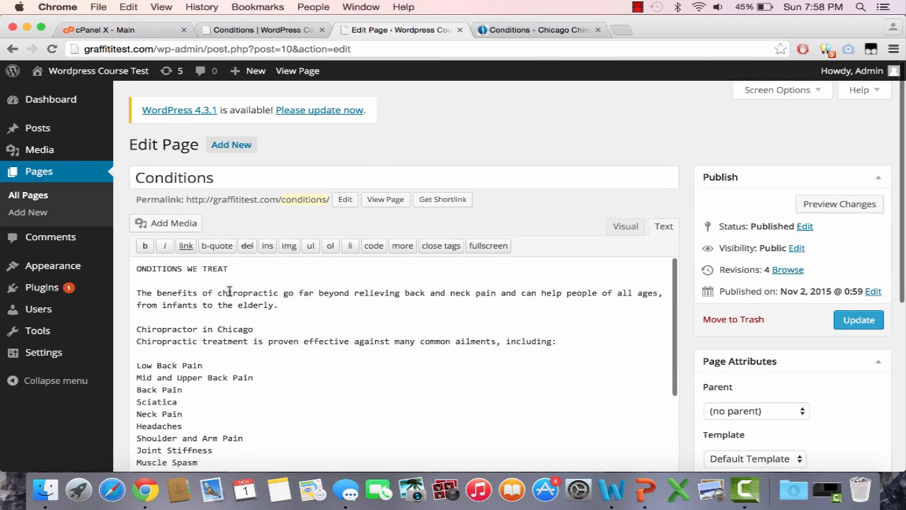
Make the "CONDITIONS WE TREAT" heading bold, restoring its missing initial "C", and update the Conditions page
click(144, 245)
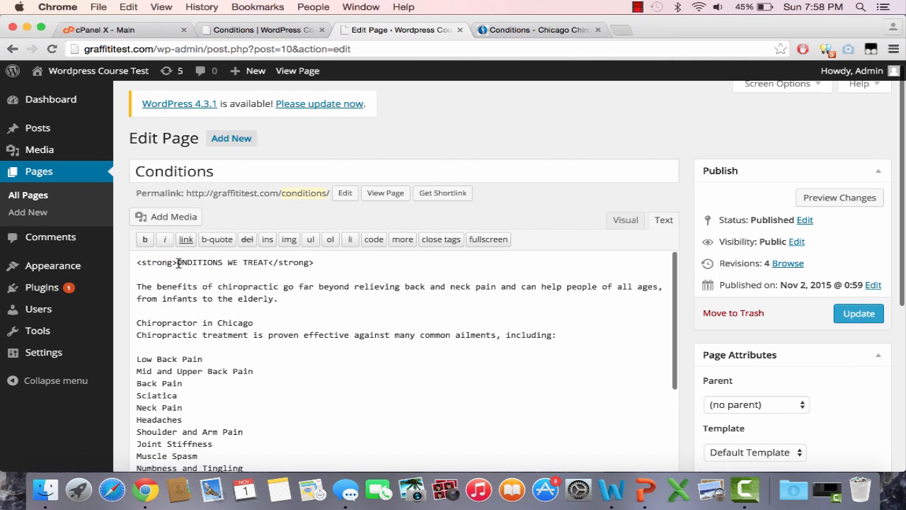
text(C)
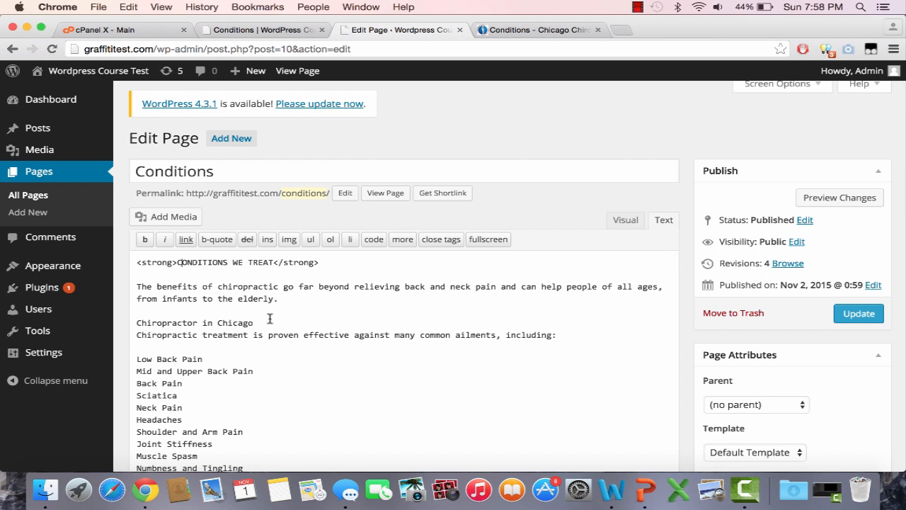
click(874, 313)
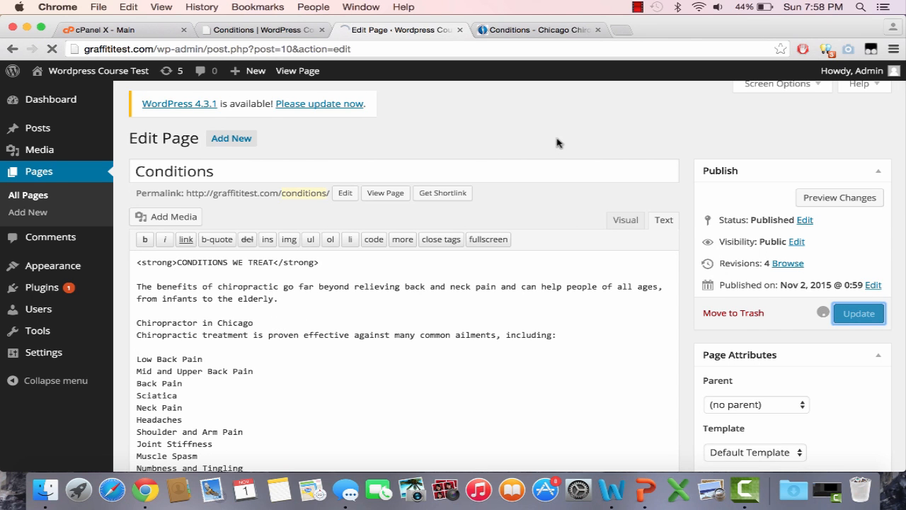
Reload the live Conditions page and check the published heading, introduction and list of ailments
click(304, 31)
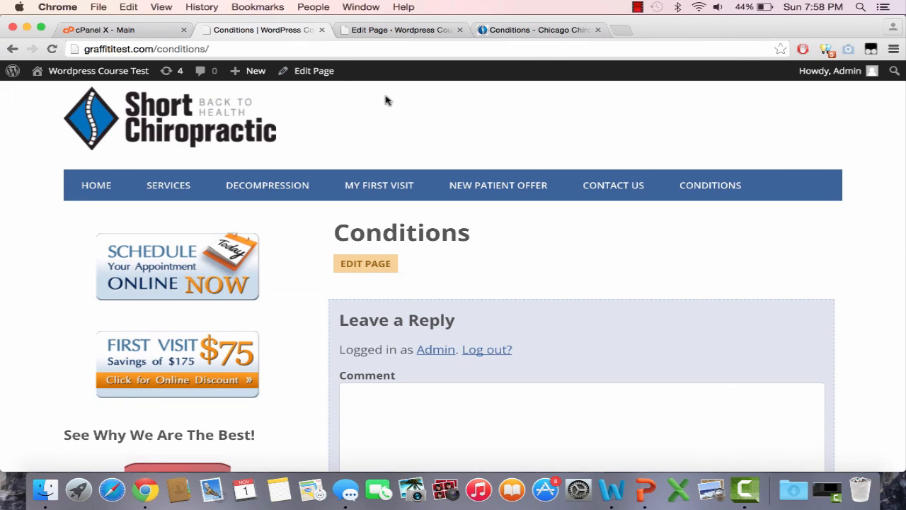
click(380, 48)
key(Return)
scroll(659, 213, down, 3)
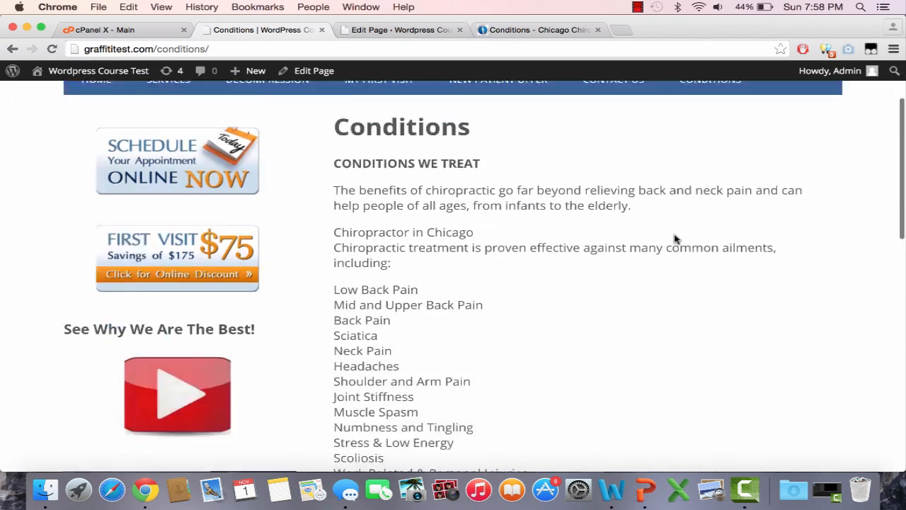
scroll(673, 238, down, 5)
scroll(674, 234, up, 10)
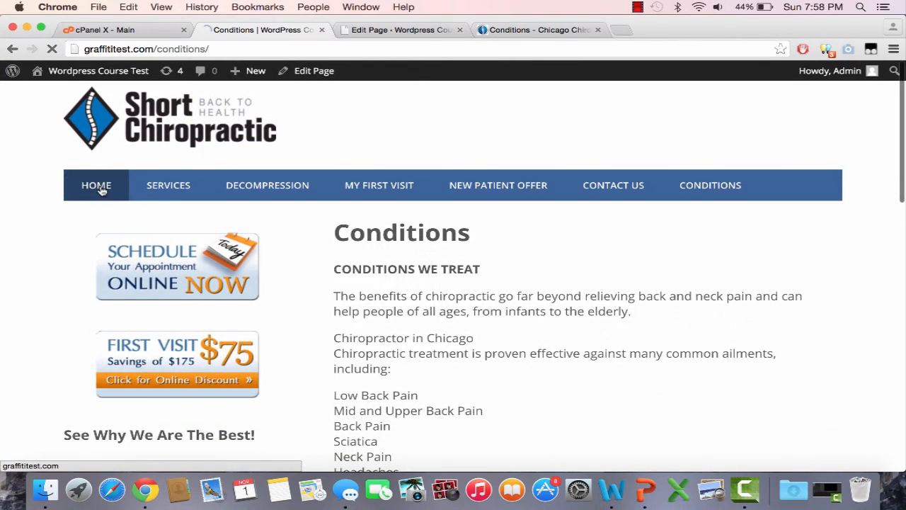
Compare the live site's home page with the reference site's home page, examining the layout and sidebar elements of both
click(97, 186)
scroll(546, 233, down, 10)
scroll(546, 233, up, 10)
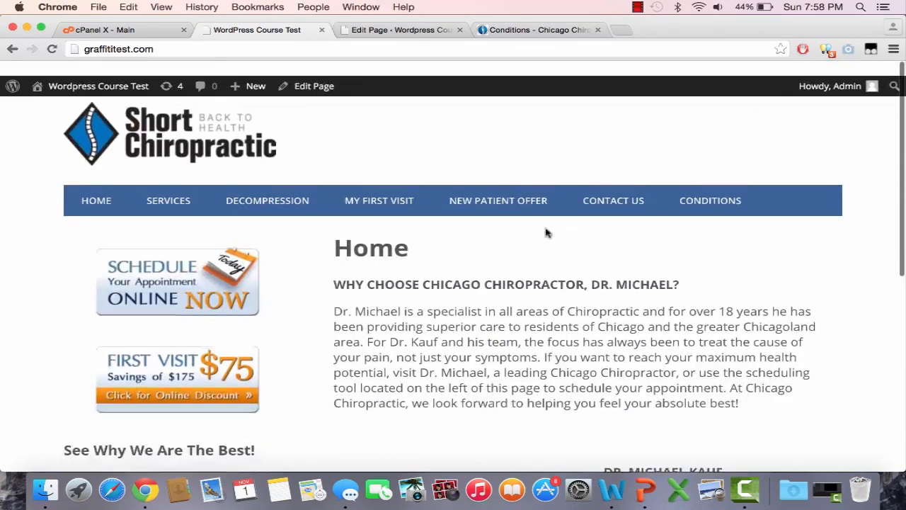
scroll(546, 233, down, 4)
scroll(546, 233, up, 4)
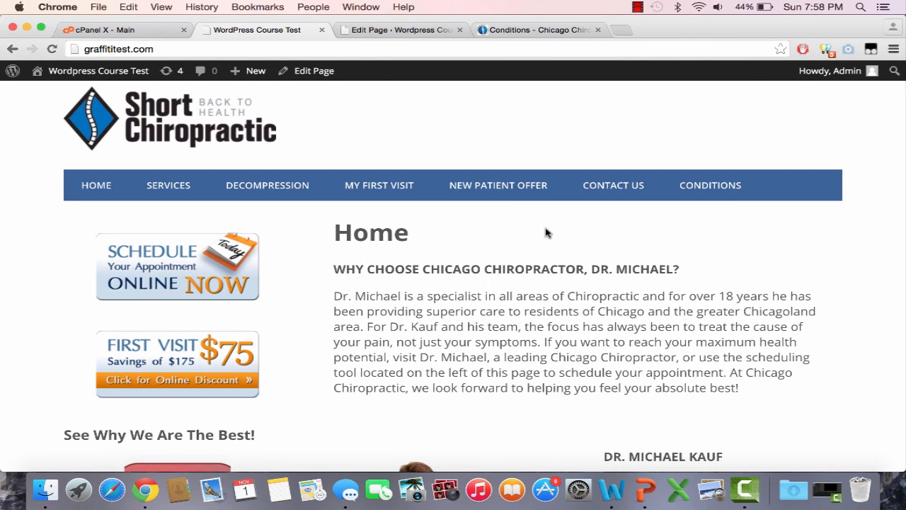
right_click(546, 233)
click(539, 32)
click(539, 32)
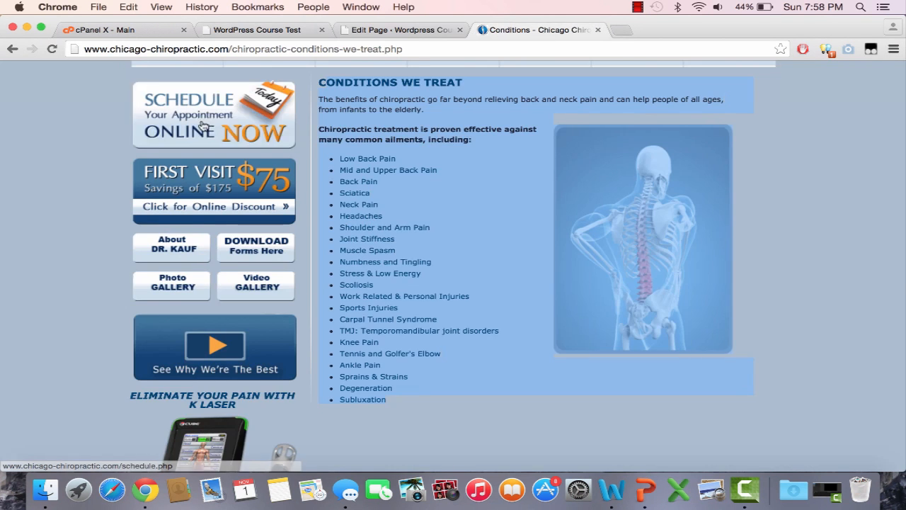
click(181, 195)
scroll(183, 200, down, 6)
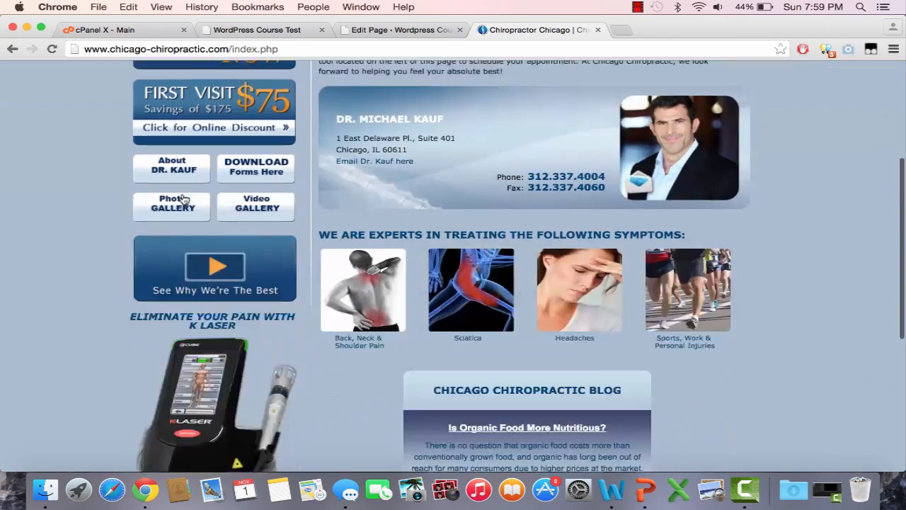
scroll(182, 200, up, 8)
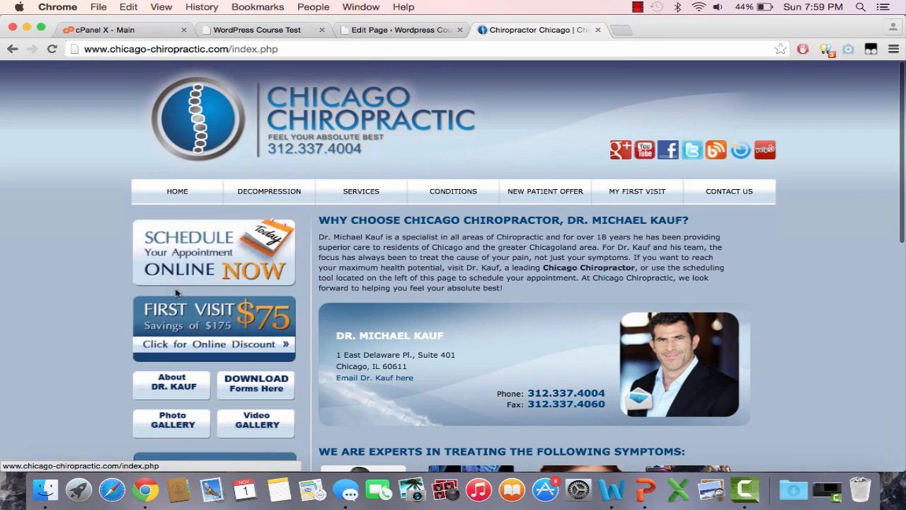
click(261, 30)
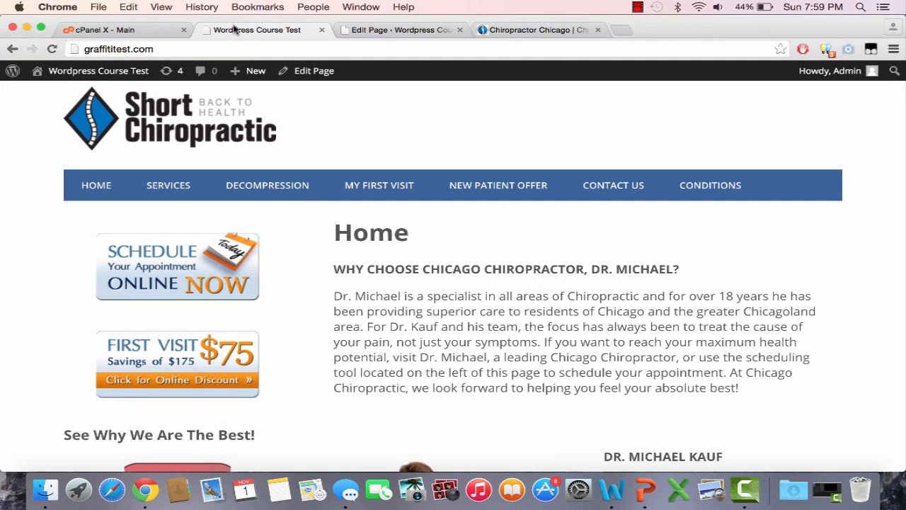
Add a Social Media Widget above Search in the Primary Sidebar, title it "Find Us On Social Media", and save it
click(405, 30)
mouse_move(95, 285)
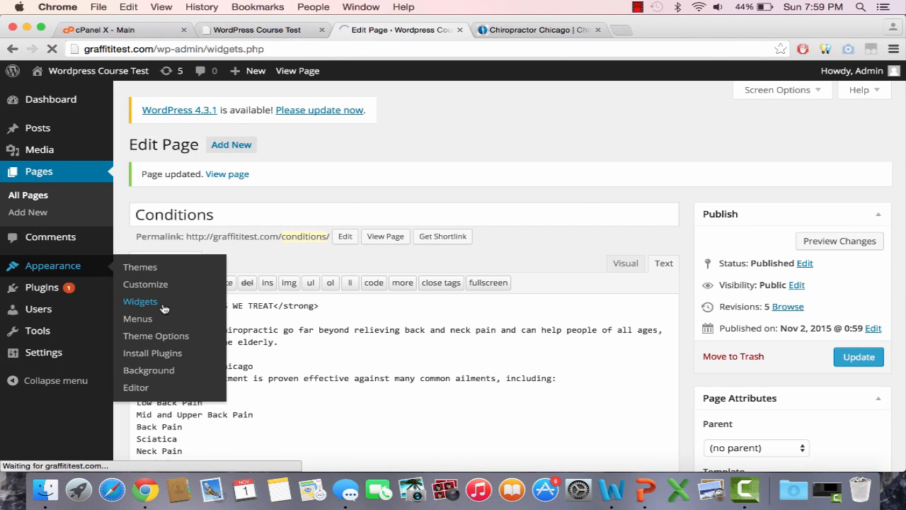
scroll(219, 314, down, 5)
scroll(219, 313, down, 10)
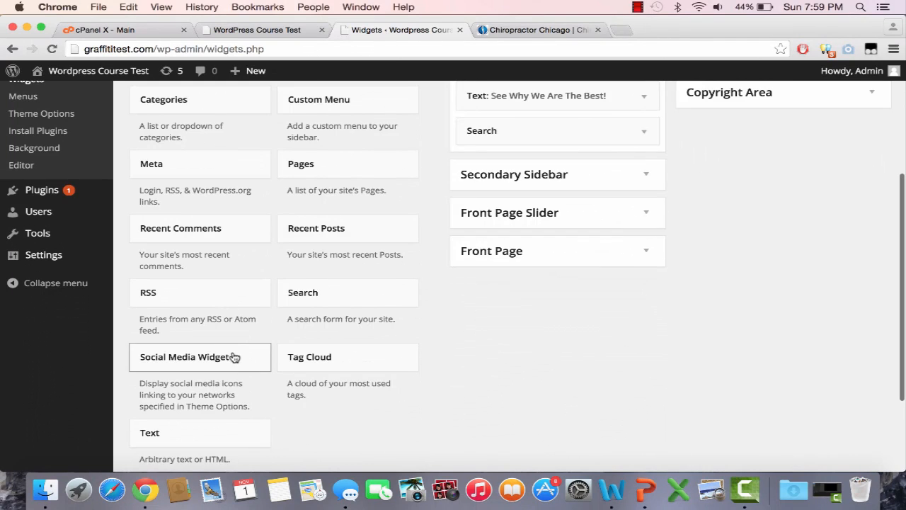
drag(235, 357, 574, 126)
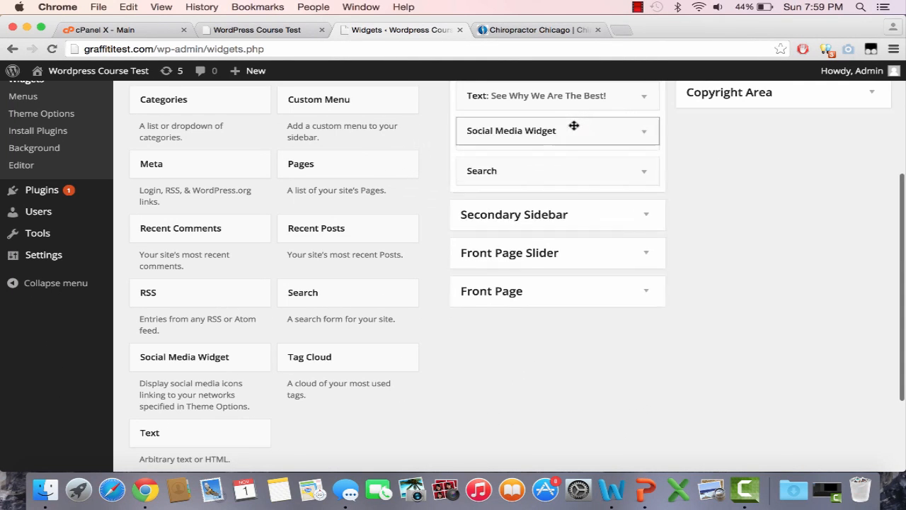
click(552, 175)
text(Find Us On Social Media)
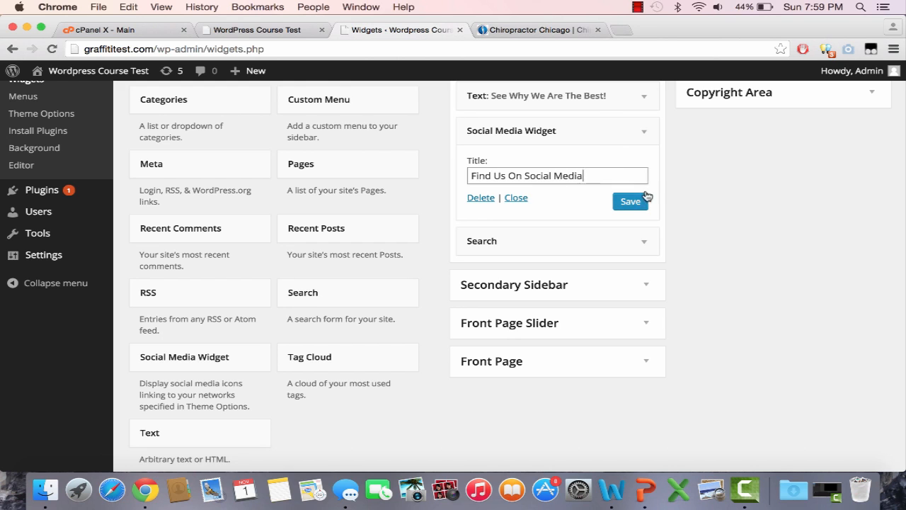
click(631, 201)
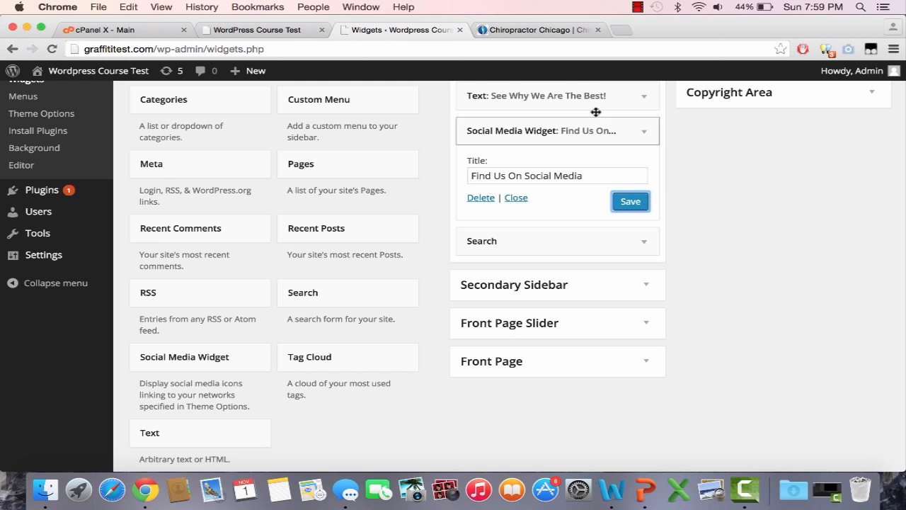
Reload the live home page, check the new social media icons, and test the LinkedIn link
click(223, 32)
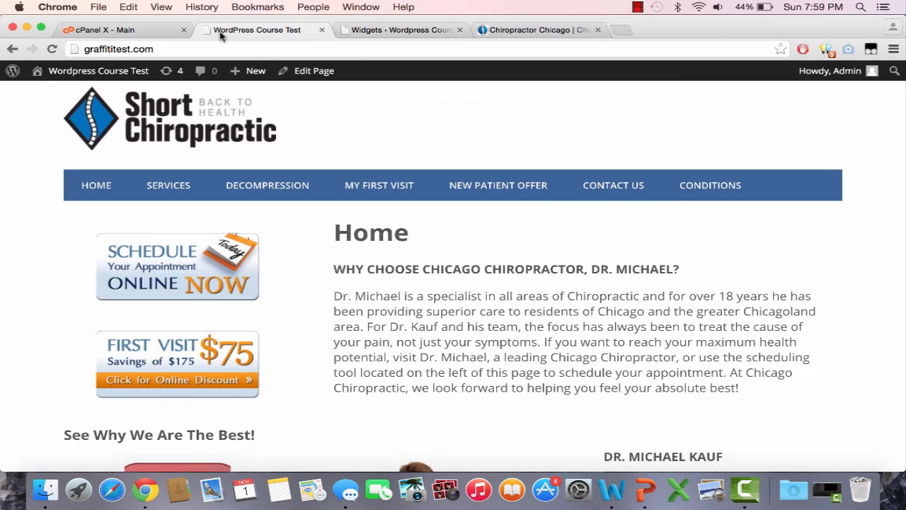
click(227, 49)
key(Return)
scroll(313, 198, down, 5)
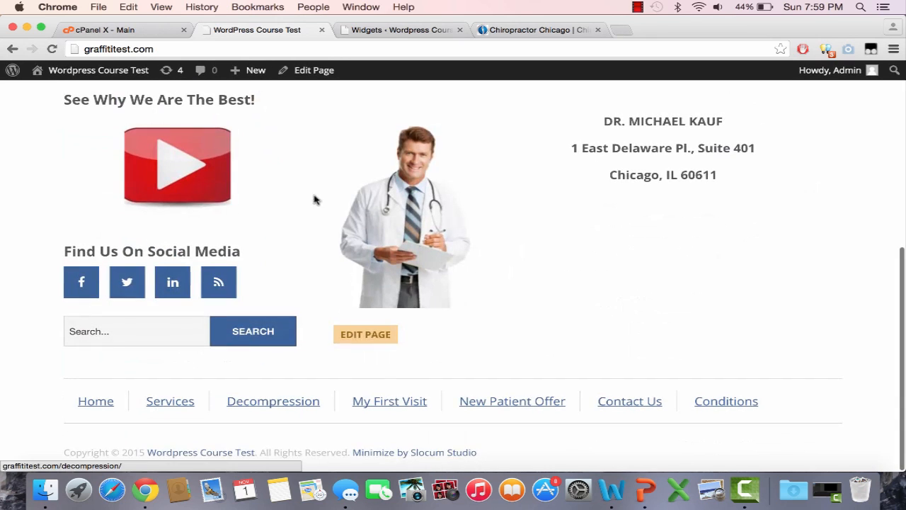
click(162, 293)
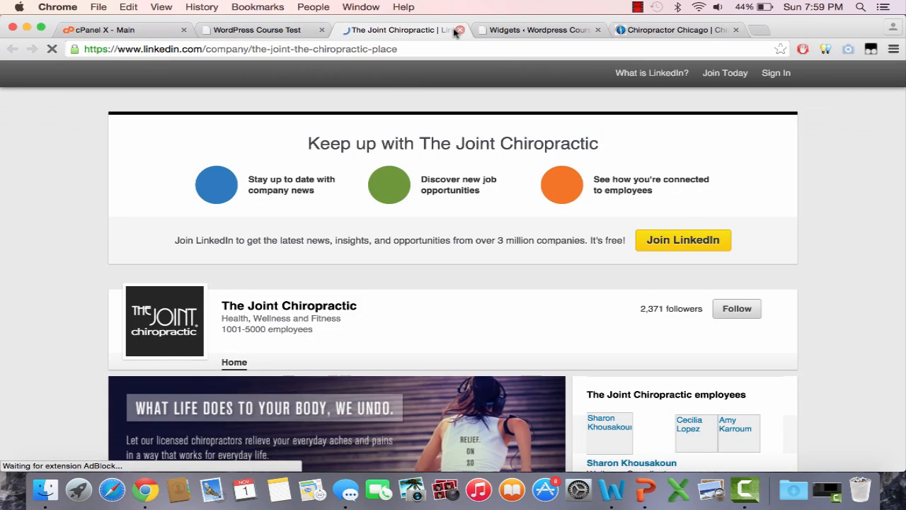
click(459, 31)
scroll(384, 226, up, 5)
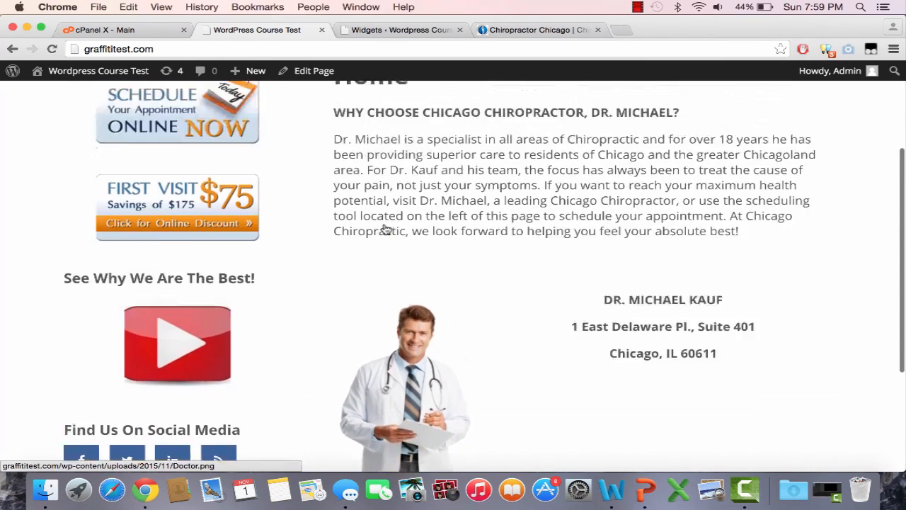
scroll(384, 223, up, 1)
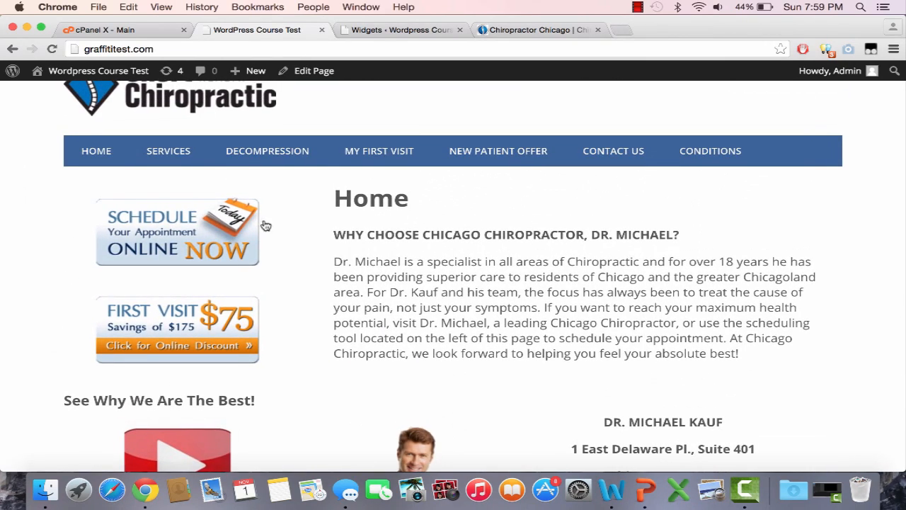
scroll(298, 361, up, 2)
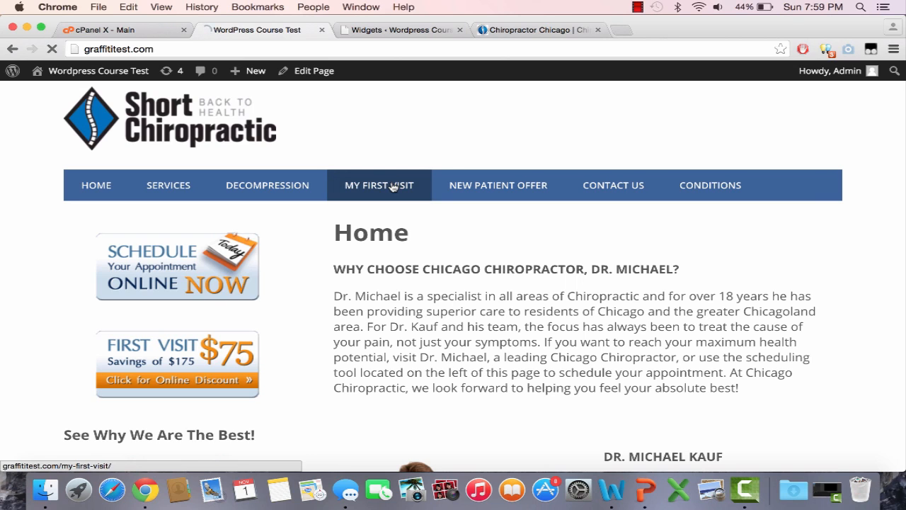
Copy the My First Visit page's address, use it as the link target of the First Visit image in its sidebar text widget, and save
click(274, 47)
key(super+c)
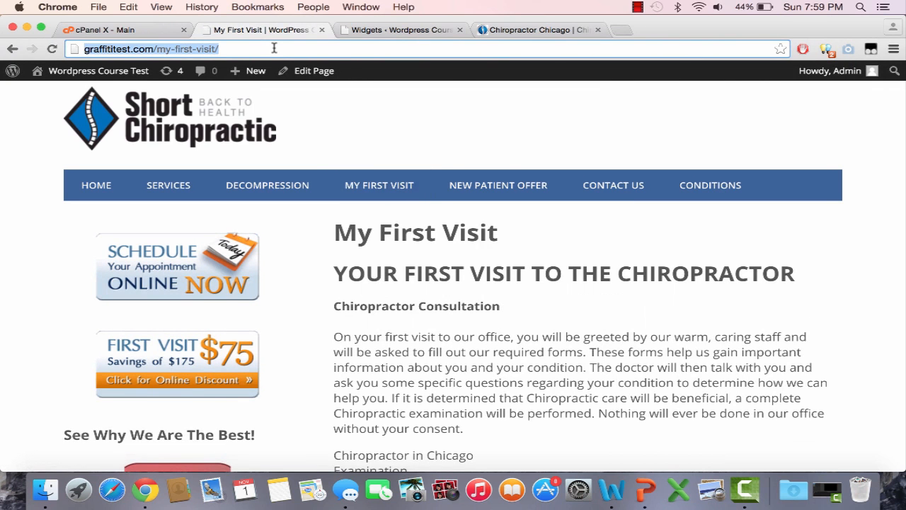
click(389, 35)
scroll(716, 277, up, 5)
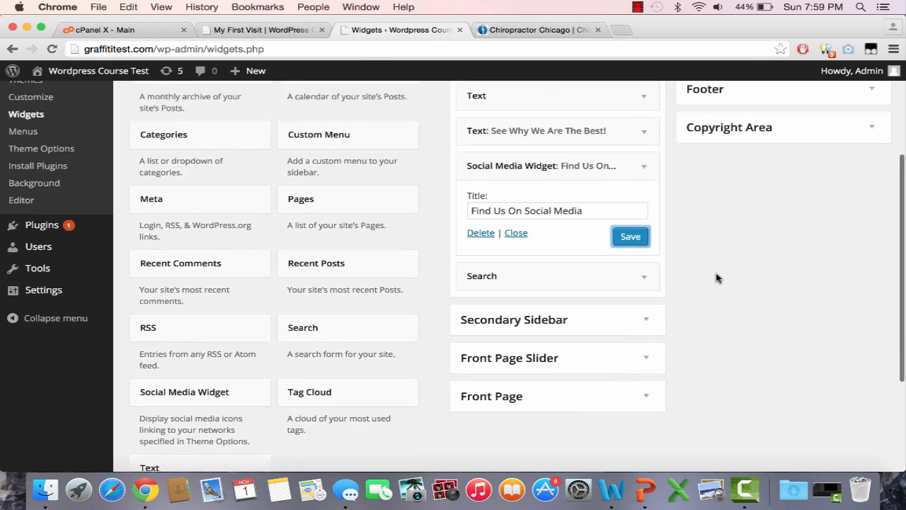
click(601, 212)
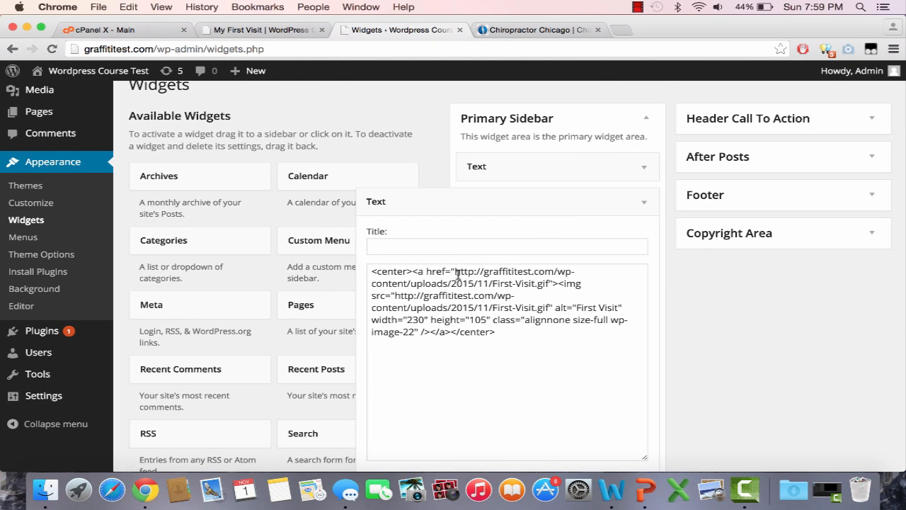
drag(455, 272, 547, 283)
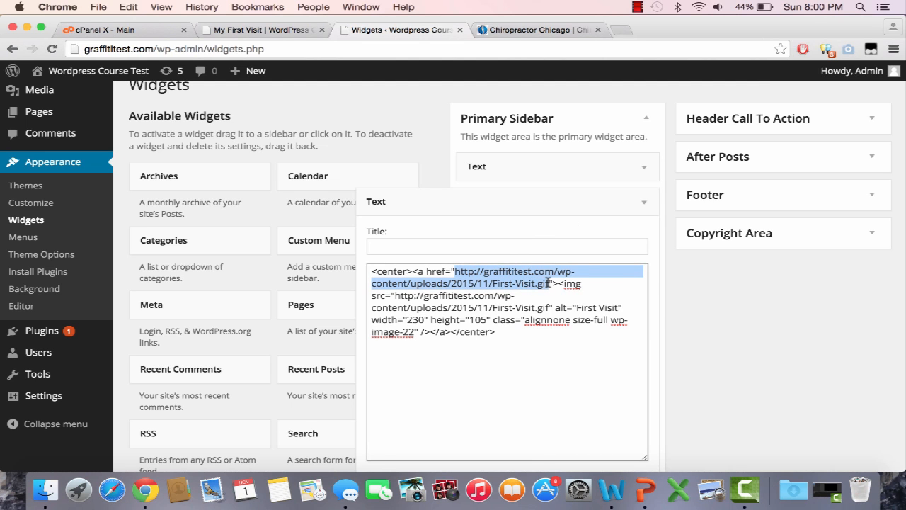
key(super+v)
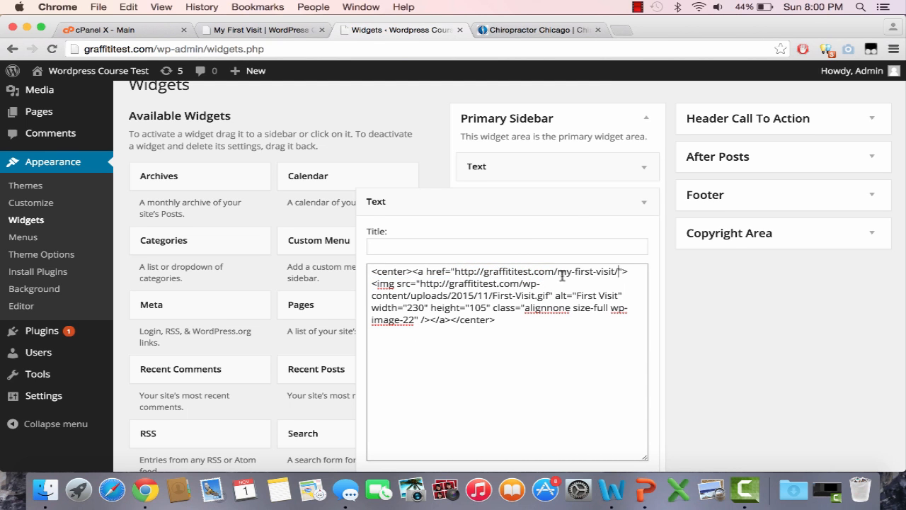
scroll(491, 301, down, 3)
click(631, 412)
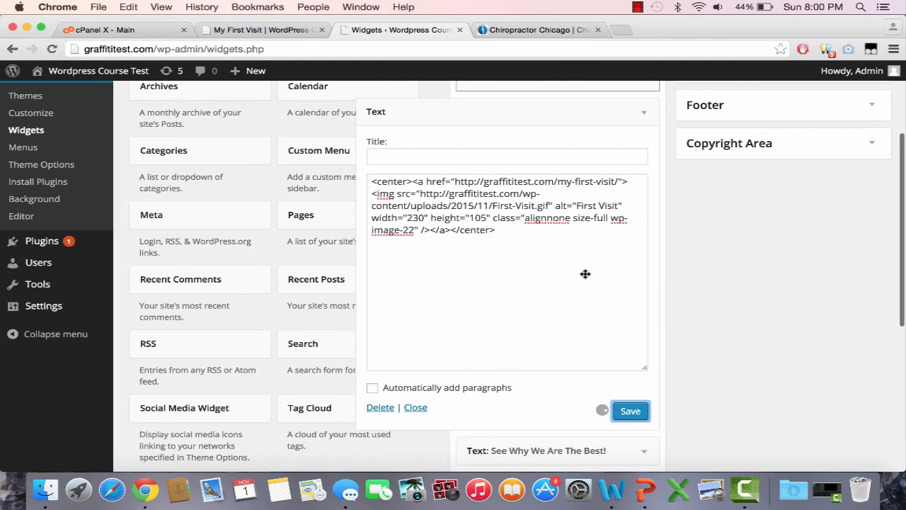
Reload the live site, test the First Visit banner's link from the home page, and return to the home page
click(293, 30)
click(295, 49)
key(Return)
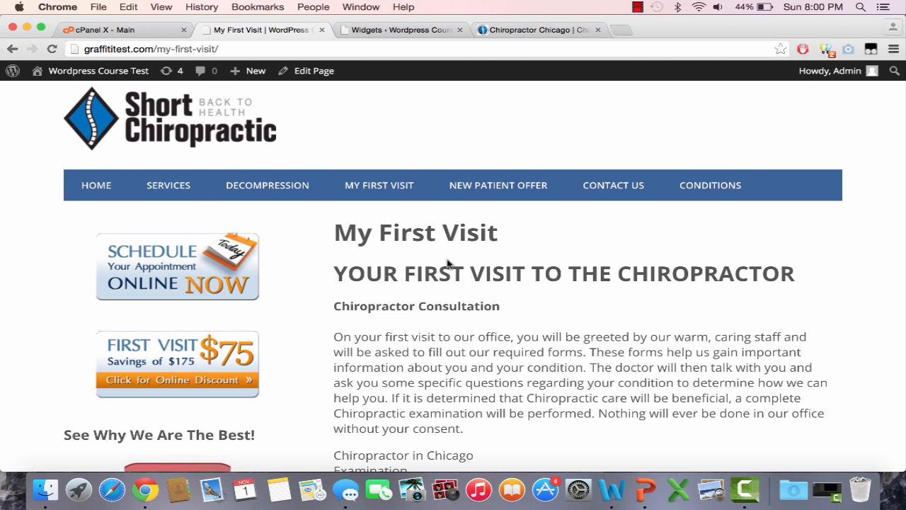
click(106, 190)
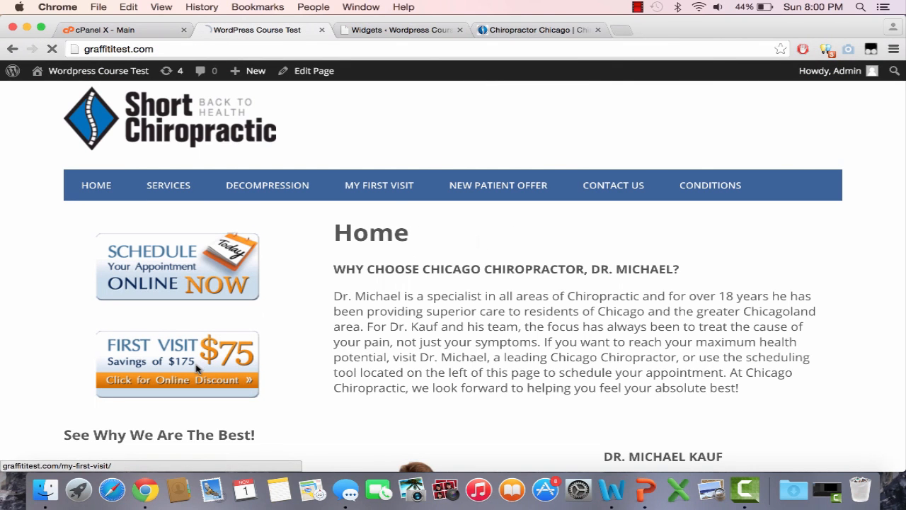
click(198, 368)
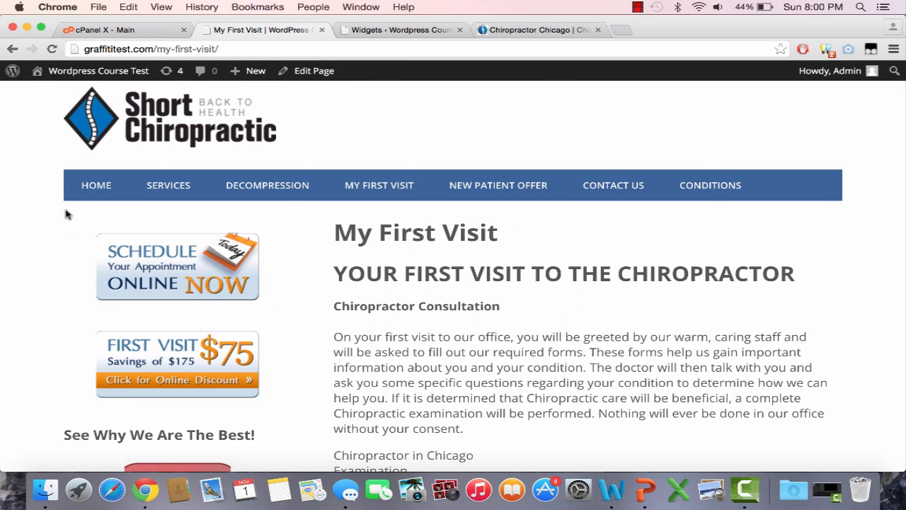
click(96, 187)
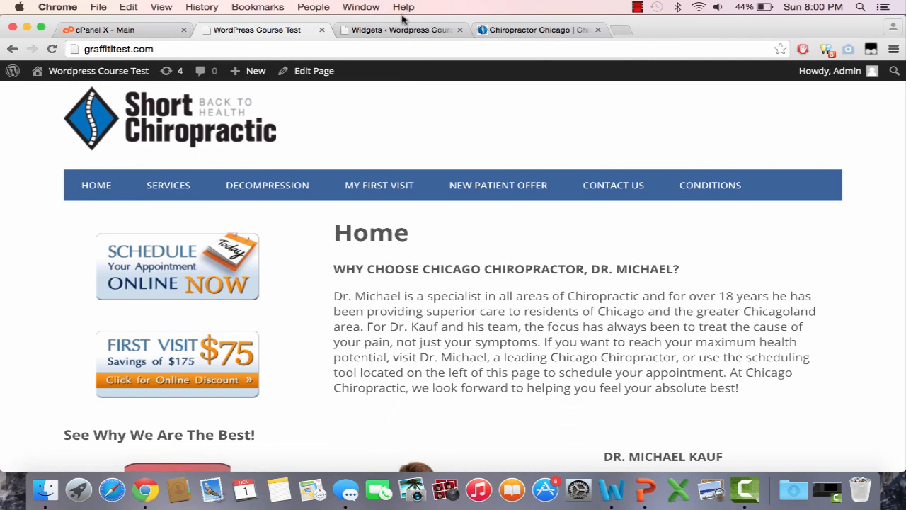
Close the First Visit text widget and search the installable plugins for "appointment"
click(401, 30)
click(644, 112)
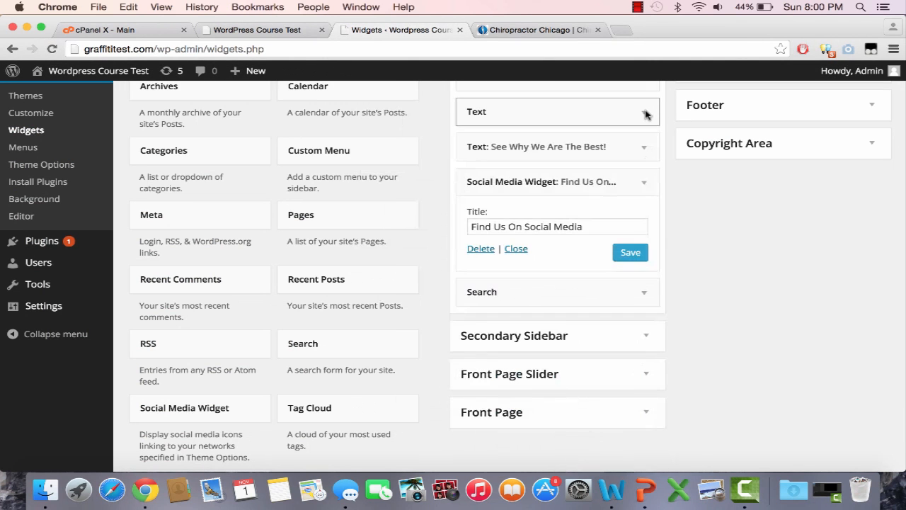
click(67, 185)
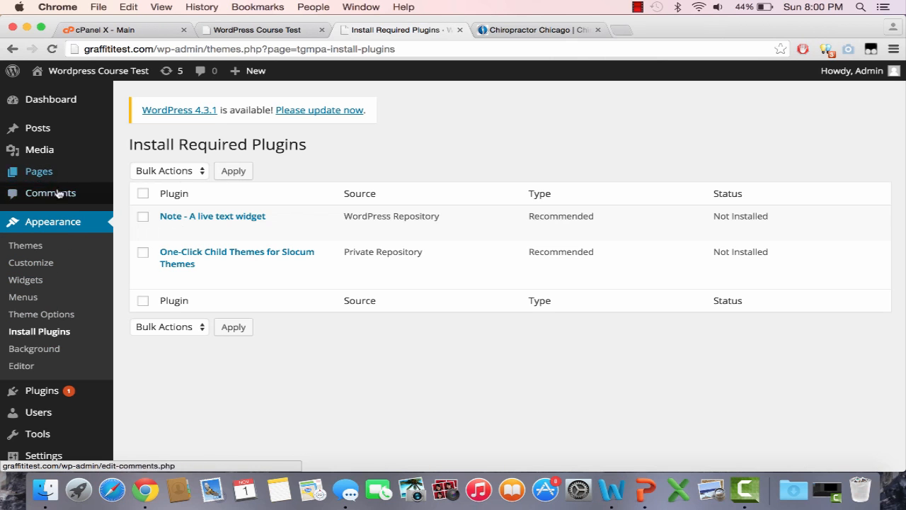
scroll(59, 376, down, 1)
click(57, 368)
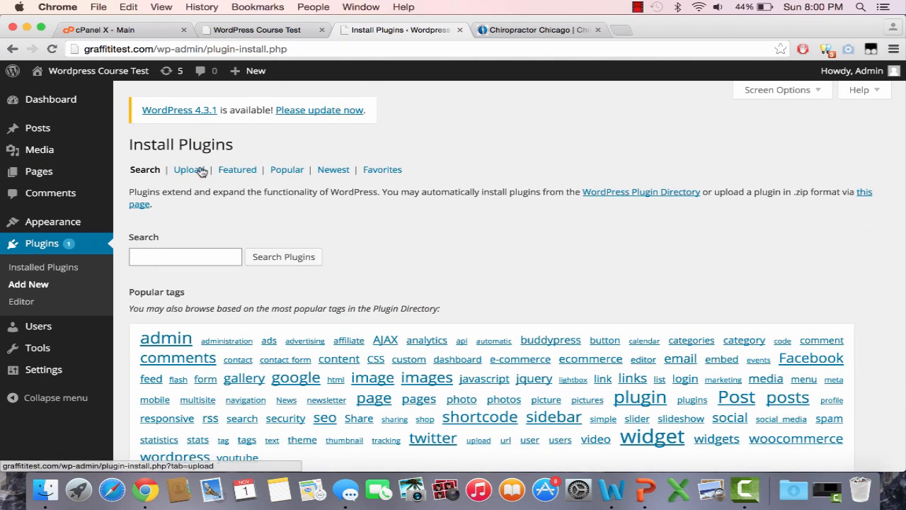
text(appo)
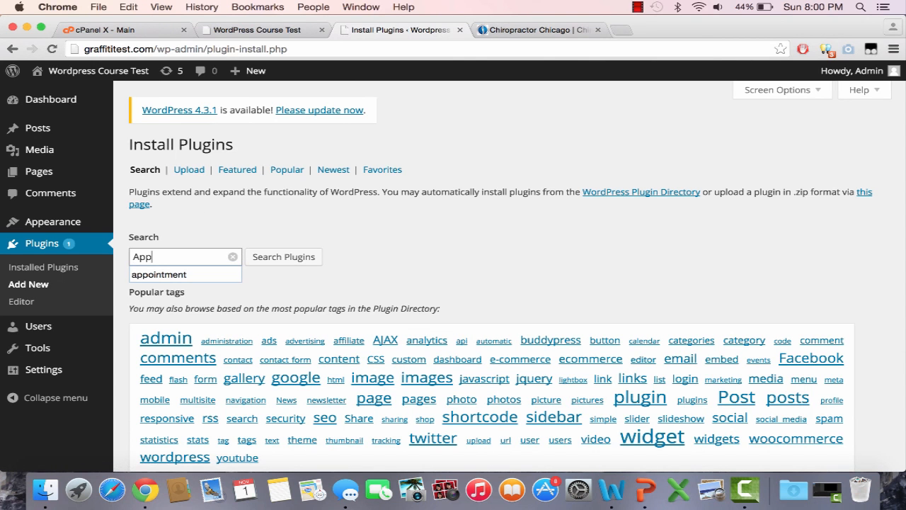
key(Down)
key(Return)
key(Return)
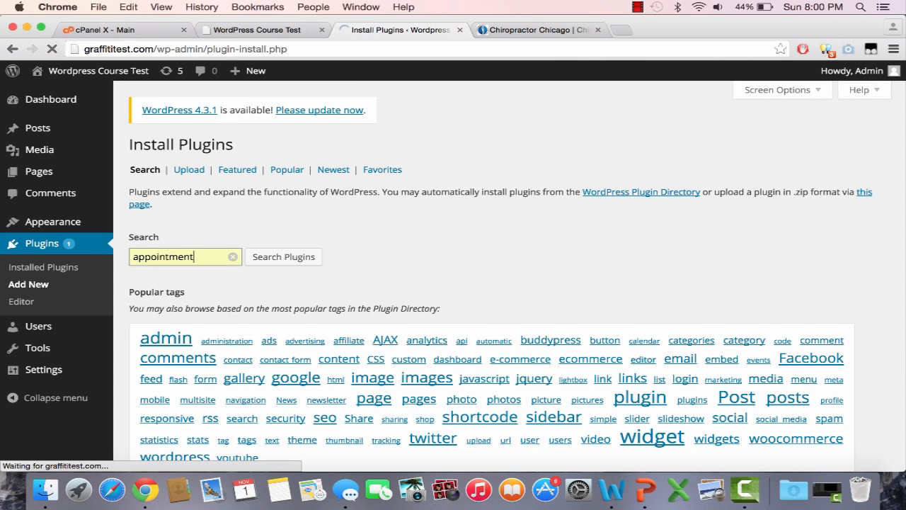
Install the Appointment Calendar plugin, version 2.7.4, from the search results and activate it
scroll(373, 326, down, 4)
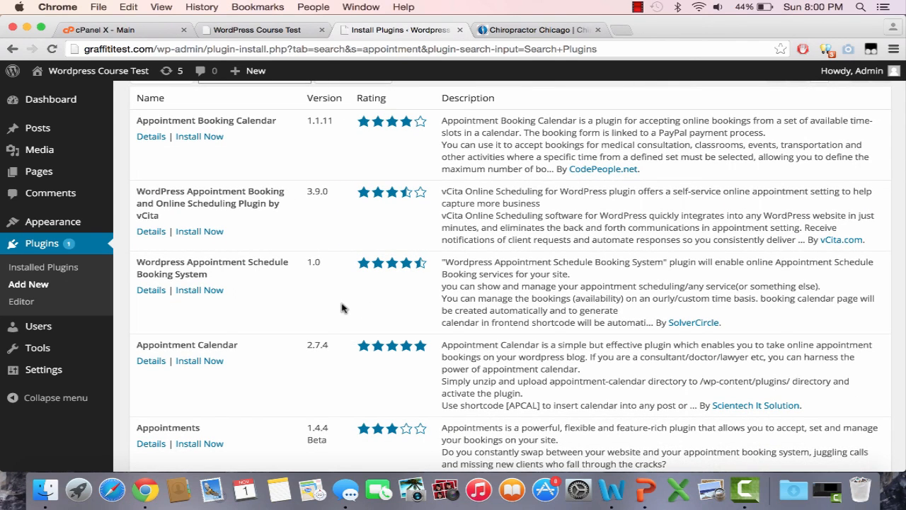
scroll(342, 307, down, 1)
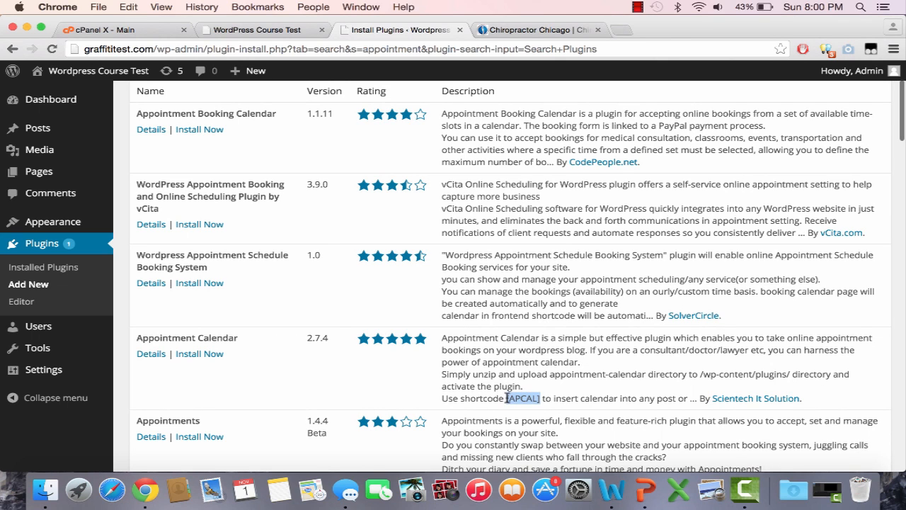
click(191, 357)
click(549, 184)
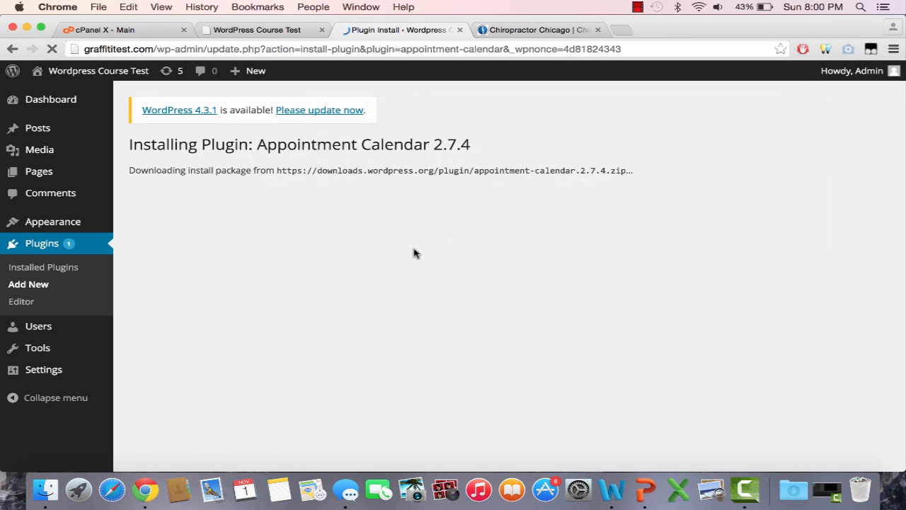
click(159, 255)
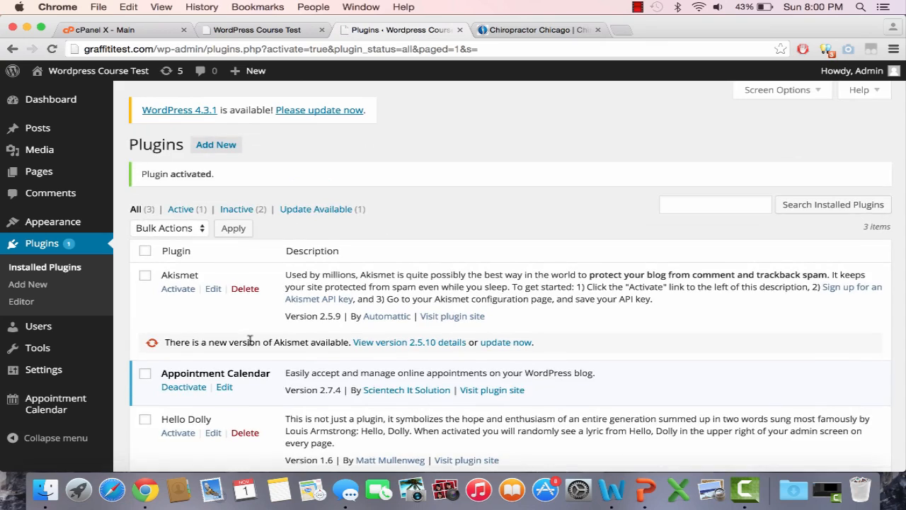
Examine the Appointment Calendar plugin's source code in the plugin editor, and return to the list of installed plugins
scroll(250, 343, down, 1)
click(224, 342)
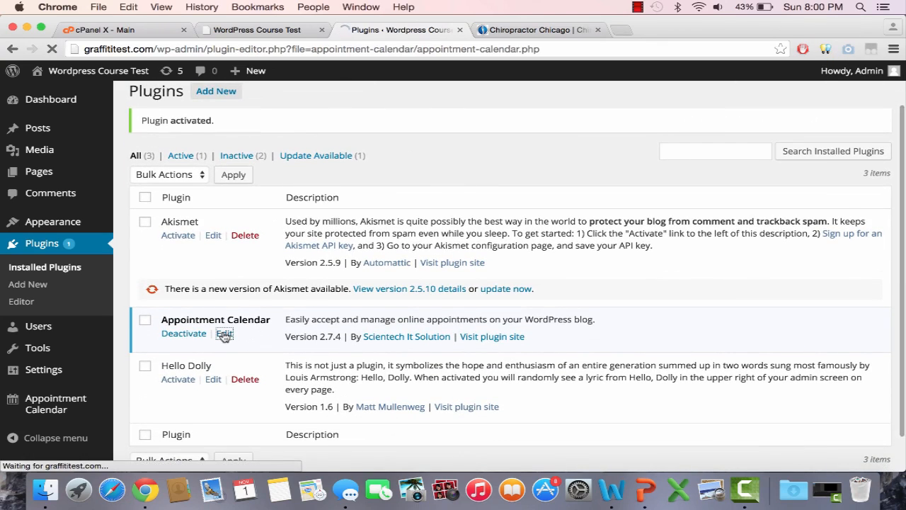
scroll(389, 329, down, 5)
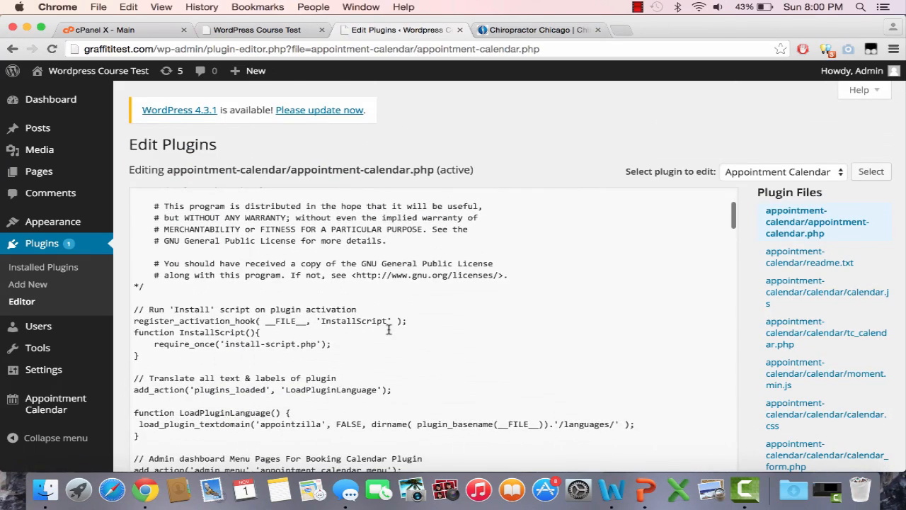
scroll(389, 330, down, 1)
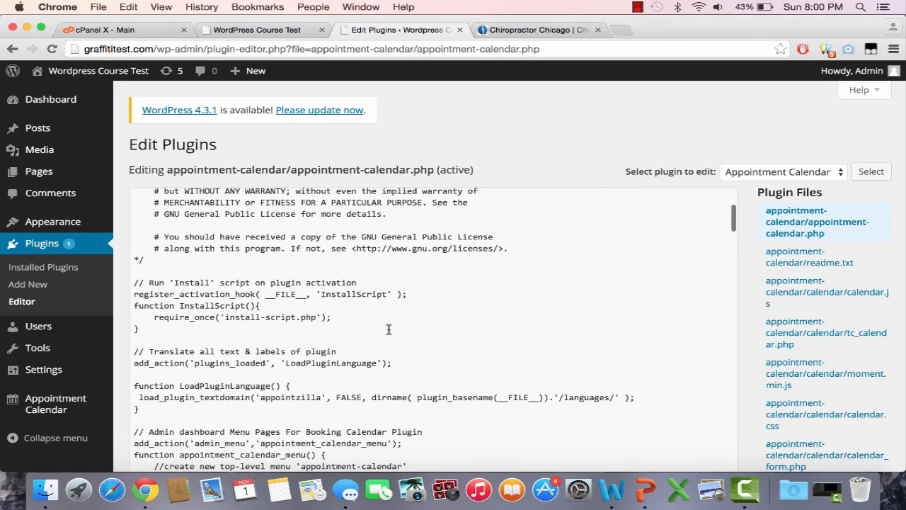
scroll(389, 330, down, 15)
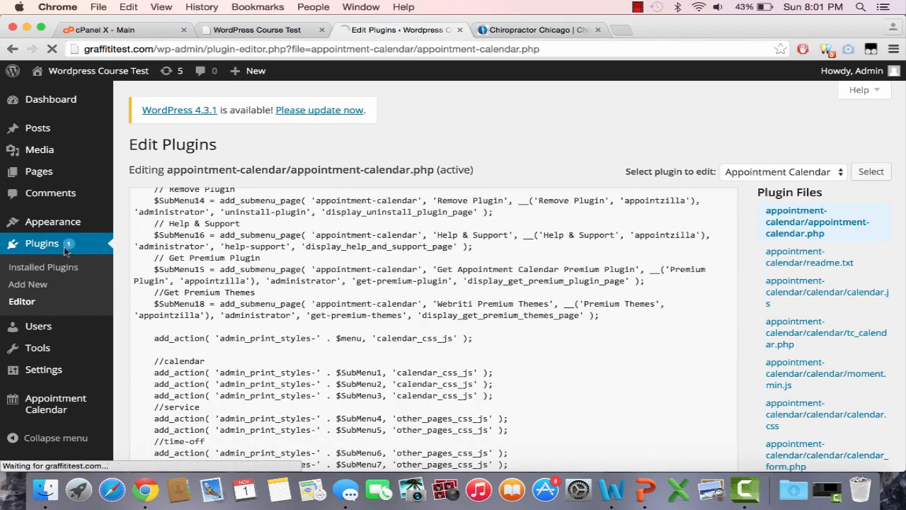
scroll(259, 361, down, 2)
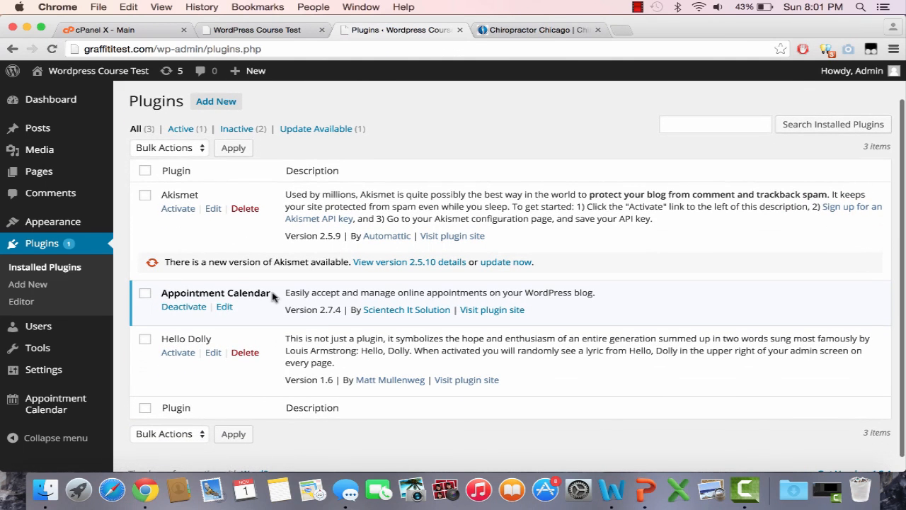
Search the installable plugins for "appointment" and copy the [APCAL] shortcode from the Appointment Calendar description
click(16, 48)
click(14, 48)
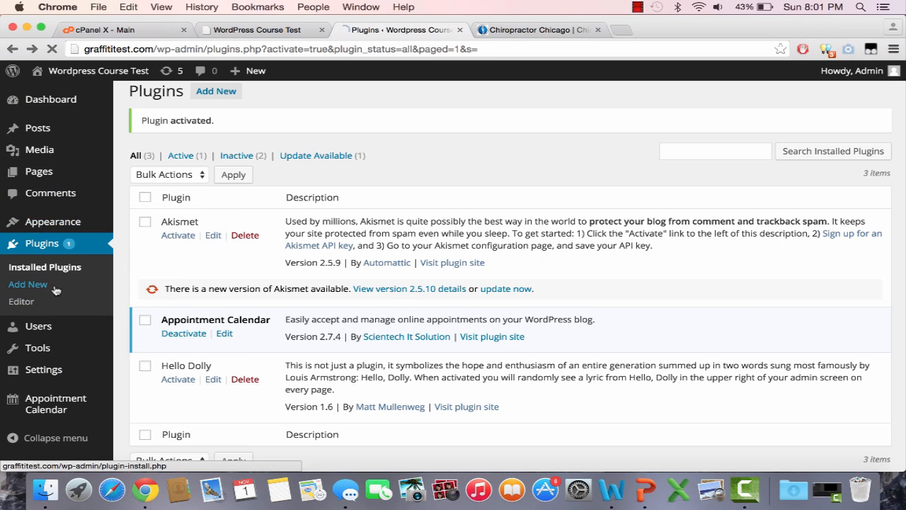
text(a)
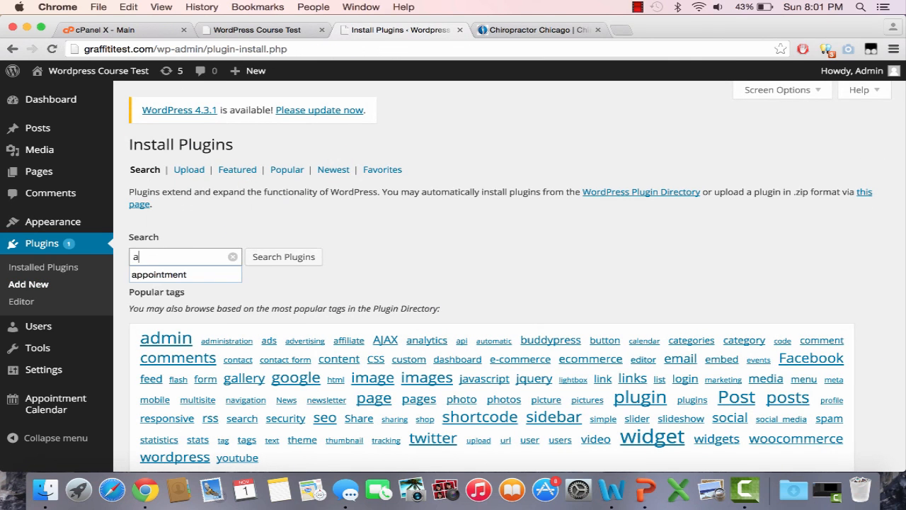
key(Down)
key(Return)
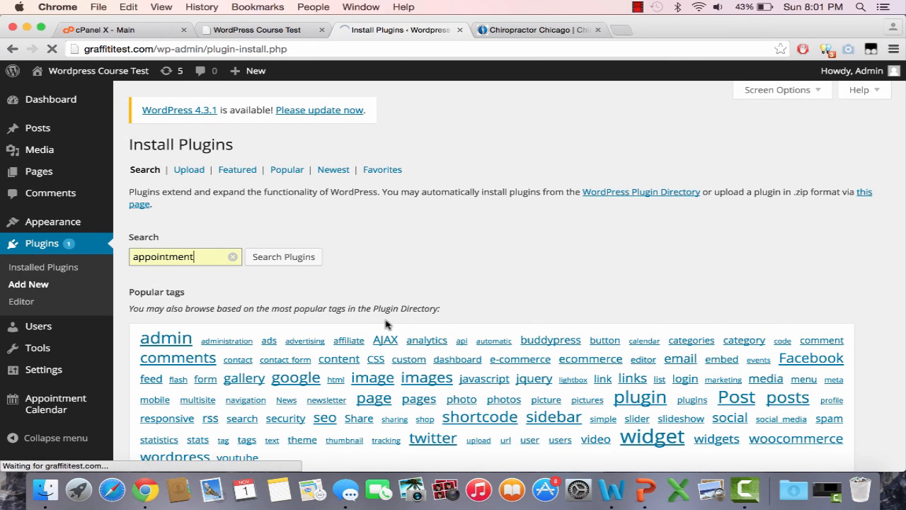
scroll(462, 277, down, 3)
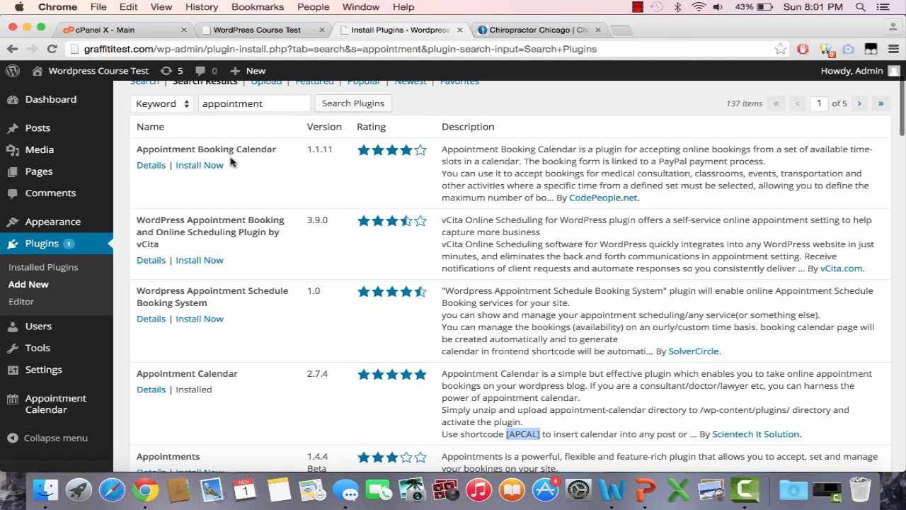
Create a new page titled "Appointment" with the [APCAL] shortcode as its content, and publish it
click(276, 35)
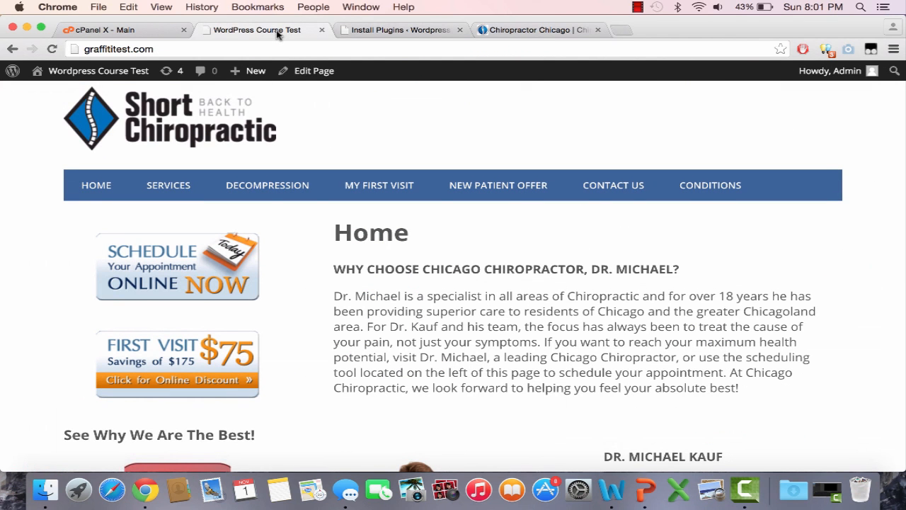
click(391, 32)
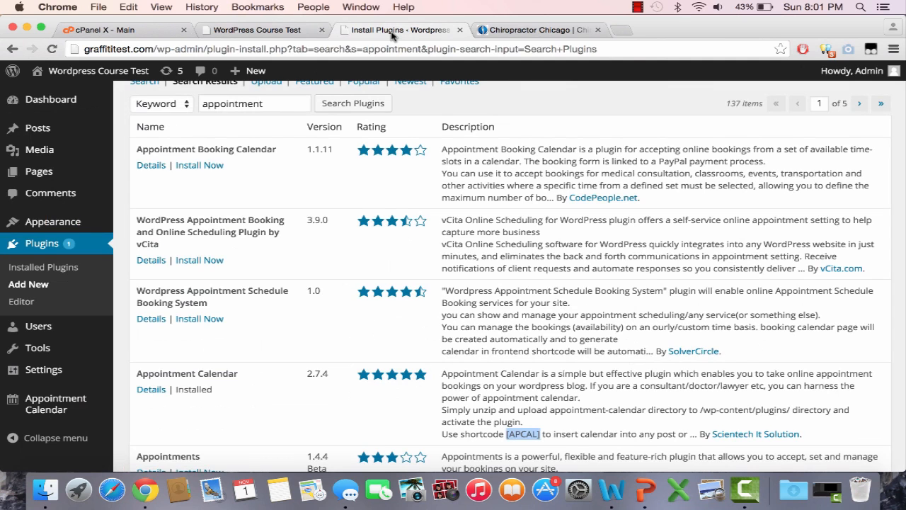
scroll(68, 172, up, 1)
click(68, 172)
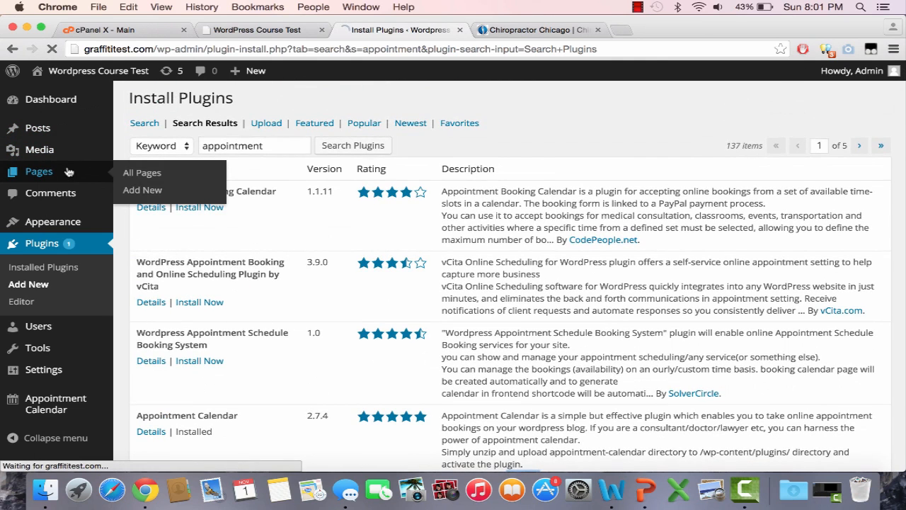
click(212, 148)
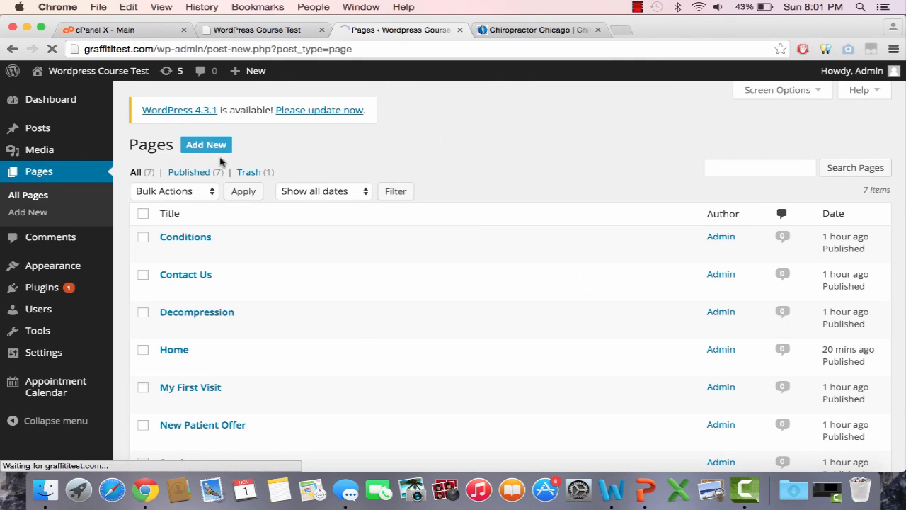
text(Appointment)
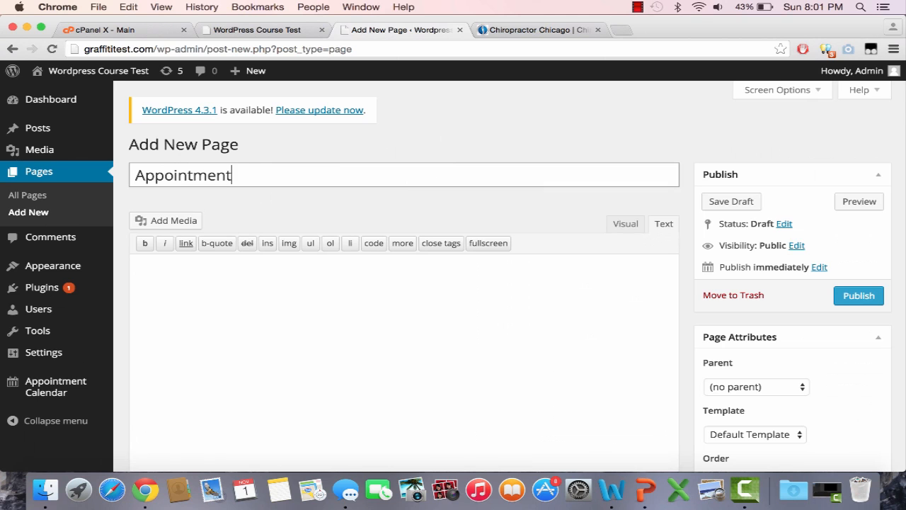
click(302, 278)
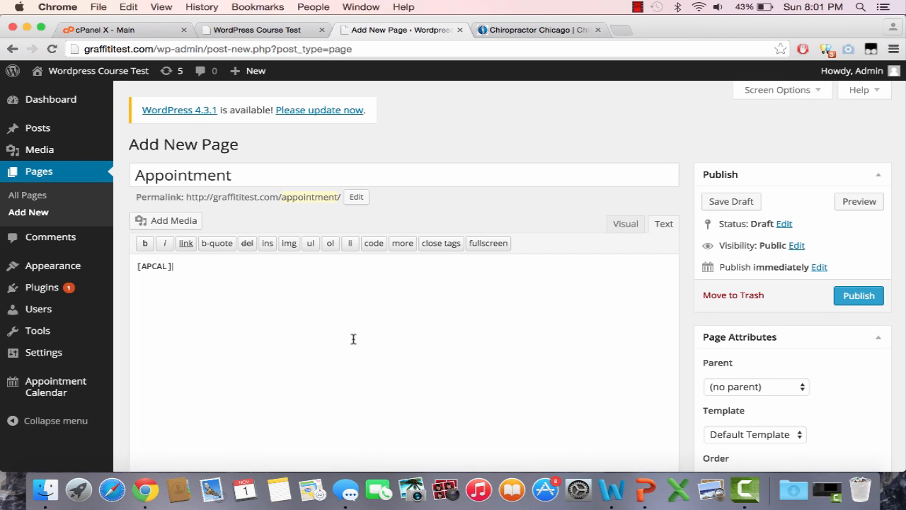
scroll(353, 339, down, 3)
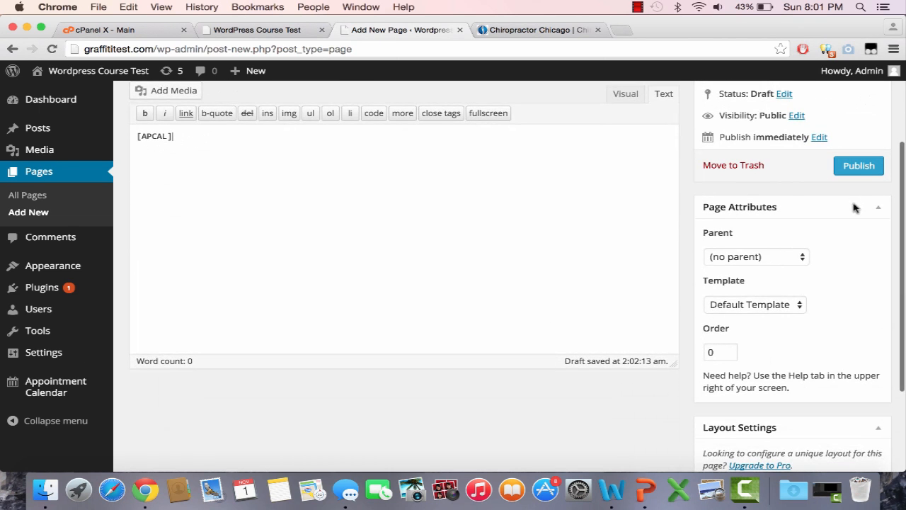
click(864, 170)
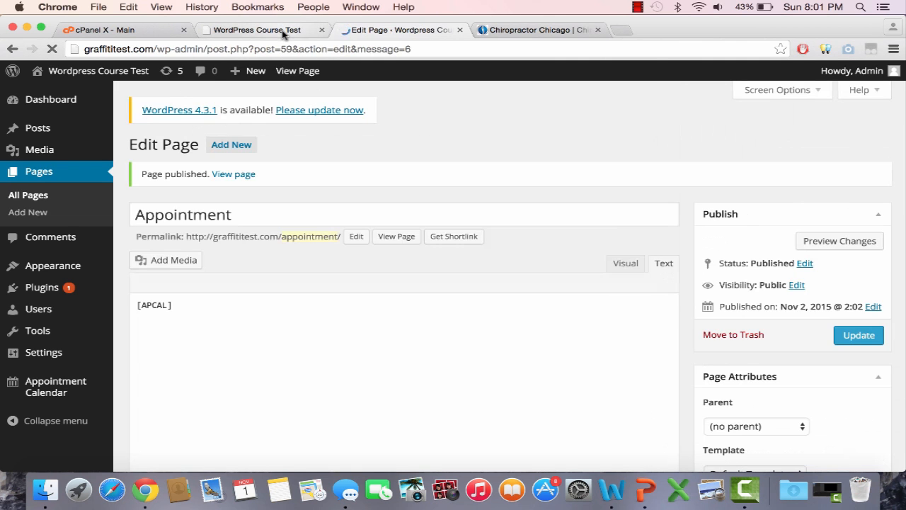
View the published Appointment page with its calendar, and open and close the appointment scheduling form
click(283, 34)
key(Return)
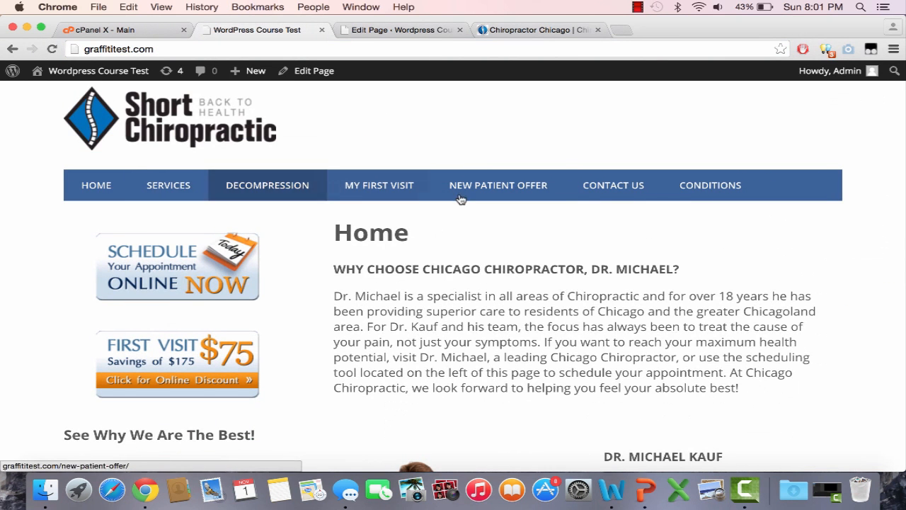
click(398, 31)
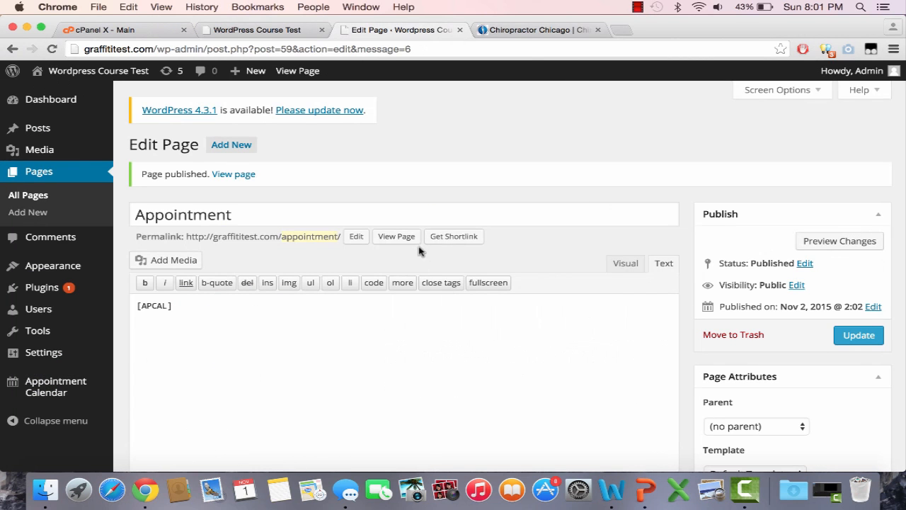
click(386, 238)
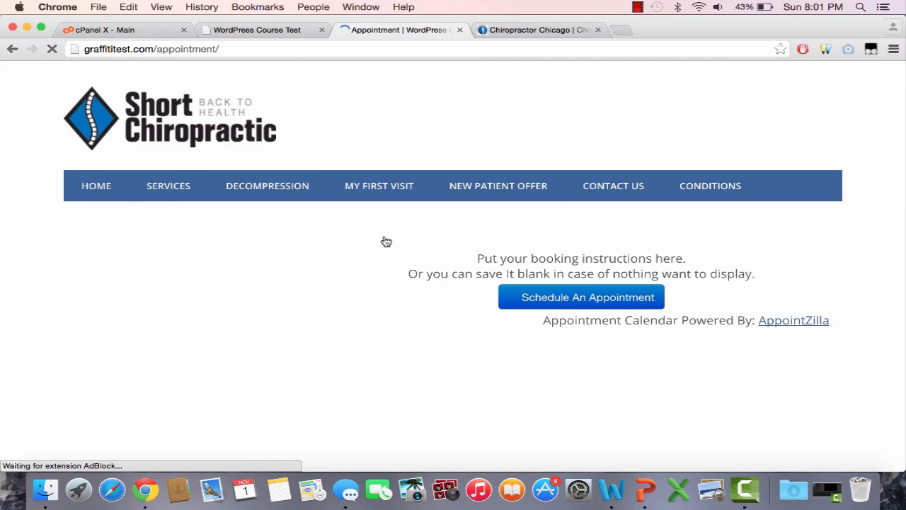
scroll(816, 308, down, 3)
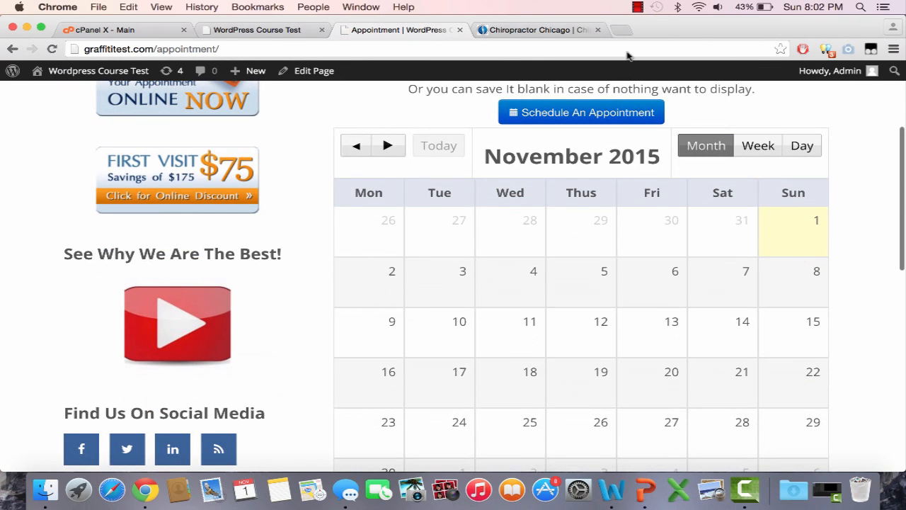
click(617, 112)
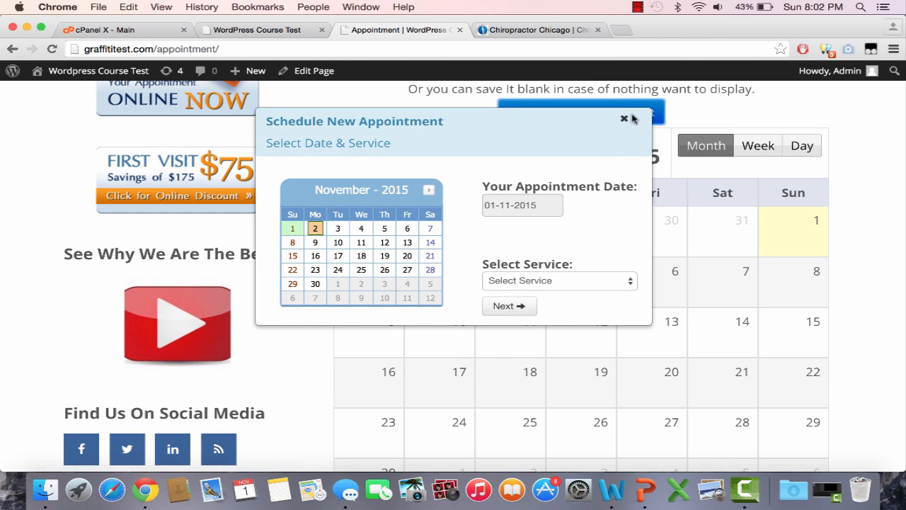
click(623, 119)
Reload the Appointment page without the trailing "#" in its address, and copy the address graffititest.com/appointment/
click(275, 29)
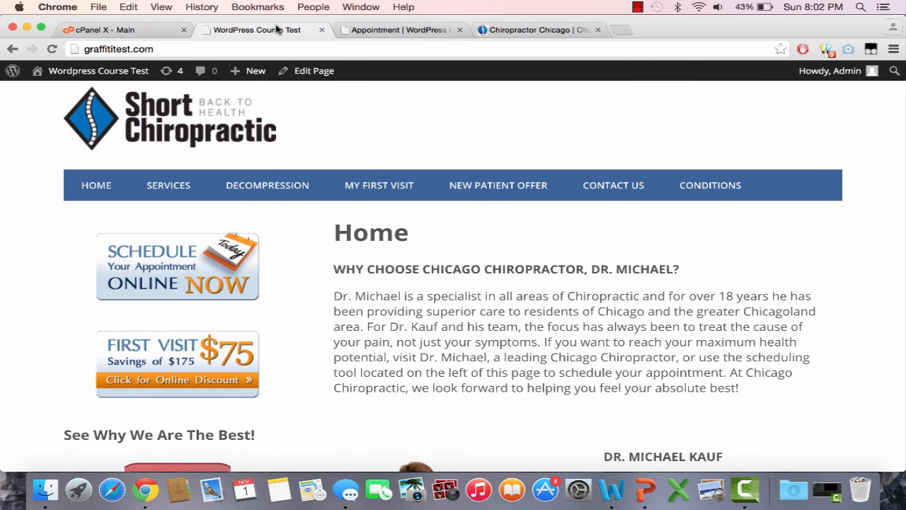
click(382, 29)
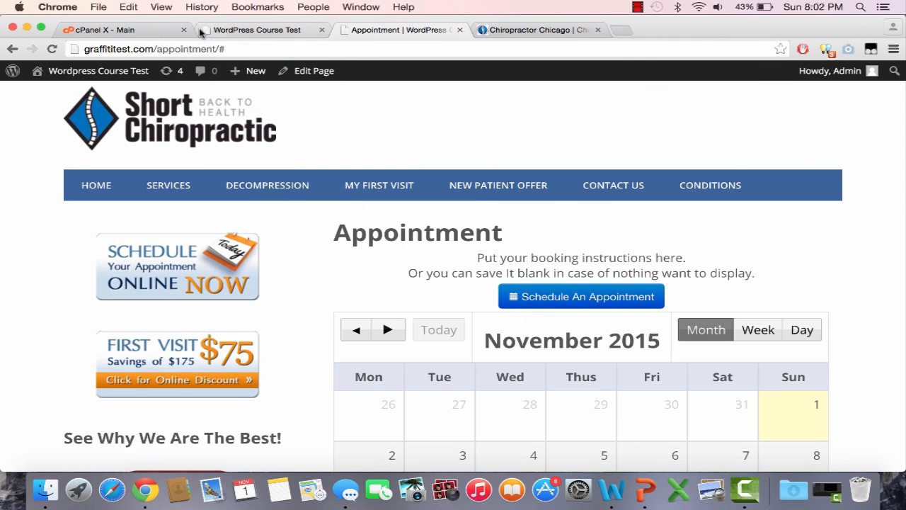
click(230, 31)
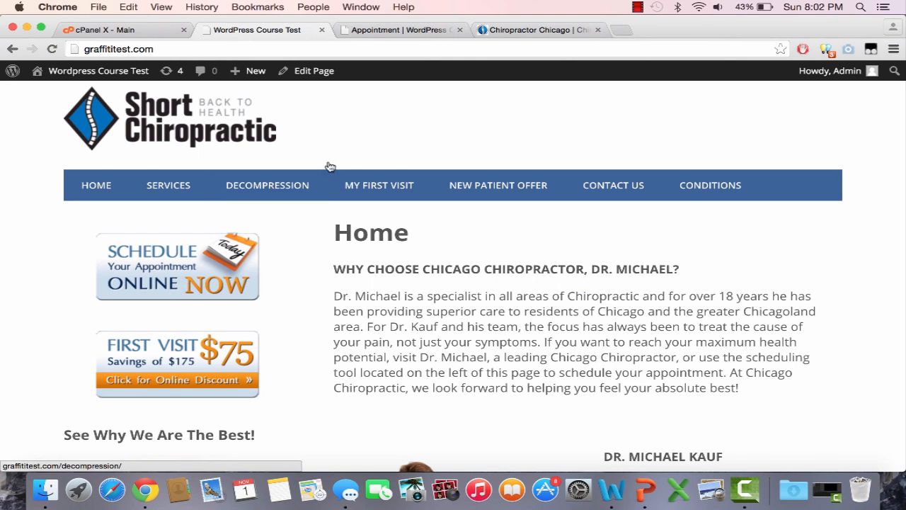
click(393, 30)
click(383, 43)
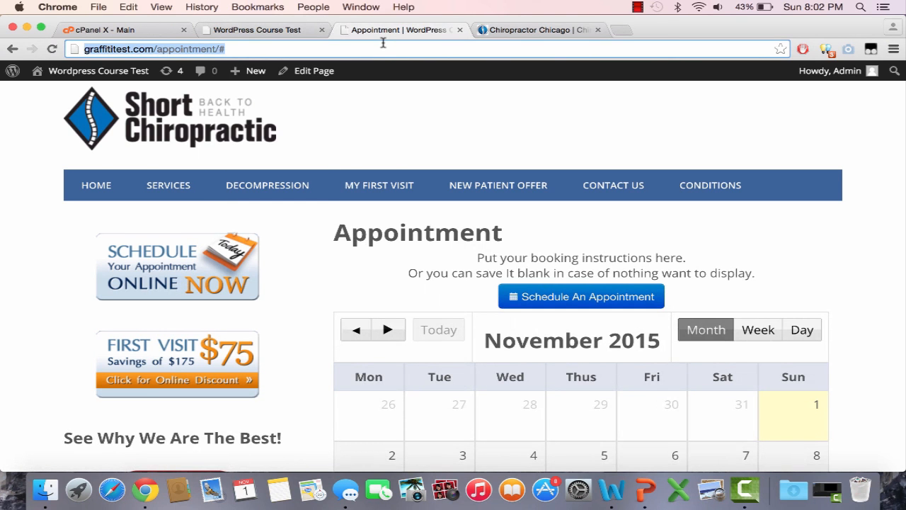
click(297, 49)
key(BackSpace)
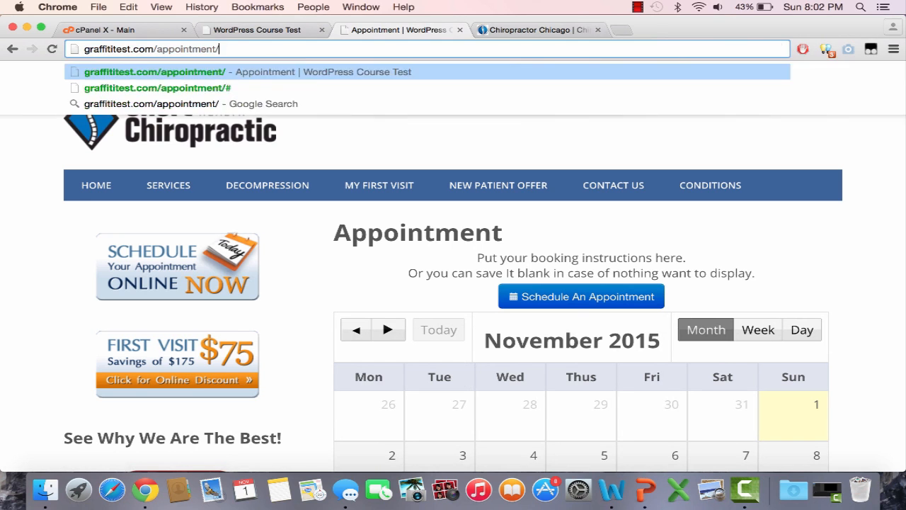
key(Return)
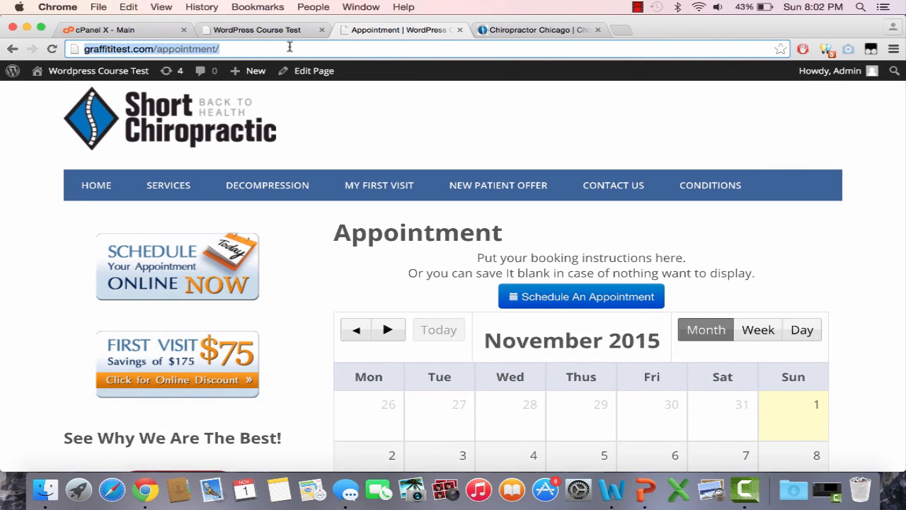
Return from the live Appointment page to the site admin and open the widget management page
click(290, 30)
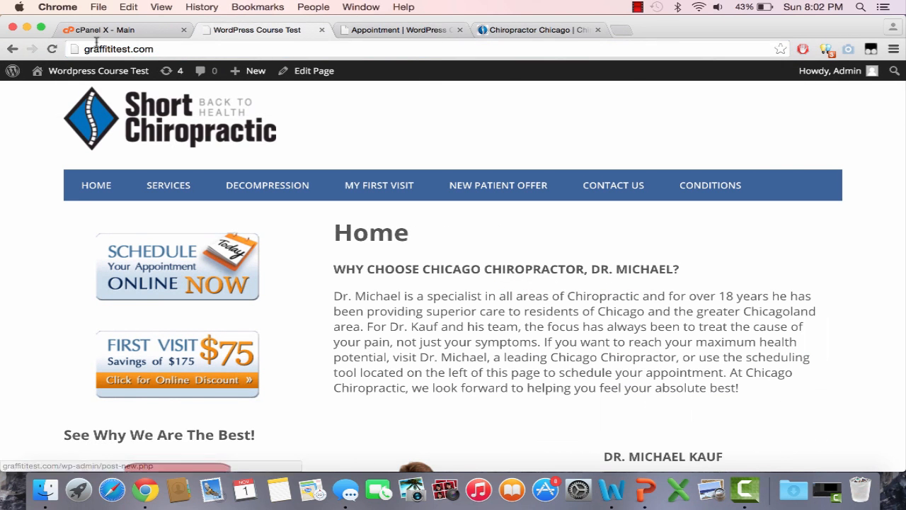
click(398, 31)
click(17, 50)
click(15, 51)
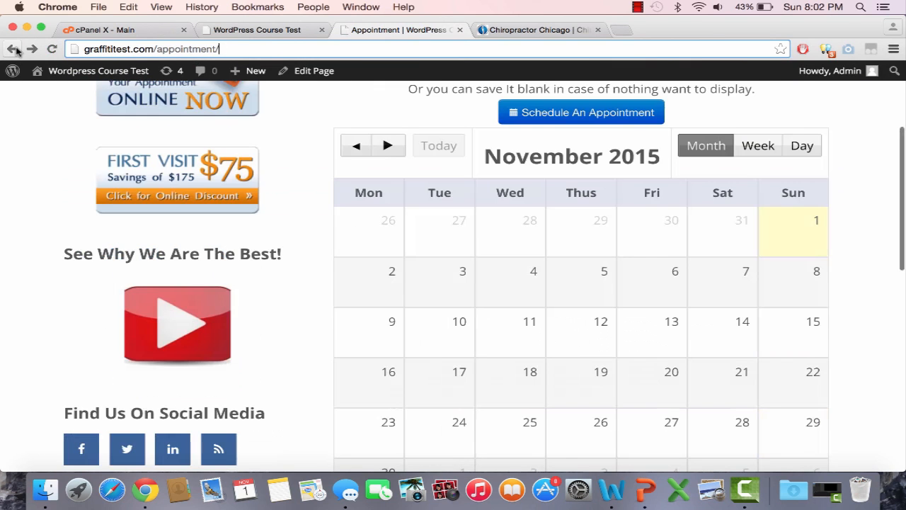
click(15, 51)
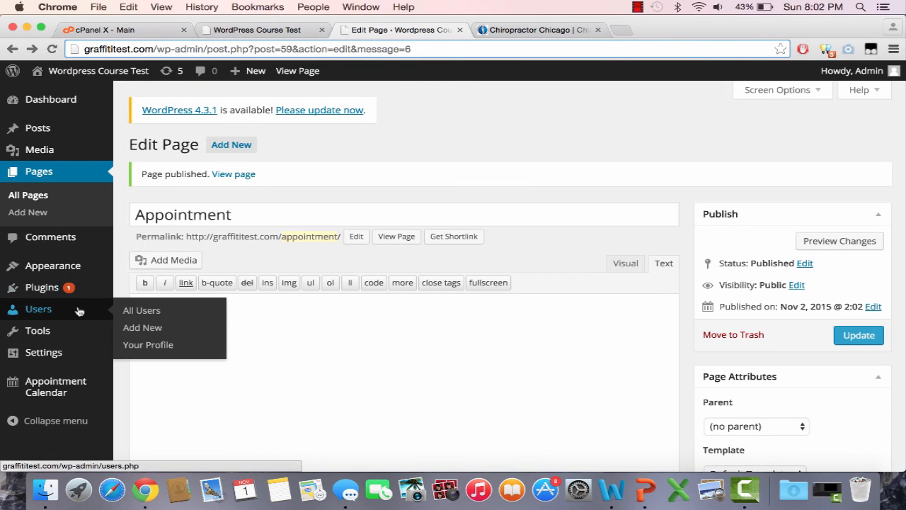
mouse_move(89, 275)
click(141, 305)
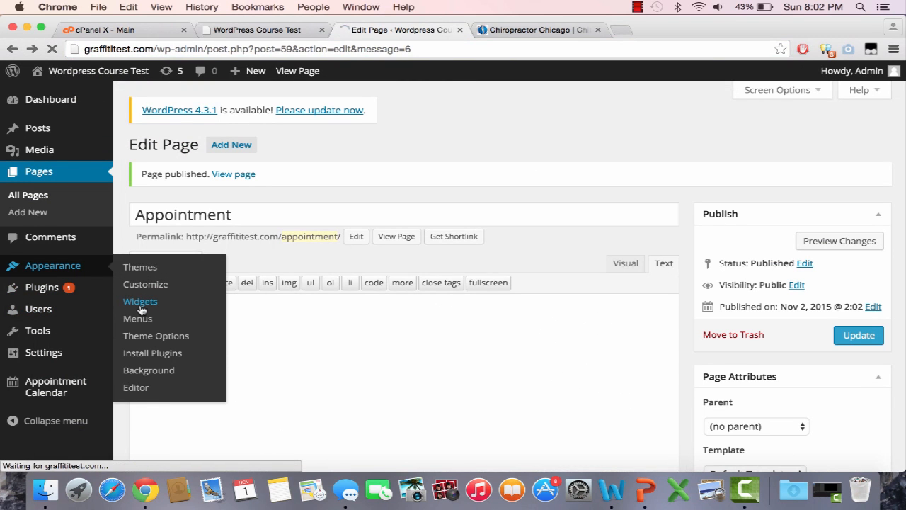
scroll(536, 321, down, 5)
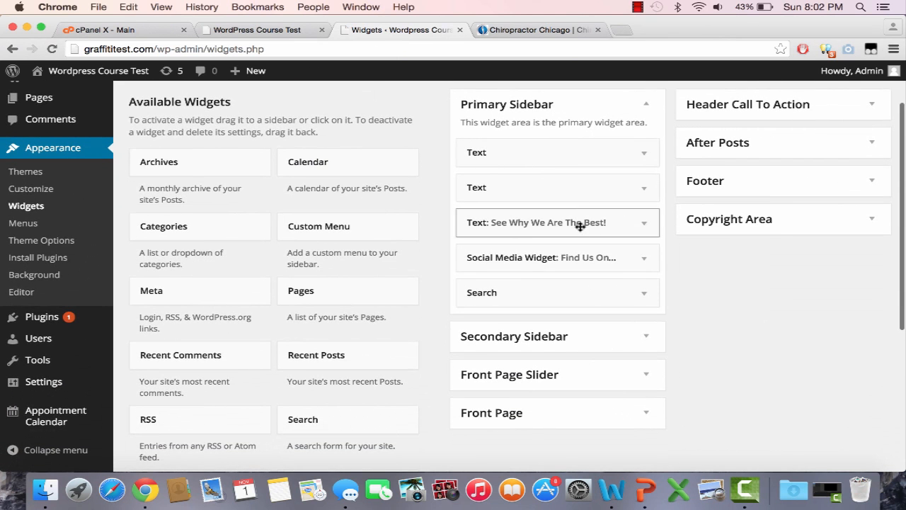
click(562, 152)
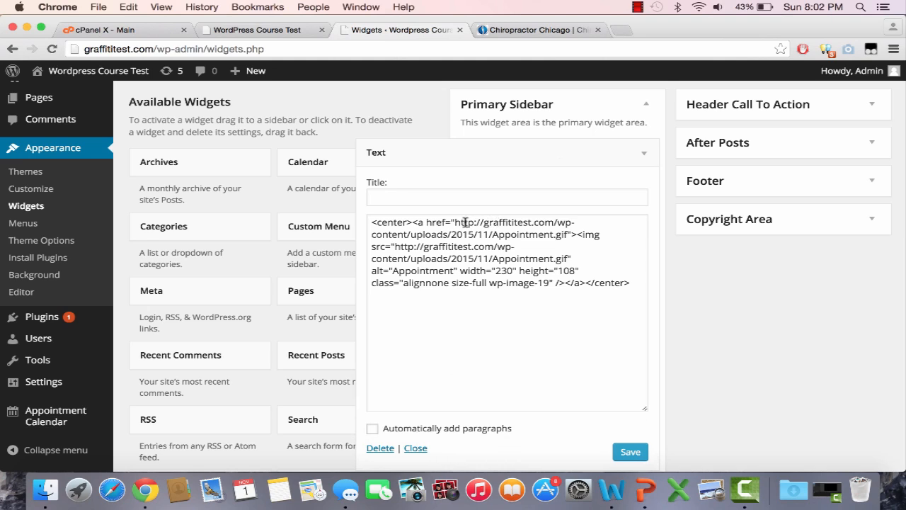
drag(457, 222, 570, 234)
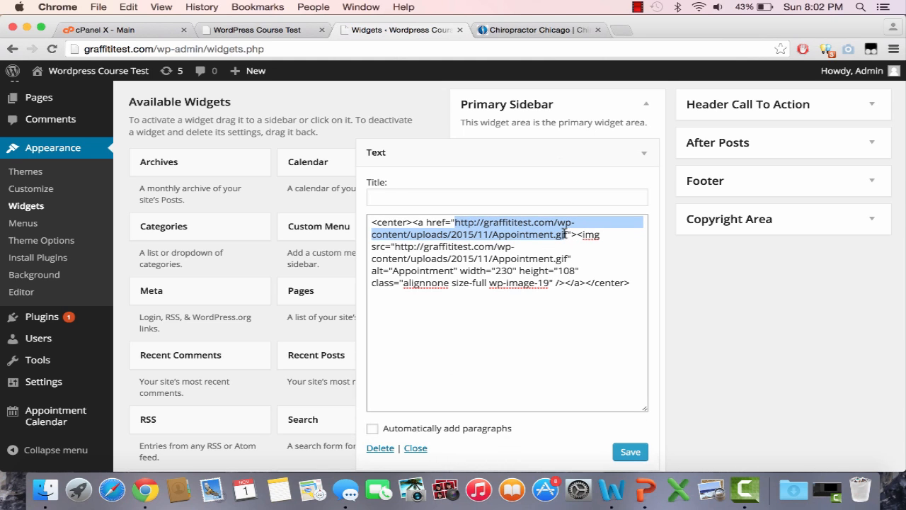
text(http://graffititest.com/appointment/)
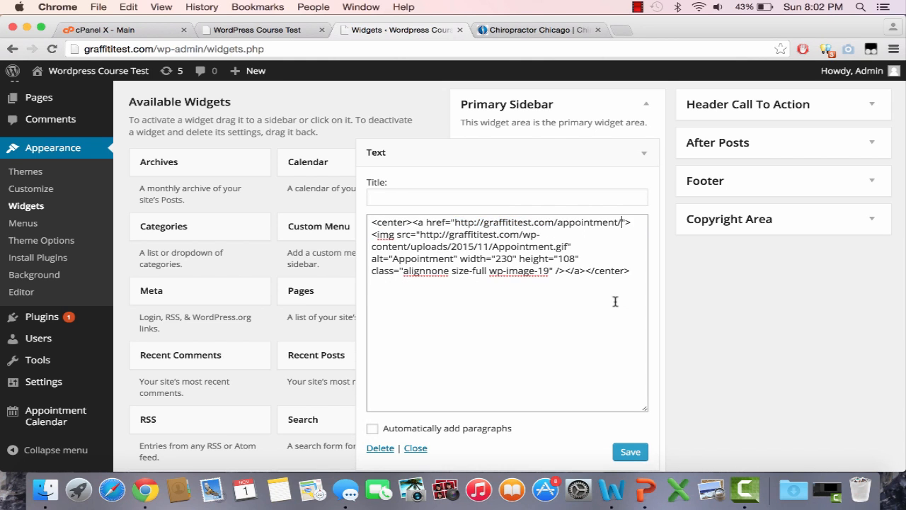
click(630, 450)
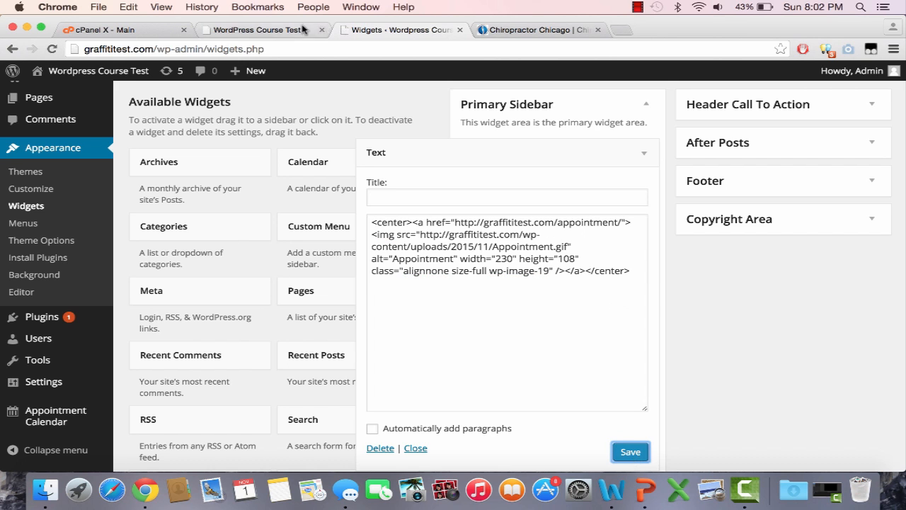
Reload the live home page, test the Schedule Your Appointment banner's link, and look through the Appointment page
click(304, 30)
key(super+r)
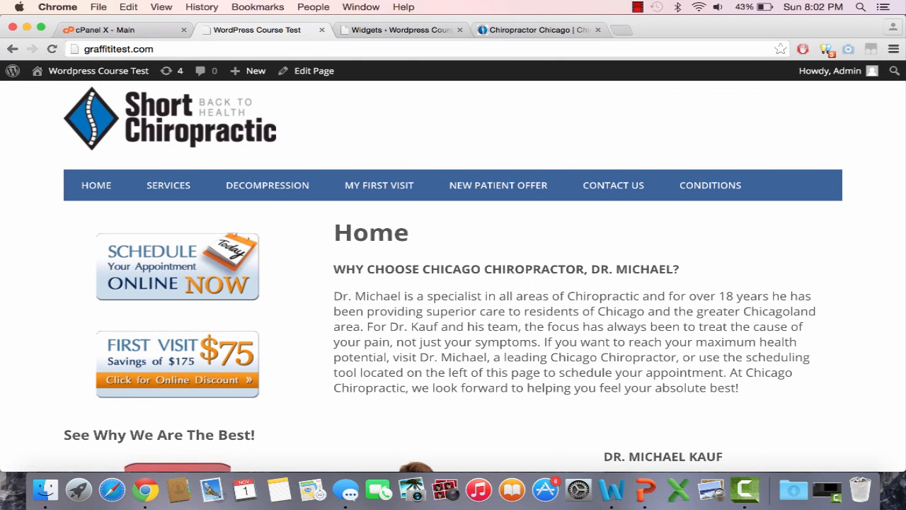
click(234, 233)
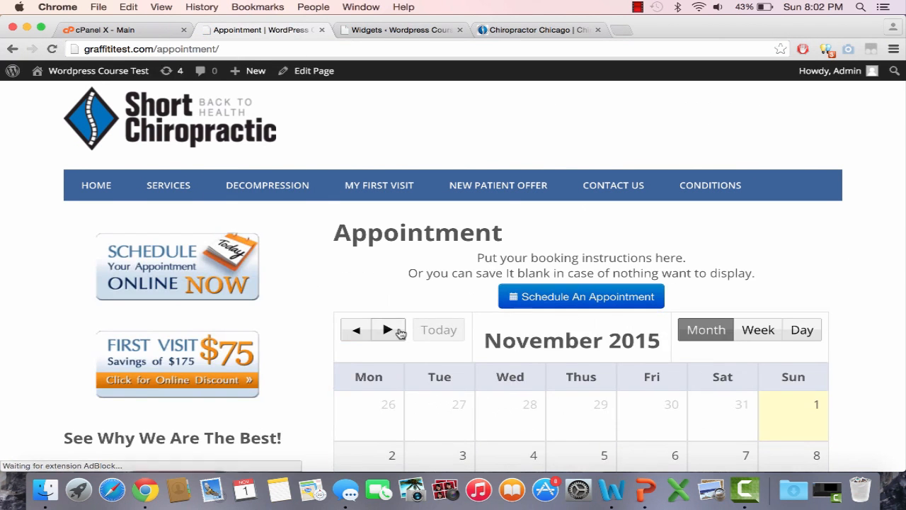
scroll(396, 329, down, 5)
scroll(397, 330, down, 5)
scroll(370, 330, up, 15)
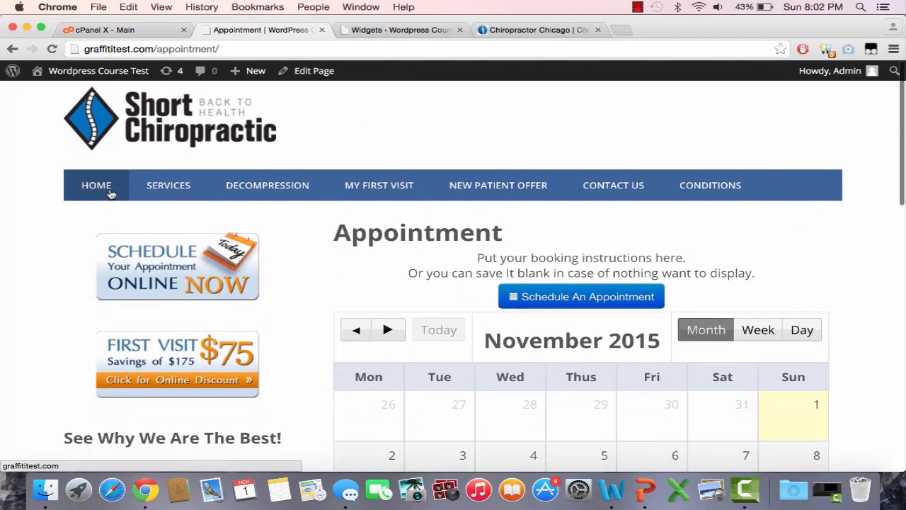
Return to the live home page from the Appointment page and look over its banners, main text and layout
click(110, 193)
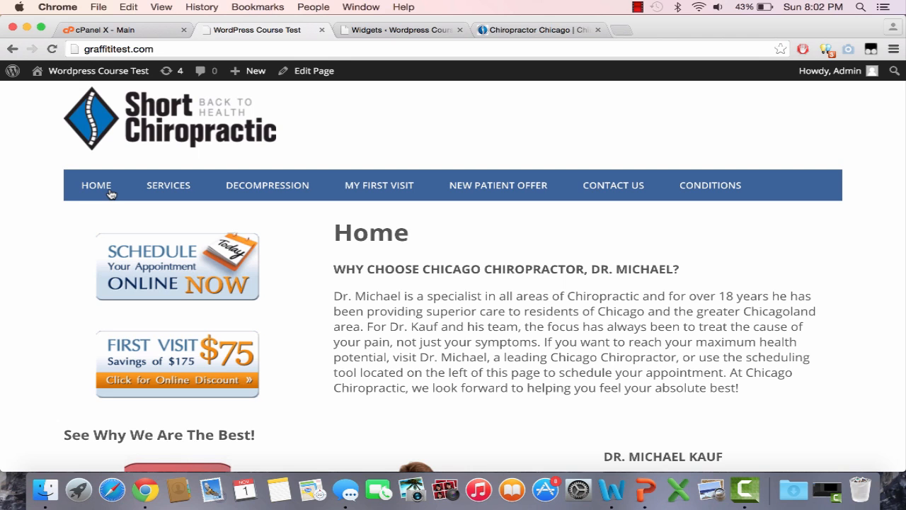
click(637, 7)
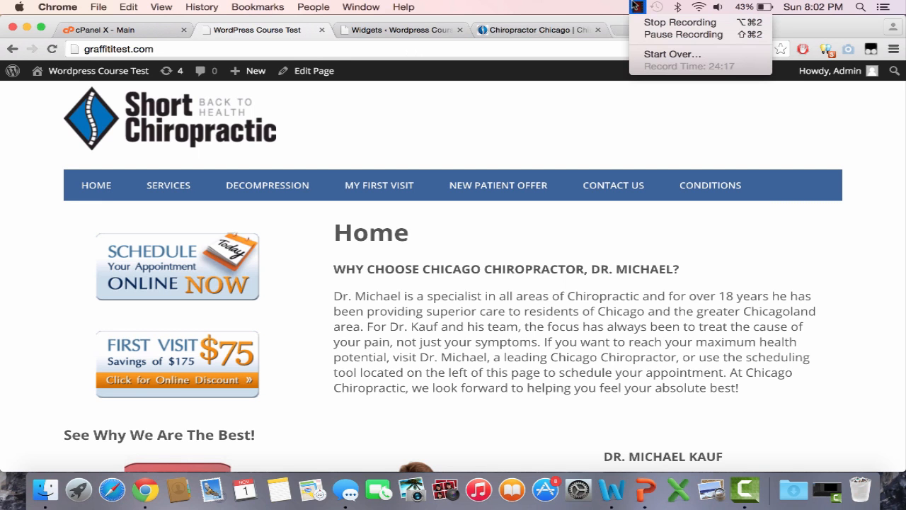
click(640, 6)
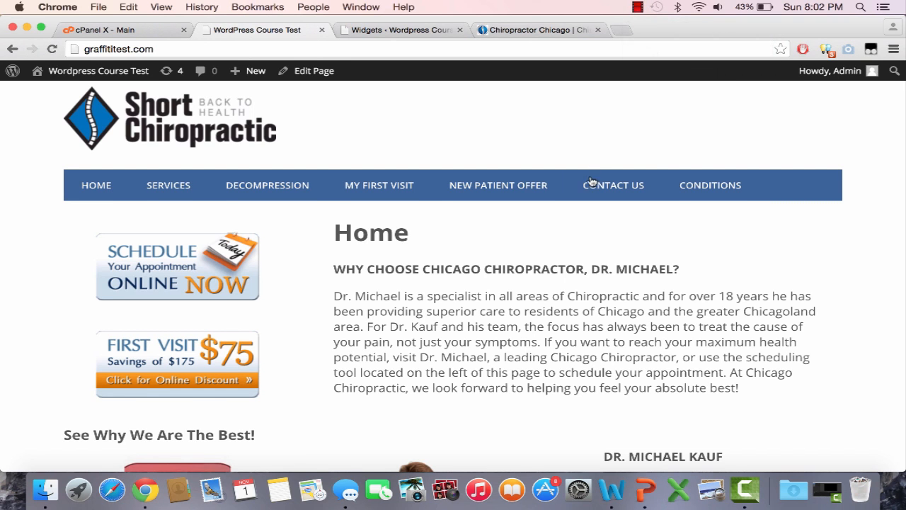
scroll(590, 180, down, 3)
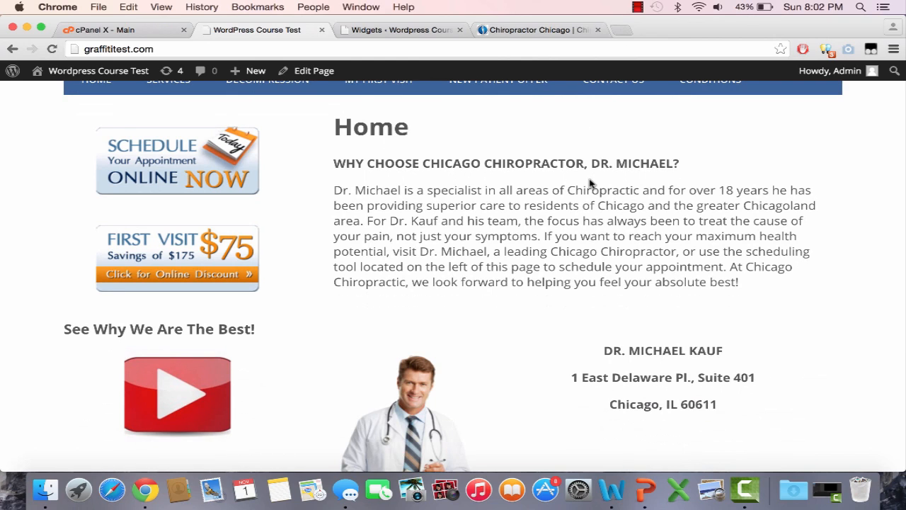
scroll(590, 183, up, 3)
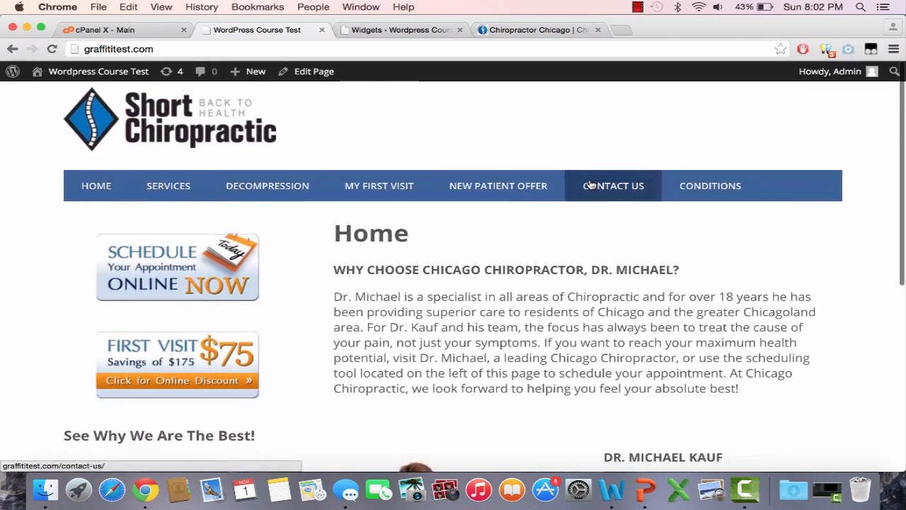
scroll(514, 288, down, 5)
scroll(514, 288, up, 5)
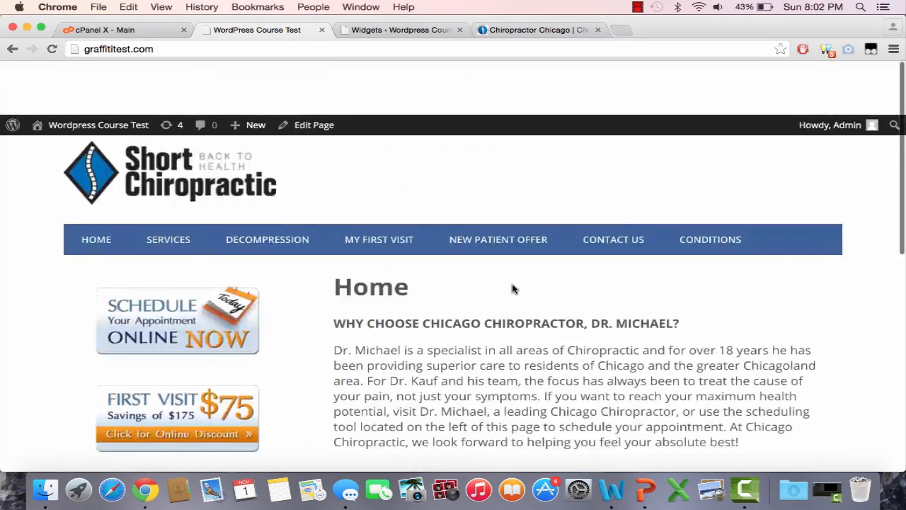
scroll(513, 289, down, 3)
scroll(513, 288, up, 4)
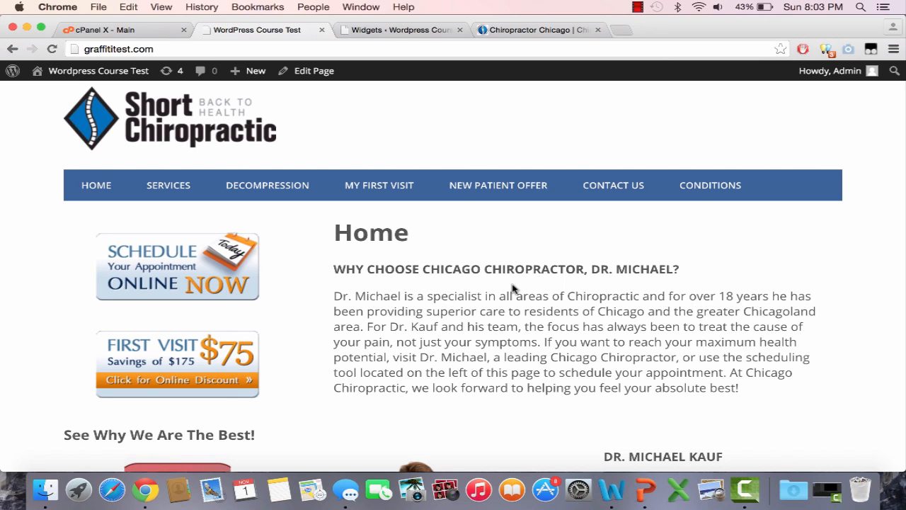
click(637, 10)
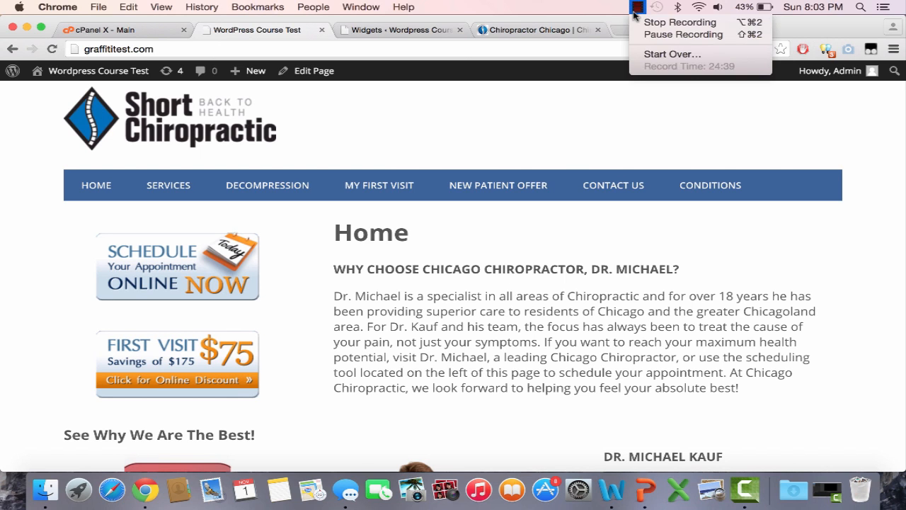